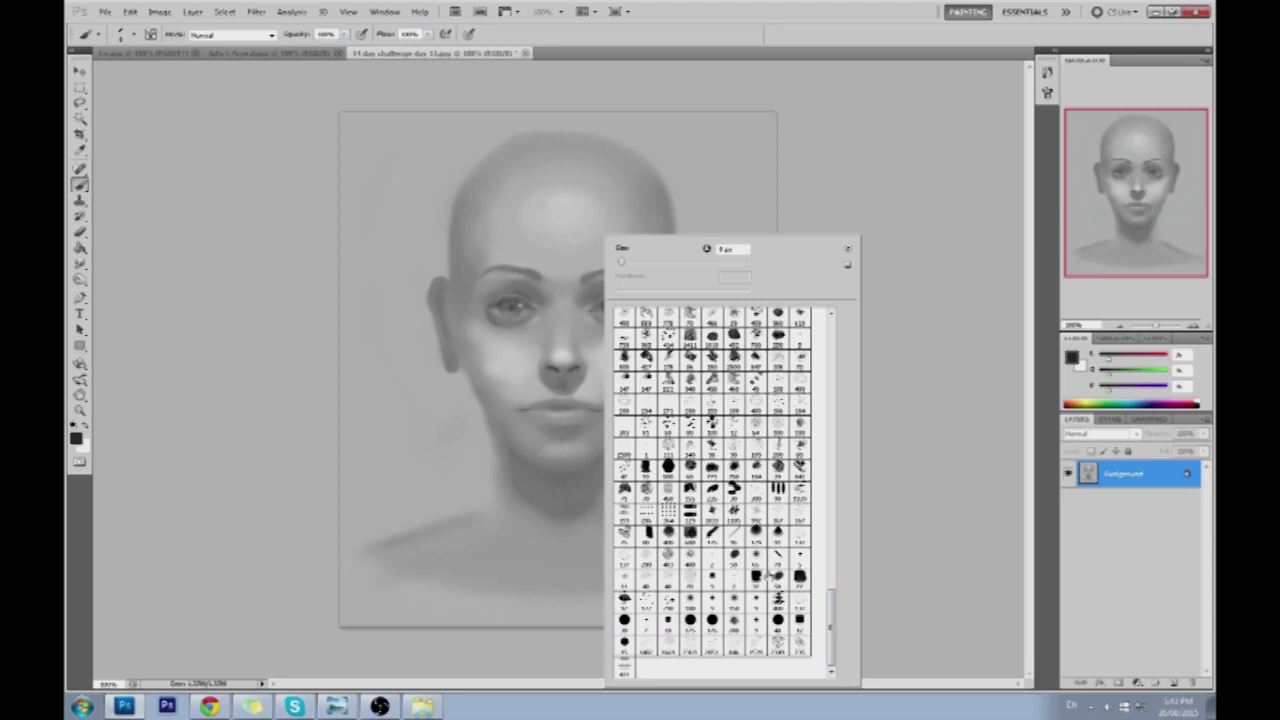
Pick a brush tip for the Brush tool, sample a grey from the nose bridge and lower the brush opacity
{"action": "left_click", "coordinate": [758, 556]}
{"action": "left_click", "coordinate": [955, 441]}
{"action": "key", "text": "z"}
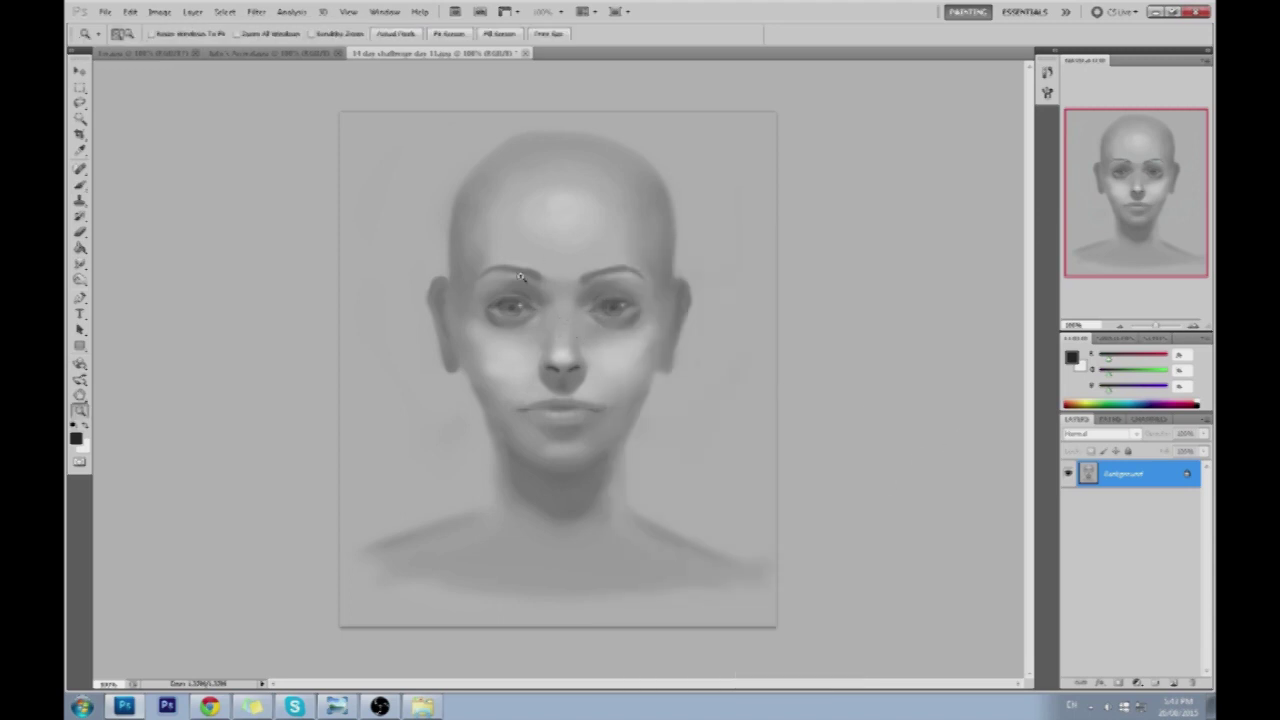
{"action": "left_click_drag", "start_coordinate": [646, 443], "coordinate": [754, 442]}
{"action": "key", "text": "ctrl+plus"}
{"action": "key", "text": "b"}
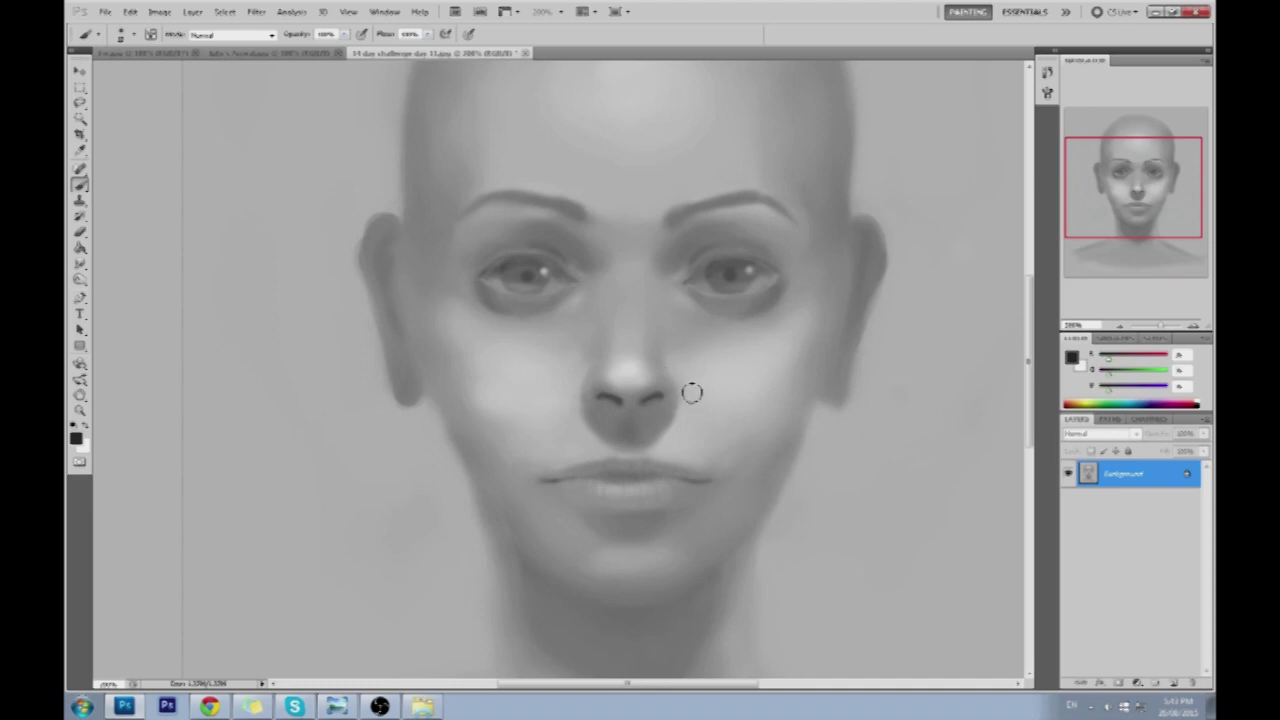
{"action": "left_click", "coordinate": [634, 349], "text": "alt"}
{"action": "left_click", "coordinate": [343, 34]}
{"action": "left_click_drag", "start_coordinate": [348, 50], "coordinate": [326, 53]}
{"action": "left_click", "coordinate": [664, 399], "text": "alt"}
{"action": "mouse_move", "coordinate": [668, 398]}
{"action": "left_mouse_down"}
{"action": "mouse_move", "coordinate": [648, 405]}
{"action": "mouse_move", "coordinate": [664, 396]}
{"action": "left_mouse_up"}
{"action": "key", "text": "ctrl+alt+z"}
{"action": "left_click", "coordinate": [740, 159]}
{"action": "left_click", "coordinate": [672, 211], "text": "alt"}
{"action": "key", "text": "ctrl+alt+z"}
{"action": "left_click_drag", "start_coordinate": [758, 118], "coordinate": [420, 335]}
{"action": "key", "text": "ctrl+z"}
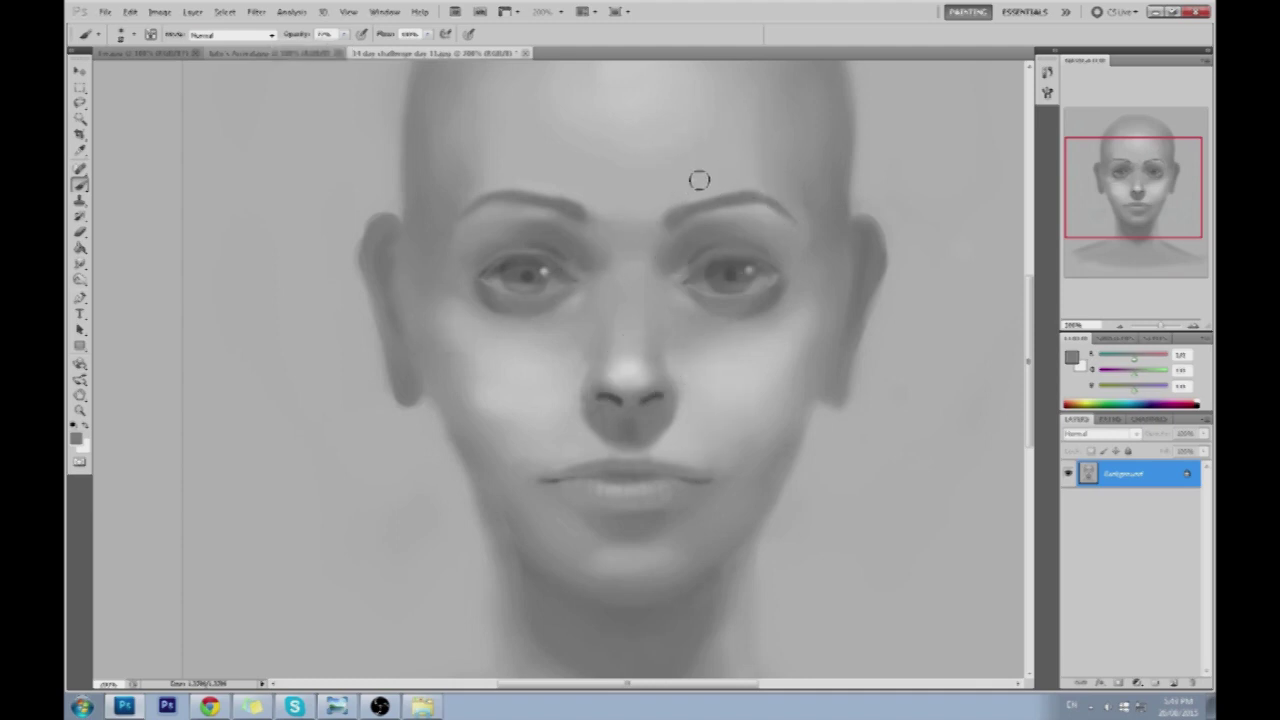
Quit Photoshop without saving the portrait's changes and start it again
{"action": "left_click", "coordinate": [1195, 12]}
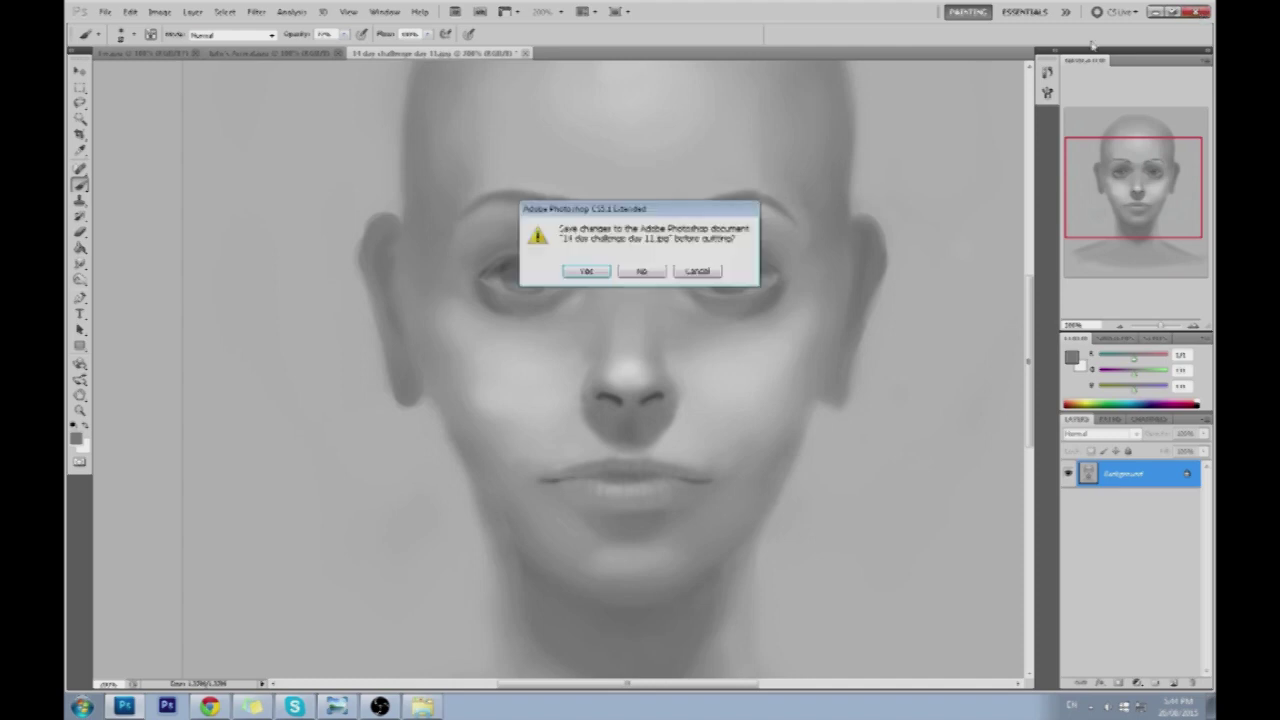
{"action": "left_click", "coordinate": [655, 277]}
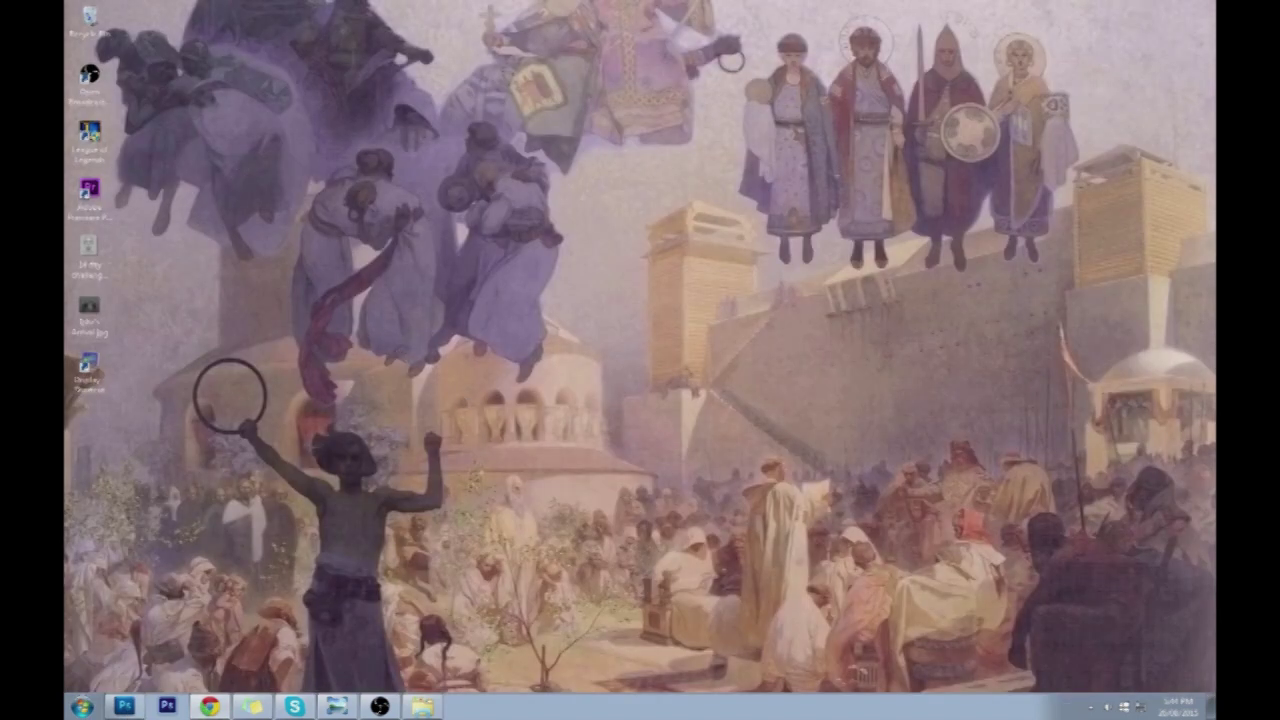
{"action": "left_click", "coordinate": [124, 706]}
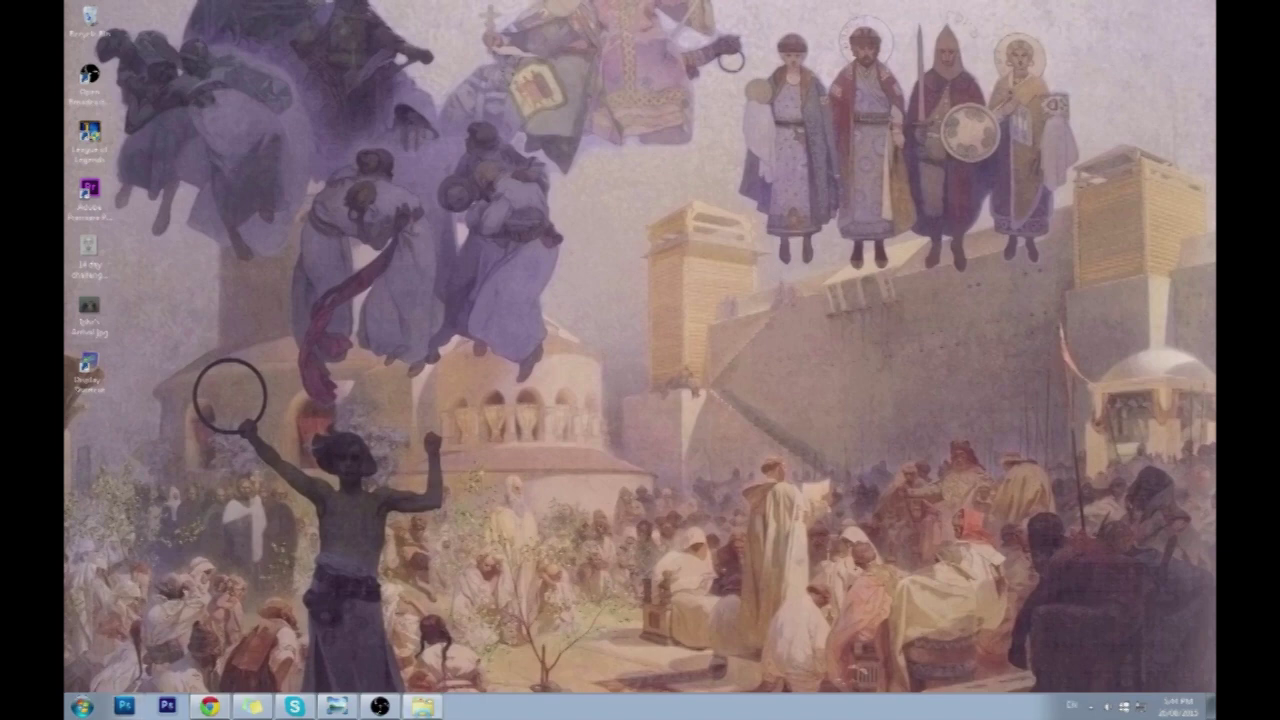
Reopen the 14 day challenge day 11.jpg portrait in Photoshop and bring it to the front
{"action": "double_click", "coordinate": [722, 16]}
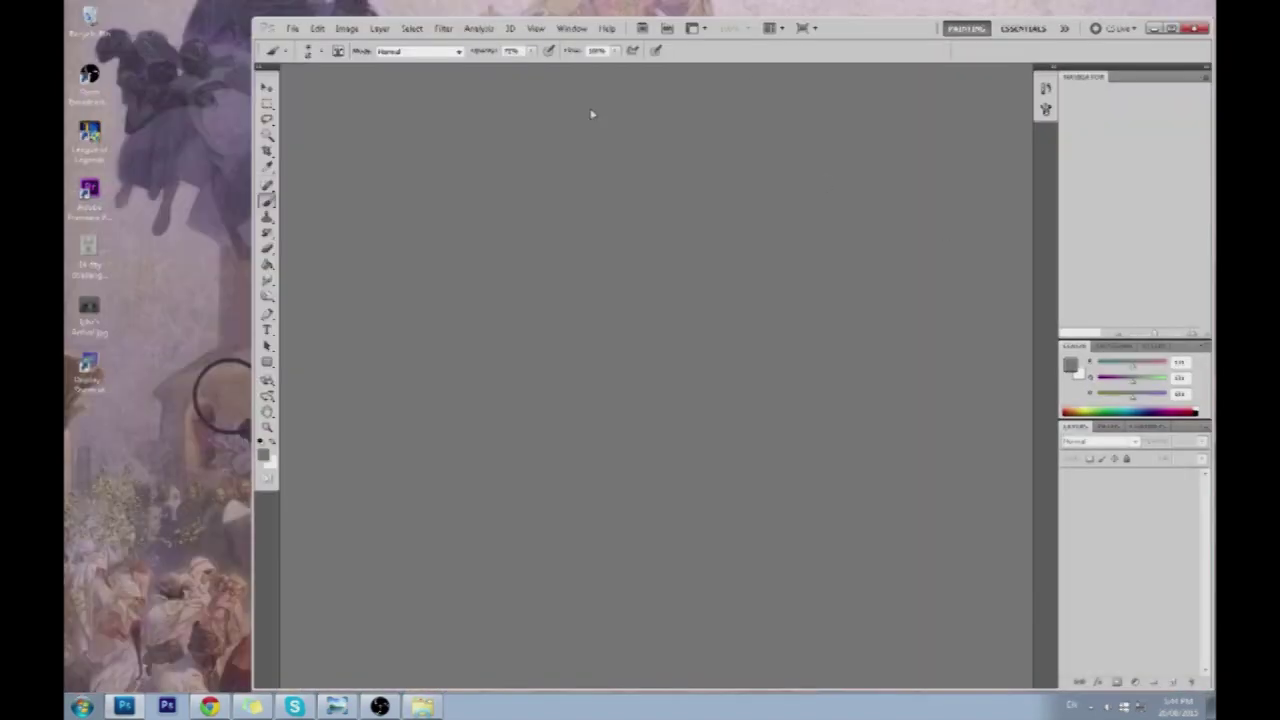
{"action": "double_click", "coordinate": [88, 255]}
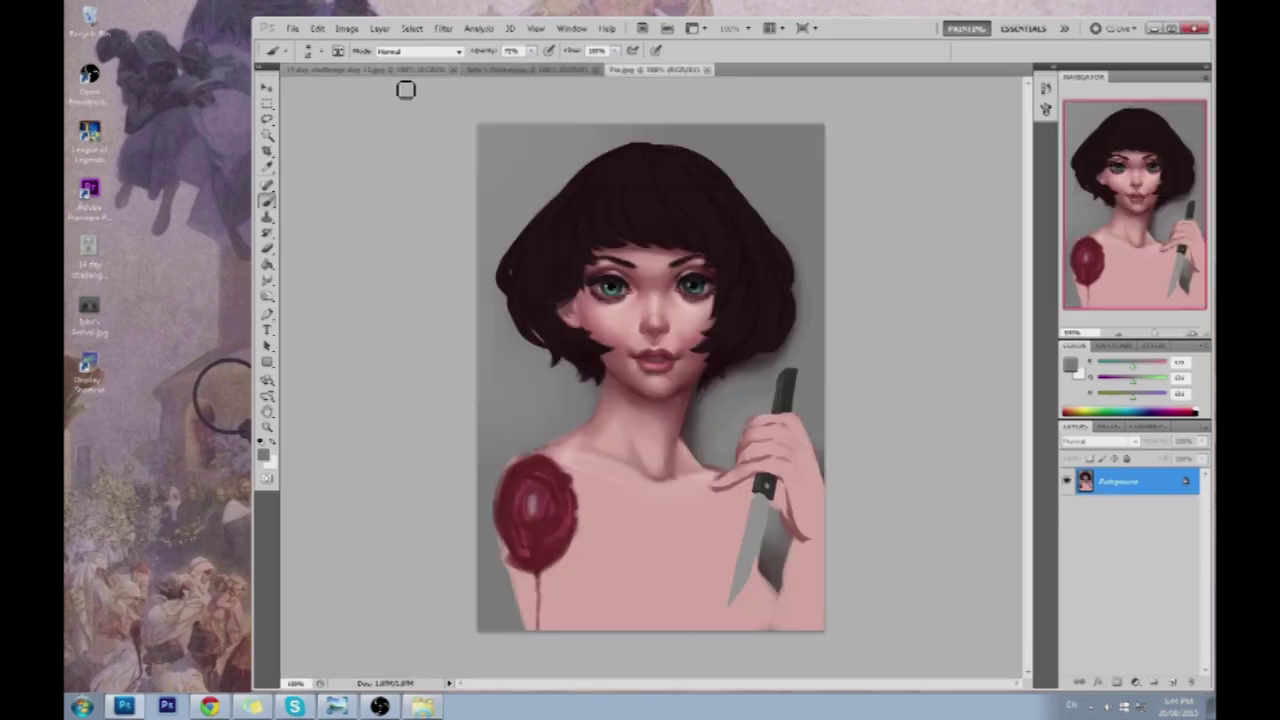
{"action": "left_click", "coordinate": [408, 70]}
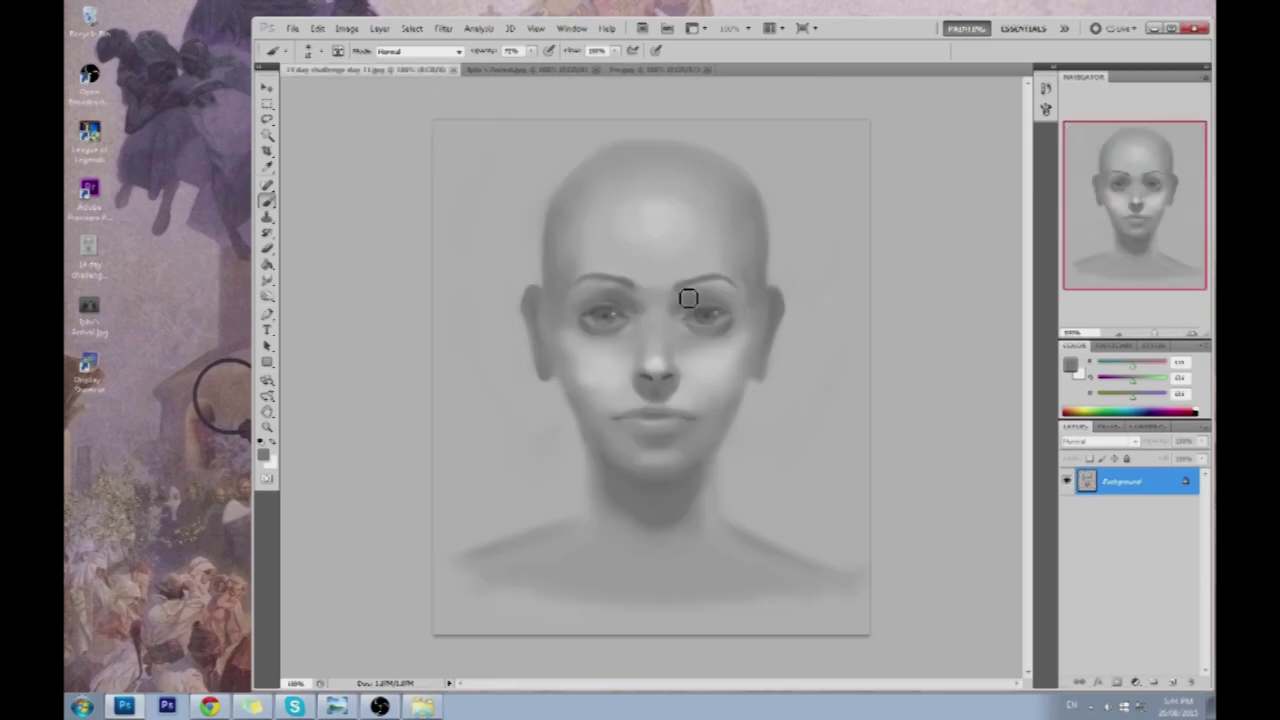
{"action": "key", "text": "d"}
{"action": "left_click_drag", "start_coordinate": [505, 186], "coordinate": [460, 360]}
{"action": "key", "text": "ctrl+z"}
Lower the brush opacity and paint softly over the highlight on the nose tip
{"action": "scroll", "coordinate": [643, 369], "scroll_direction": "up", "scroll_amount": 5}
{"action": "left_click", "coordinate": [694, 418], "text": "alt"}
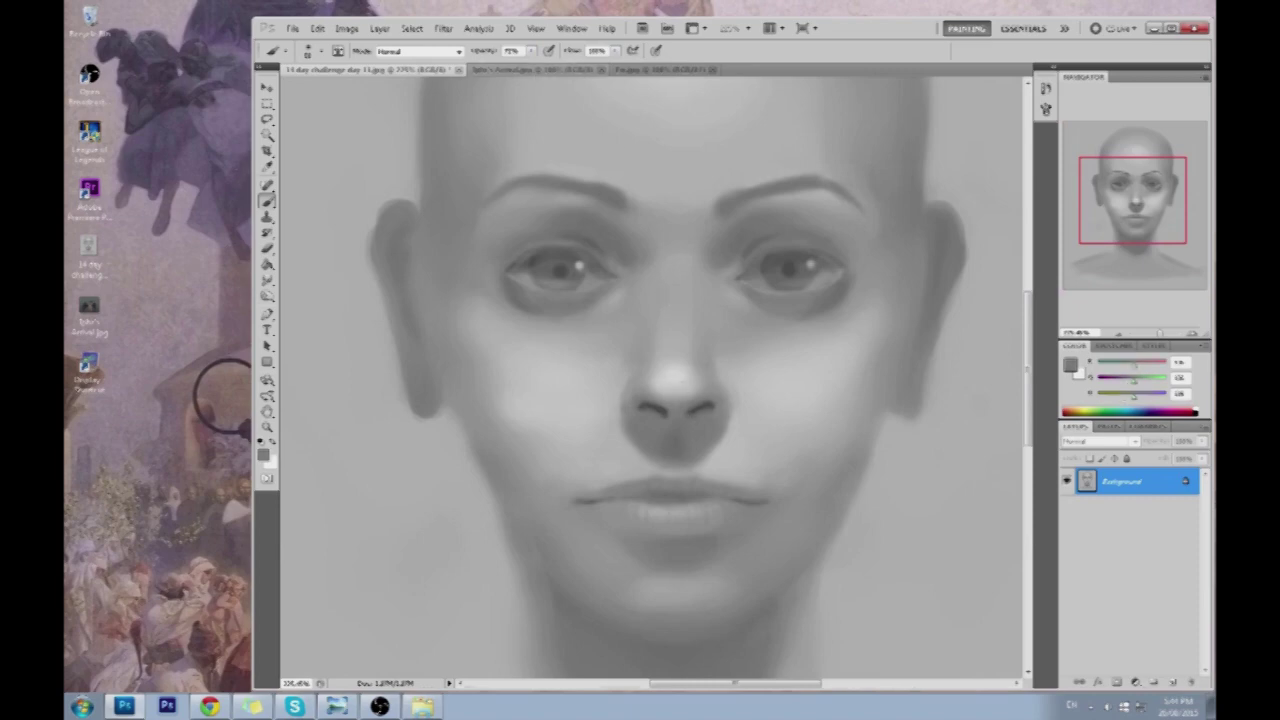
{"action": "key", "text": "ctrl+z"}
{"action": "left_click", "coordinate": [531, 51]}
{"action": "left_click", "coordinate": [497, 64]}
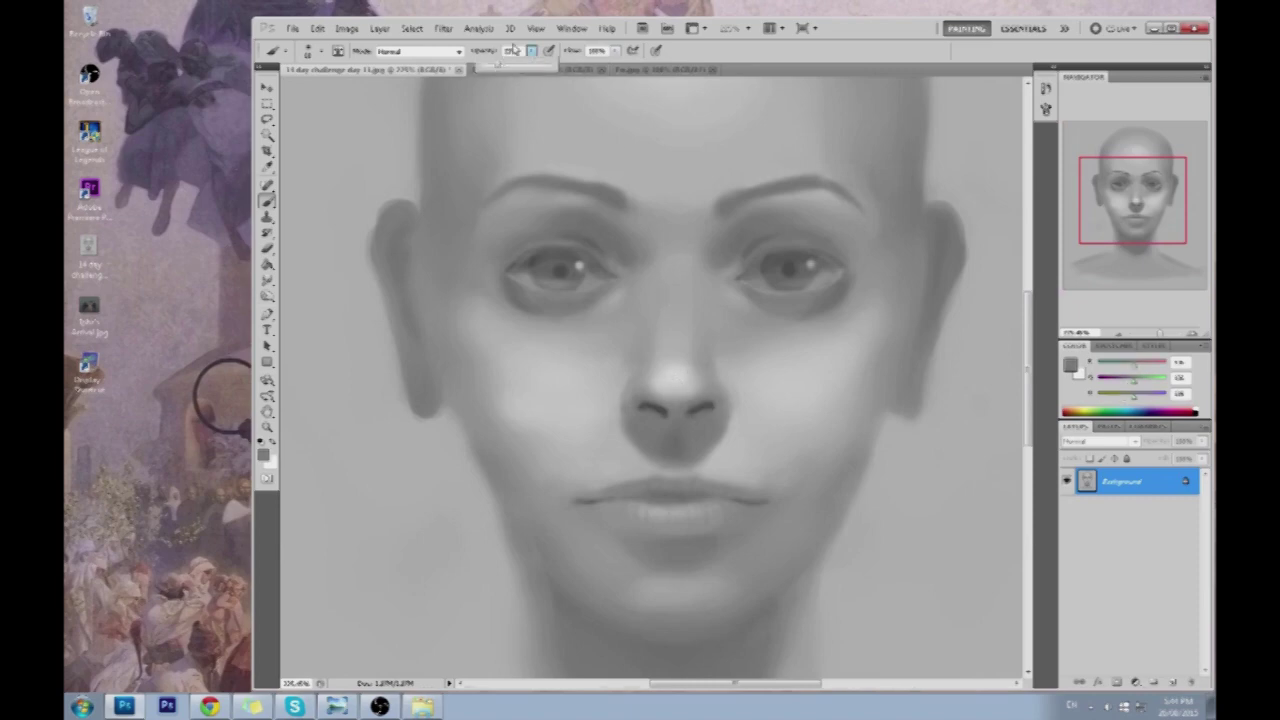
{"action": "left_click_drag", "start_coordinate": [676, 366], "coordinate": [675, 378]}
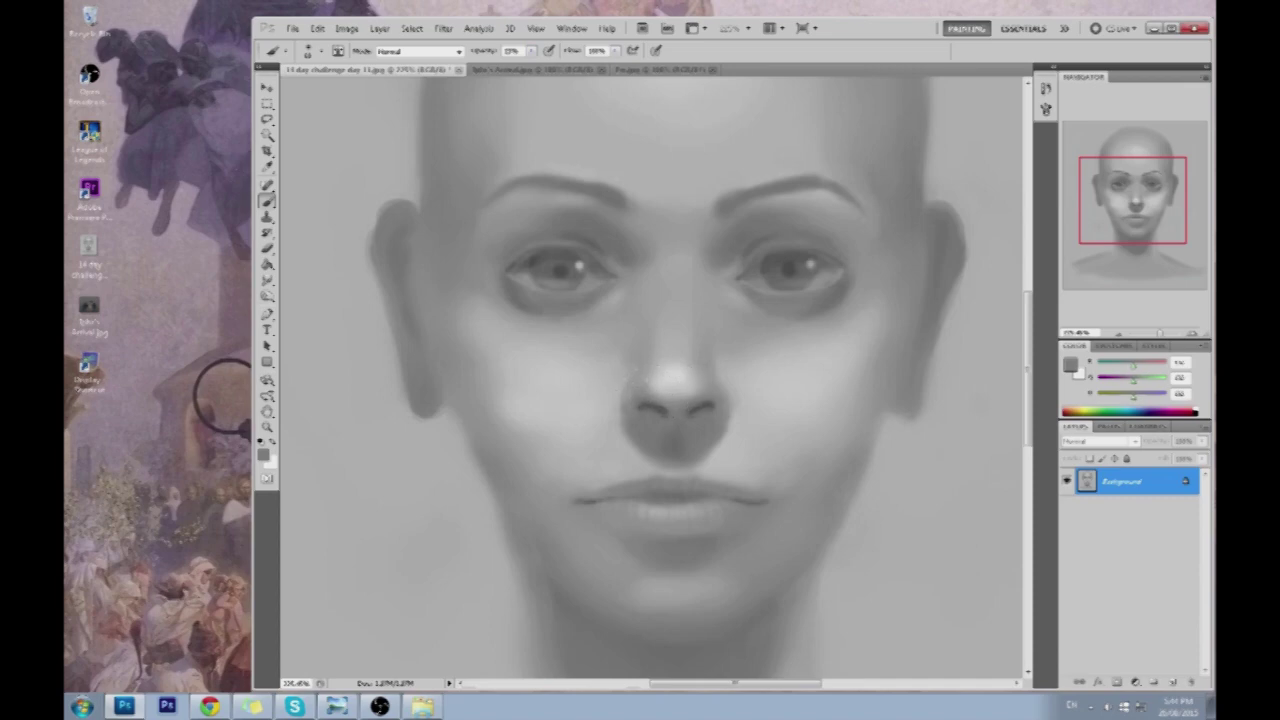
Blend the shading around both nostrils with dark and mid greys sampled from the nose
{"action": "left_click", "coordinate": [640, 390], "text": "alt"}
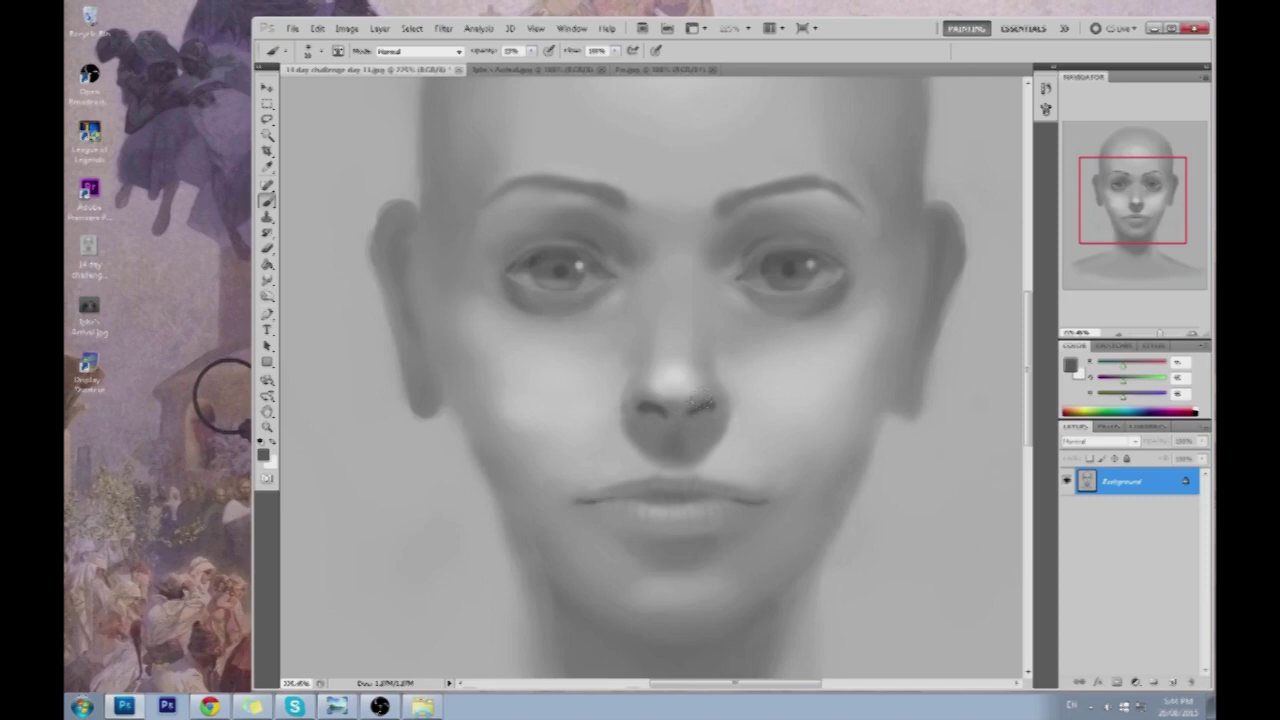
{"action": "left_click", "coordinate": [700, 404], "text": "alt"}
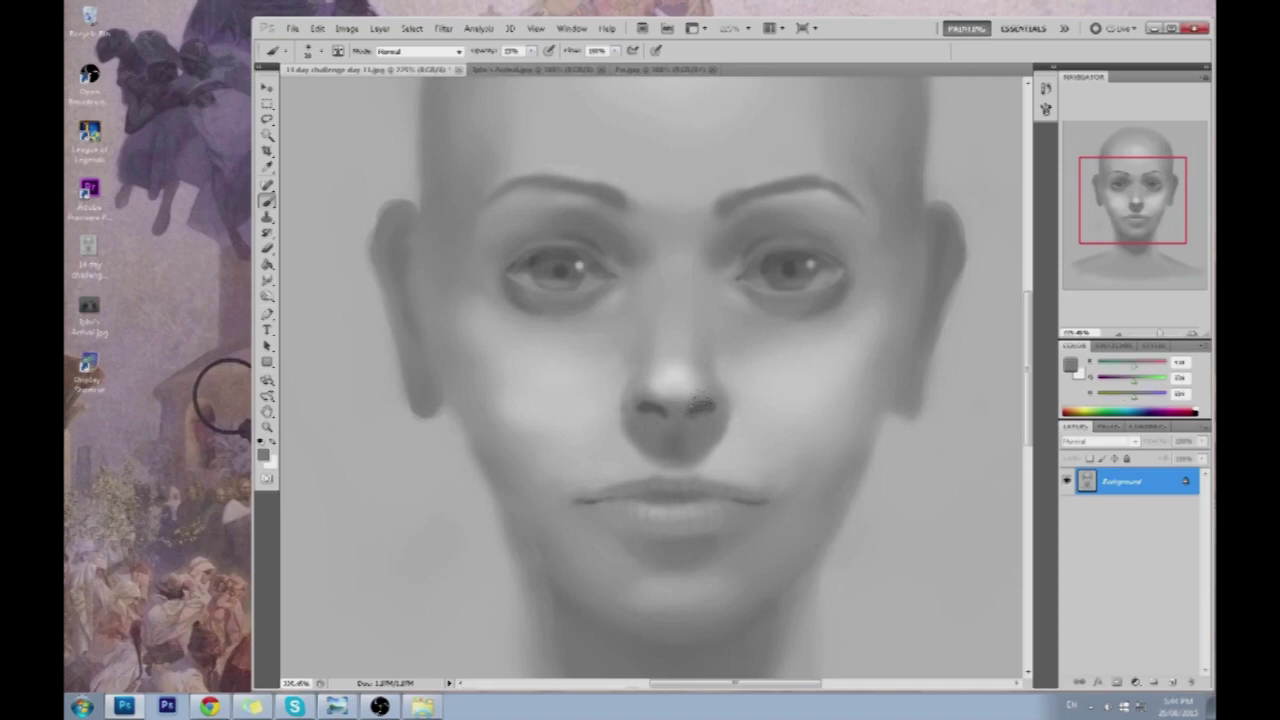
{"action": "left_click", "coordinate": [642, 416], "text": "alt"}
{"action": "left_click", "coordinate": [661, 406], "text": "alt"}
Reduce the brush opacity further and soften the left nostril with greys sampled beside and below it
{"action": "left_click", "coordinate": [532, 53]}
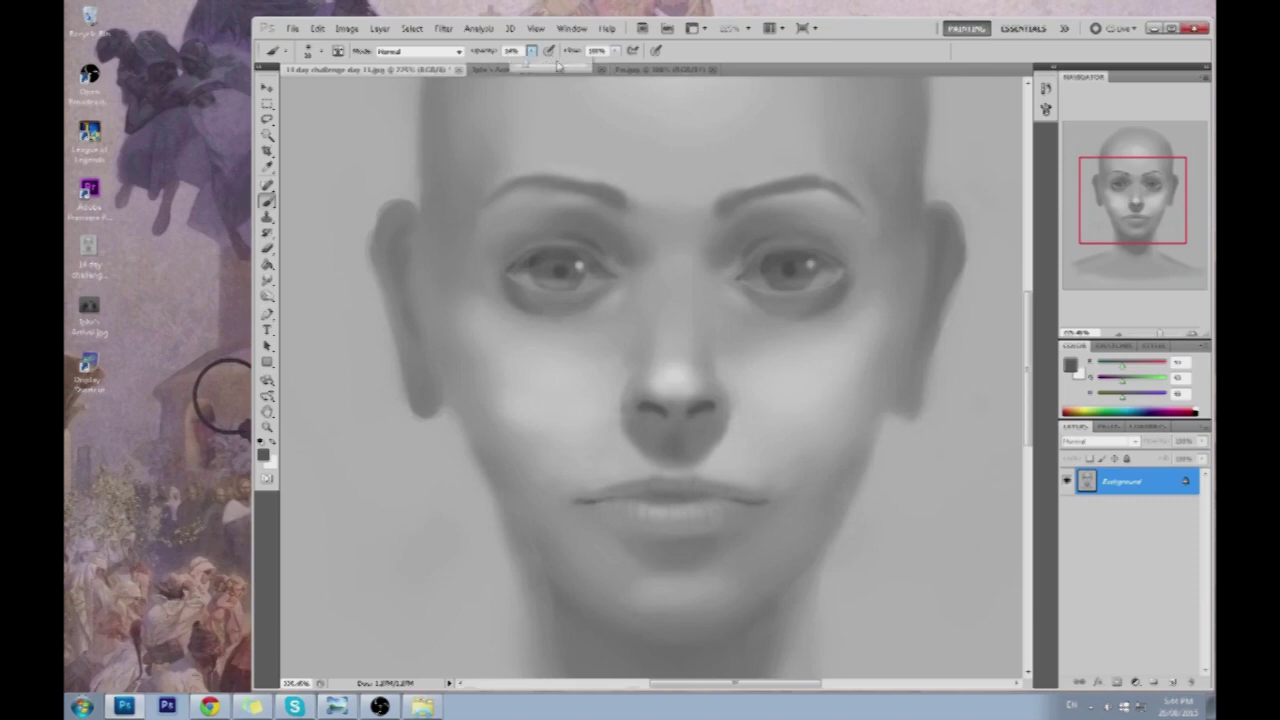
{"action": "left_click", "coordinate": [659, 419], "text": "alt"}
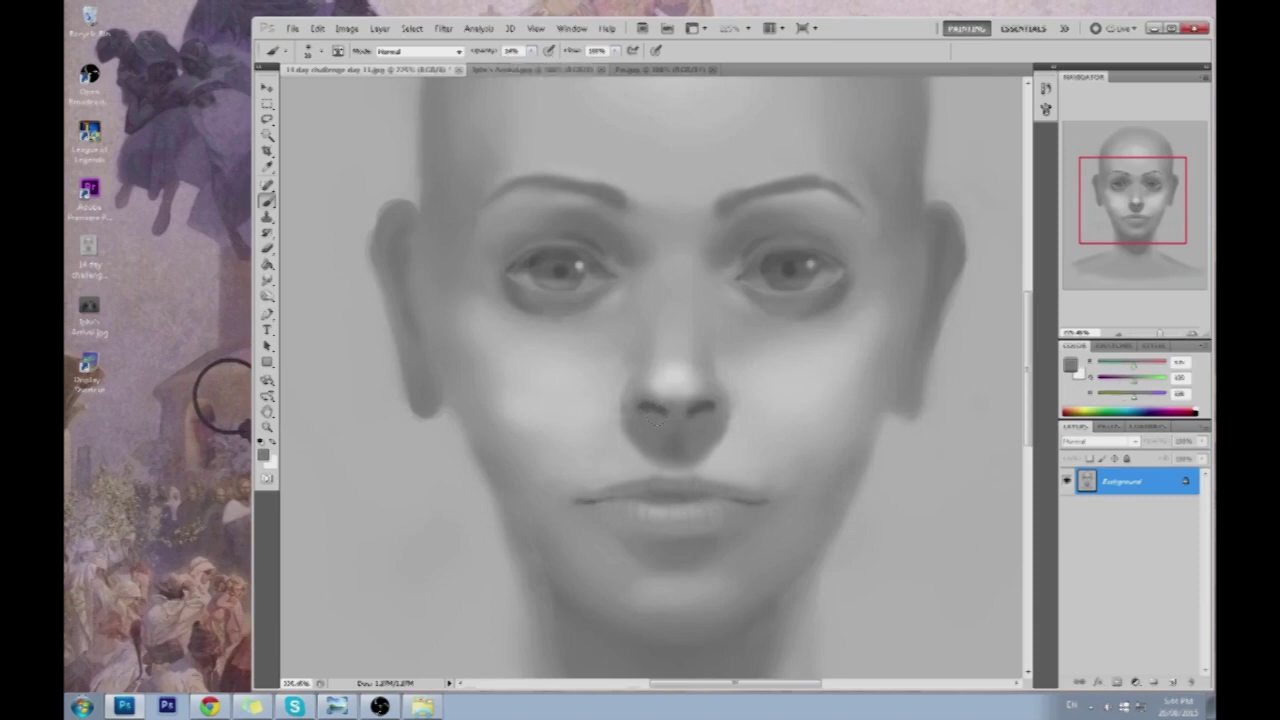
{"action": "left_click", "coordinate": [662, 407], "text": "alt"}
{"action": "left_click", "coordinate": [657, 418], "text": "alt"}
{"action": "left_click", "coordinate": [666, 411], "text": "alt"}
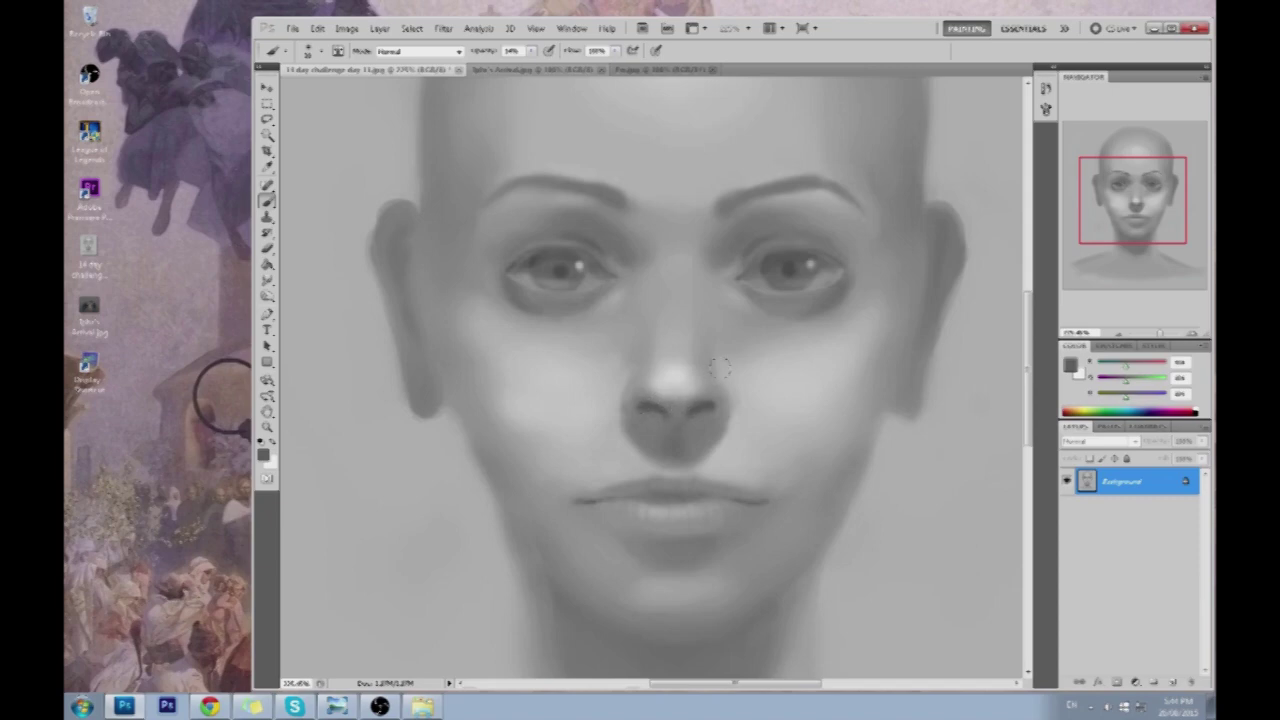
Soften the right nostril and the underside of the nose with greys sampled nearby
{"action": "left_click", "coordinate": [714, 406], "text": "alt"}
{"action": "left_click", "coordinate": [703, 425], "text": "alt"}
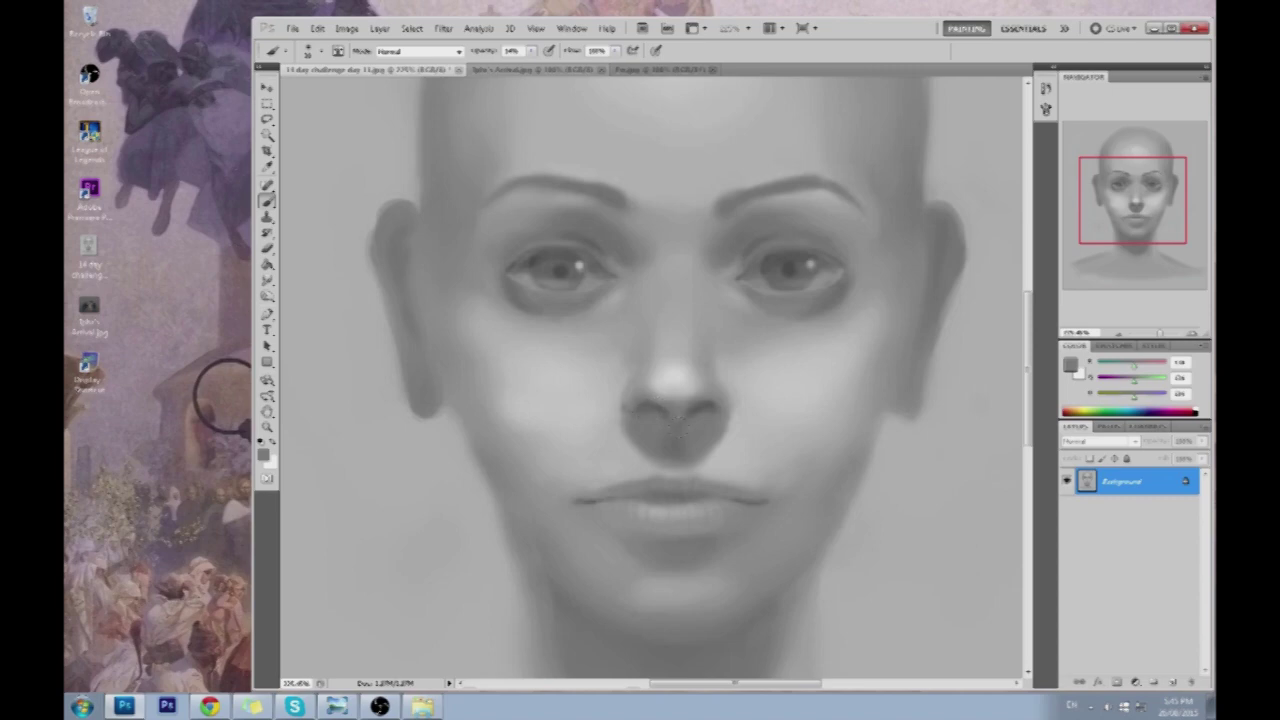
{"action": "left_click", "coordinate": [717, 385], "text": "alt"}
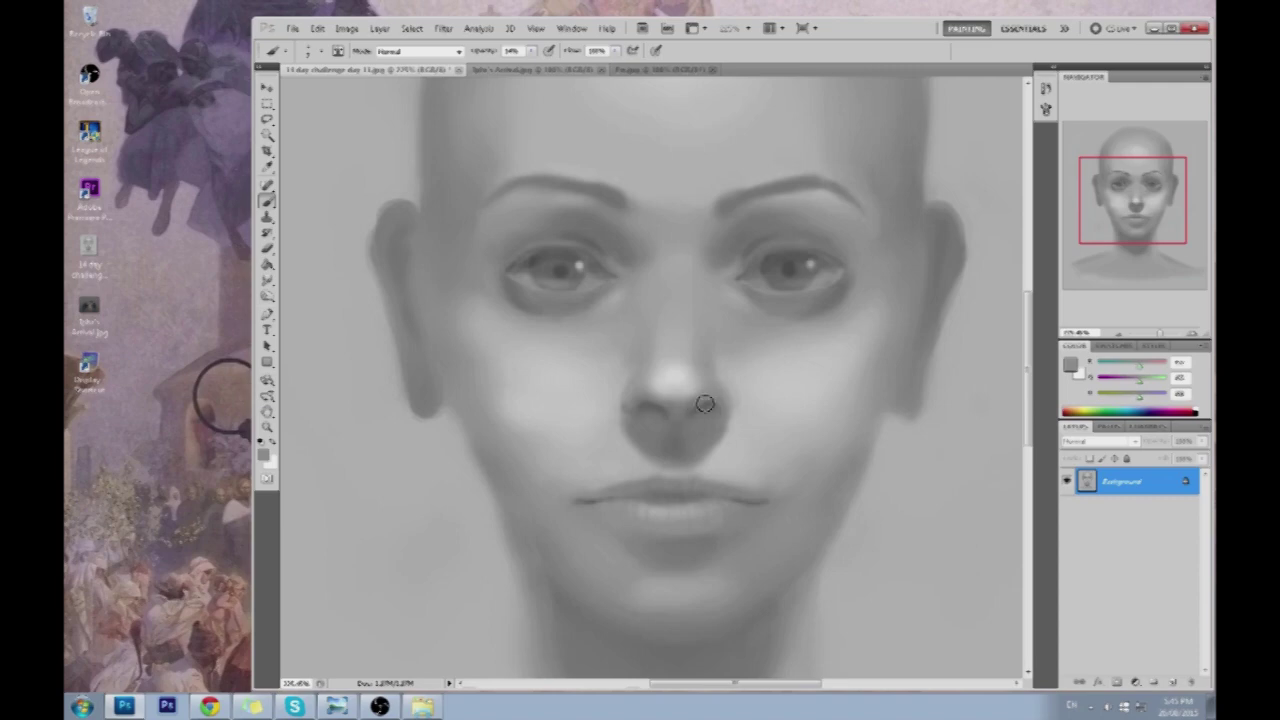
Paint over the dark nostril holes and reshape the nostril wings with greys sampled around the nose tip
{"action": "left_click", "coordinate": [645, 398], "text": "alt"}
{"action": "left_click", "coordinate": [692, 386], "text": "alt"}
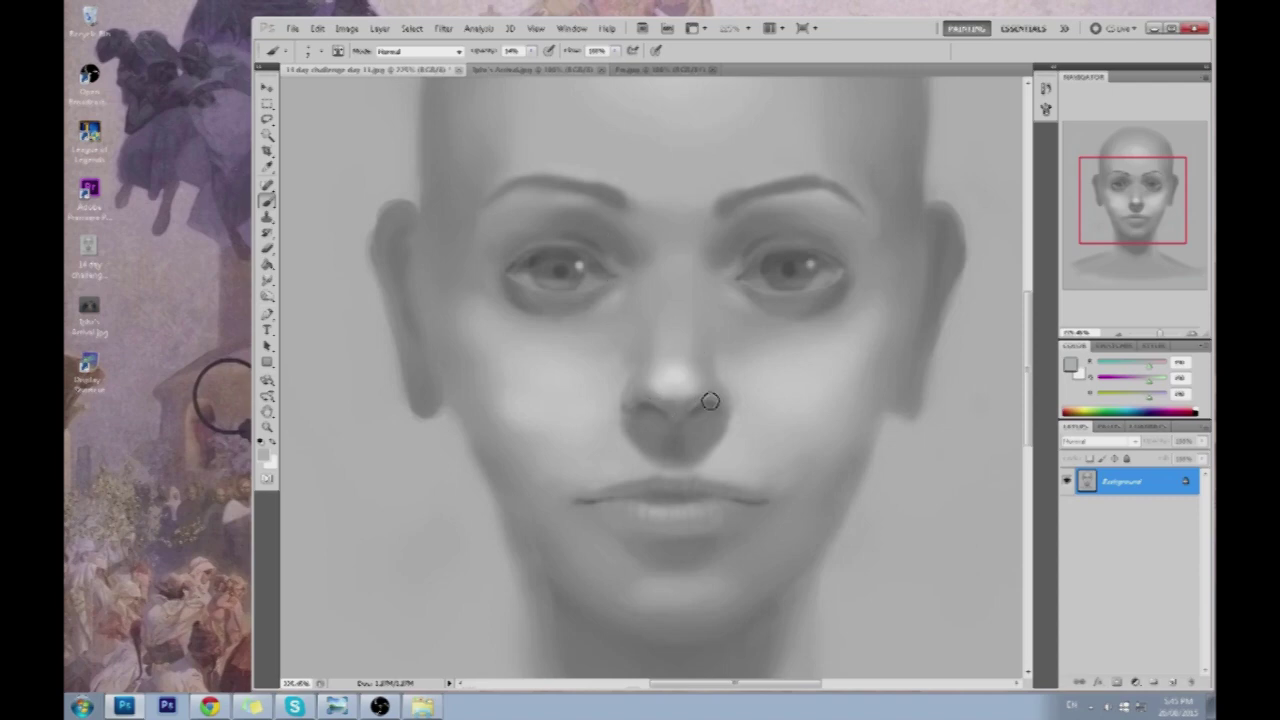
{"action": "left_click", "coordinate": [660, 396], "text": "alt"}
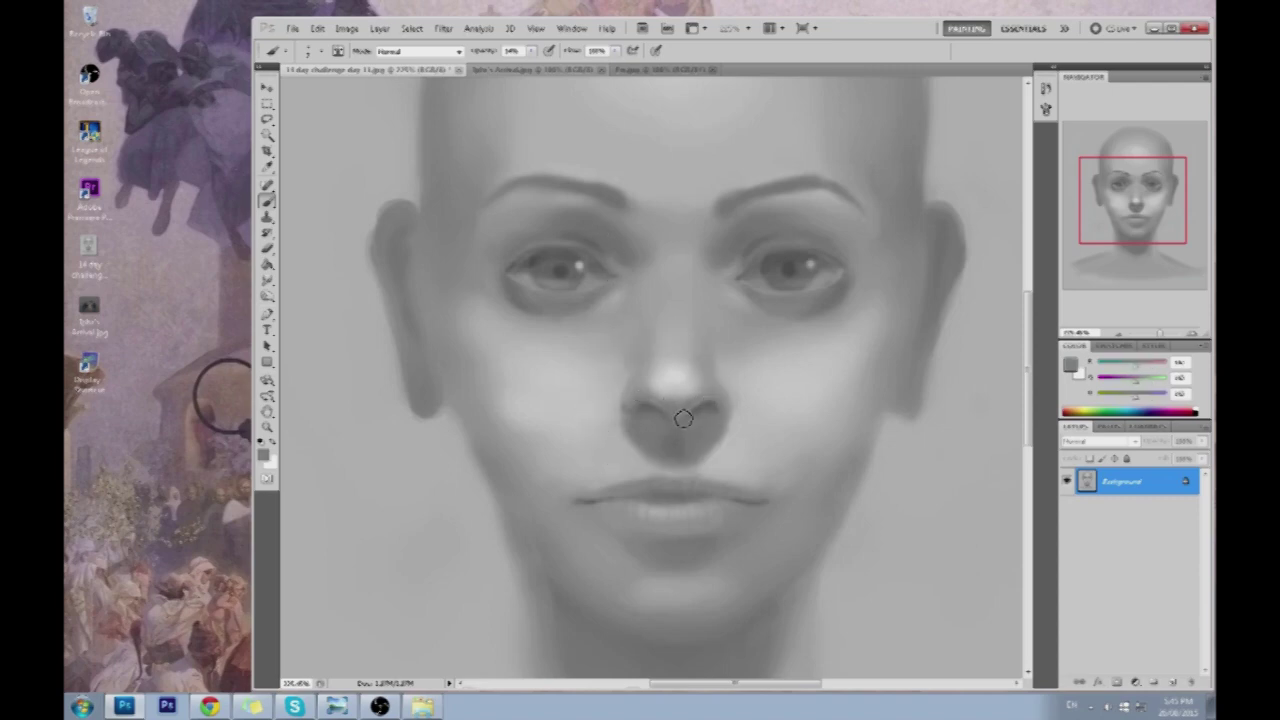
{"action": "left_click", "coordinate": [716, 396], "text": "alt"}
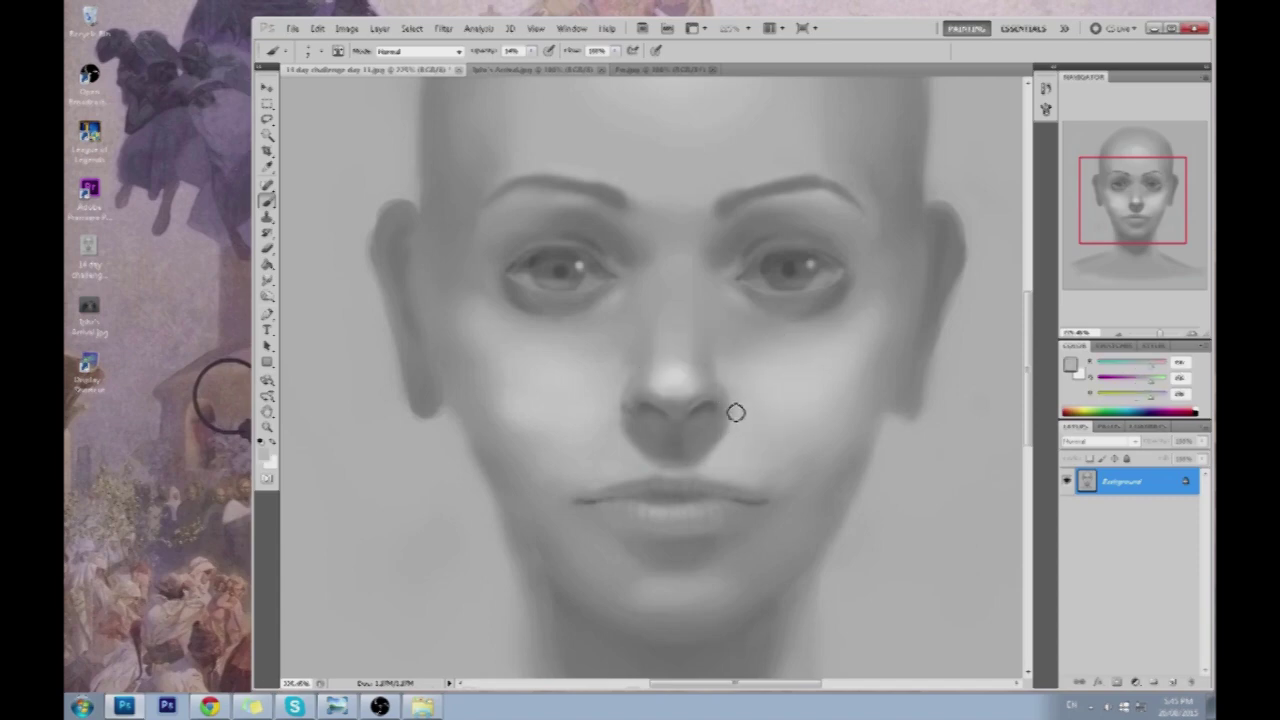
Clean the nose's right edge with sampled cheek grey at a higher opacity, and soften it at a lower one
{"action": "left_click_drag", "start_coordinate": [531, 51], "coordinate": [560, 70]}
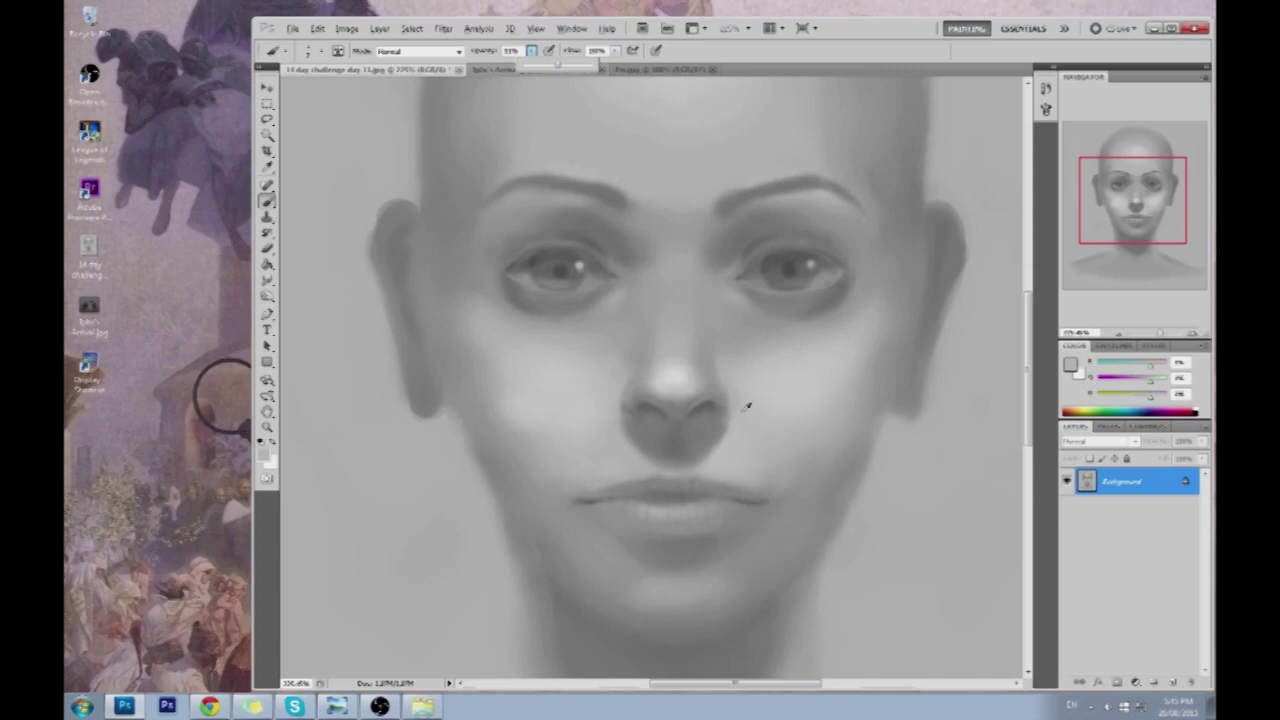
{"action": "left_click", "coordinate": [753, 396], "text": "alt"}
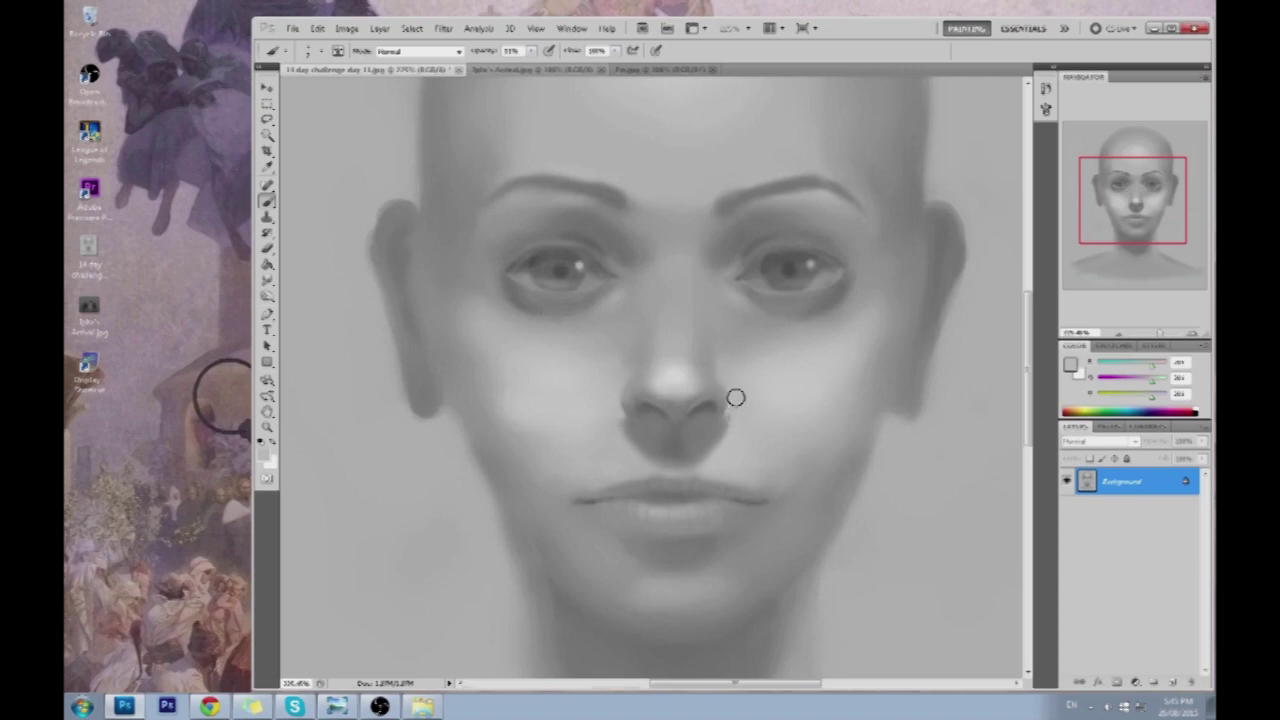
{"action": "left_click", "coordinate": [531, 52]}
{"action": "left_click", "coordinate": [505, 67]}
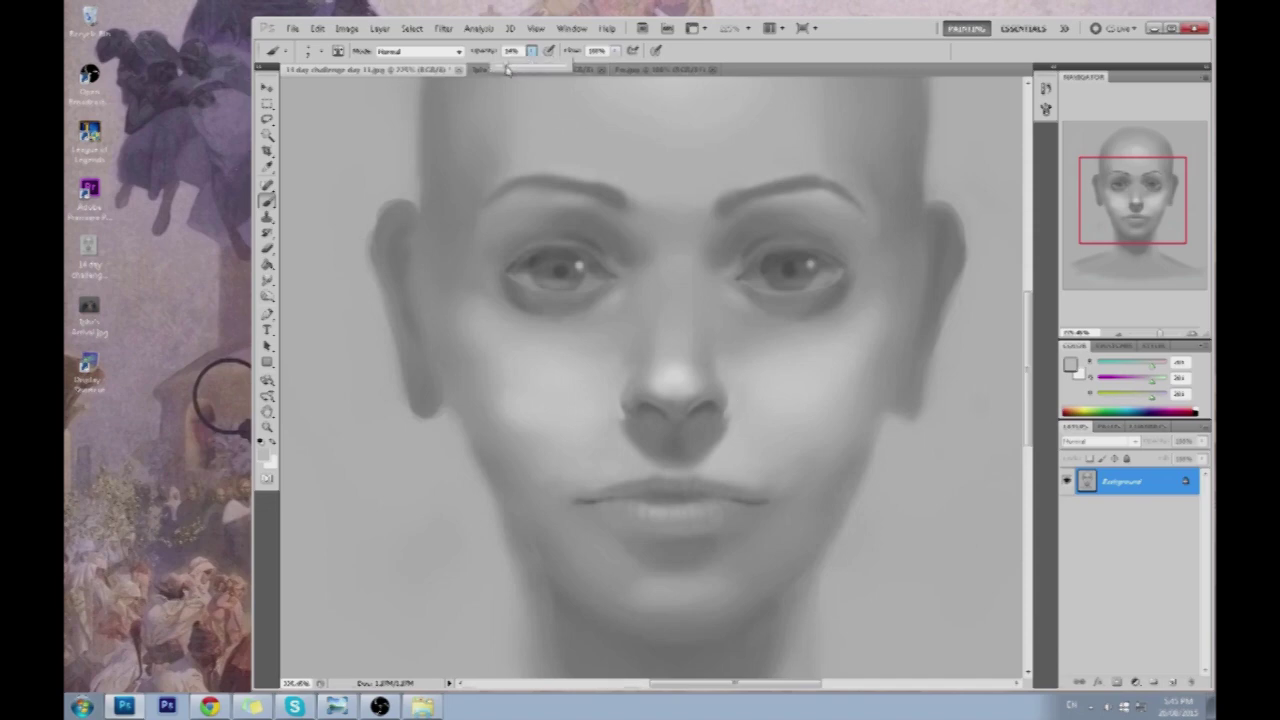
{"action": "left_click", "coordinate": [733, 405]}
Enlarge the brush, raise its opacity and trim both lower sides of the nose with light cheek grey
{"action": "key", "text": "bracketright"}
{"action": "key", "text": "bracketright"}
{"action": "key", "text": "bracketright"}
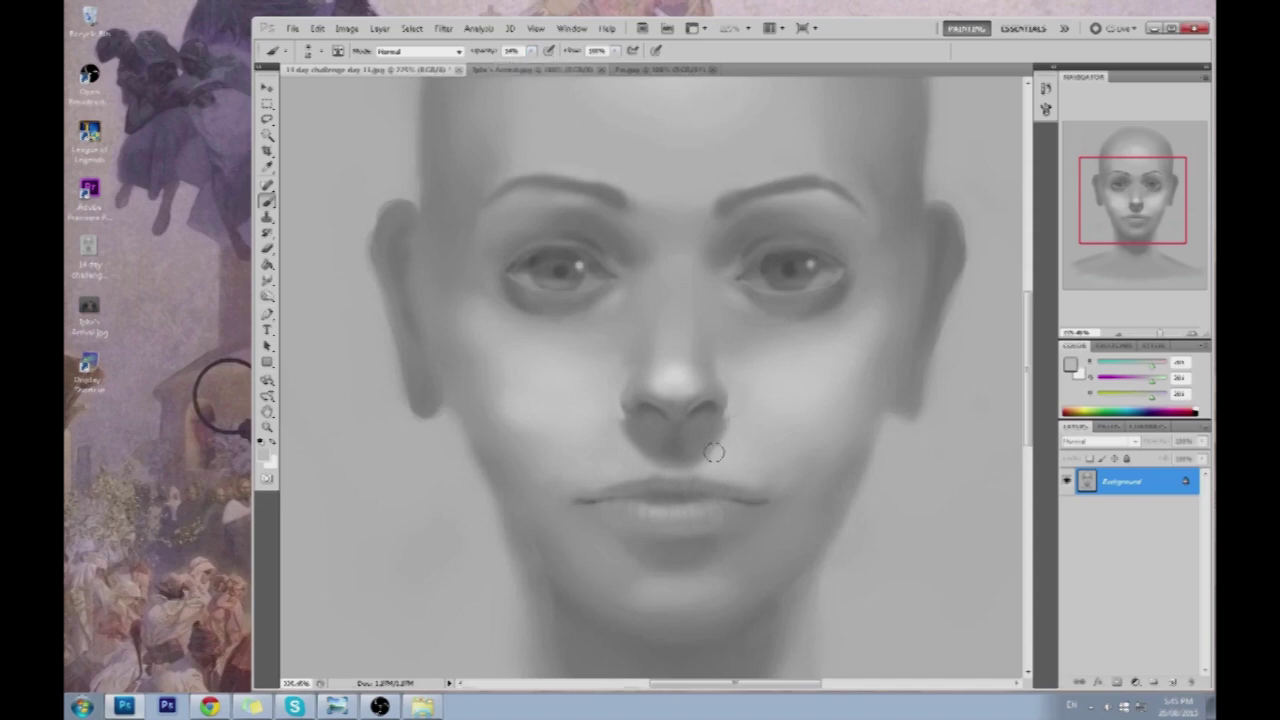
{"action": "left_click", "coordinate": [531, 52]}
{"action": "left_click", "coordinate": [558, 65]}
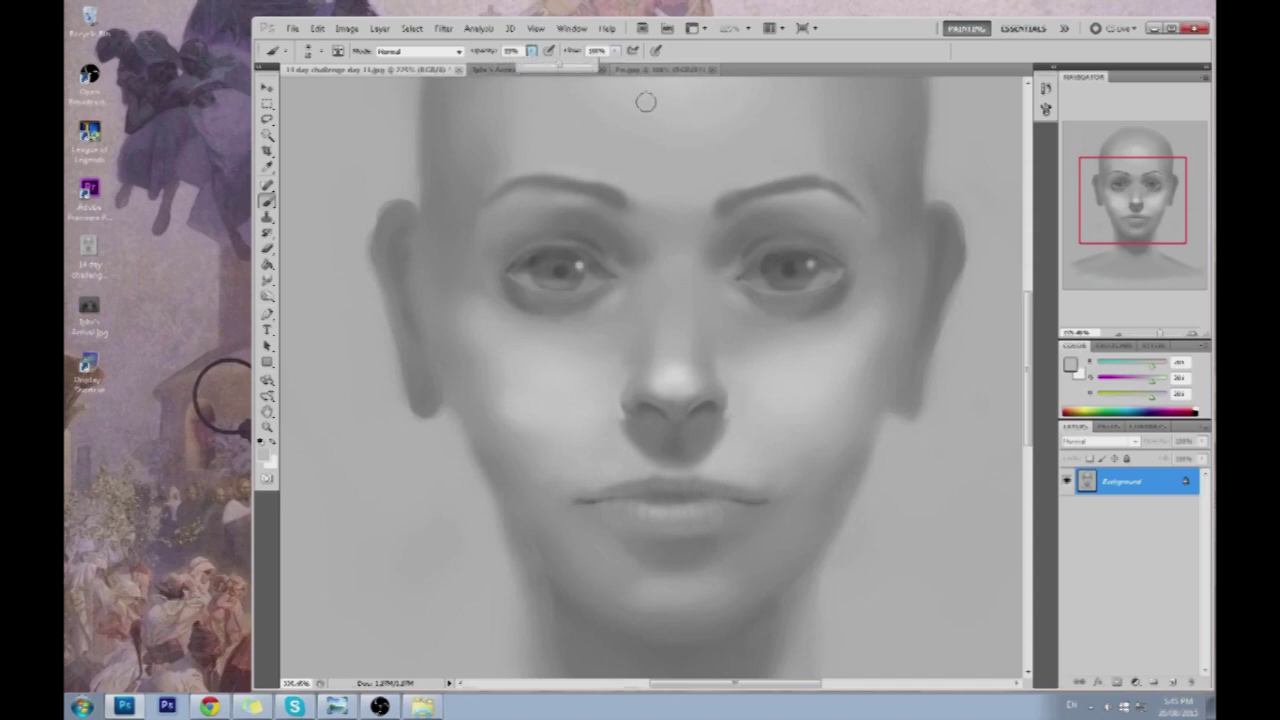
{"action": "left_click", "coordinate": [751, 418]}
{"action": "mouse_move", "coordinate": [616, 410]}
{"action": "left_mouse_down"}
{"action": "mouse_move", "coordinate": [632, 453]}
{"action": "mouse_move", "coordinate": [623, 420]}
{"action": "left_mouse_up"}
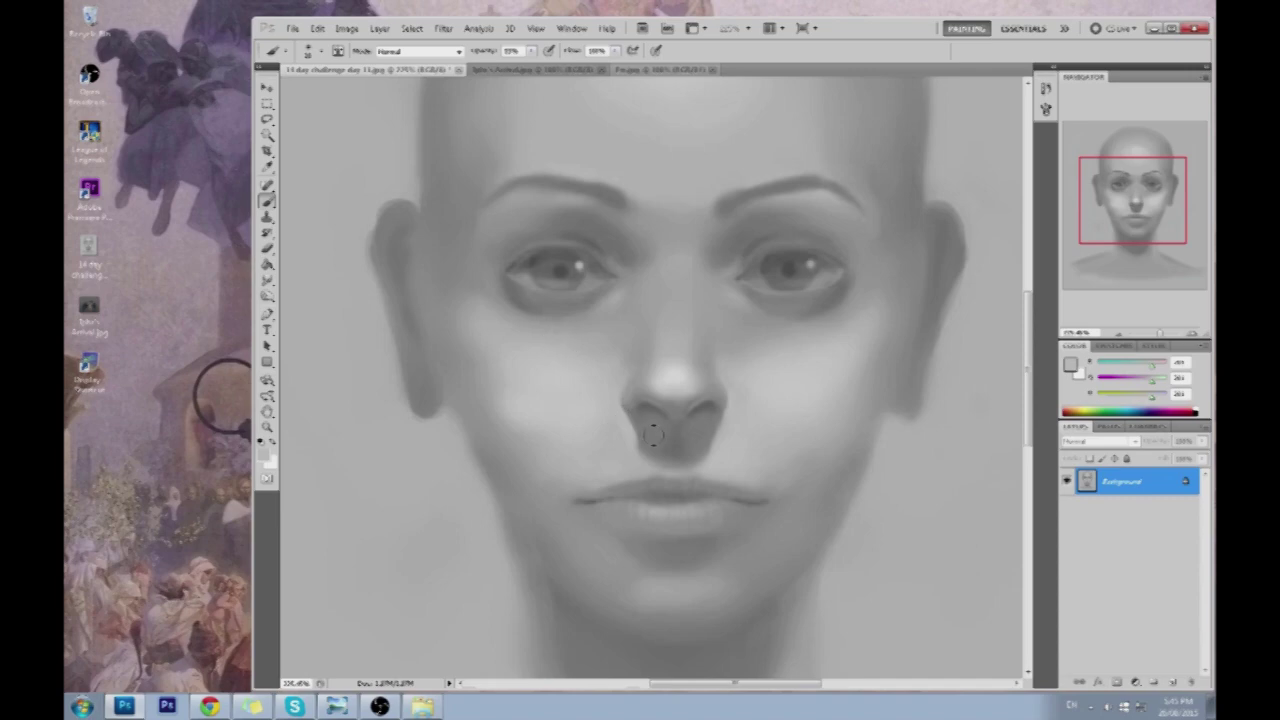
Lower the brush opacity to 4% and blend the nose's lower left edge into the cheek with sampled greys
{"action": "left_click", "coordinate": [532, 69]}
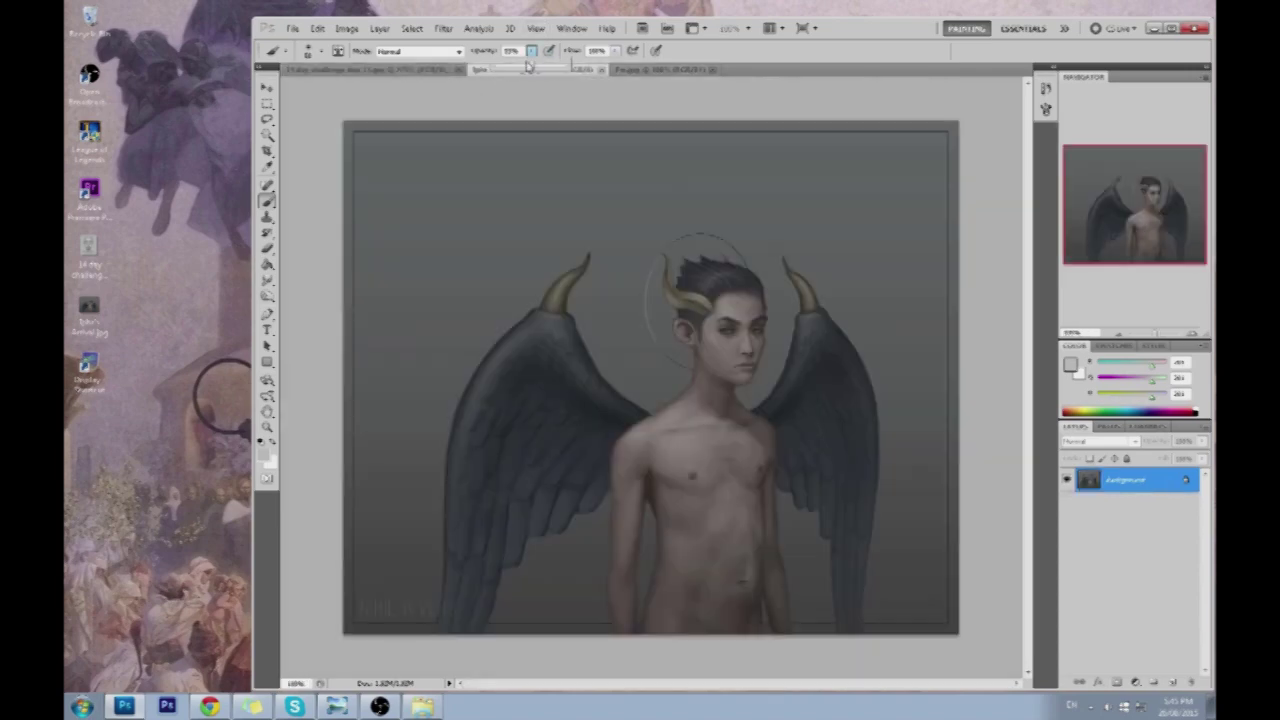
{"action": "left_click", "coordinate": [410, 70]}
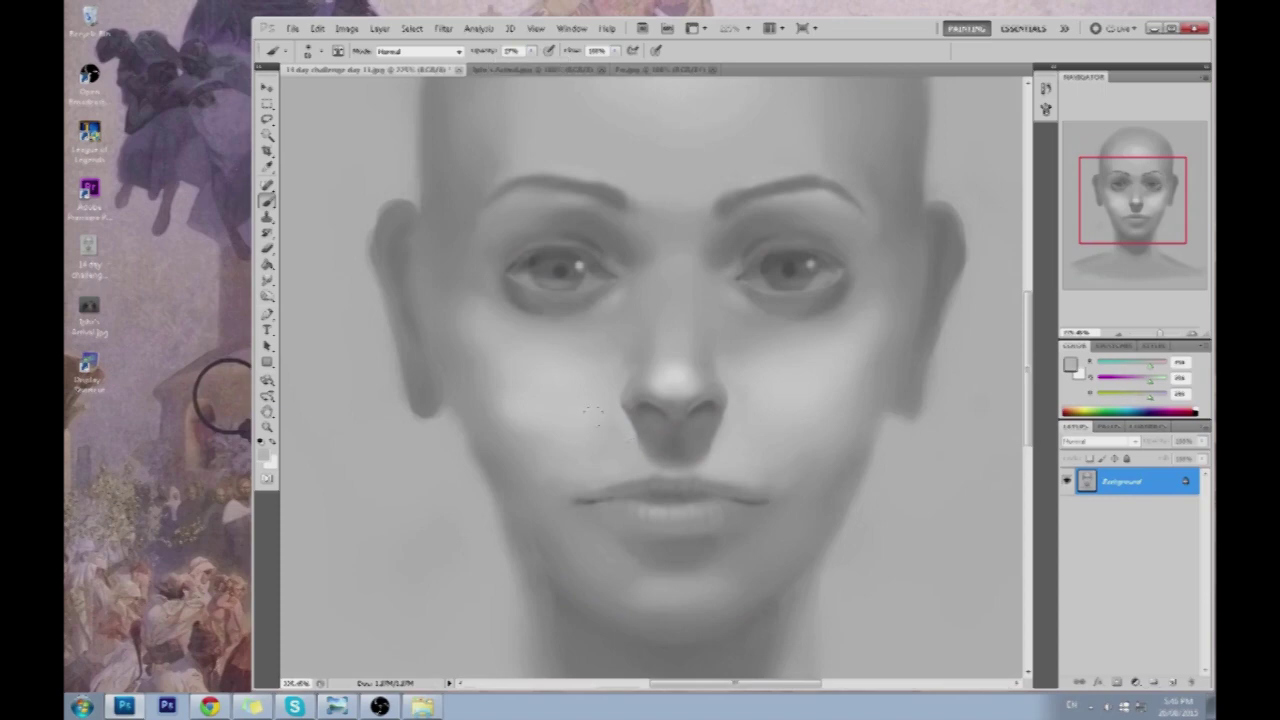
{"action": "left_click", "coordinate": [532, 50]}
{"action": "left_click_drag", "start_coordinate": [530, 66], "coordinate": [514, 66]}
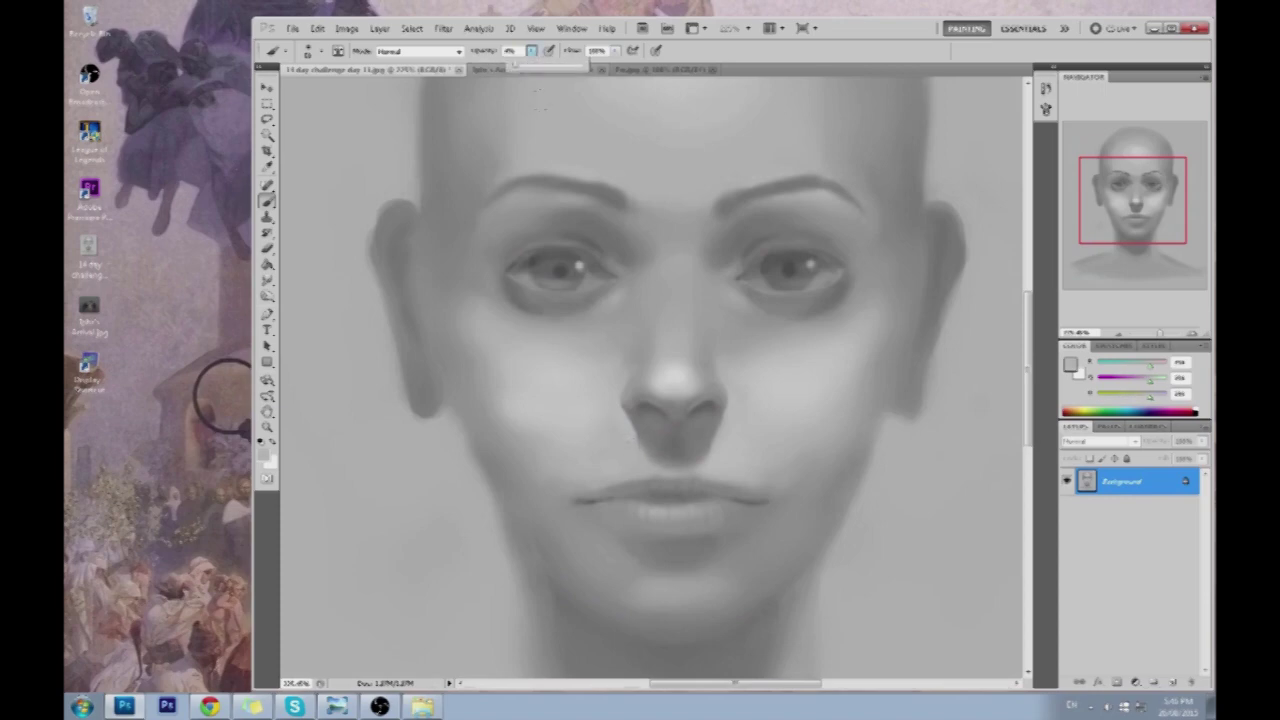
{"action": "left_click", "coordinate": [629, 438]}
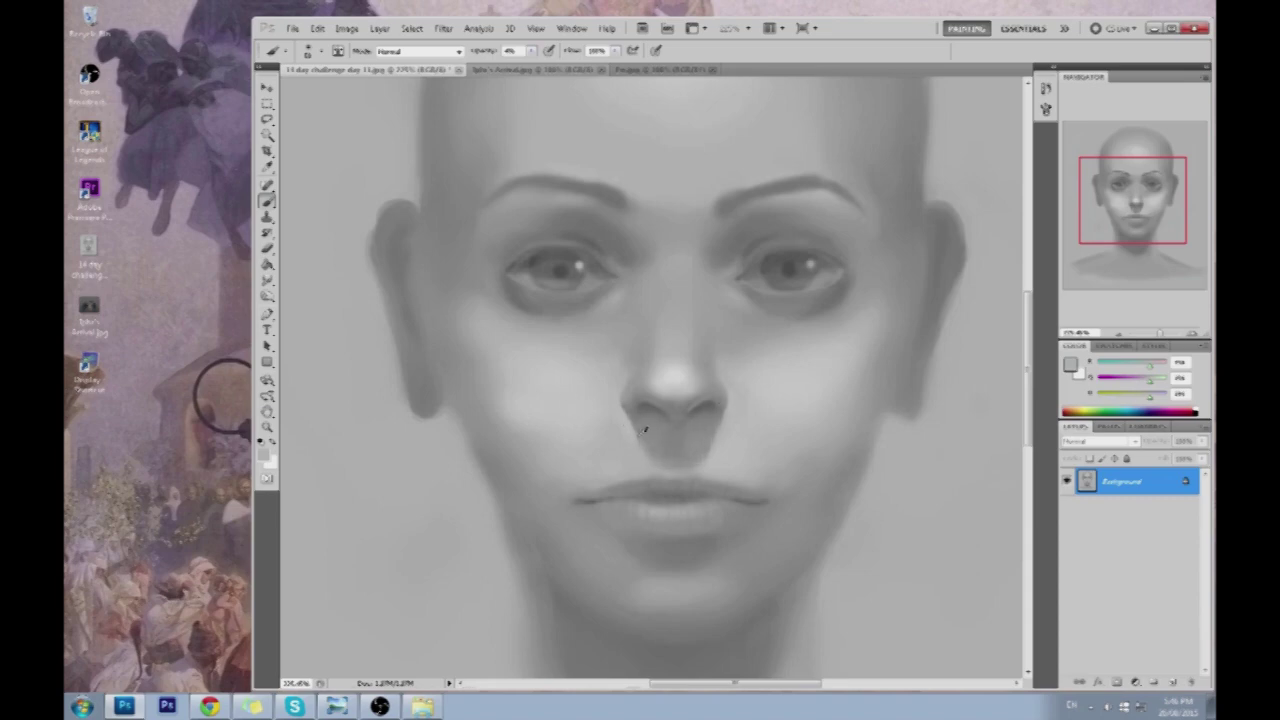
{"action": "left_click", "coordinate": [624, 428], "text": "alt"}
{"action": "left_click", "coordinate": [614, 408], "text": "alt"}
Switch to the Smudge tool and choose a scattered, speckled brush tip for it from the preset list
{"action": "left_click_drag", "start_coordinate": [267, 280], "coordinate": [315, 303]}
{"action": "right_click", "coordinate": [578, 240]}
{"action": "left_click_drag", "start_coordinate": [802, 564], "coordinate": [805, 656]}
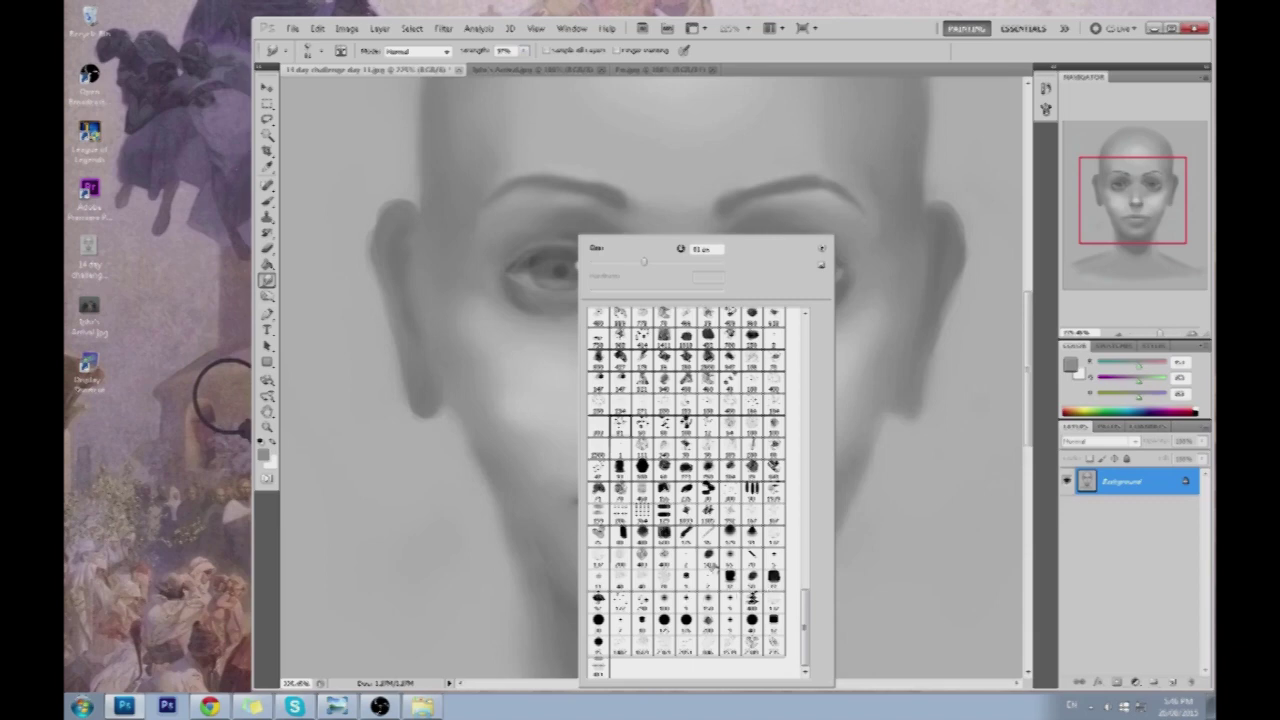
{"action": "left_click_drag", "start_coordinate": [805, 620], "coordinate": [805, 340]}
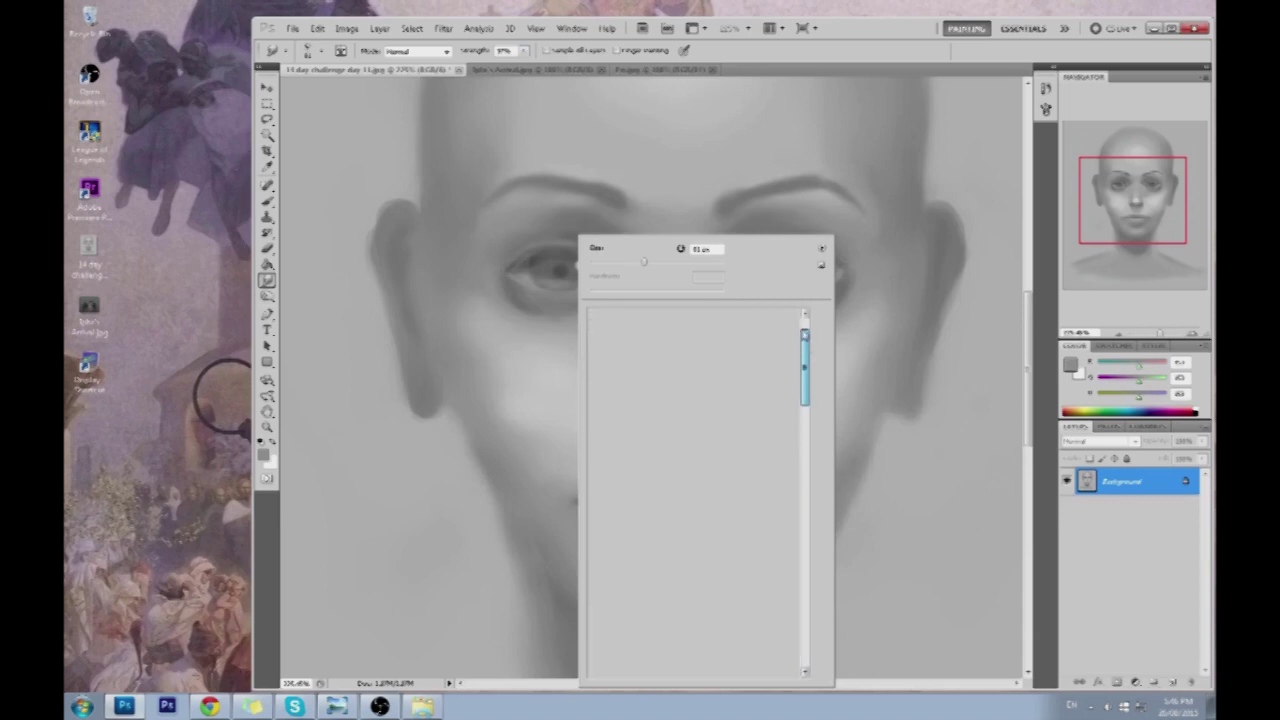
{"action": "left_click", "coordinate": [730, 384]}
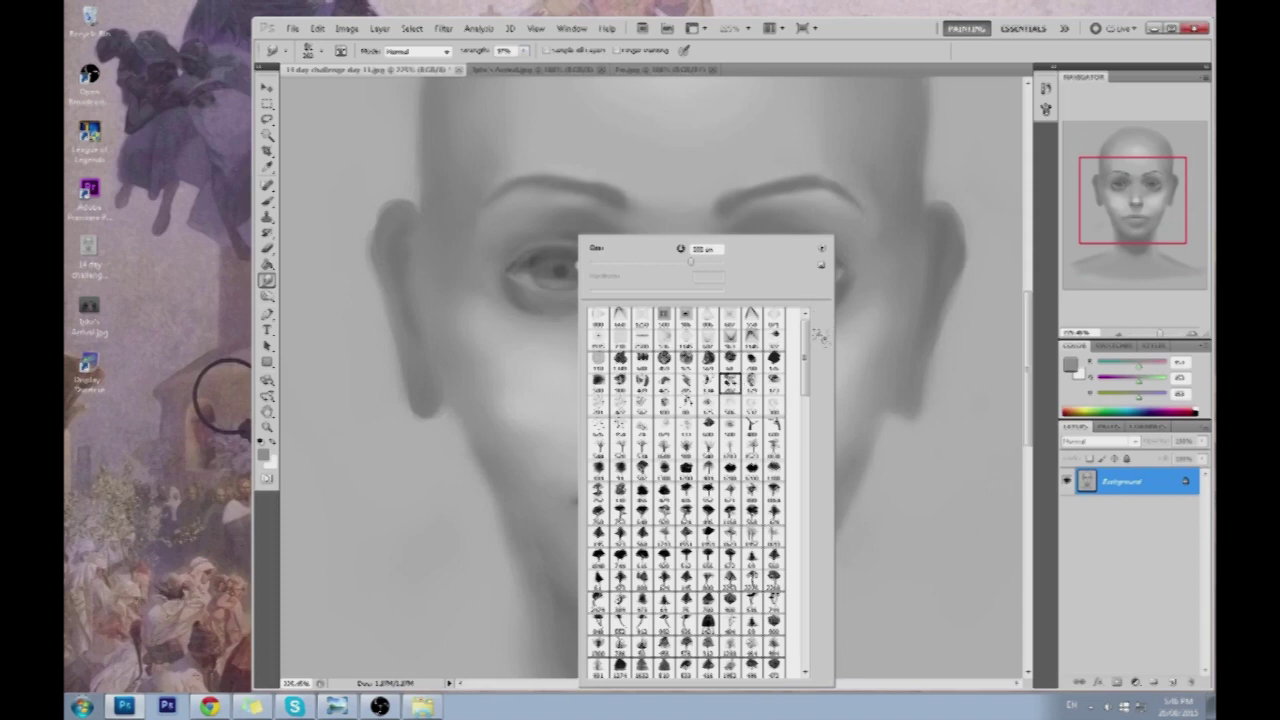
{"action": "left_click", "coordinate": [858, 342]}
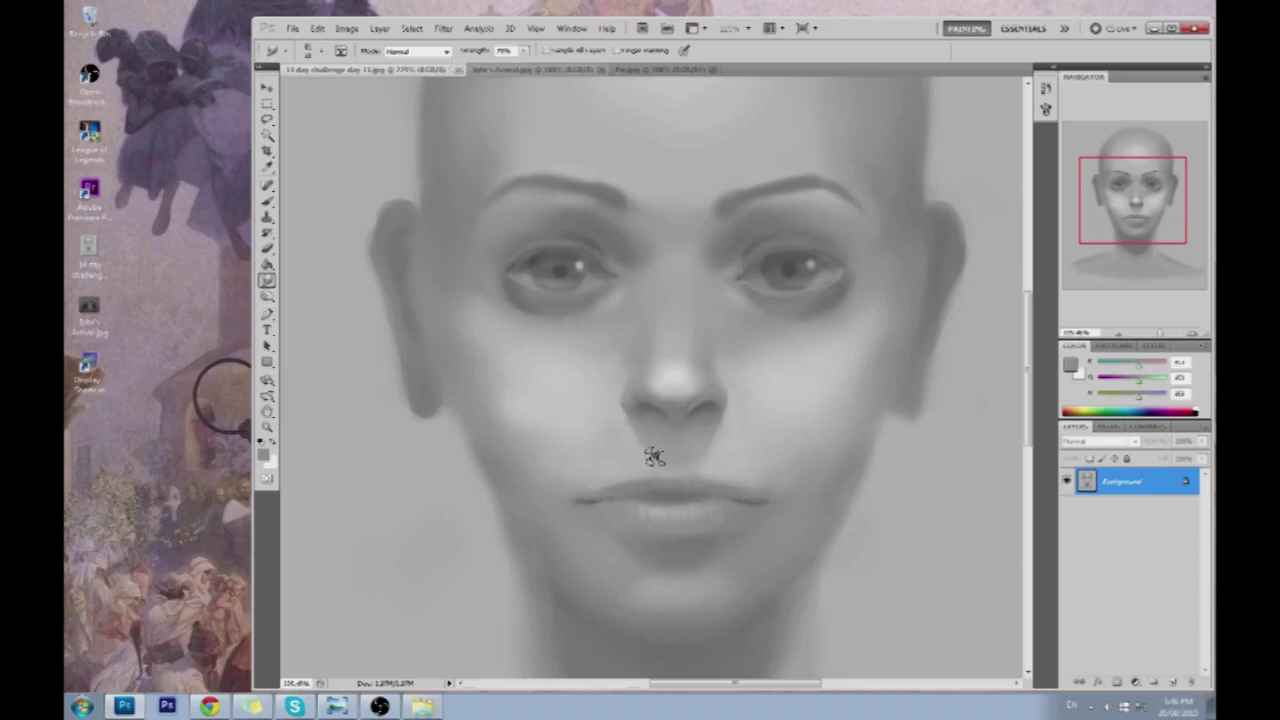
Lower the Smudge strength to 17% and smudge the shadow edges below the nostrils
{"action": "left_click", "coordinate": [523, 50]}
{"action": "left_click_drag", "start_coordinate": [520, 67], "coordinate": [485, 66]}
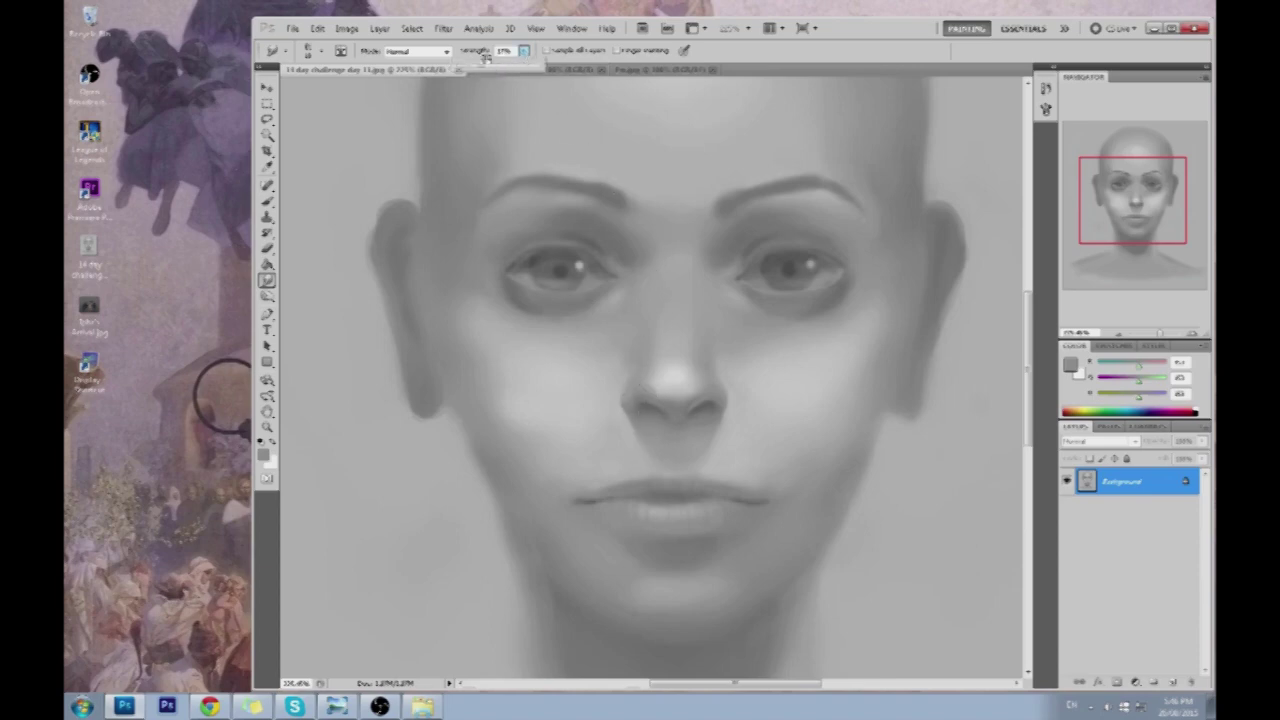
{"action": "left_click", "coordinate": [631, 421]}
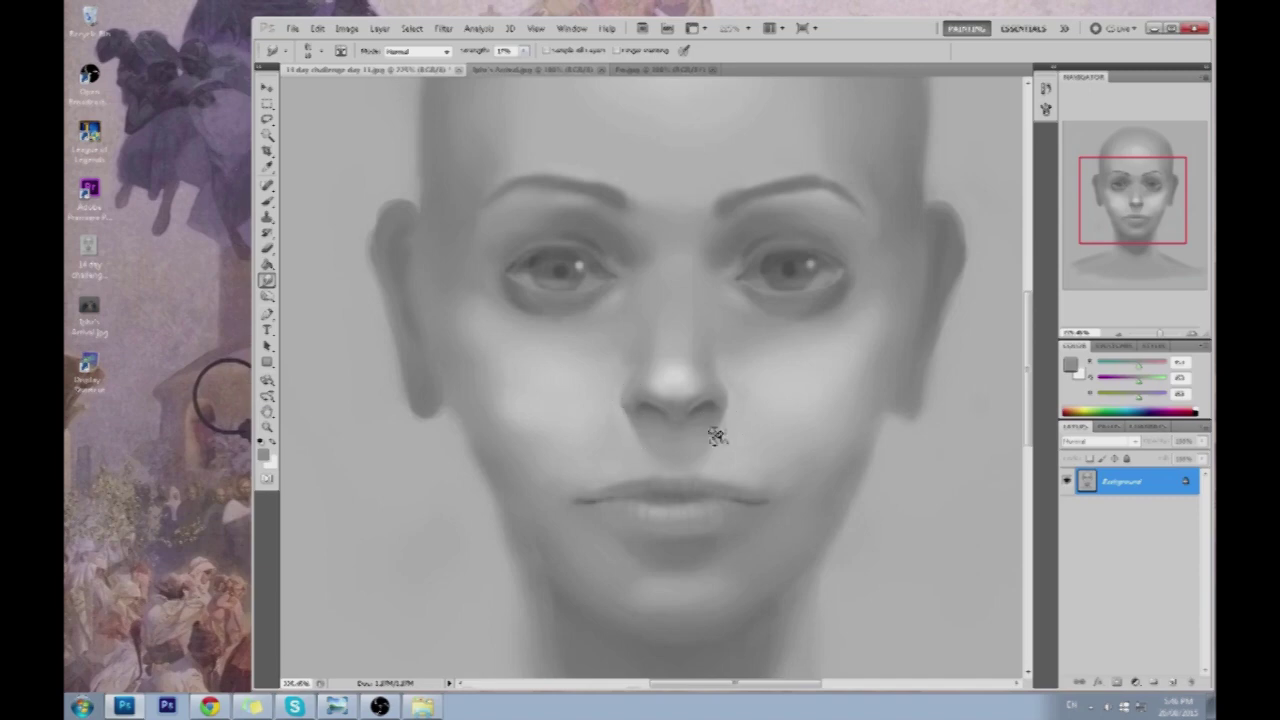
Return to the brush and blend the shadow between nose and upper lip with sampled greys at 4% opacity
{"action": "key", "text": "b"}
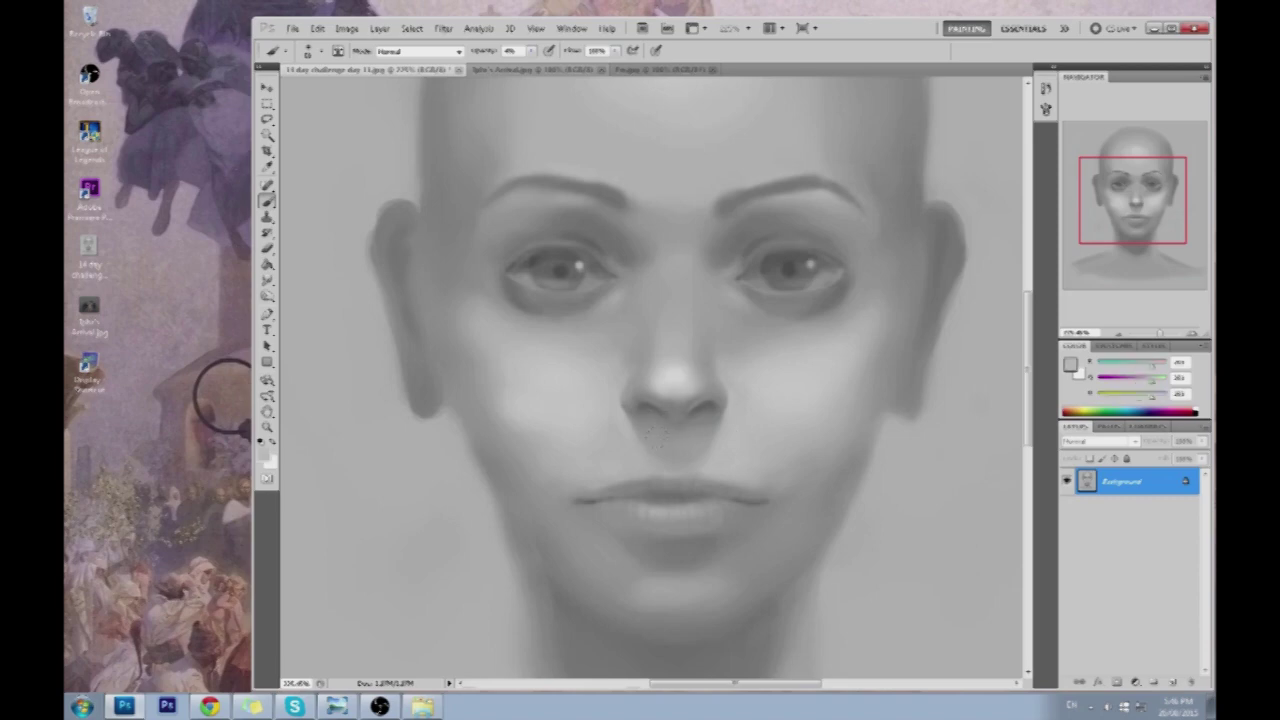
{"action": "left_click", "coordinate": [729, 440], "text": "alt"}
{"action": "key", "text": "ctrl+minus"}
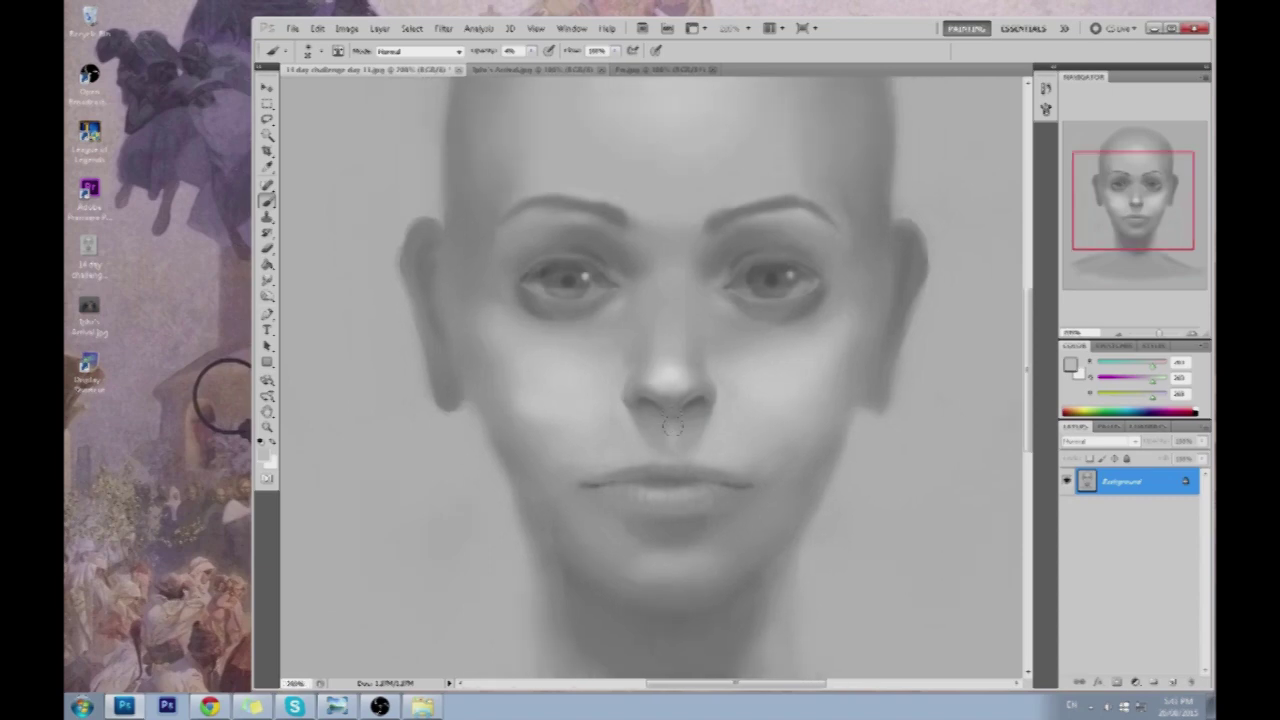
{"action": "scroll", "coordinate": [672, 426], "scroll_direction": "down", "scroll_amount": 1}
{"action": "left_click", "coordinate": [669, 382], "text": "alt"}
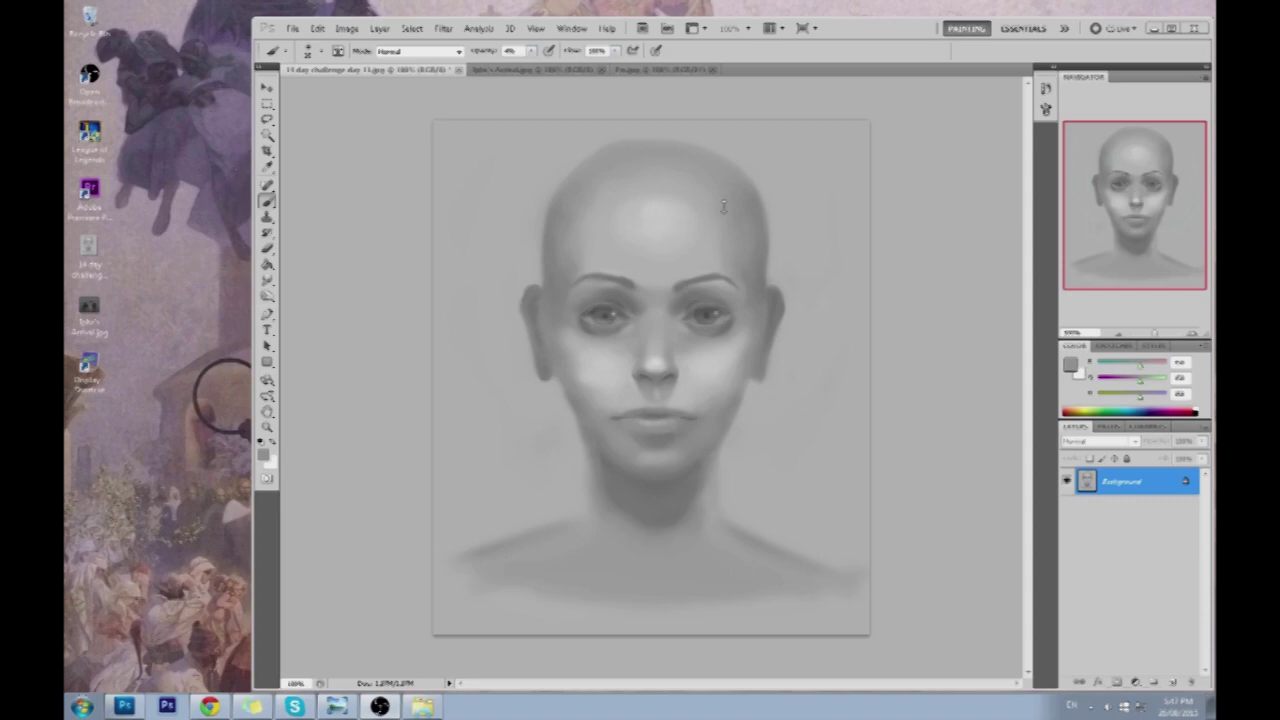
{"action": "key", "text": "ctrl+plus"}
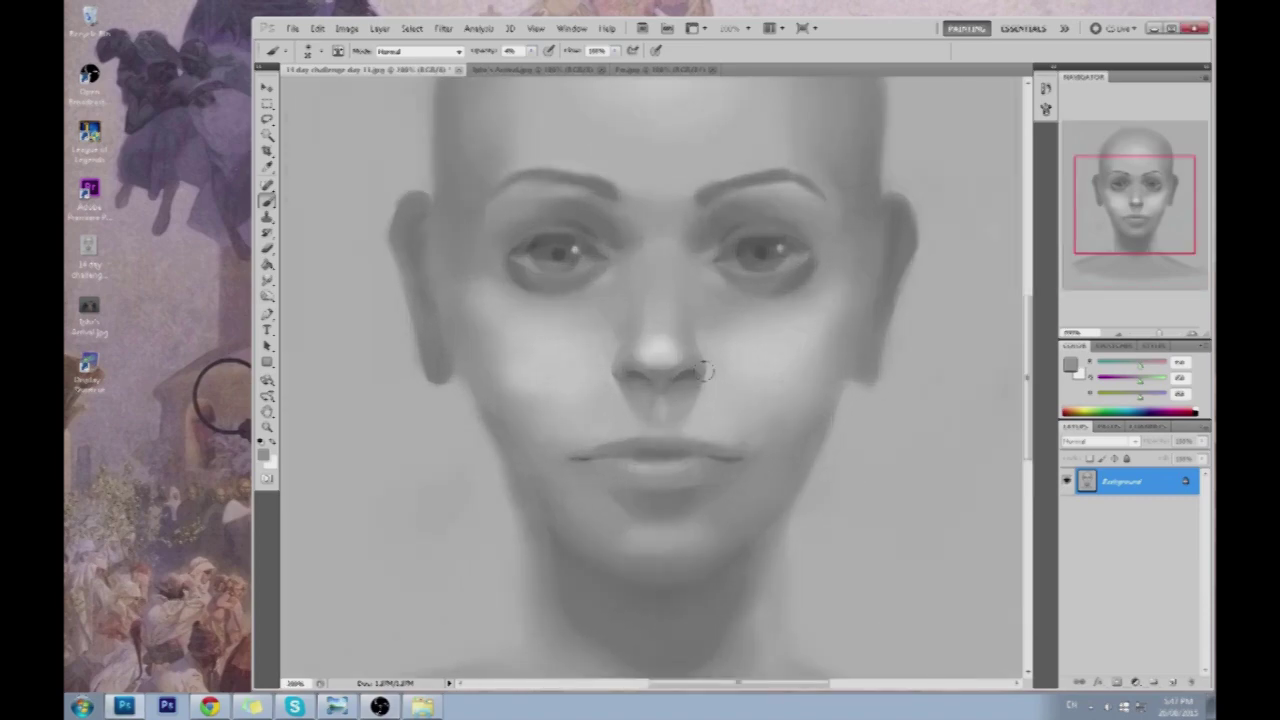
Raise the brush opacity and model the philtrum with mid greys sampled there and light grey from the nose tip
{"action": "left_click", "coordinate": [661, 402], "text": "alt"}
{"action": "left_click", "coordinate": [532, 51]}
{"action": "left_click_drag", "start_coordinate": [531, 64], "coordinate": [546, 65]}
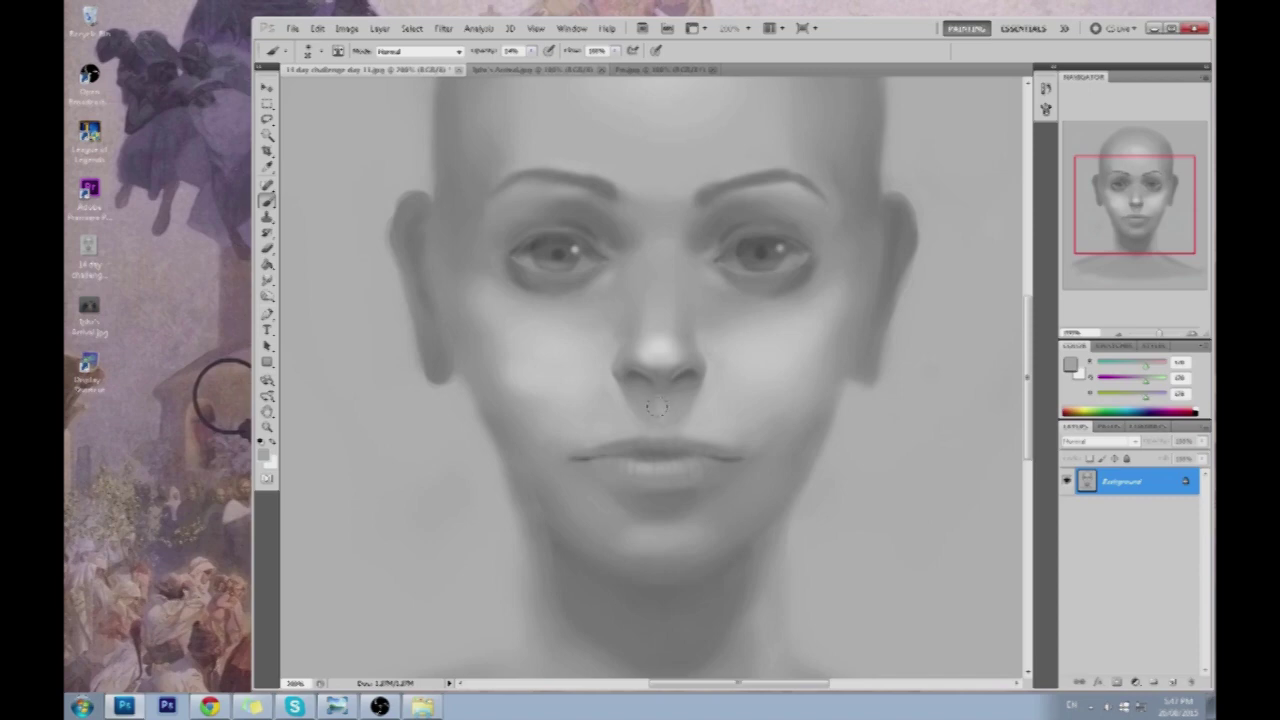
{"action": "left_click", "coordinate": [659, 407], "text": "alt"}
{"action": "left_click", "coordinate": [678, 400], "text": "alt"}
{"action": "left_click", "coordinate": [666, 354], "text": "alt"}
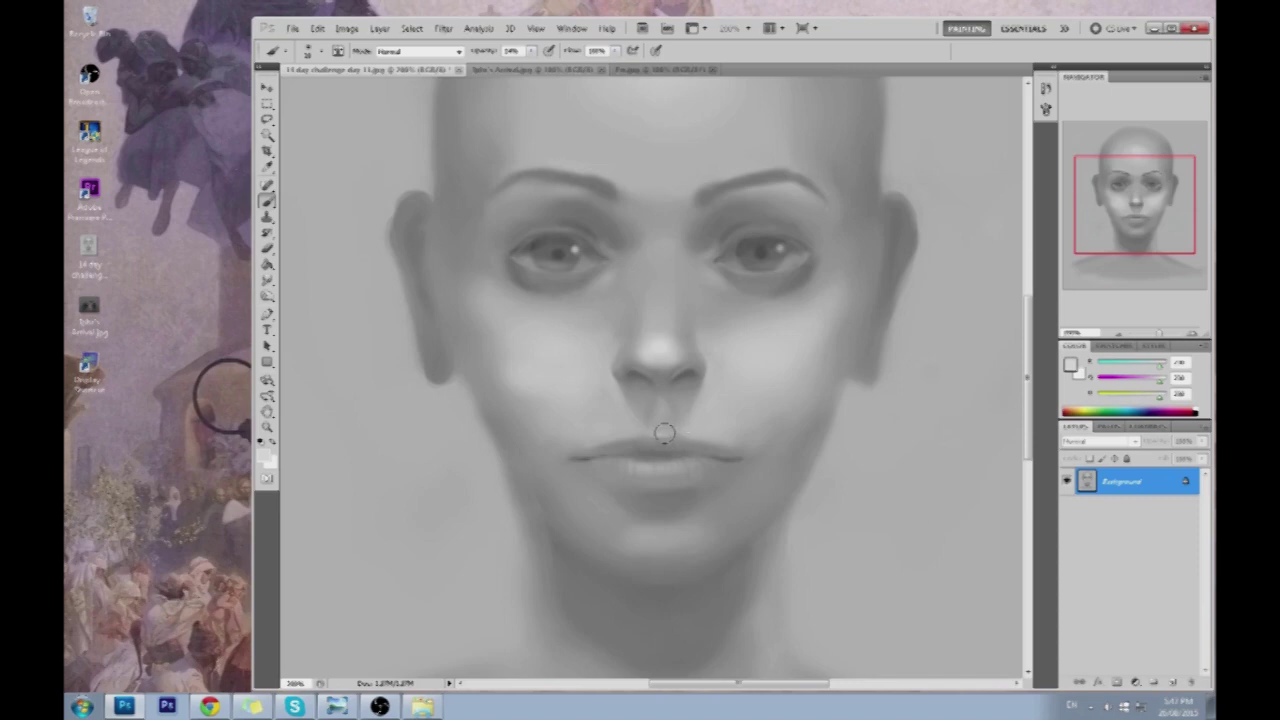
{"action": "left_click", "coordinate": [669, 433], "text": "alt"}
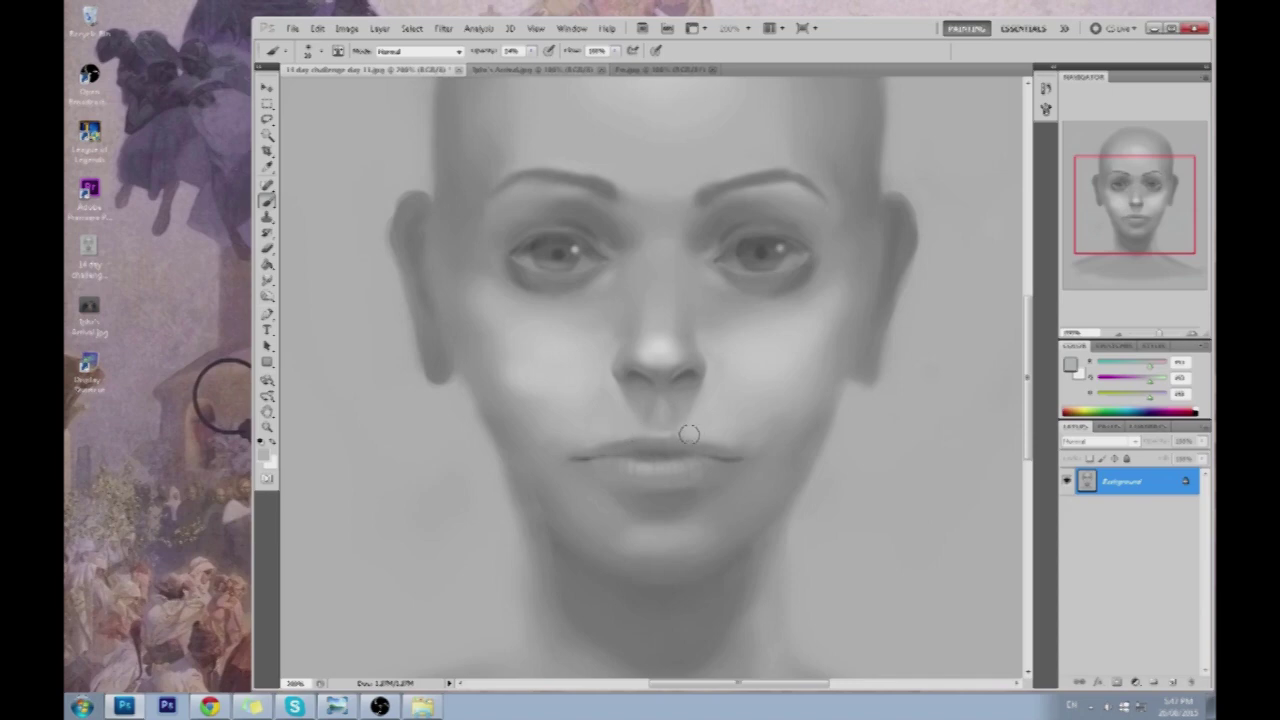
Redefine the nostrils and the underside of the nose with sampled dark greys and a smaller brush
{"action": "left_click", "coordinate": [706, 403], "text": "alt"}
{"action": "left_click", "coordinate": [676, 369], "text": "alt"}
{"action": "left_click", "coordinate": [683, 370], "text": "alt"}
{"action": "key", "text": "["}
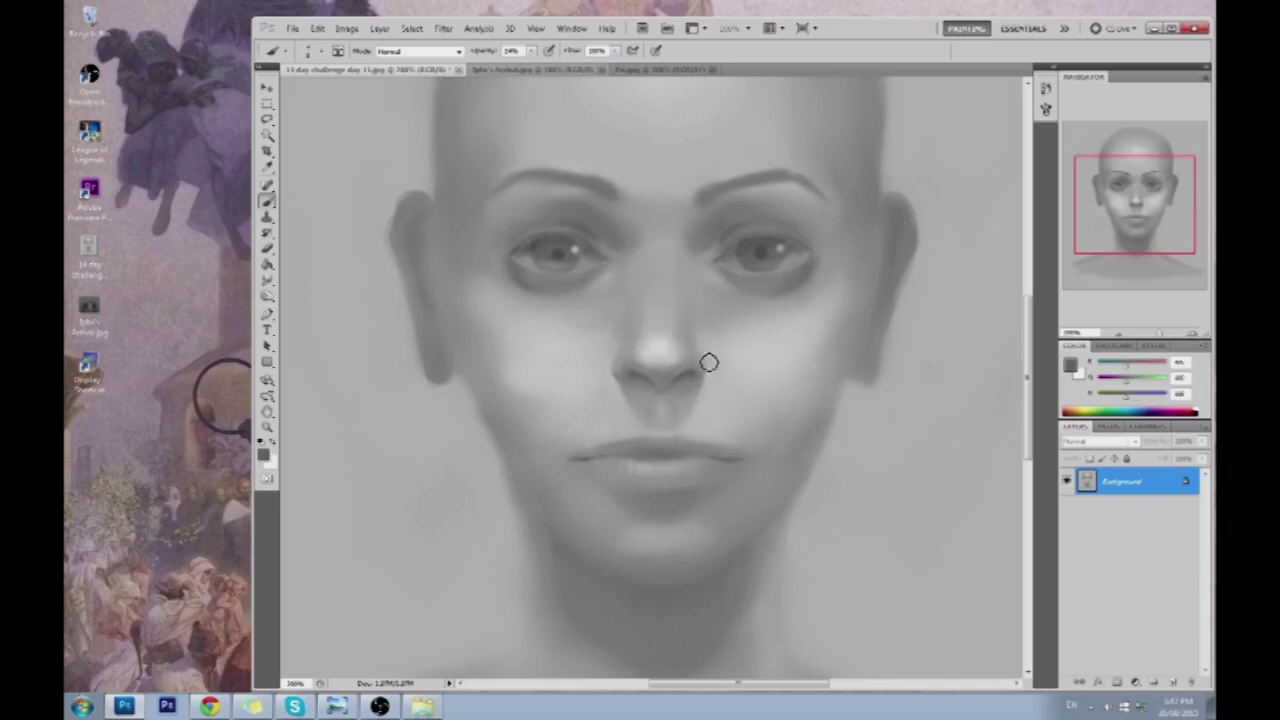
{"action": "left_click", "coordinate": [672, 384], "text": "alt"}
{"action": "left_click", "coordinate": [645, 388], "text": "alt"}
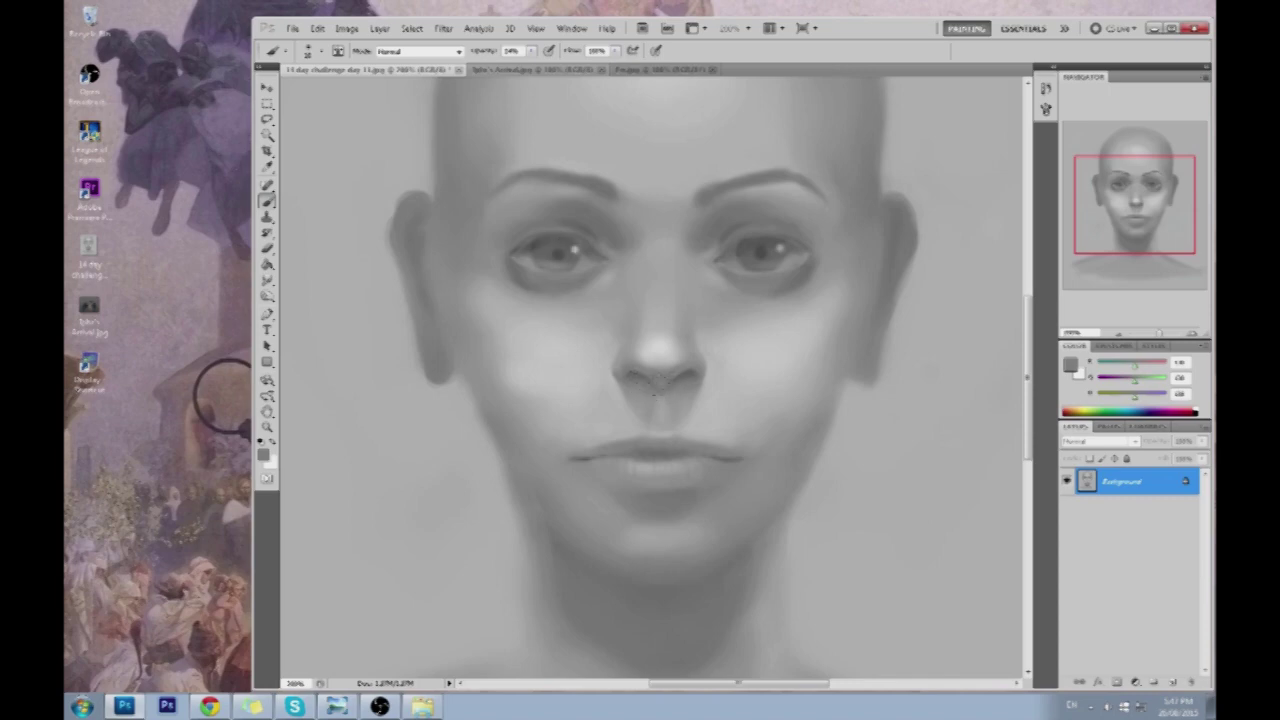
Soften both sides of the nose above the nostril wings with greys sampled from the adjacent cheeks and nose side
{"action": "left_click", "coordinate": [612, 342], "text": "alt"}
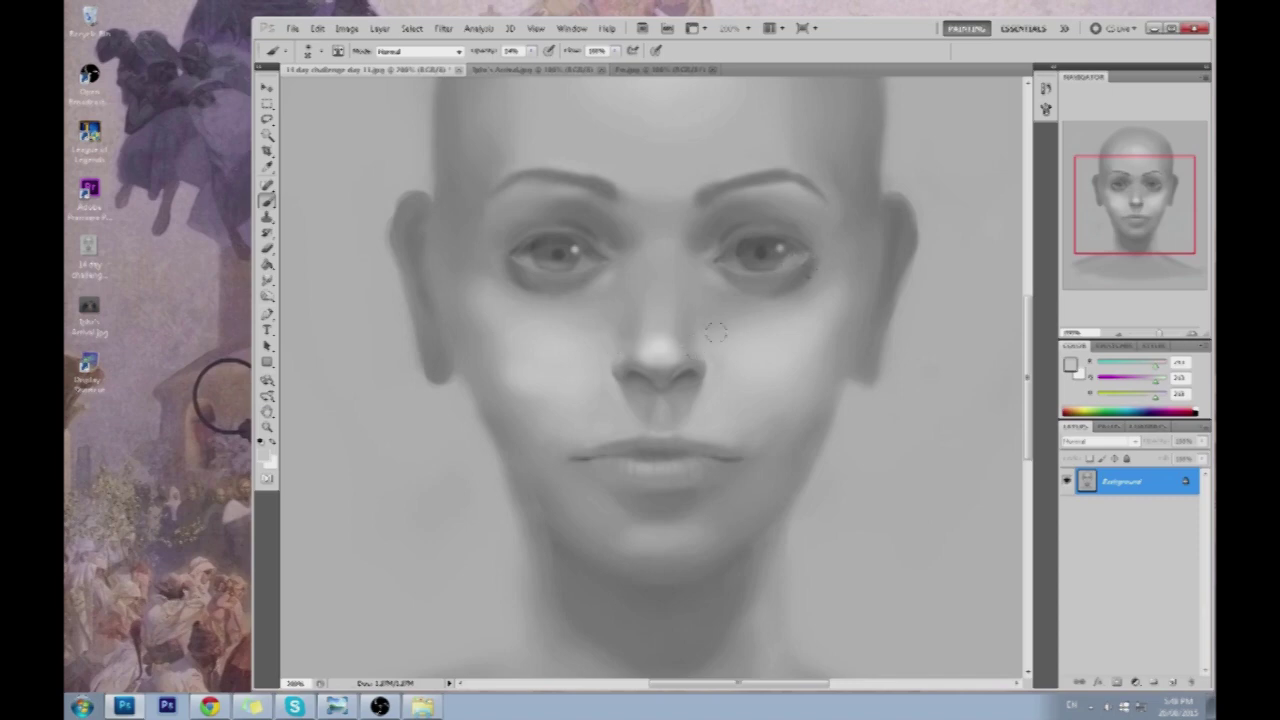
{"action": "left_click", "coordinate": [700, 344], "text": "alt"}
{"action": "left_click", "coordinate": [688, 321], "text": "alt"}
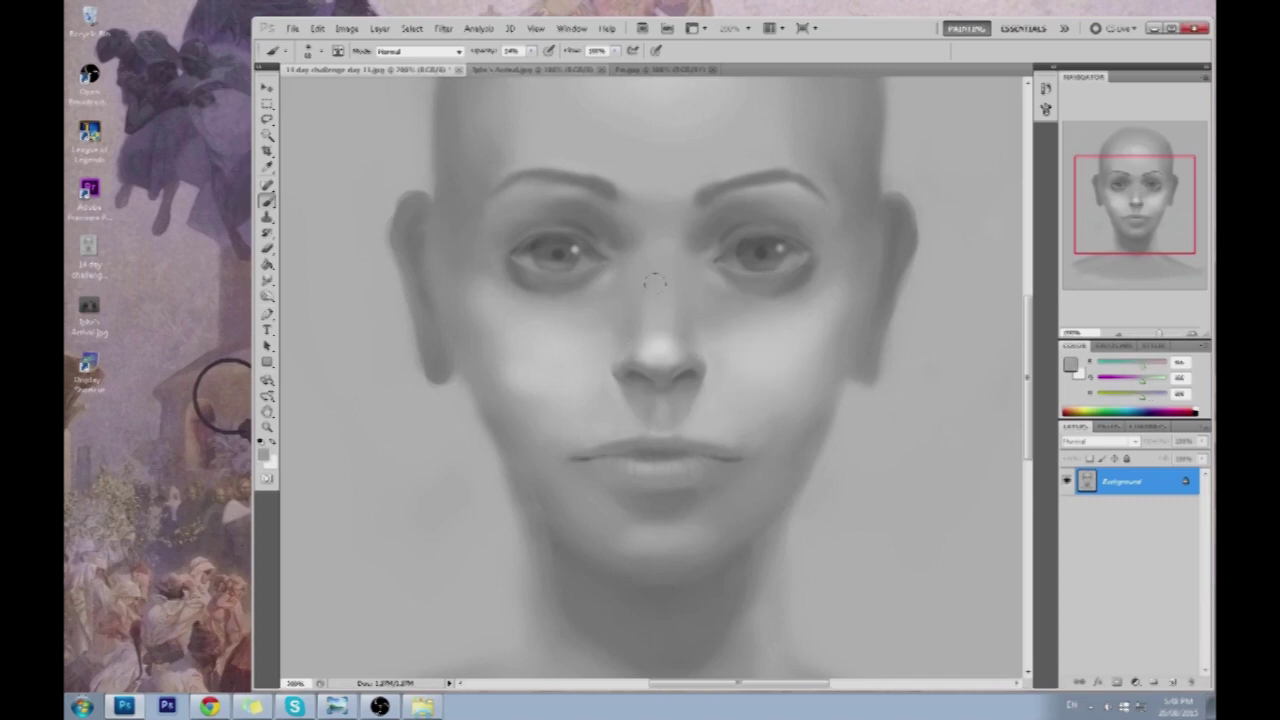
Brighten the bridge of the nose up to the brows with light greys sampled from the bridge and tip
{"action": "left_click", "coordinate": [676, 301], "text": "alt"}
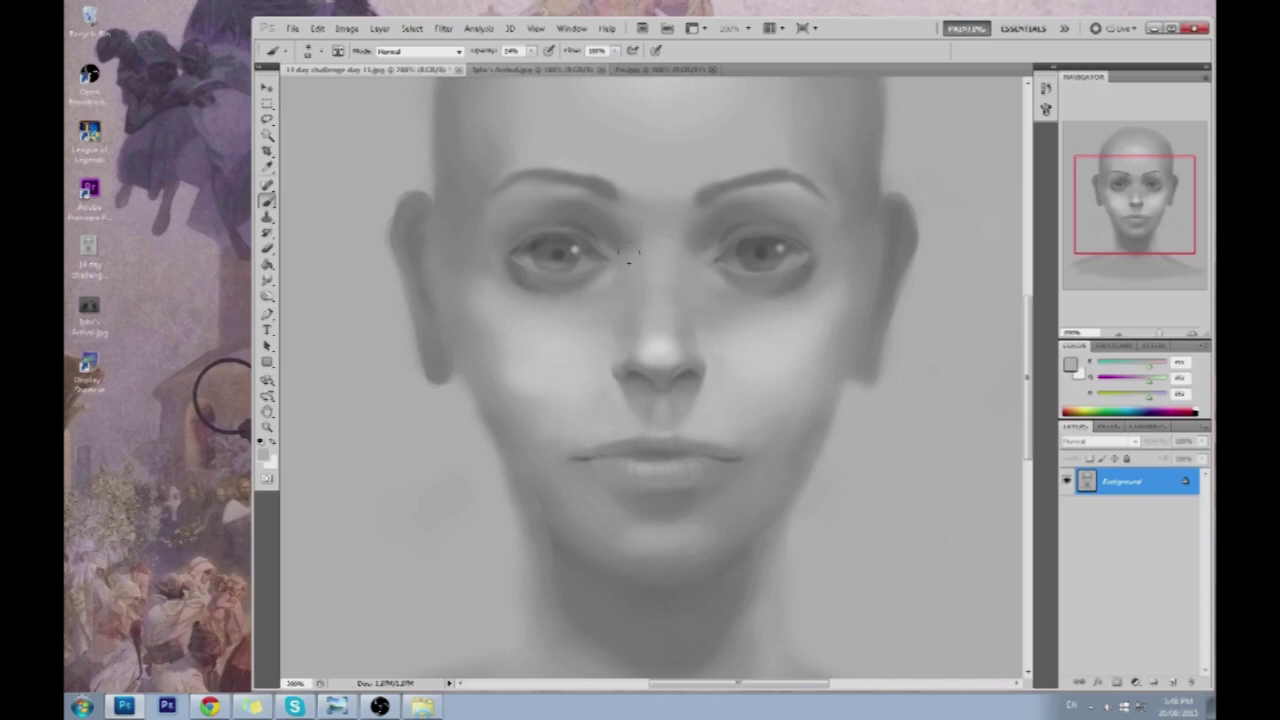
{"action": "left_click", "coordinate": [666, 342], "text": "alt"}
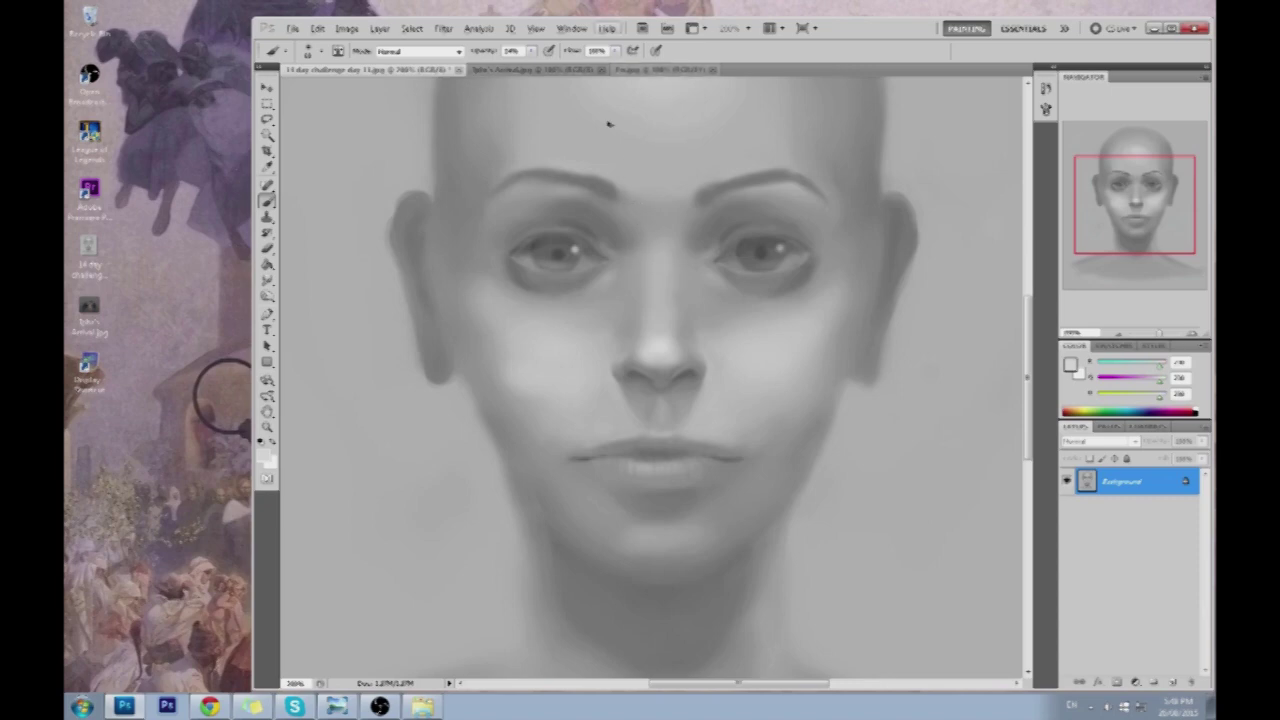
{"action": "left_click", "coordinate": [664, 336], "text": "alt"}
{"action": "left_click", "coordinate": [707, 329], "text": "alt"}
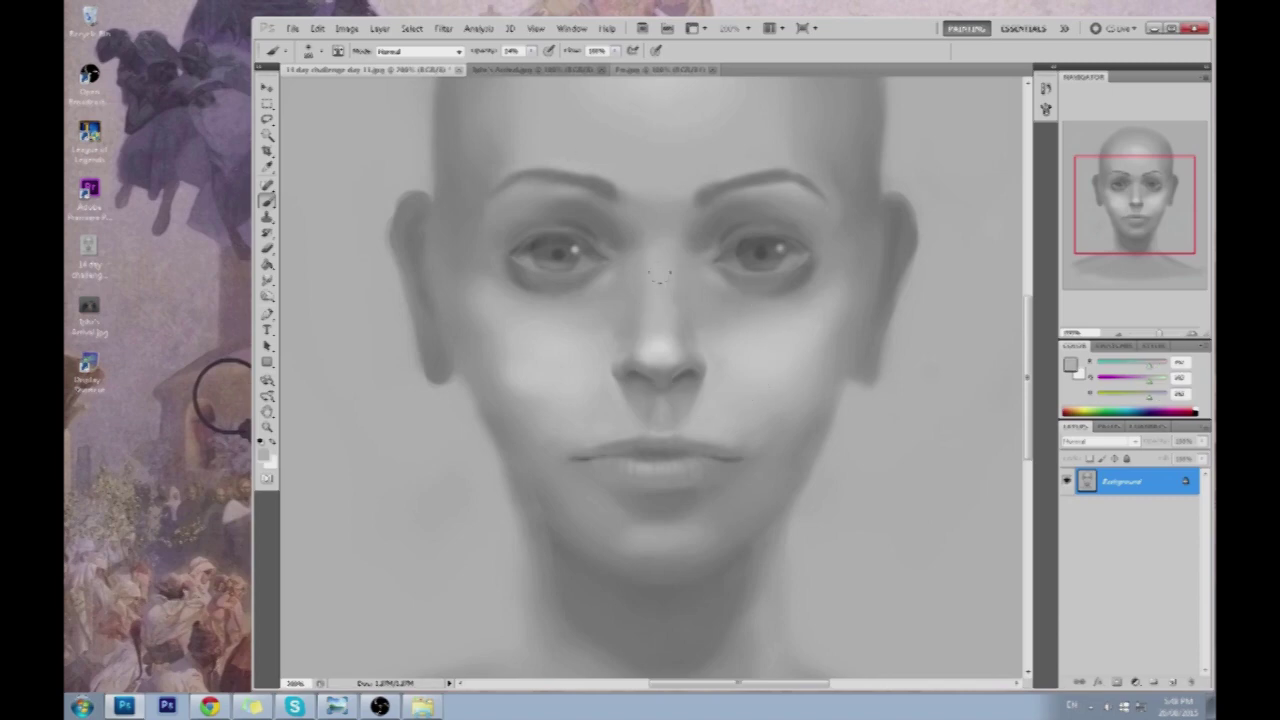
Smooth the light areas below the eyes with greys sampled from the right and left cheeks
{"action": "left_click", "coordinate": [749, 338], "text": "alt"}
{"action": "left_click", "coordinate": [573, 336], "text": "alt"}
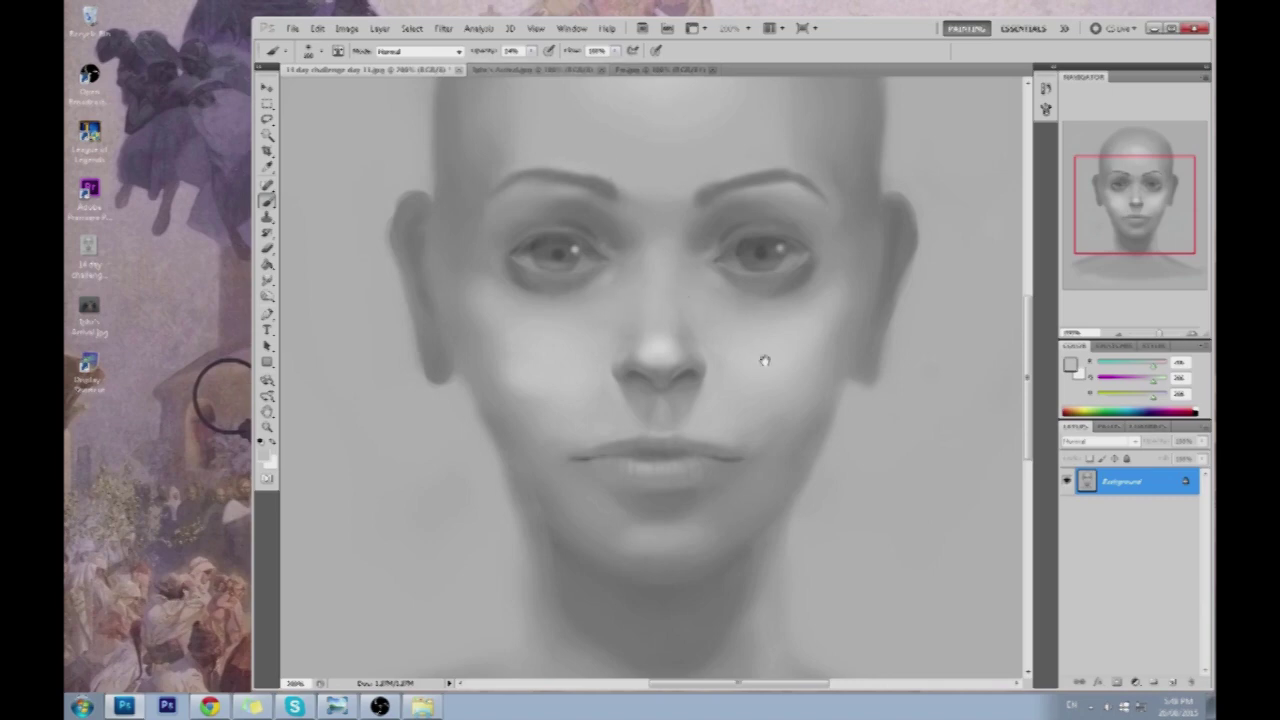
{"action": "left_click_drag", "start_coordinate": [763, 357], "coordinate": [737, 337]}
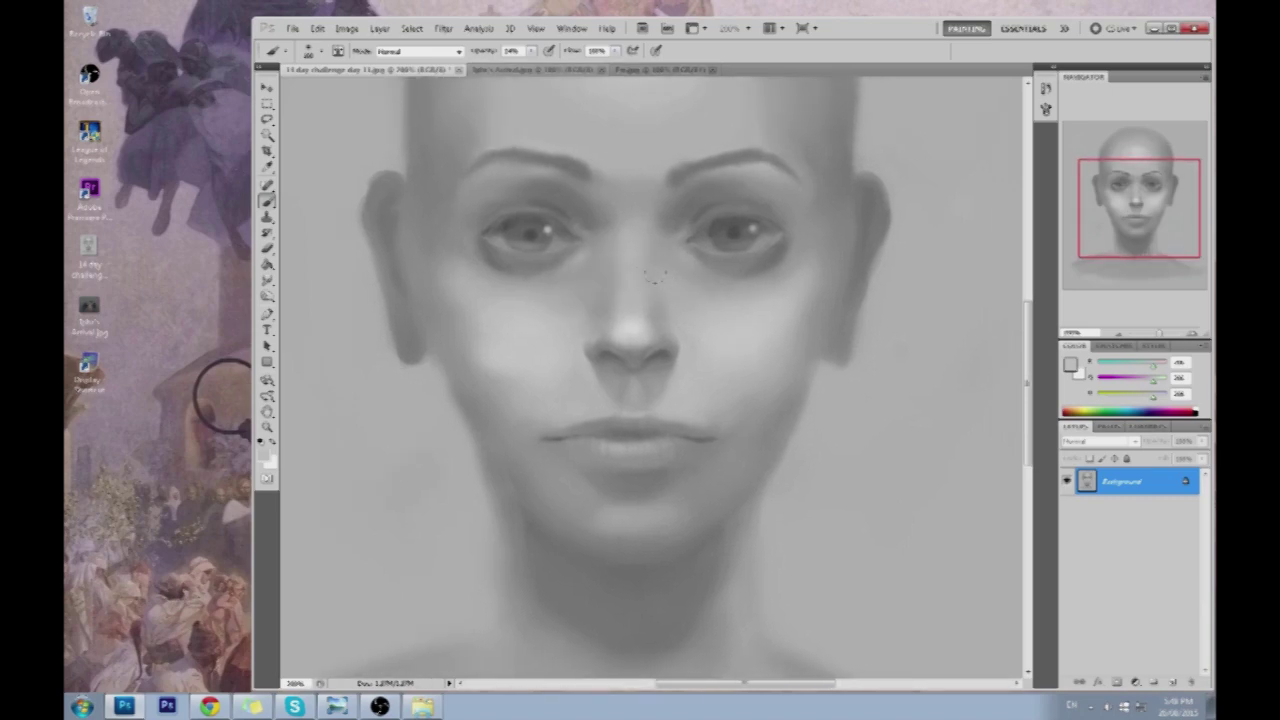
Shade the outer left cheek with greys sampled from the cheek and temple, and undo the last stroke
{"action": "left_click", "coordinate": [508, 372], "text": "alt"}
{"action": "left_click", "coordinate": [443, 315], "text": "alt"}
{"action": "left_click", "coordinate": [463, 336], "text": "alt"}
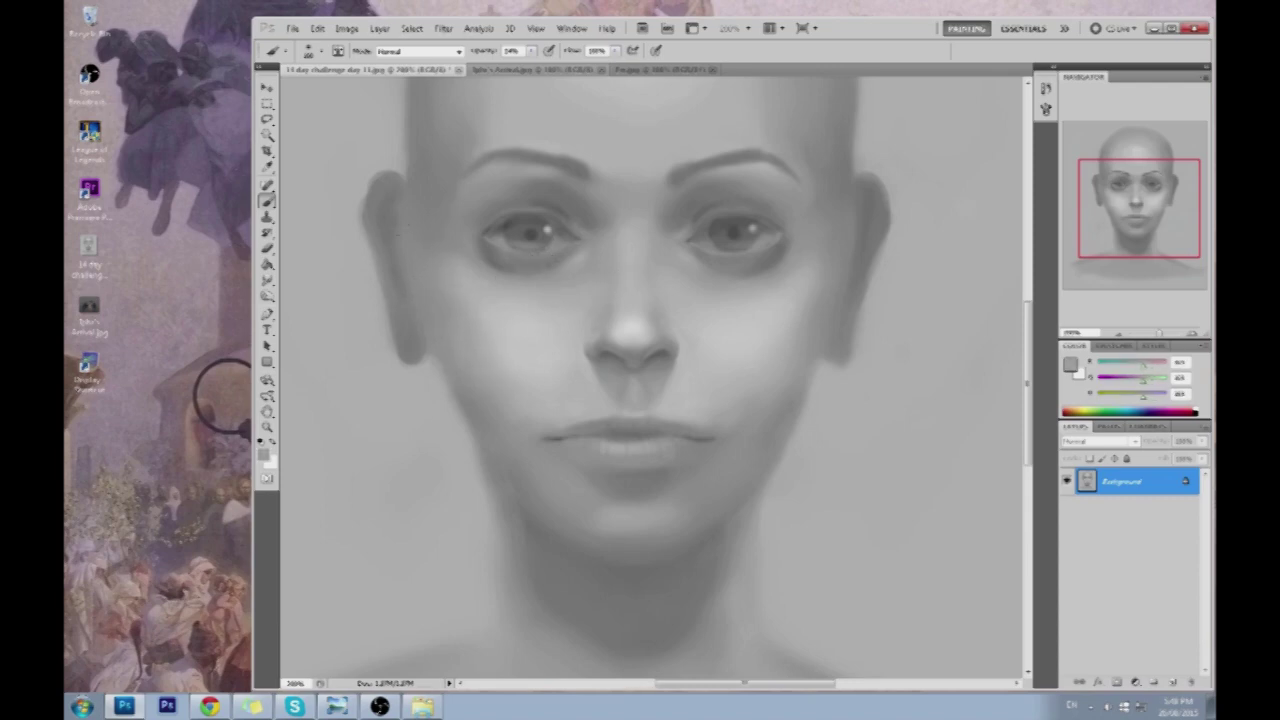
{"action": "left_click", "coordinate": [425, 221], "text": "alt"}
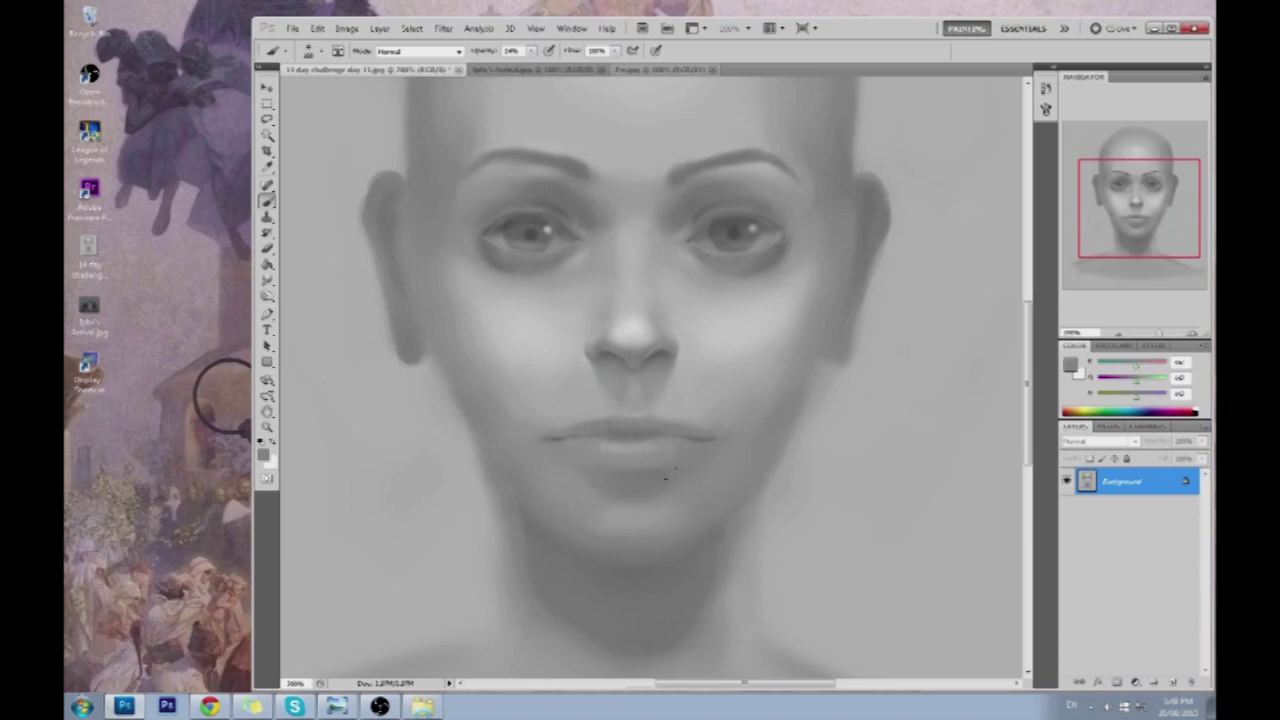
{"action": "key", "text": "ctrl+z"}
Blend the left cheek's highlight into its outer shading with several light greys sampled from the cheek
{"action": "left_click", "coordinate": [530, 352], "text": "alt"}
{"action": "left_click", "coordinate": [496, 357], "text": "alt"}
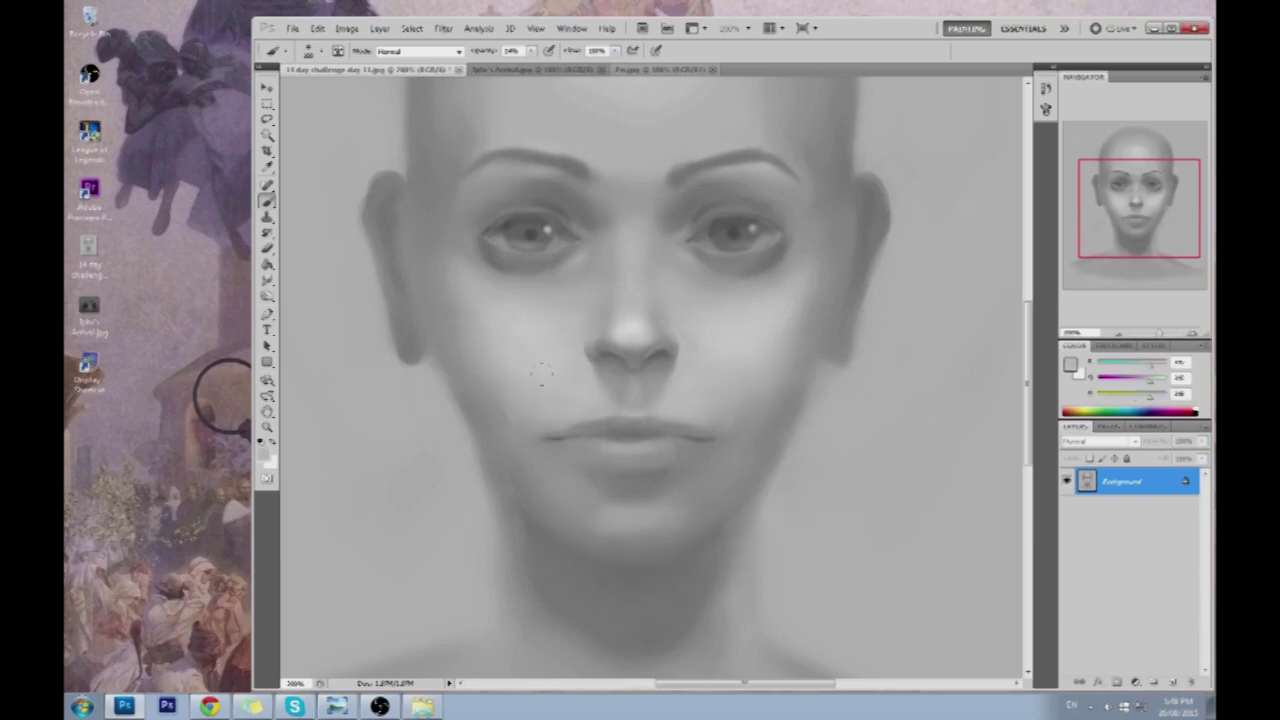
{"action": "left_click", "coordinate": [481, 337], "text": "alt"}
{"action": "left_click", "coordinate": [499, 350], "text": "alt"}
Blend the right cheek's highlight toward the outer eye with greys sampled from the cheek and temple
{"action": "left_click", "coordinate": [750, 360], "text": "alt"}
{"action": "left_click", "coordinate": [781, 345], "text": "alt"}
{"action": "left_click", "coordinate": [809, 254], "text": "alt"}
{"action": "left_click", "coordinate": [737, 336], "text": "alt"}
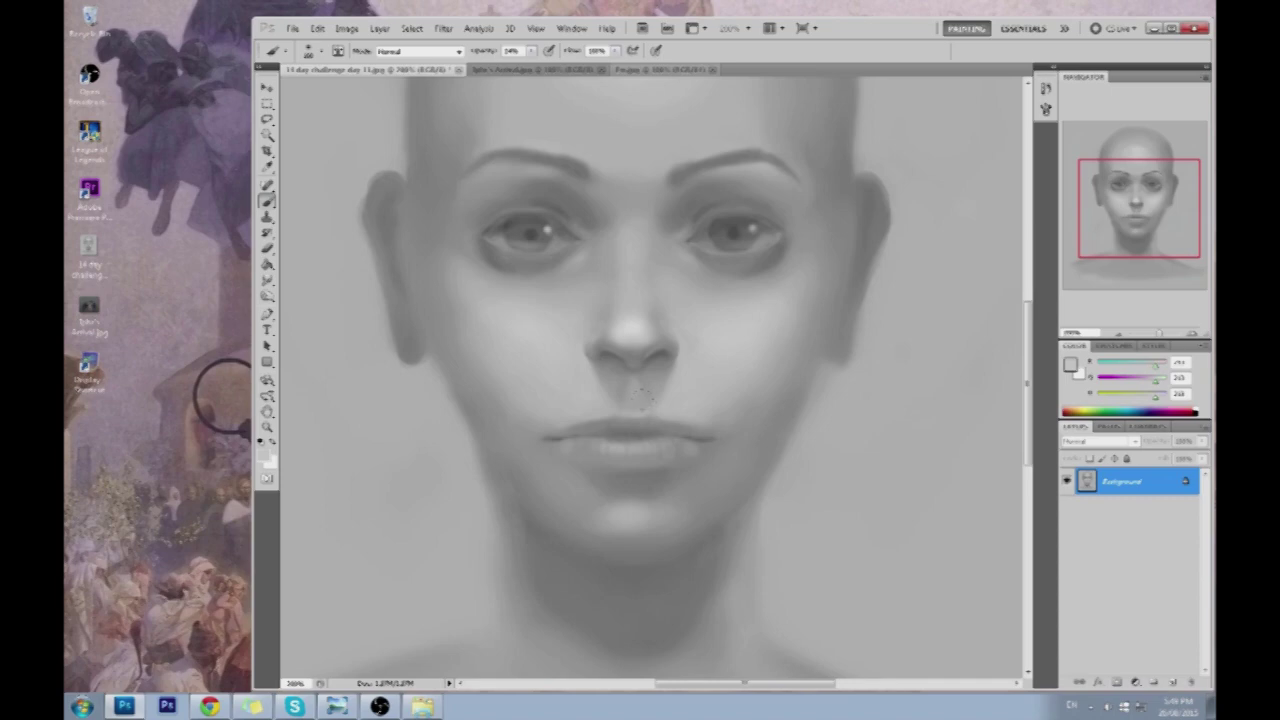
Refine the shading around the mouth and its corners with greys sampled from the lips and surrounding skin
{"action": "left_click", "coordinate": [694, 446], "text": "alt"}
{"action": "left_click", "coordinate": [704, 405], "text": "alt"}
{"action": "key", "text": "alt"}
{"action": "key", "text": "ctrl+minus"}
{"action": "key", "text": "ctrl+minus"}
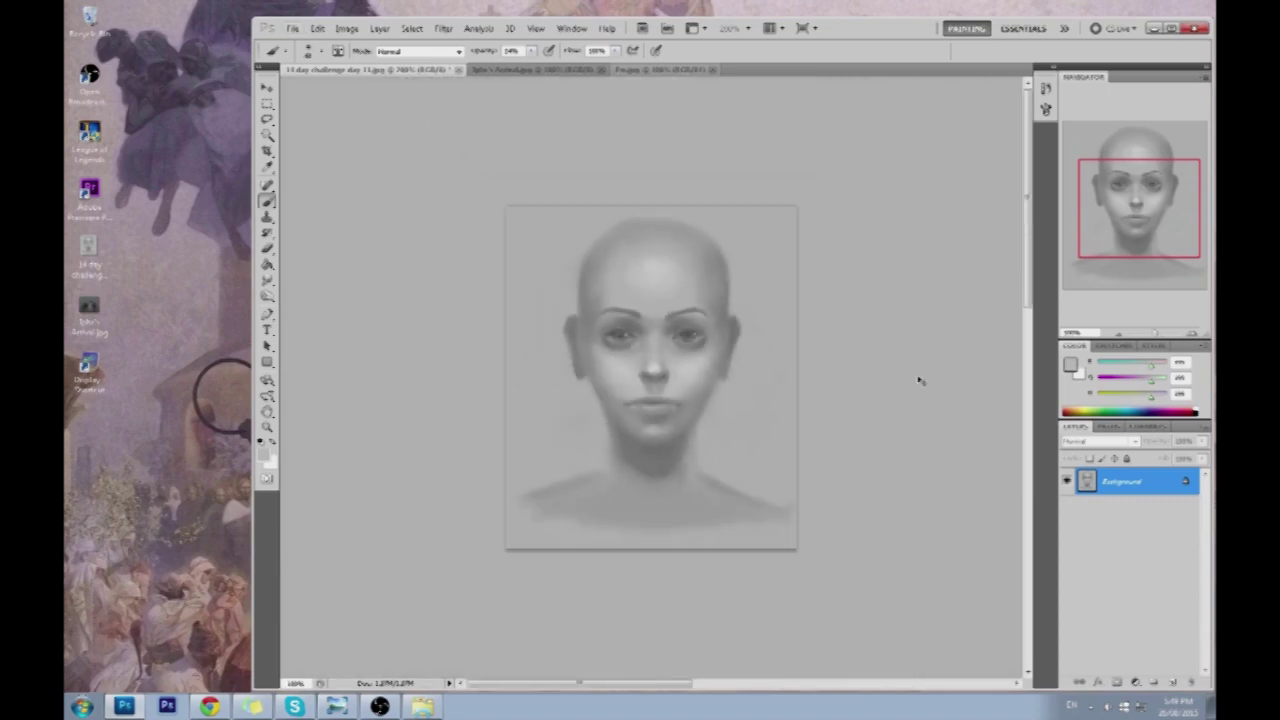
{"action": "left_click", "coordinate": [678, 412], "text": "alt"}
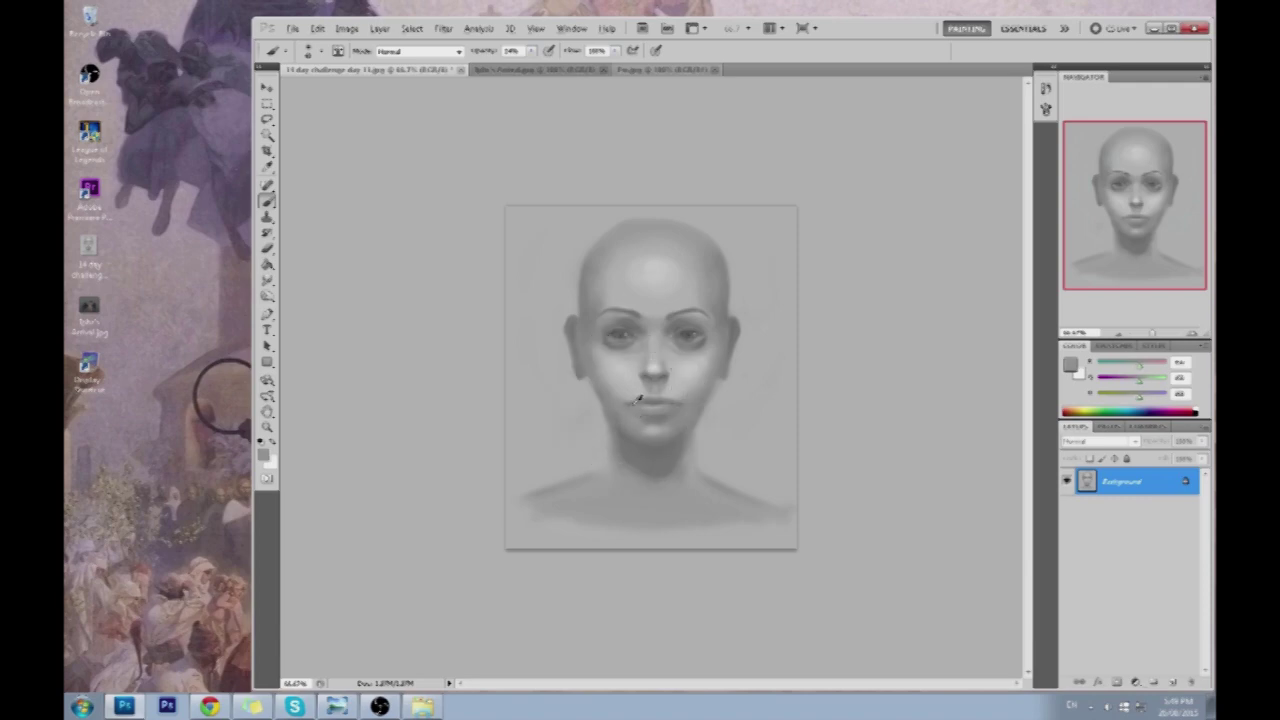
Darken the area between the eyebrows with grey sampled by the eye, and soften the forehead highlight with light greys
{"action": "left_click", "coordinate": [675, 322], "text": "alt"}
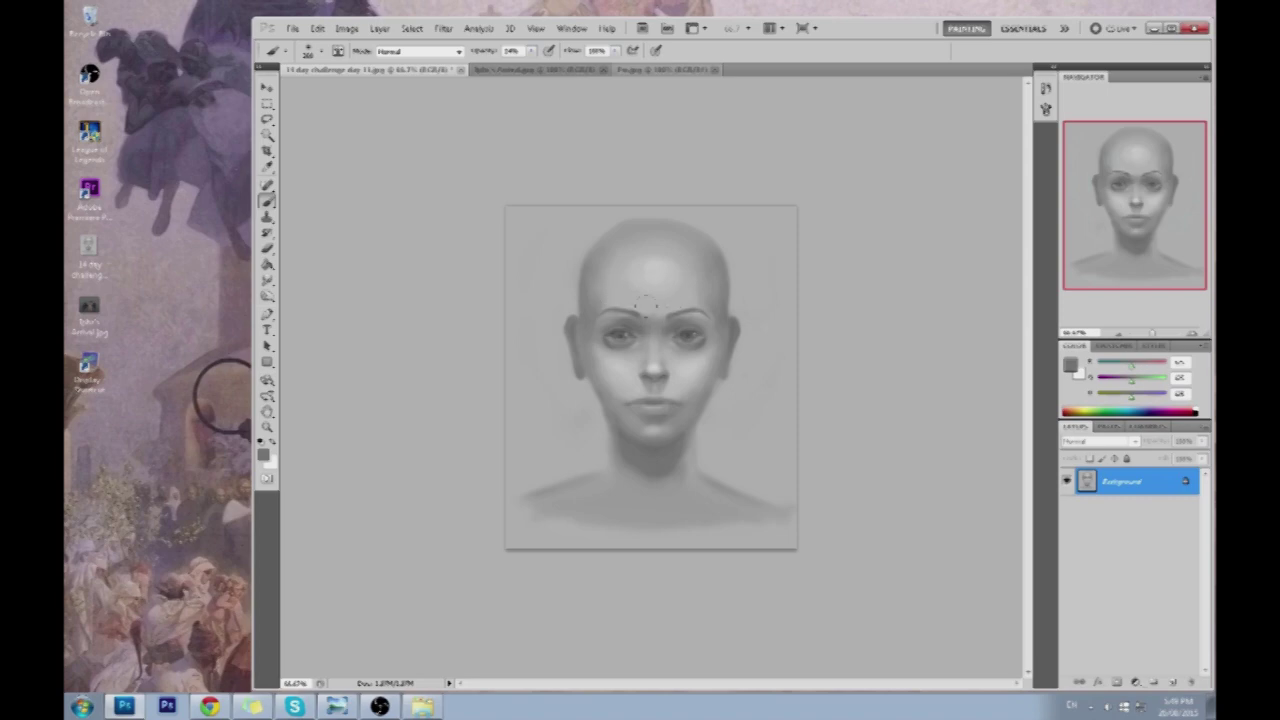
{"action": "key", "text": "ctrl+plus"}
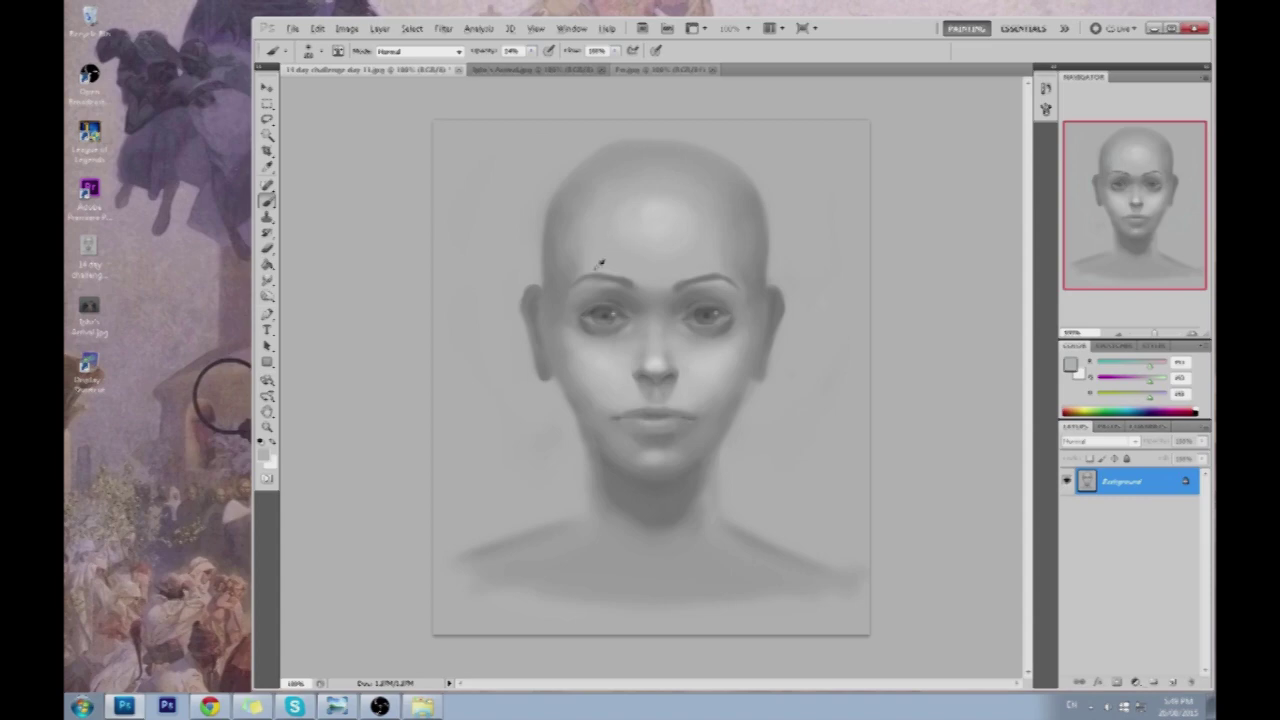
{"action": "left_click", "coordinate": [660, 218], "text": "alt"}
{"action": "left_click", "coordinate": [664, 223], "text": "alt"}
{"action": "left_click", "coordinate": [689, 243], "text": "alt"}
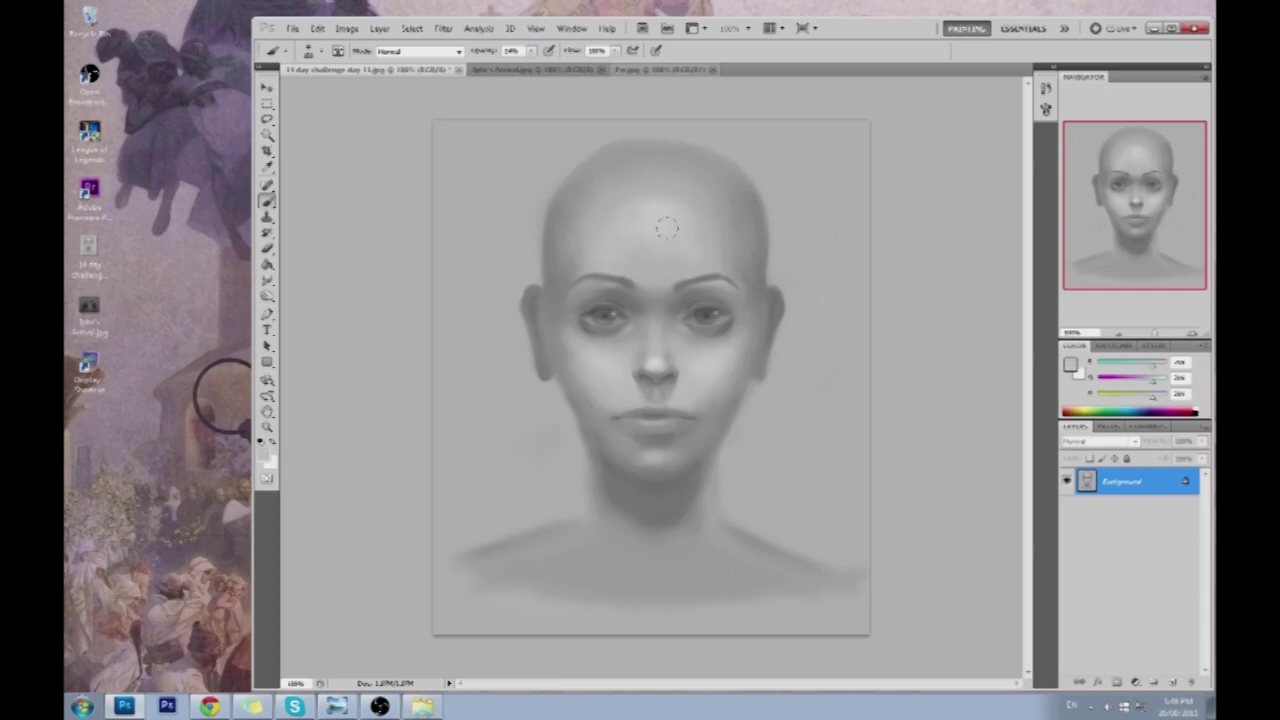
Blend the forehead into the brow area by alternating light forehead greys and darker greys sampled between the eyebrows
{"action": "left_click", "coordinate": [666, 299], "text": "alt"}
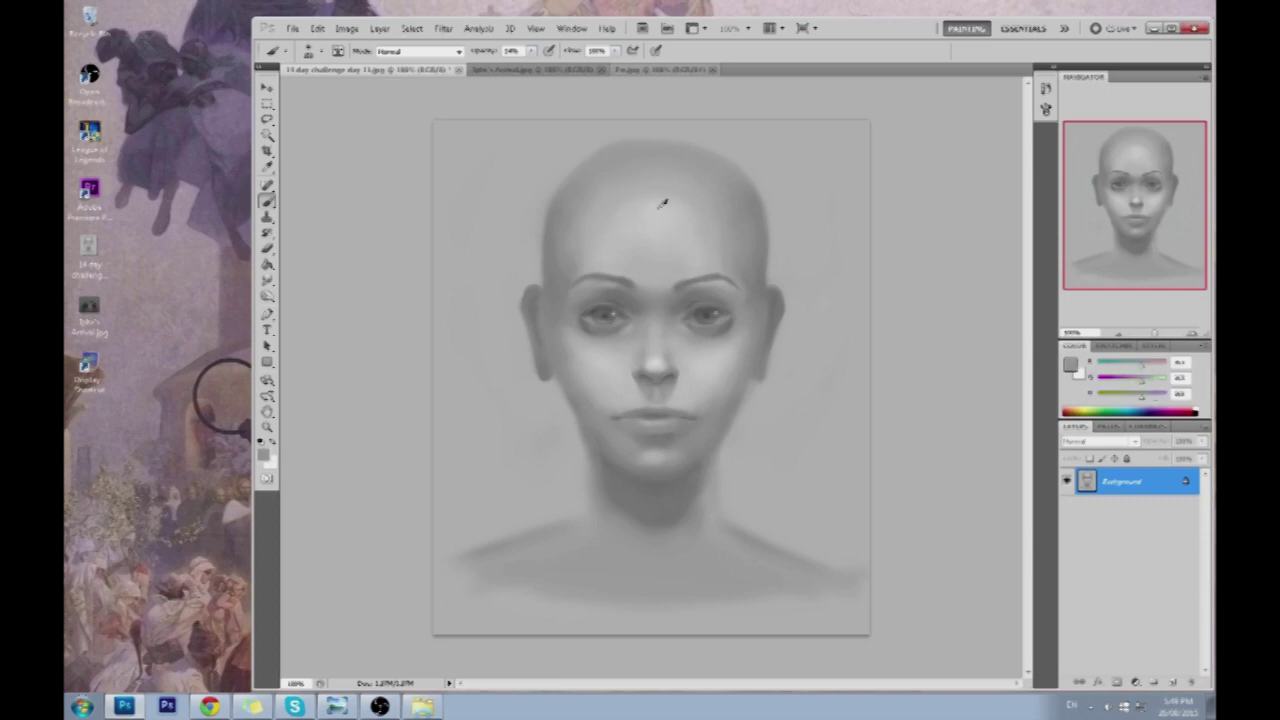
{"action": "left_click", "coordinate": [670, 217], "text": "alt"}
{"action": "left_click", "coordinate": [657, 286], "text": "alt"}
{"action": "left_click", "coordinate": [631, 213], "text": "alt"}
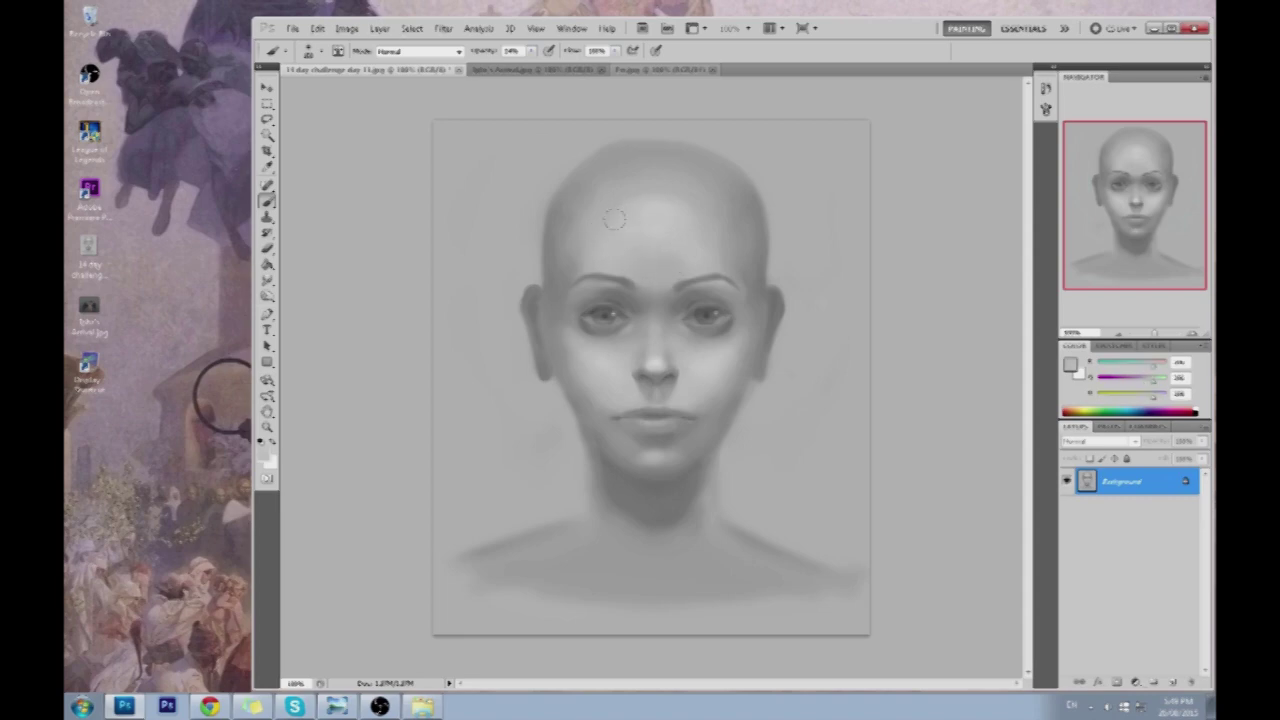
{"action": "left_click", "coordinate": [634, 230], "text": "alt"}
{"action": "left_click", "coordinate": [633, 289], "text": "alt"}
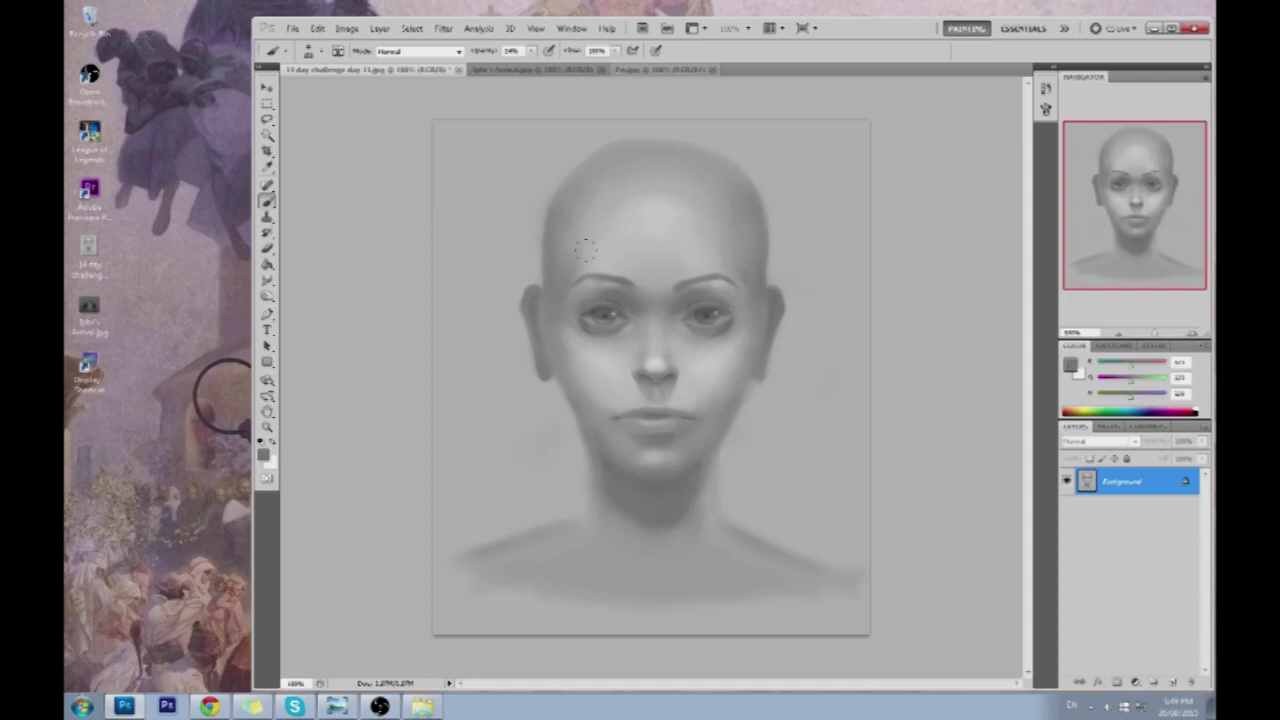
{"action": "left_click", "coordinate": [642, 298], "text": "alt"}
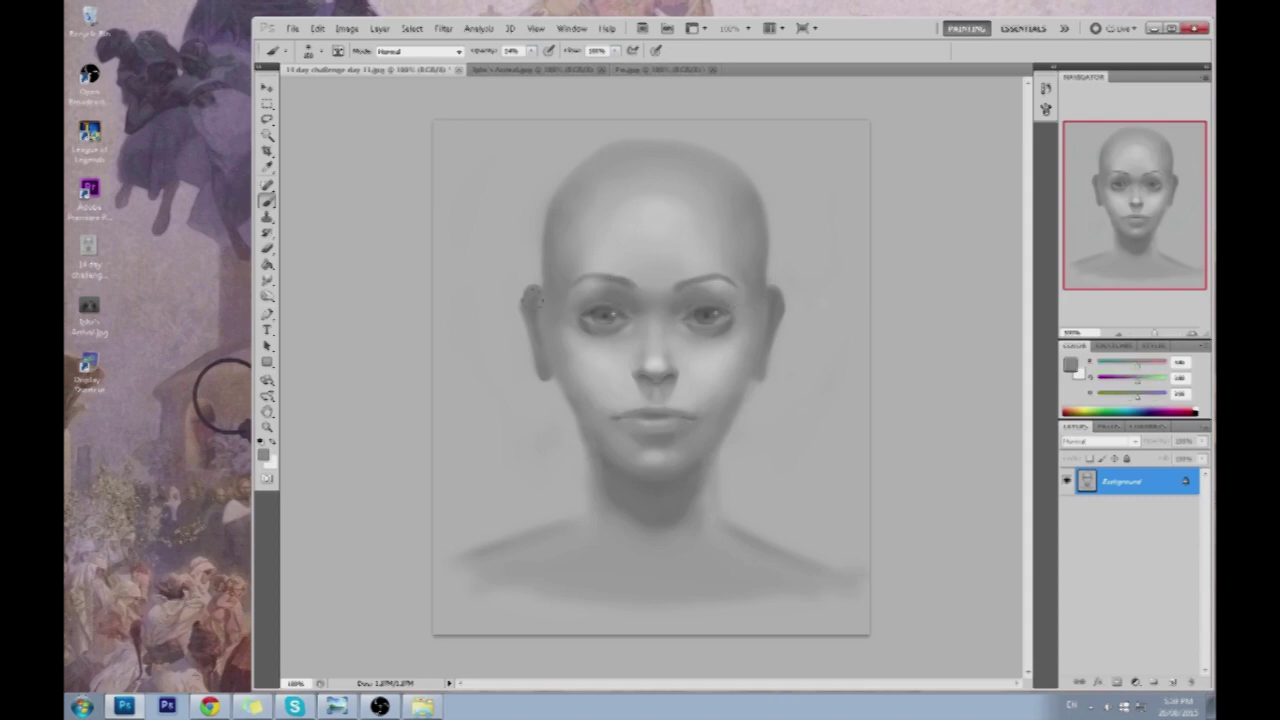
Blend the outer cheeks and temples beside both eyes with greys sampled from the surrounding skin
{"action": "left_click", "coordinate": [739, 329], "text": "alt"}
{"action": "left_click", "coordinate": [568, 346], "text": "alt"}
{"action": "left_click", "coordinate": [555, 319], "text": "alt"}
{"action": "left_click", "coordinate": [750, 321], "text": "alt"}
Soften the shading around both eyebrows with greys sampled above the brows, under the right brow and beside the nose bridge
{"action": "left_click", "coordinate": [739, 252], "text": "alt"}
{"action": "left_click", "coordinate": [574, 269], "text": "alt"}
{"action": "left_click", "coordinate": [718, 284], "text": "alt"}
{"action": "left_click", "coordinate": [700, 285], "text": "alt"}
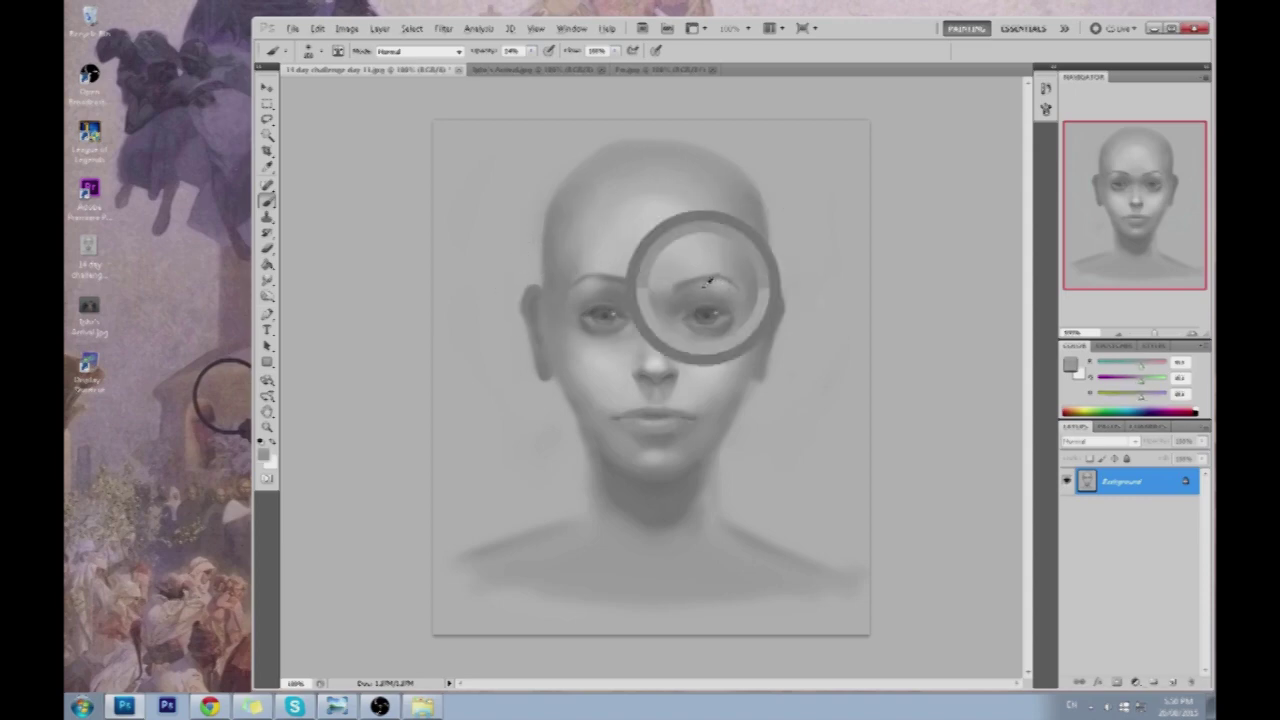
{"action": "left_click", "coordinate": [637, 297], "text": "alt"}
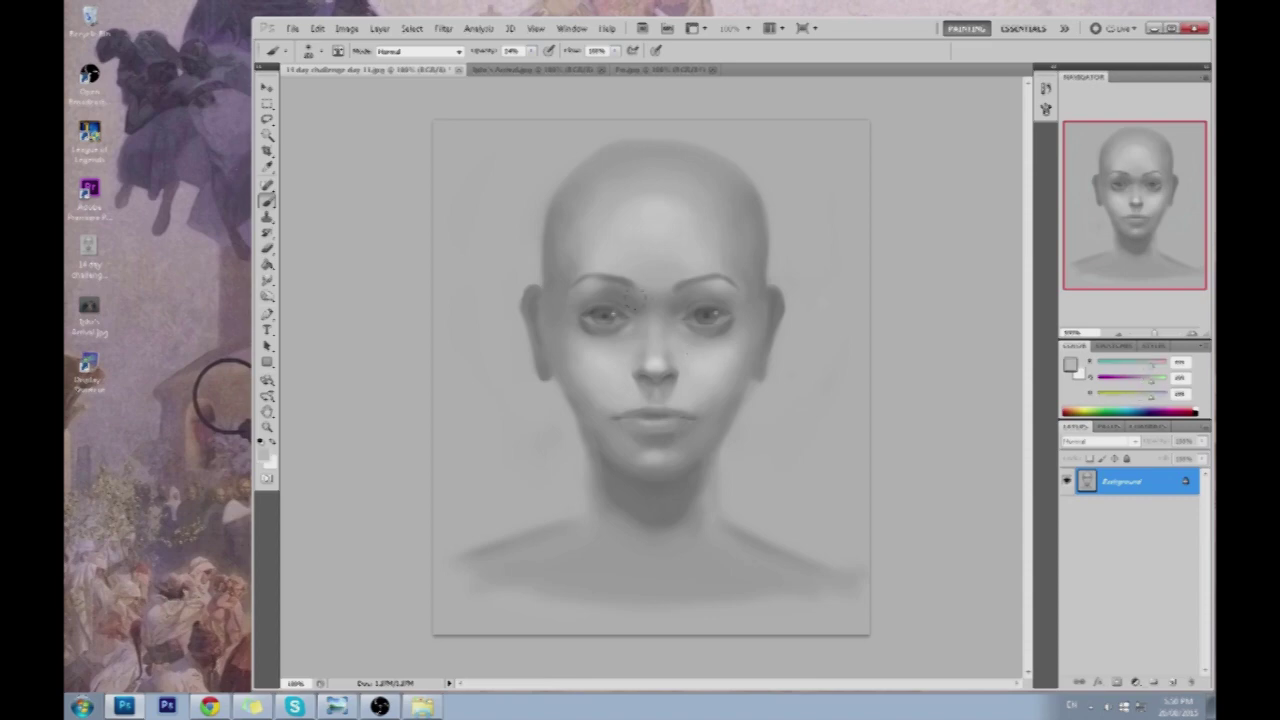
Smooth the shading of the lower cheeks with greys sampled from both cheeks
{"action": "left_click", "coordinate": [724, 392], "text": "alt"}
{"action": "left_click", "coordinate": [572, 373], "text": "alt"}
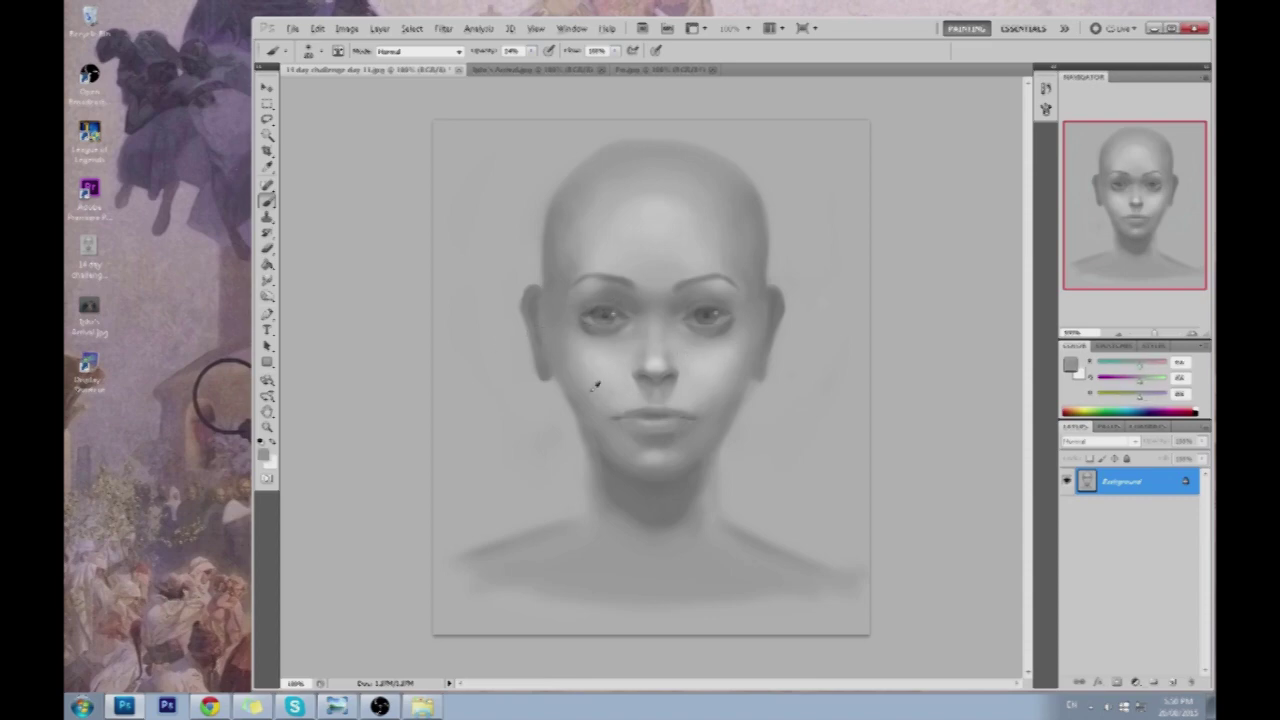
{"action": "left_click", "coordinate": [600, 368], "text": "alt"}
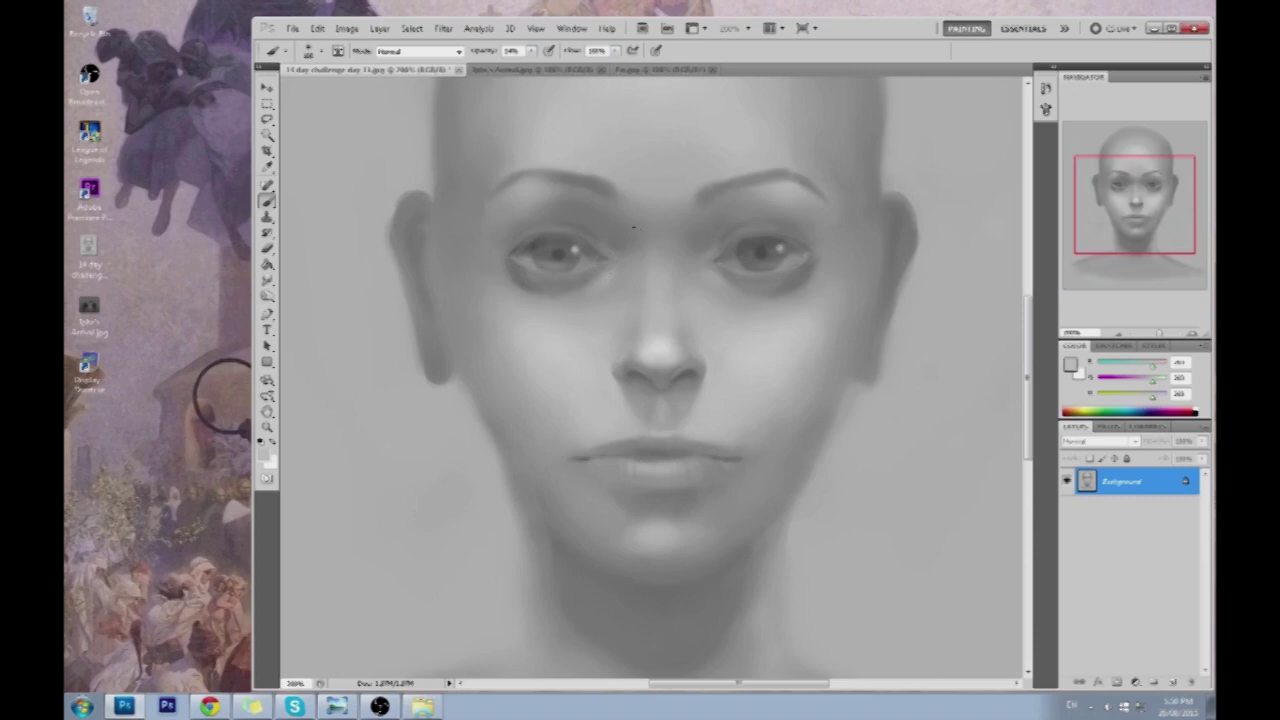
Refine the right eye's upper eyelid with greys sampled from the brow and lid, undoing the stray stroke beneath the brow
{"action": "left_click", "coordinate": [794, 178], "text": "alt"}
{"action": "mouse_move", "coordinate": [766, 204]}
{"action": "left_mouse_down"}
{"action": "mouse_move", "coordinate": [727, 251]}
{"action": "mouse_move", "coordinate": [698, 218]}
{"action": "left_mouse_up"}
{"action": "key", "text": "ctrl+z"}
{"action": "left_click", "coordinate": [781, 225], "text": "alt"}
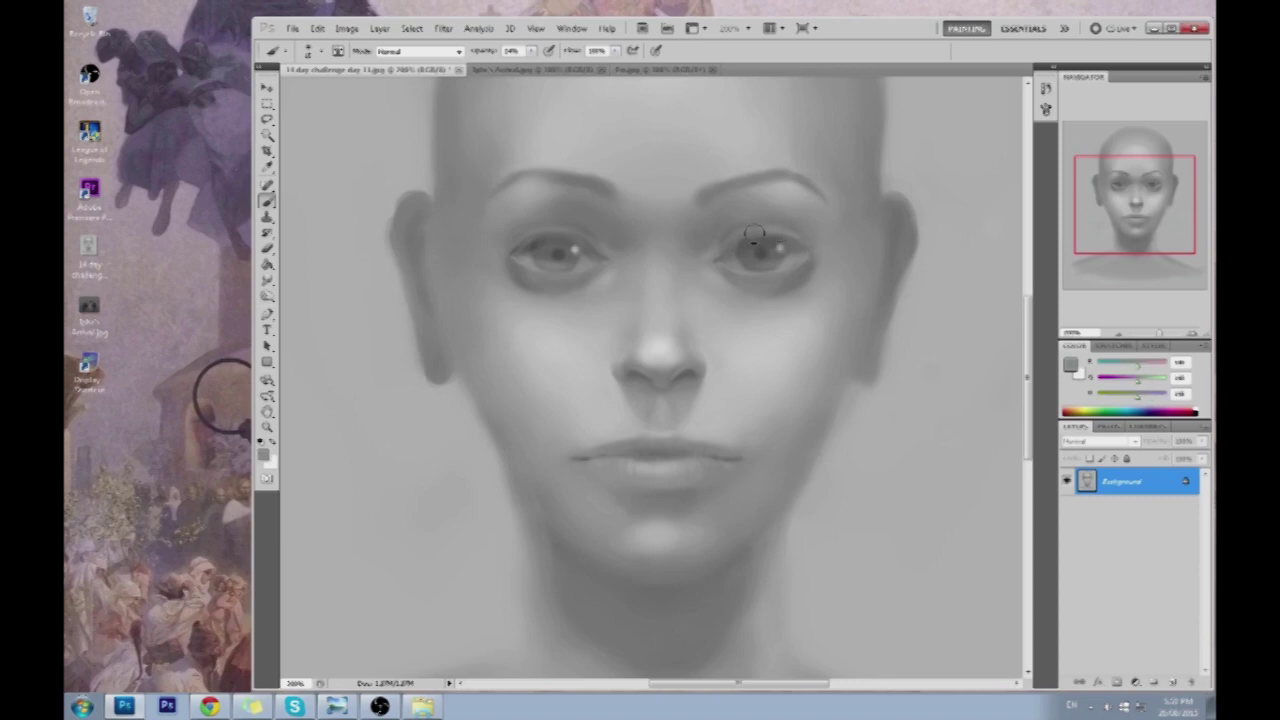
{"action": "left_click", "coordinate": [775, 228], "text": "alt"}
Rework the left eye's lid and outer corner with sampled greys, undoing the unwanted strokes
{"action": "left_click", "coordinate": [596, 296], "text": "alt"}
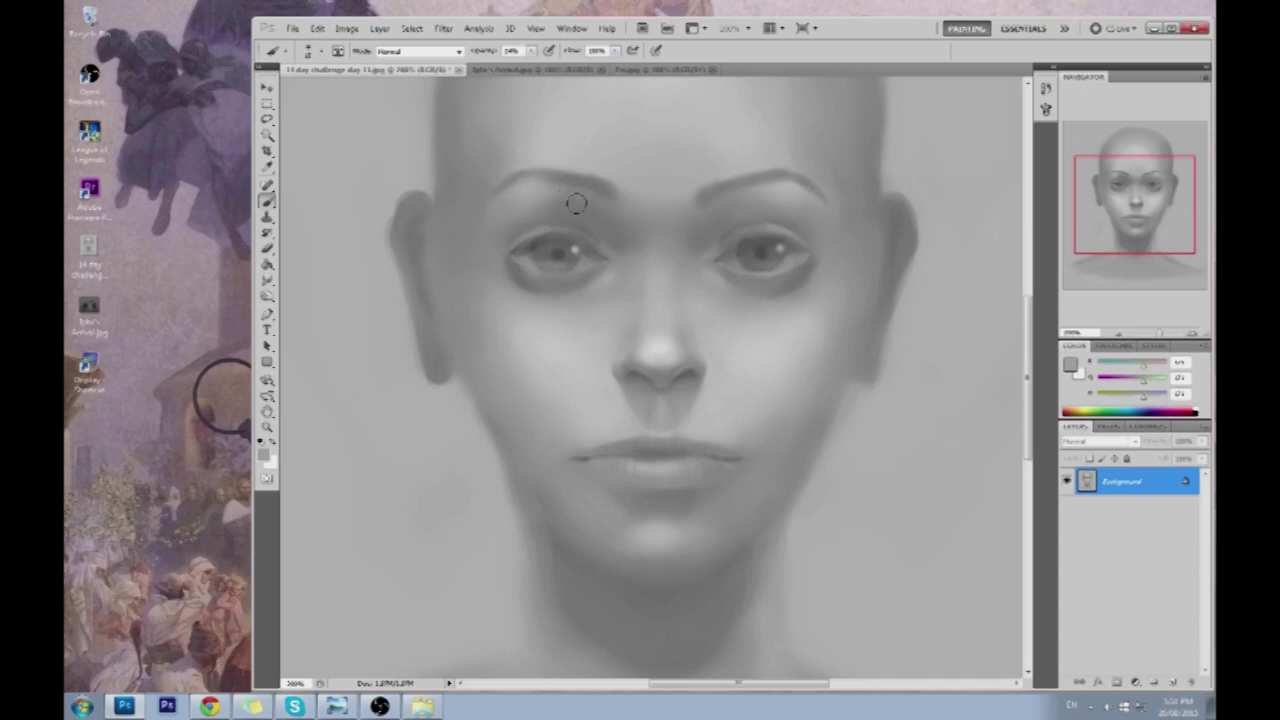
{"action": "key", "text": "ctrl+alt+z"}
{"action": "left_click", "coordinate": [551, 283], "text": "alt"}
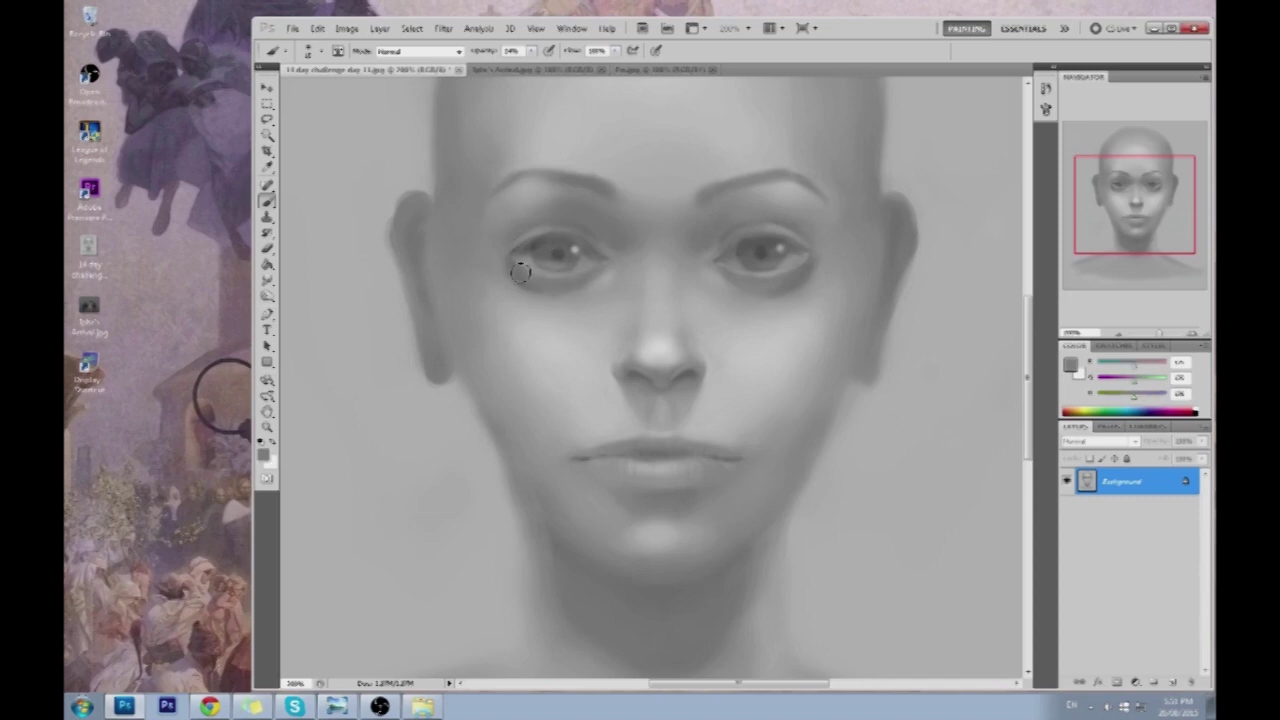
{"action": "left_click", "coordinate": [517, 249], "text": "alt"}
{"action": "left_click", "coordinate": [530, 236], "text": "alt"}
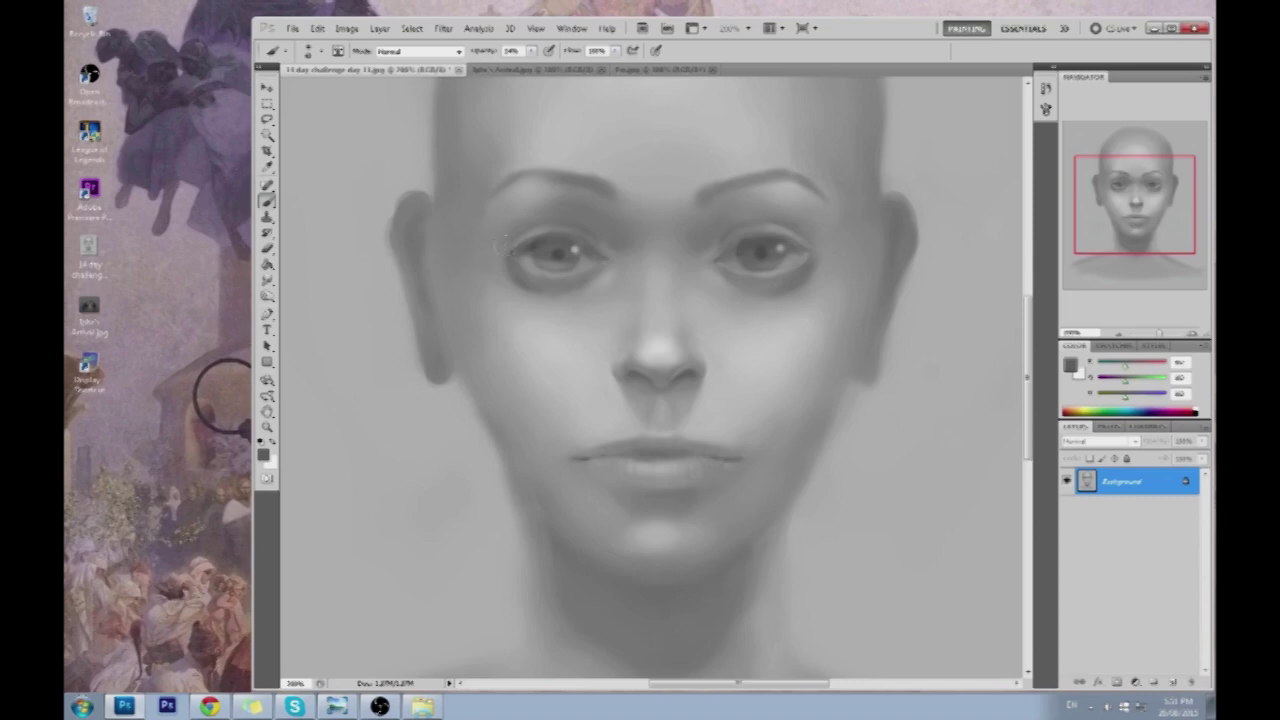
{"action": "left_click", "coordinate": [515, 257], "text": "alt"}
Soften the outer corner and the shadow under the left eye with greys sampled around both eyes
{"action": "left_click", "coordinate": [829, 263], "text": "alt"}
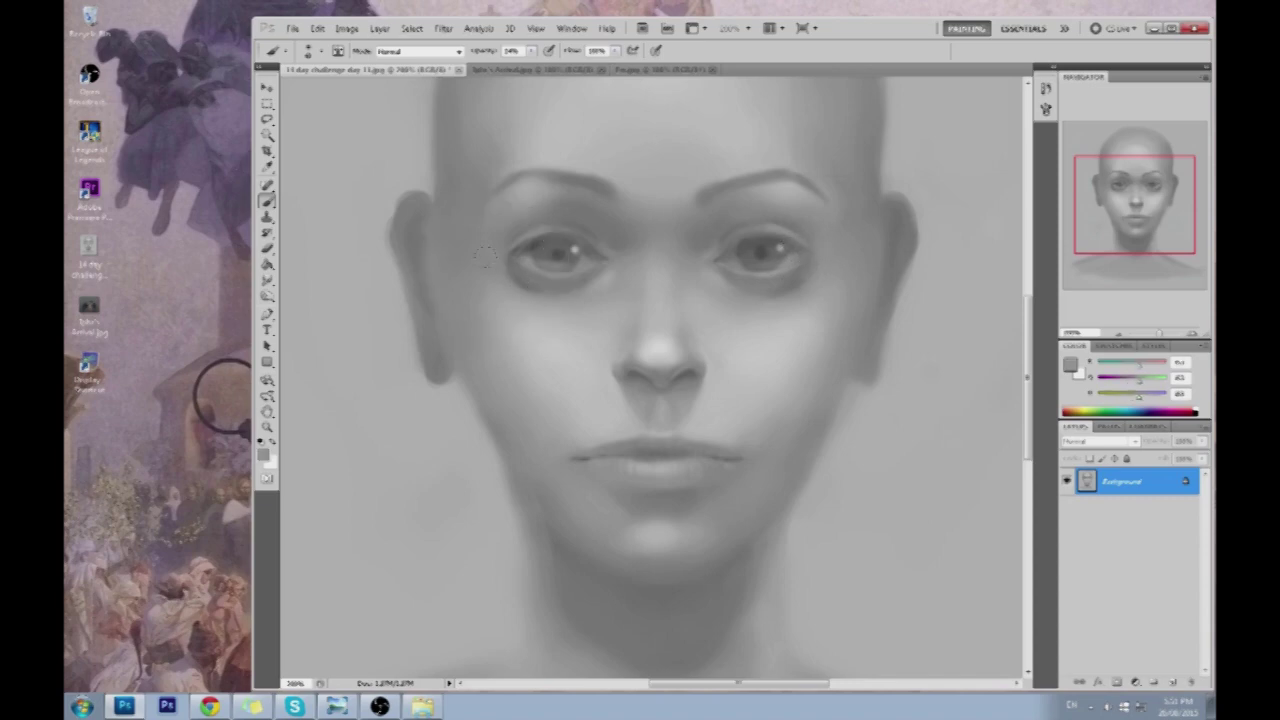
{"action": "left_click", "coordinate": [510, 274], "text": "alt"}
{"action": "left_click", "coordinate": [715, 271], "text": "alt"}
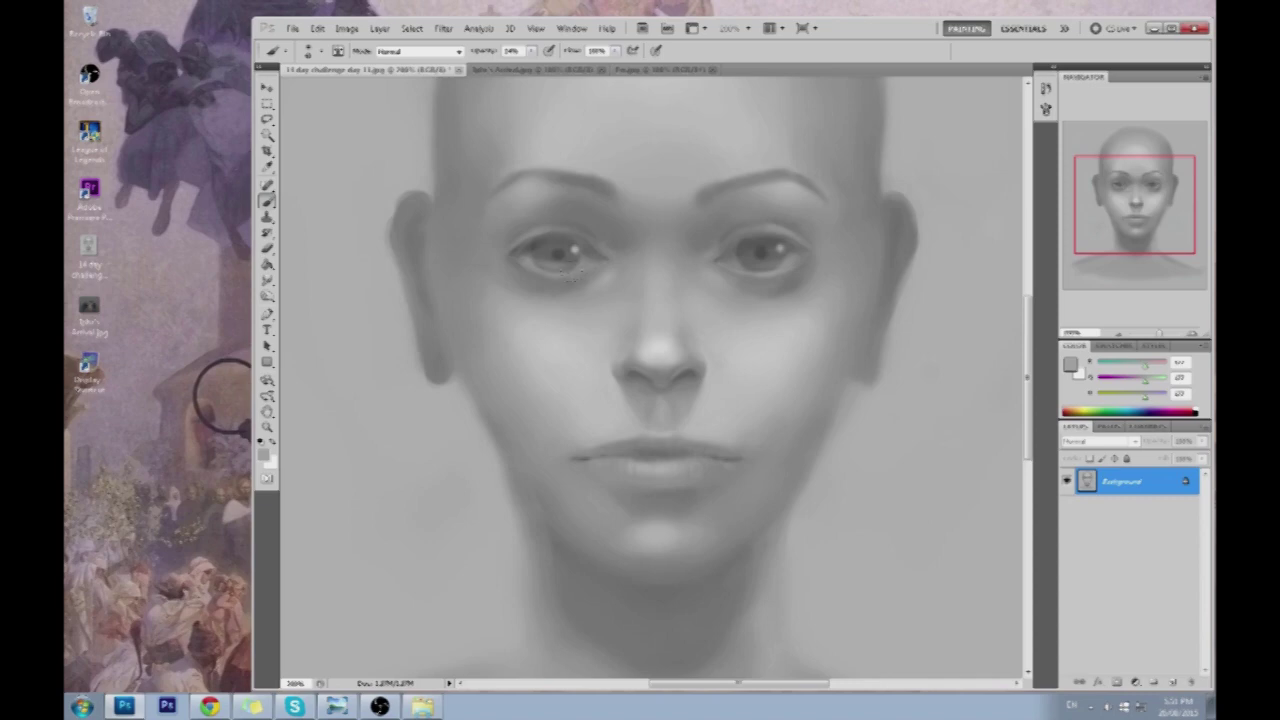
{"action": "left_click", "coordinate": [572, 281], "text": "alt"}
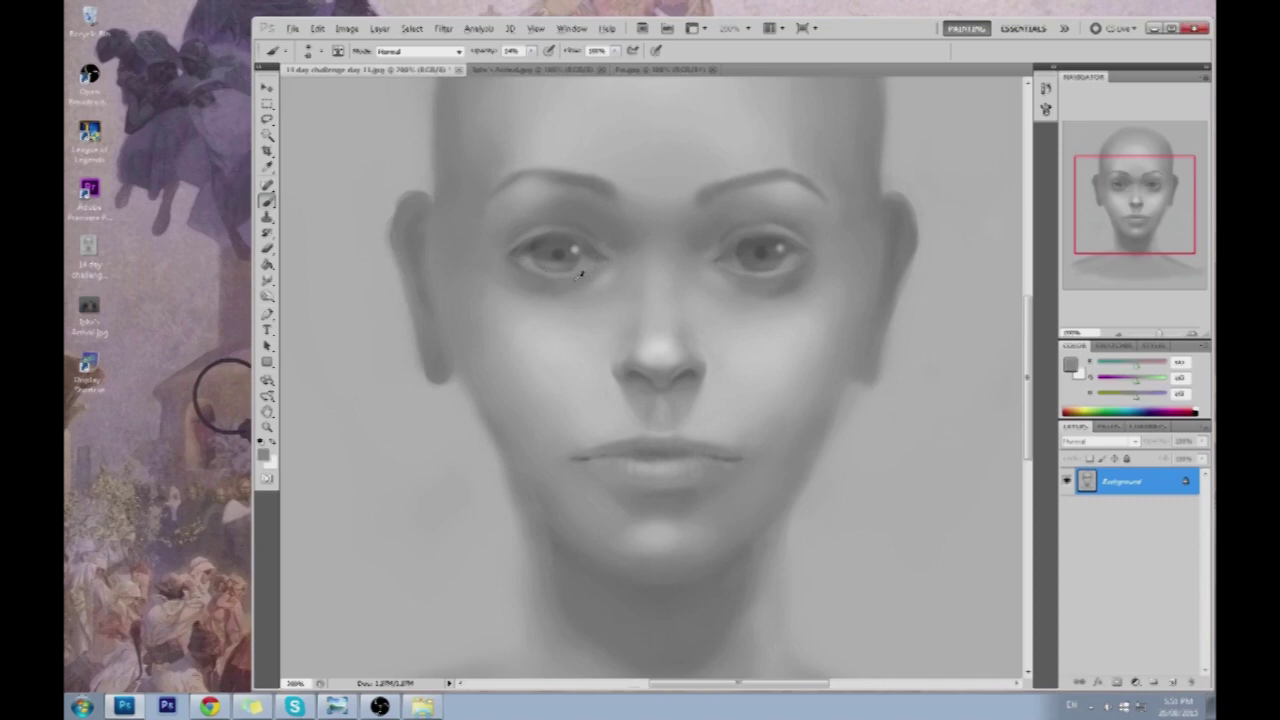
{"action": "left_click", "coordinate": [548, 300], "text": "alt"}
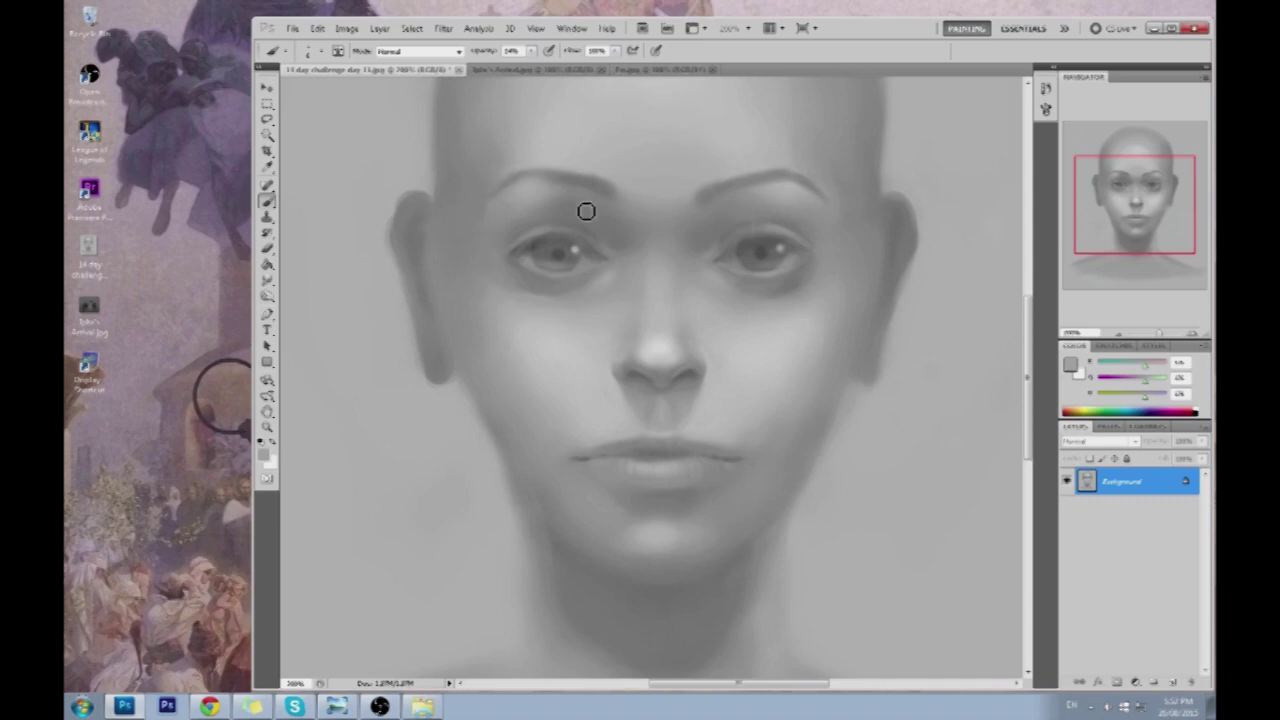
Blend the shadows beneath both eyes into the cheeks with sampled greys, and smudge the skin beside the right eye
{"action": "left_click", "coordinate": [808, 297], "text": "alt"}
{"action": "left_click", "coordinate": [559, 303], "text": "alt"}
{"action": "left_click", "coordinate": [545, 301], "text": "alt"}
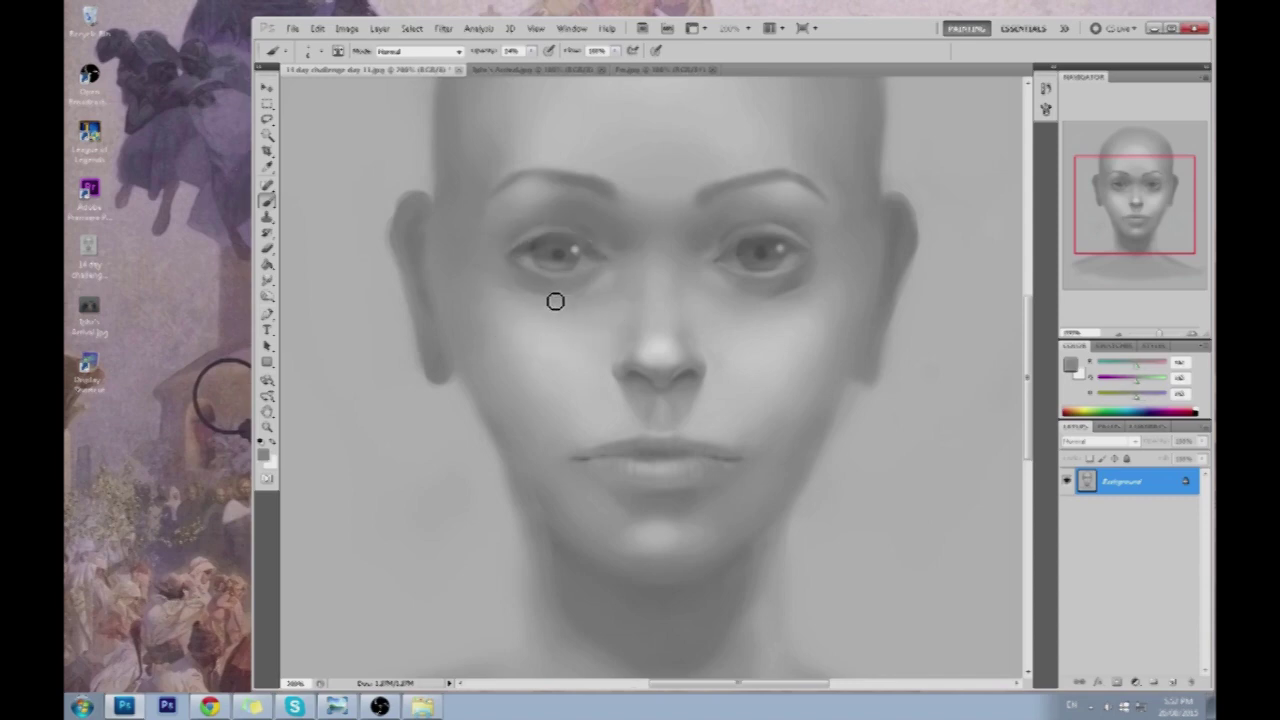
{"action": "left_click", "coordinate": [812, 285], "text": "alt"}
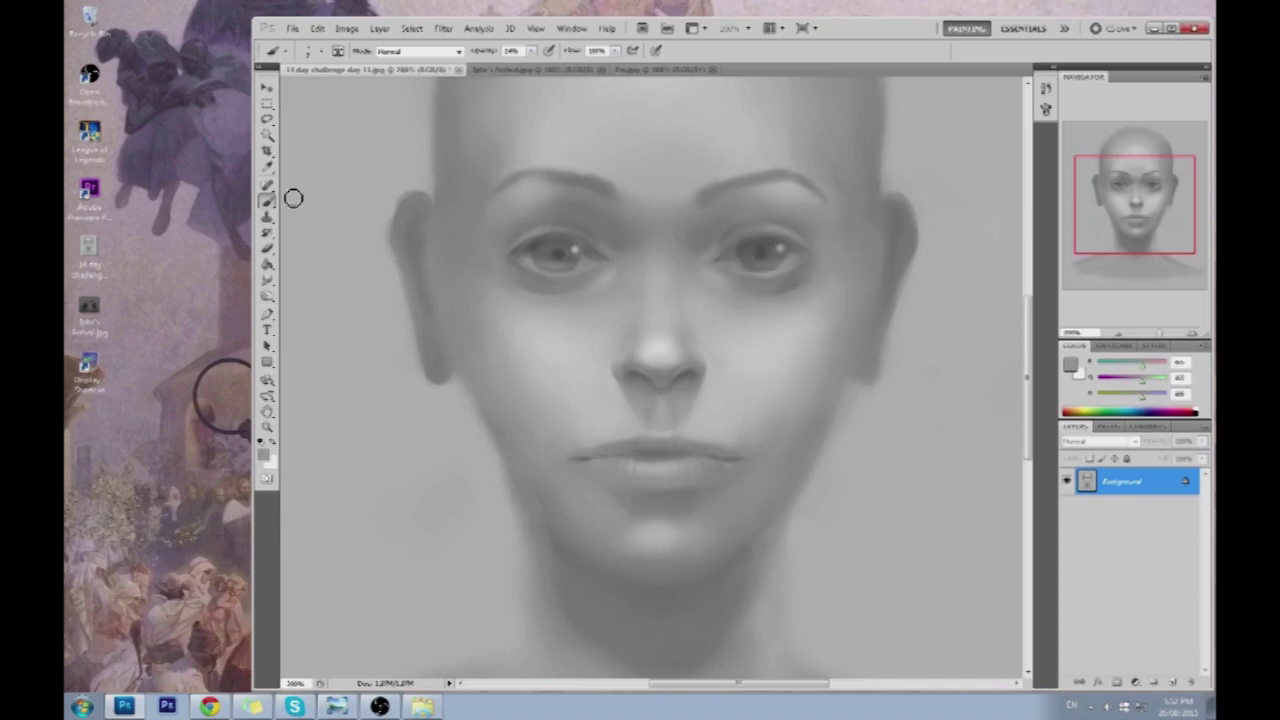
{"action": "left_click_drag", "start_coordinate": [267, 280], "coordinate": [325, 305]}
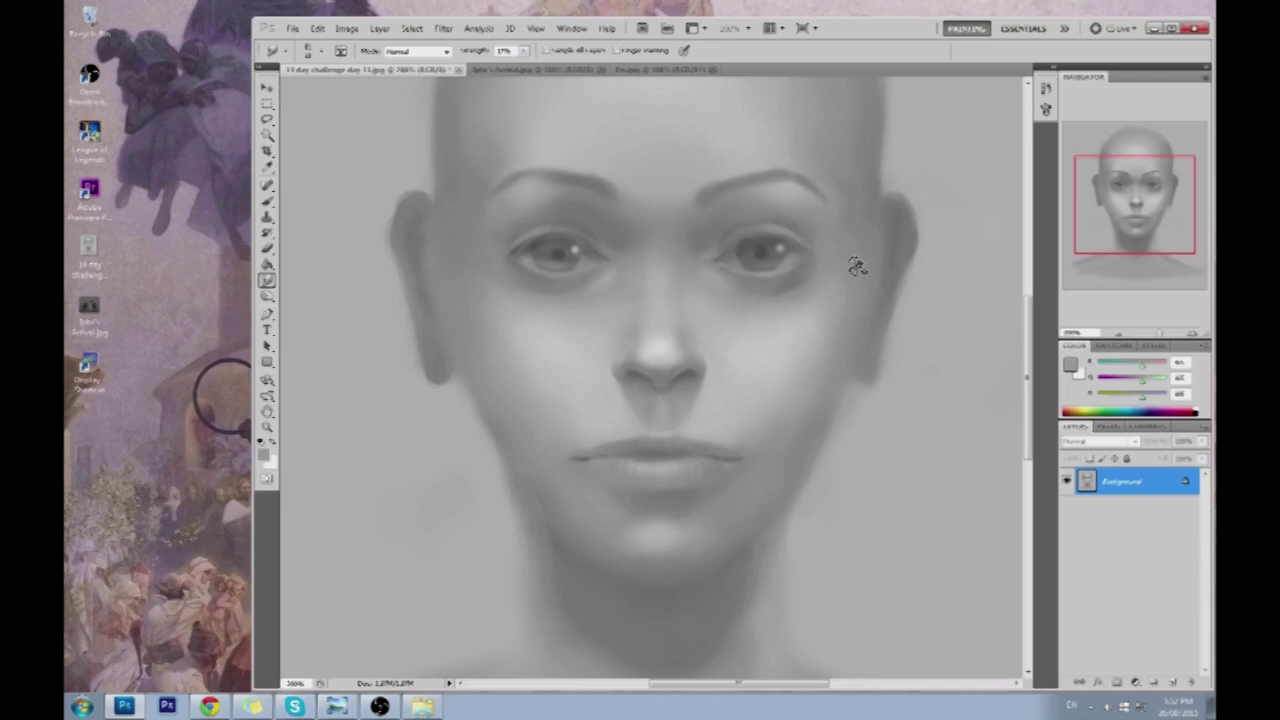
Darken the irises and refine the right upper lid by brushing greys sampled from the right iris and eyelid
{"action": "key", "text": "b"}
{"action": "left_click", "coordinate": [763, 248], "text": "alt"}
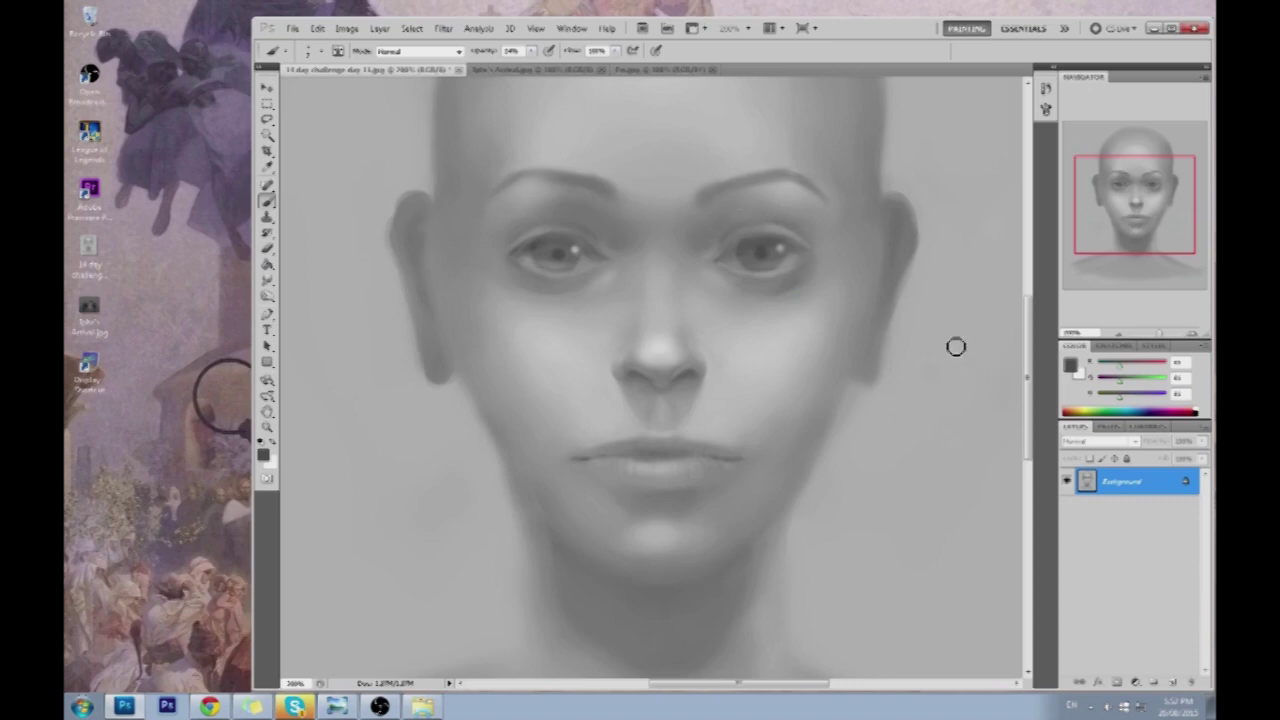
{"action": "left_click", "coordinate": [785, 222], "text": "alt"}
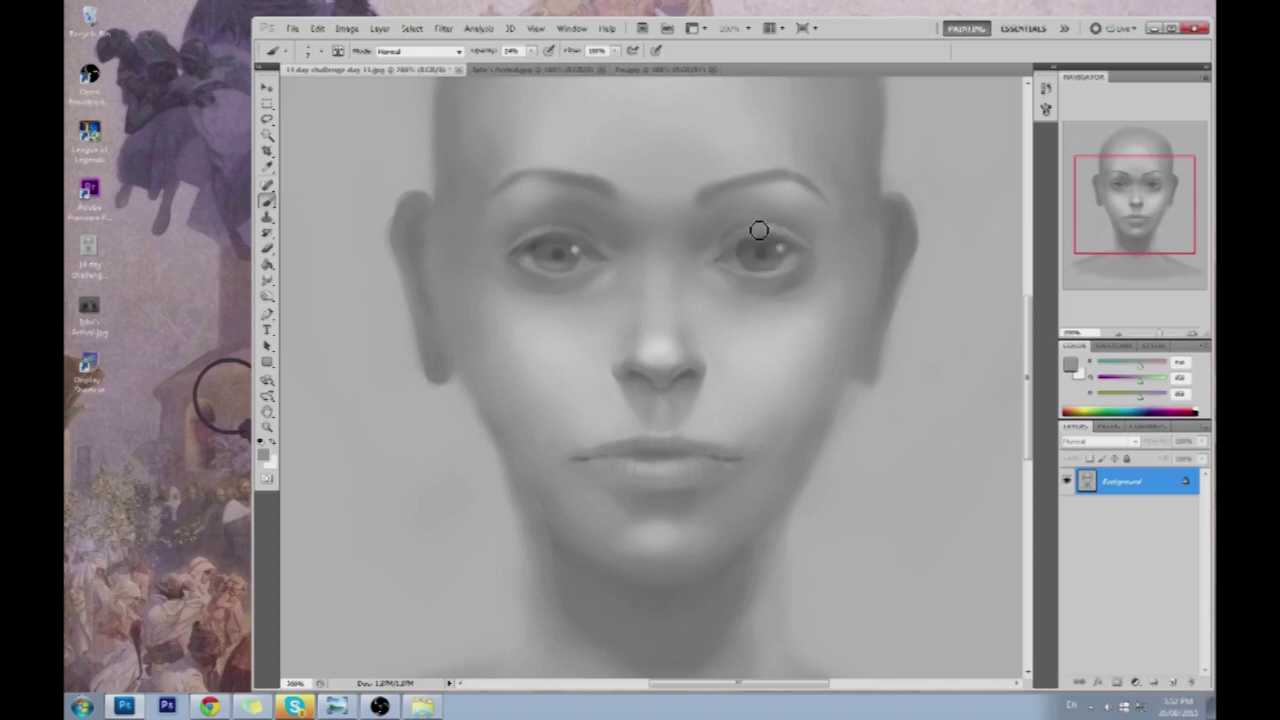
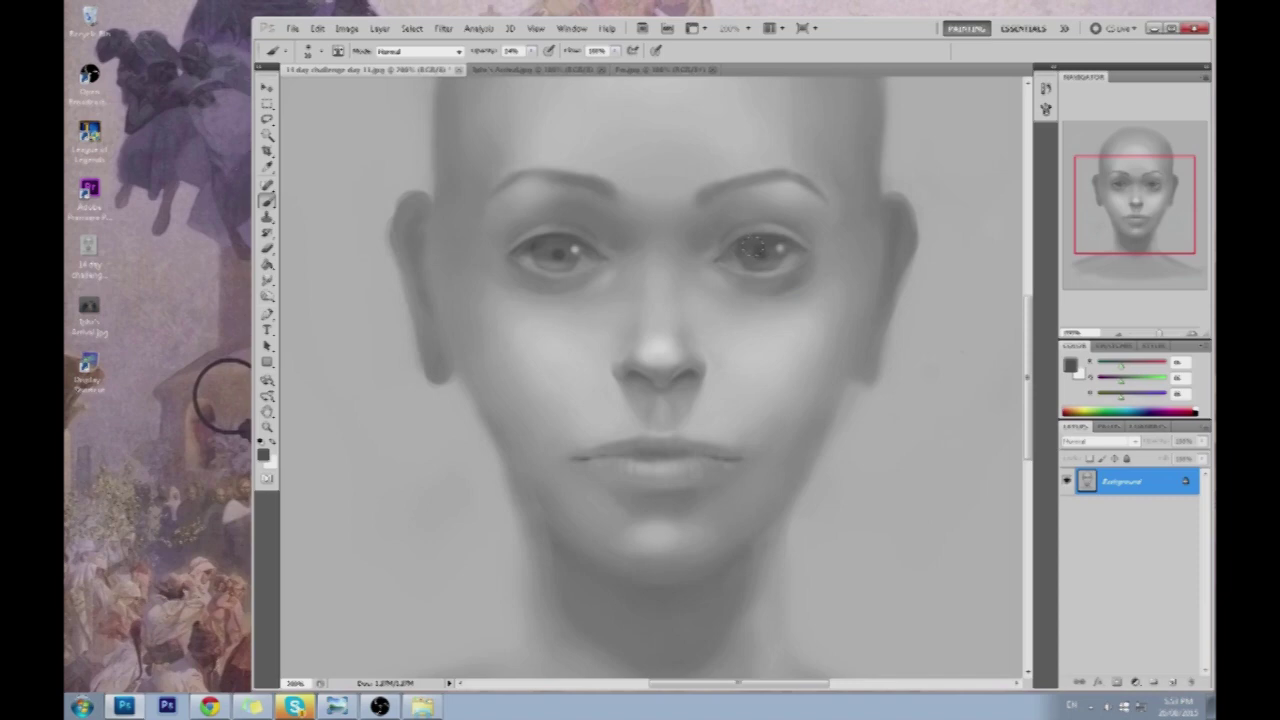
{"action": "left_click_drag", "start_coordinate": [572, 248], "coordinate": [562, 246]}
Shade the inner eye corners and the nose bridge with greys sampled from the right eye's inner corner and the nose
{"action": "scroll", "coordinate": [623, 234], "scroll_direction": "down", "scroll_amount": 2}
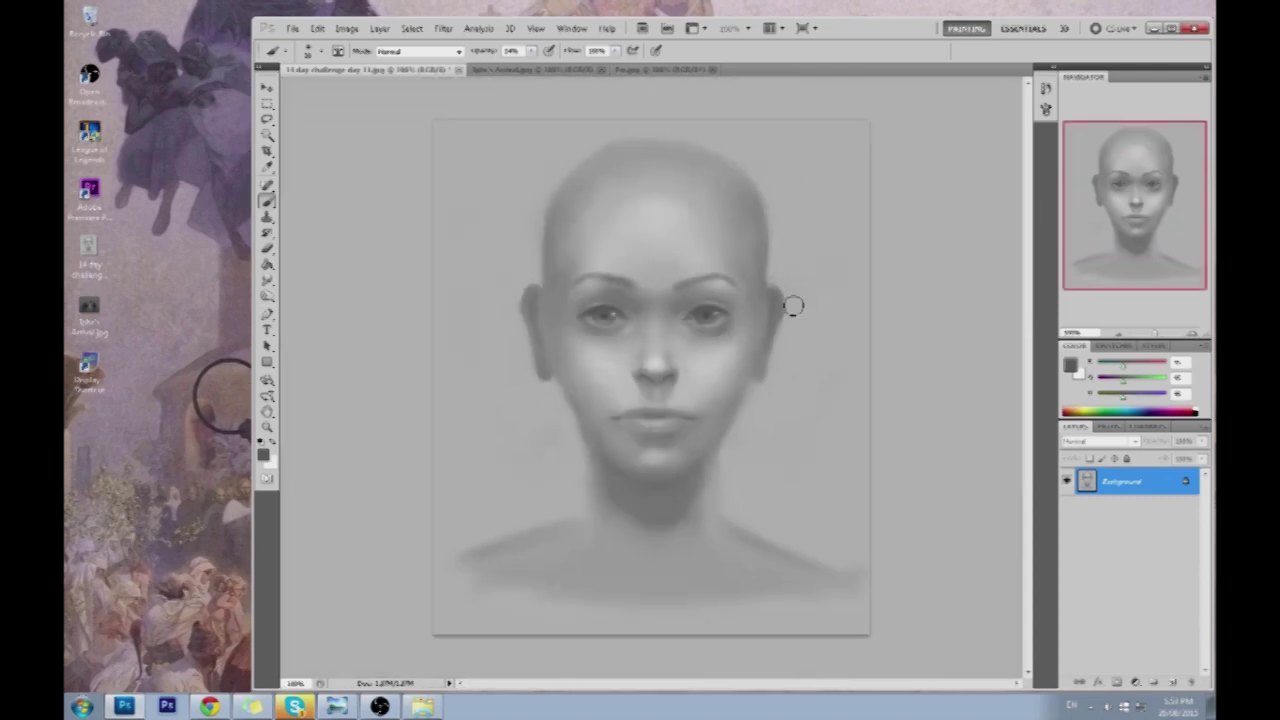
{"action": "left_click", "coordinate": [681, 321], "text": "alt"}
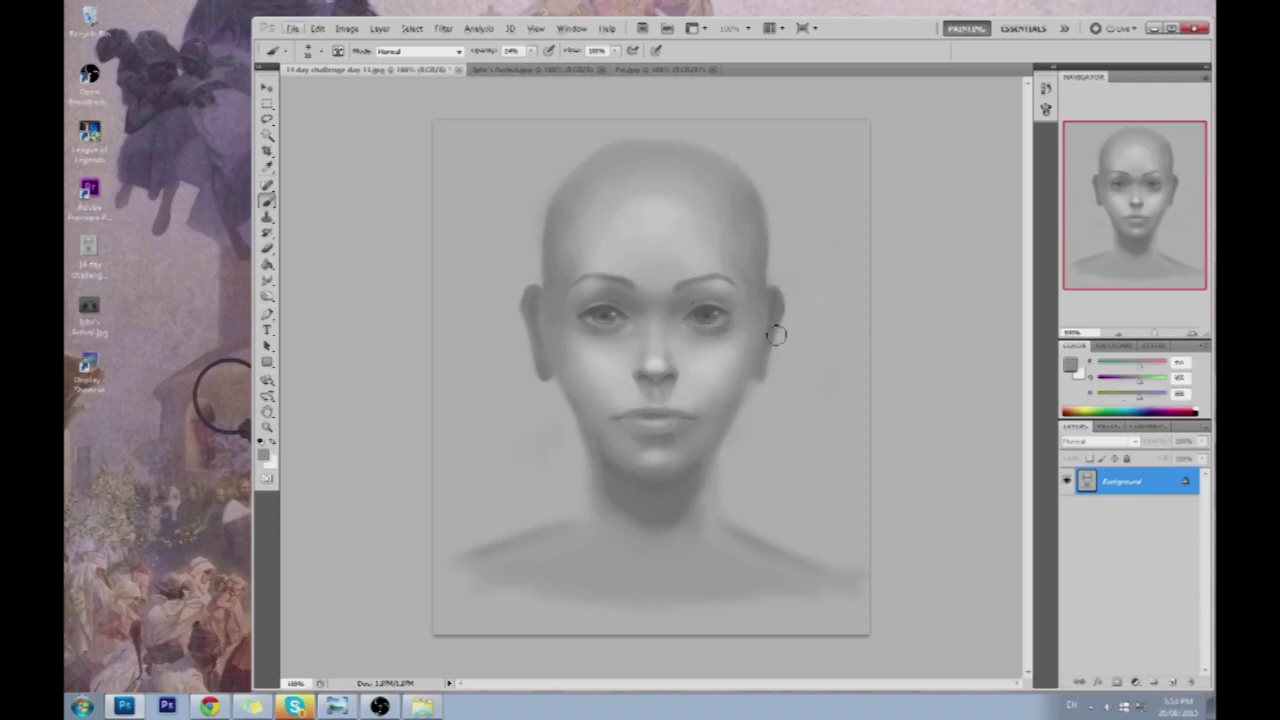
{"action": "scroll", "coordinate": [946, 311], "scroll_direction": "up", "scroll_amount": 2}
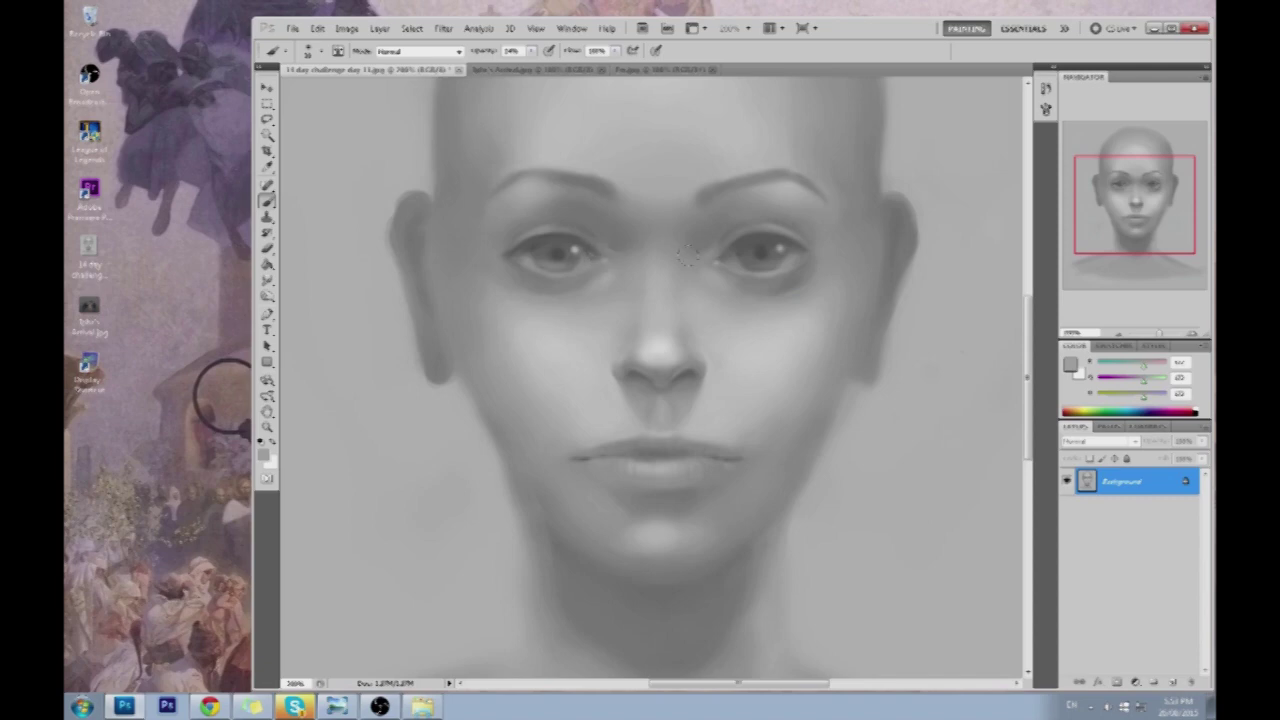
{"action": "left_click", "coordinate": [724, 255], "text": "alt"}
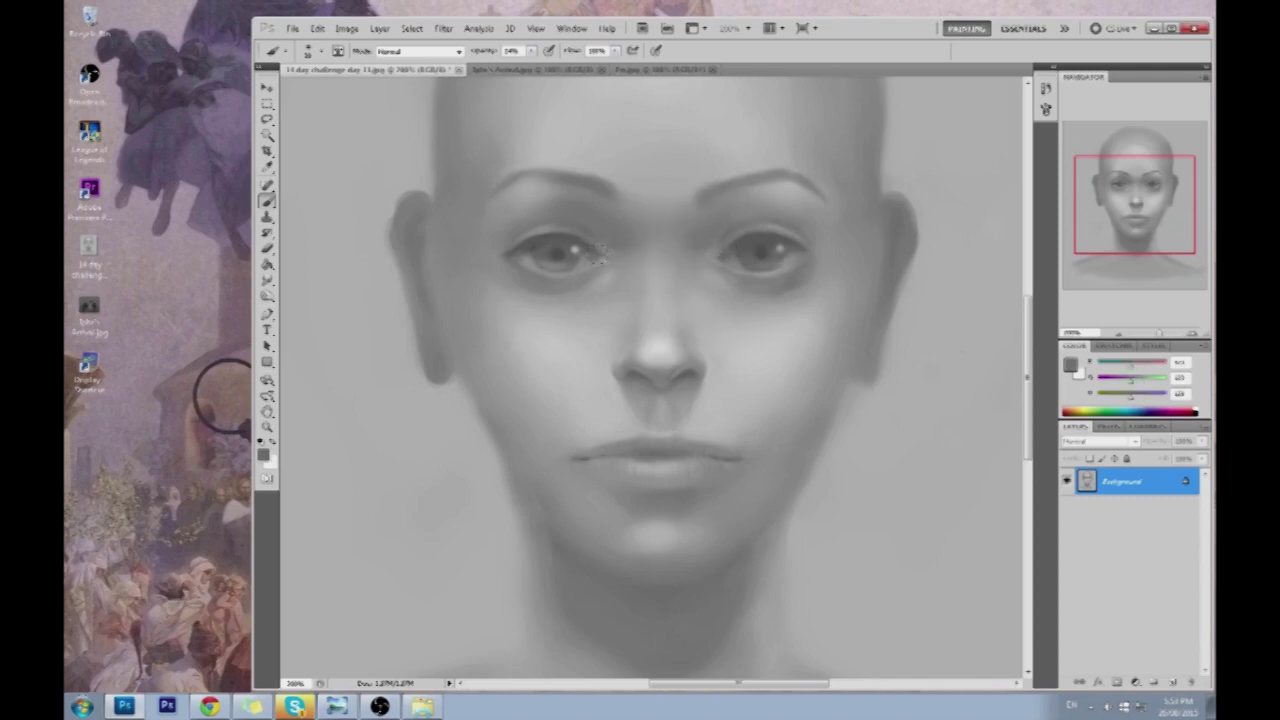
{"action": "left_click", "coordinate": [665, 316], "text": "alt"}
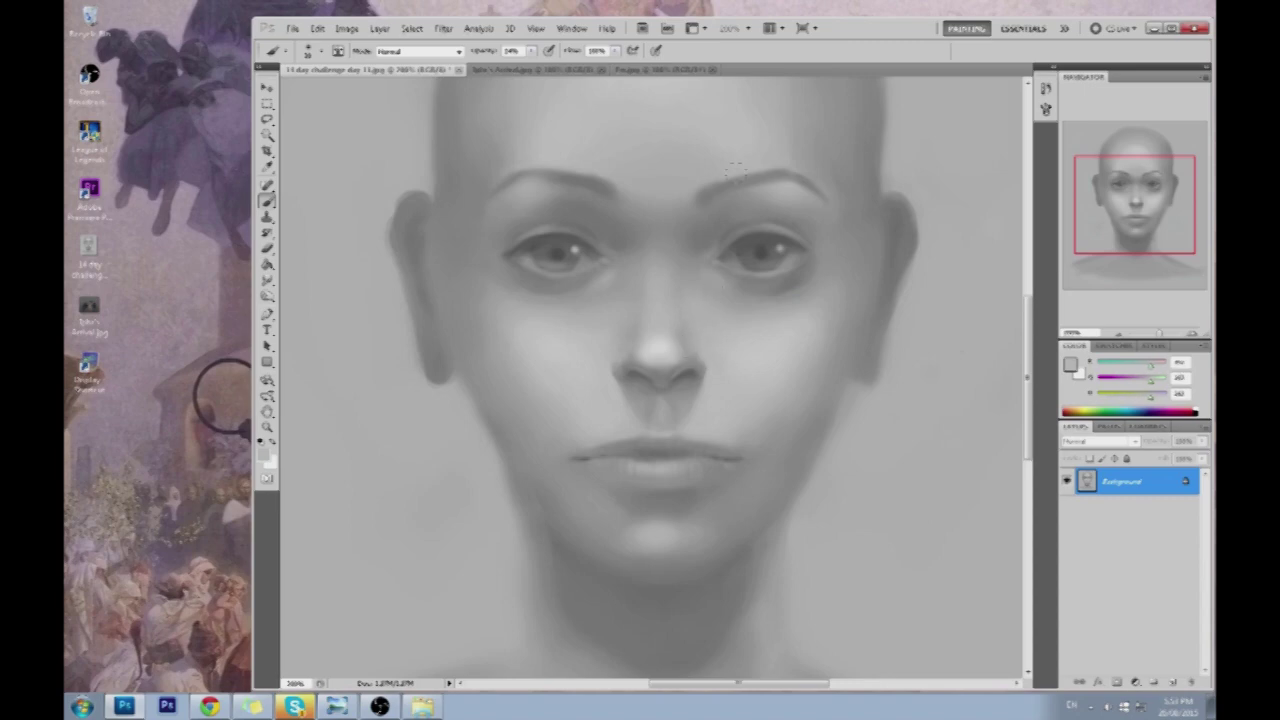
{"action": "left_click", "coordinate": [697, 255], "text": "alt"}
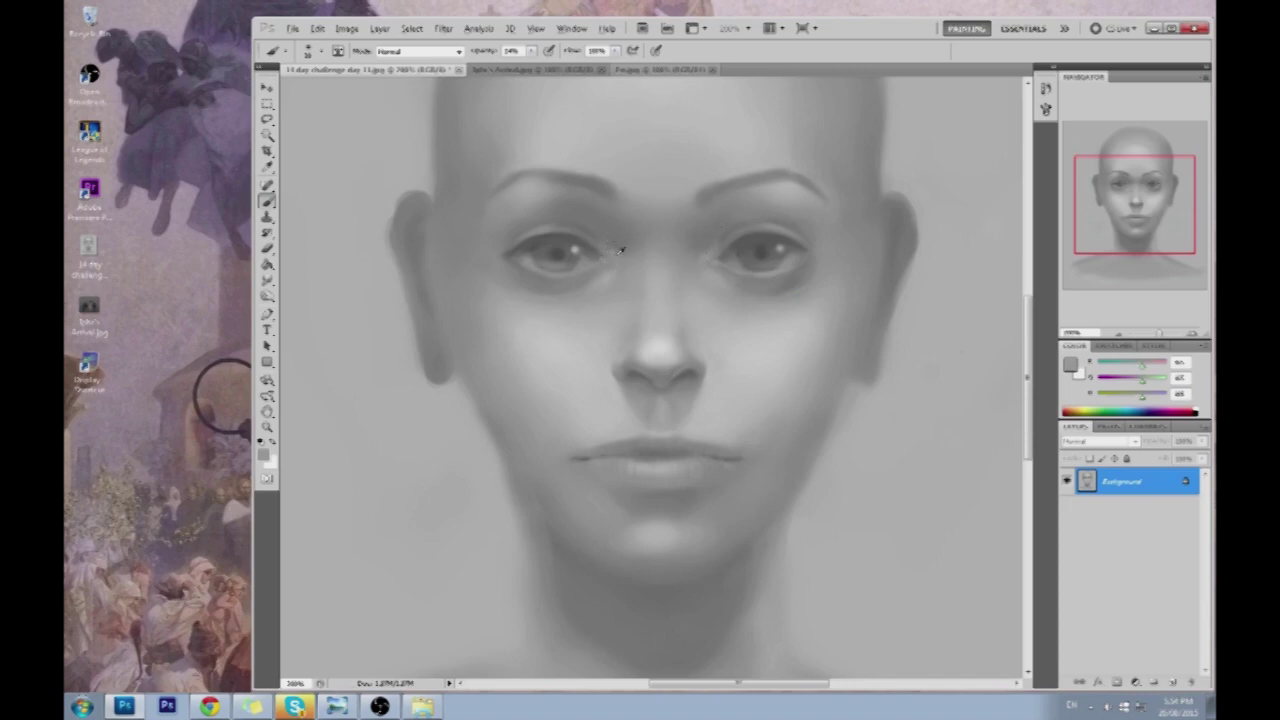
Refine the left eye's inner corner toward the nose with greys sampled around both inner corners
{"action": "left_click", "coordinate": [619, 243], "text": "alt"}
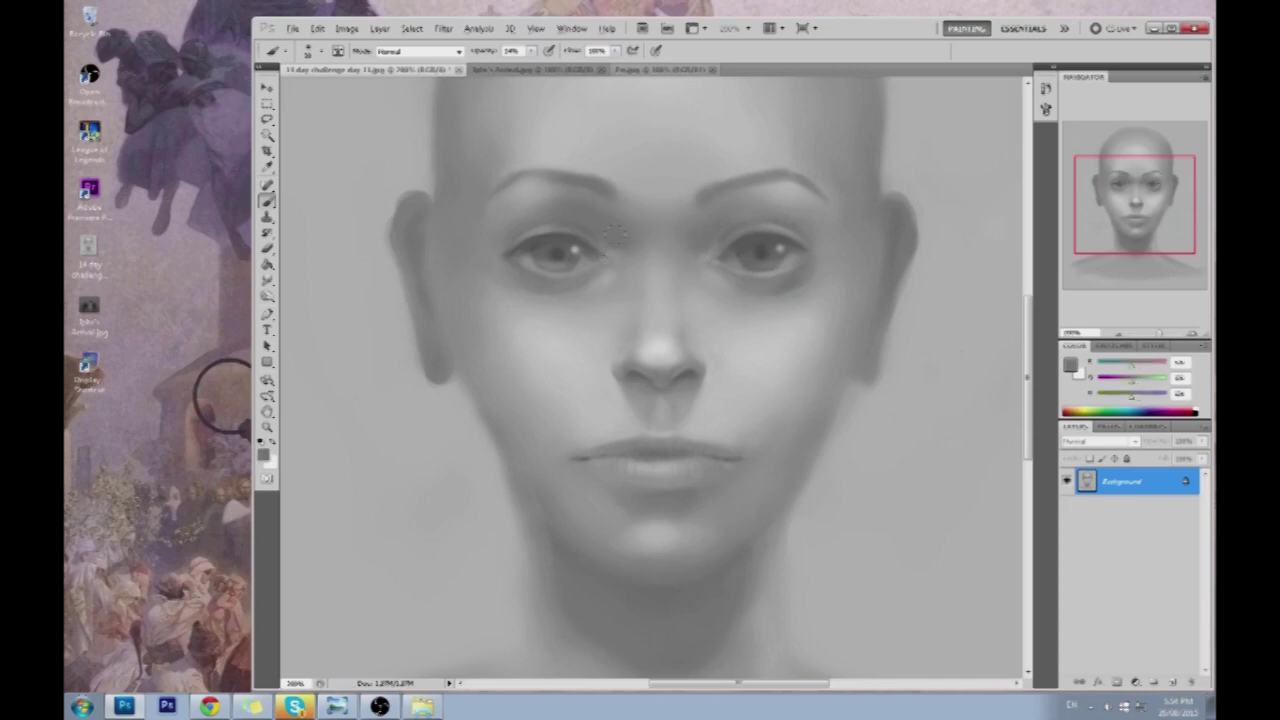
{"action": "left_click", "coordinate": [712, 277], "text": "alt"}
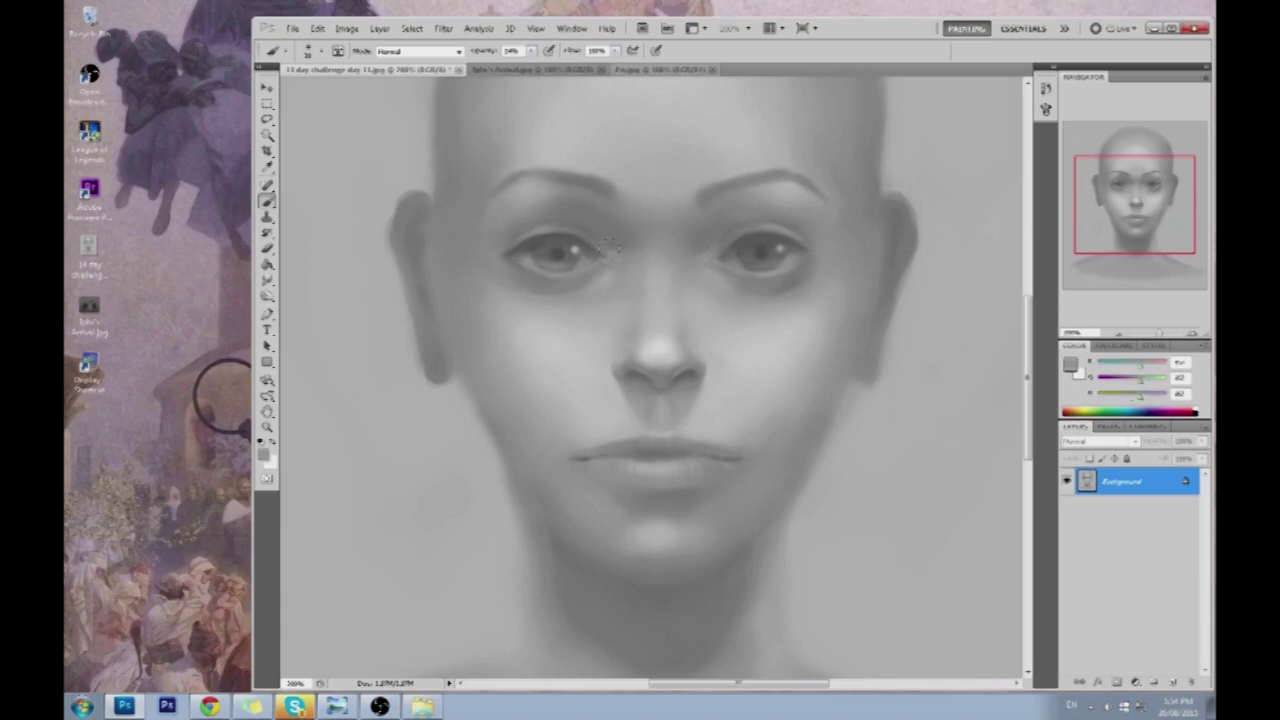
{"action": "left_click", "coordinate": [613, 256], "text": "alt"}
{"action": "left_click", "coordinate": [637, 251], "text": "alt"}
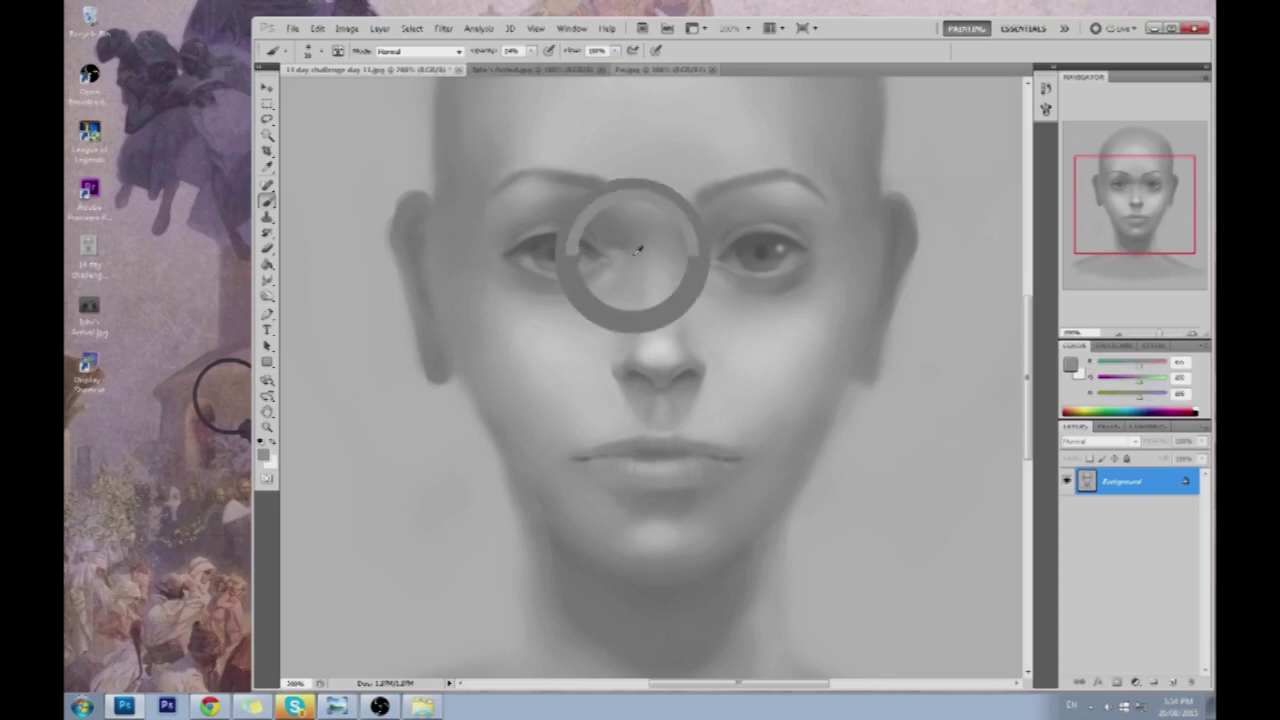
{"action": "left_click", "coordinate": [298, 708]}
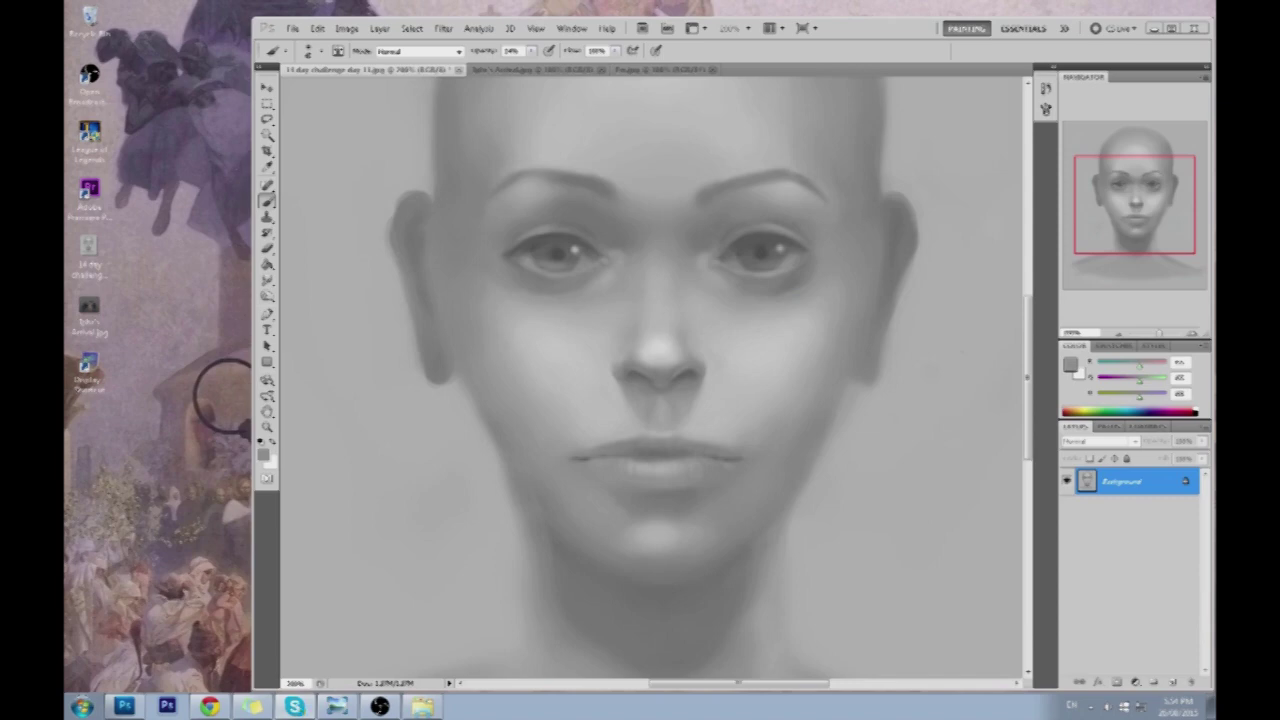
{"action": "left_click", "coordinate": [606, 260]}
Blend the upper nose bridge between the eyes with dark greys from the eye socket and lighter greys from the nose
{"action": "left_click", "coordinate": [614, 232], "text": "alt"}
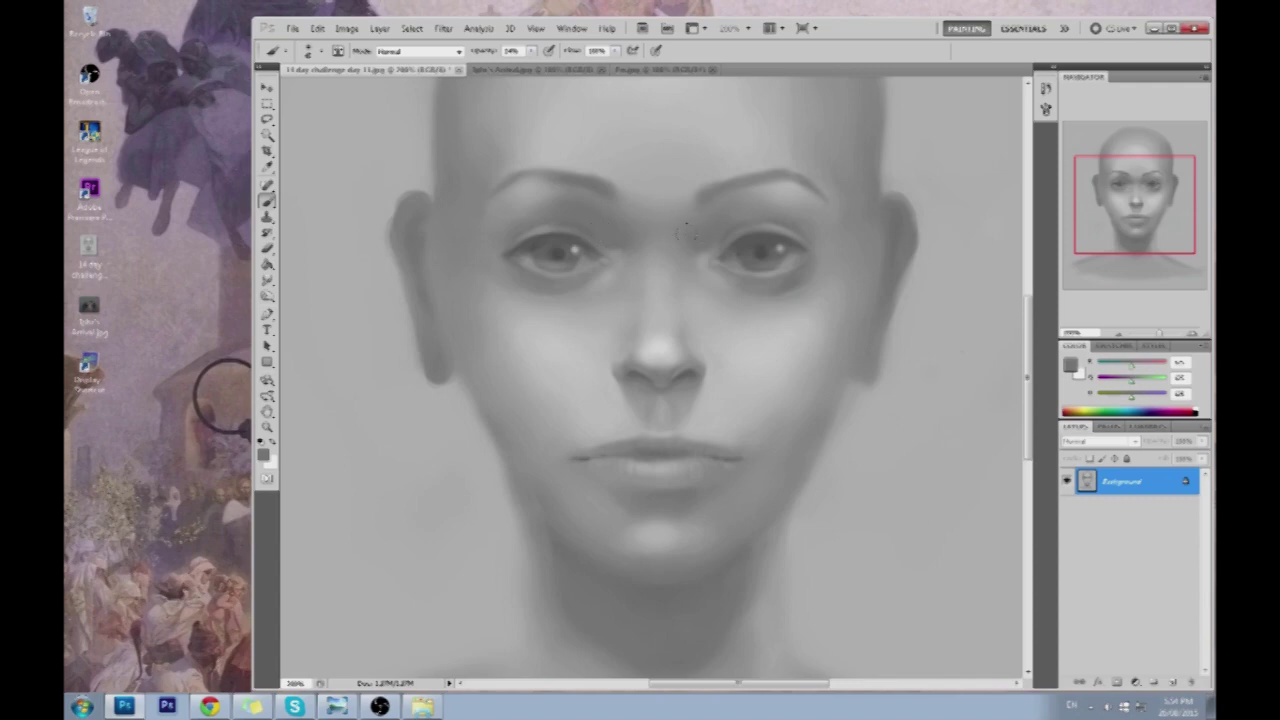
{"action": "left_click", "coordinate": [664, 312], "text": "alt"}
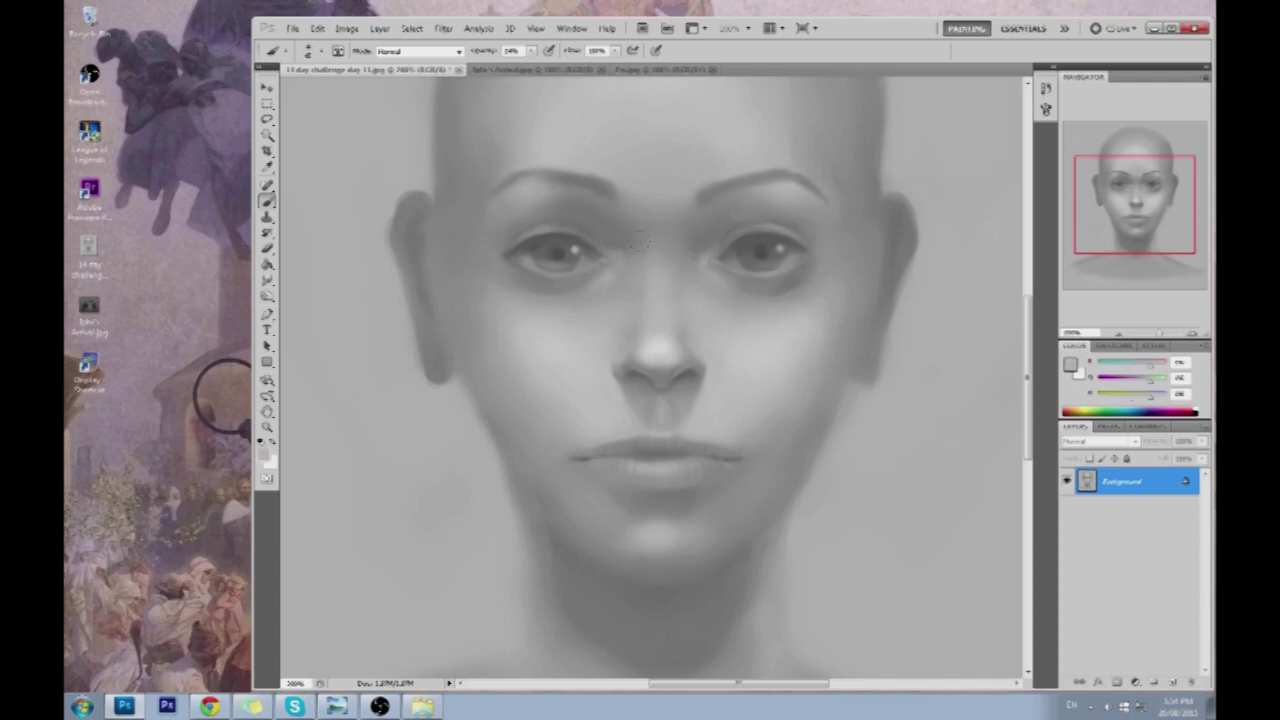
{"action": "key", "text": "alt"}
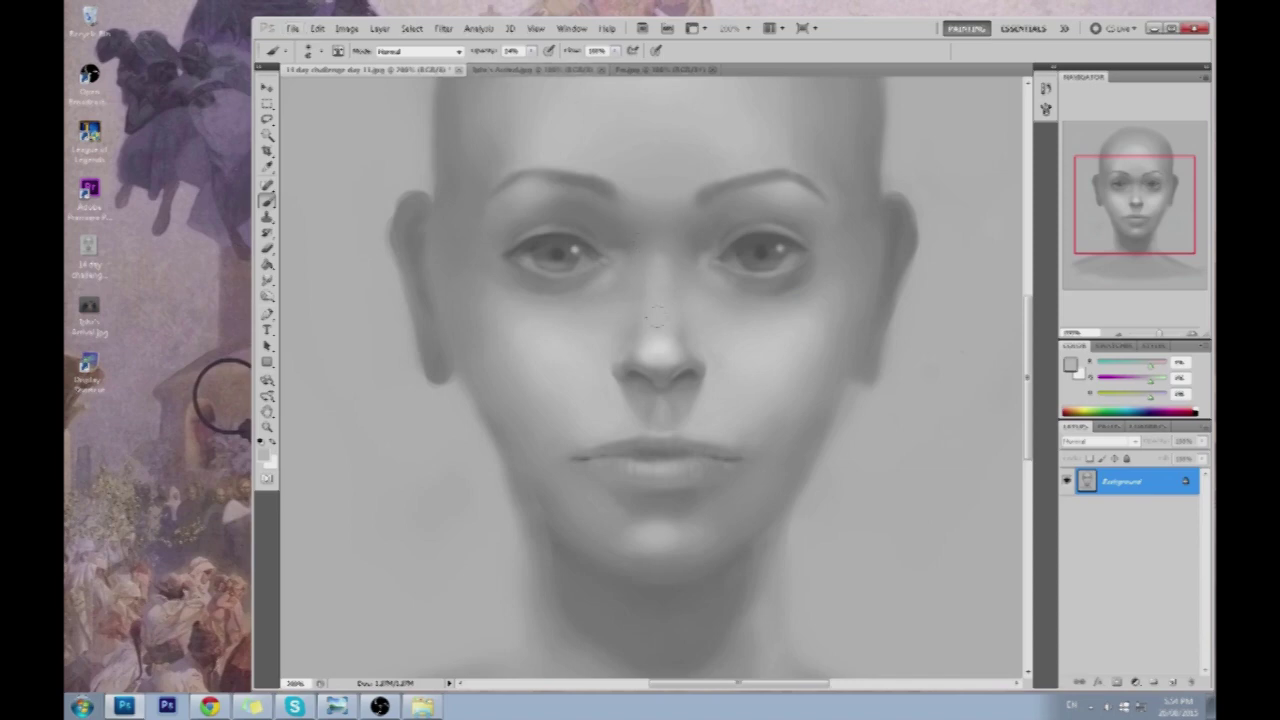
{"action": "left_click", "coordinate": [658, 240], "text": "alt"}
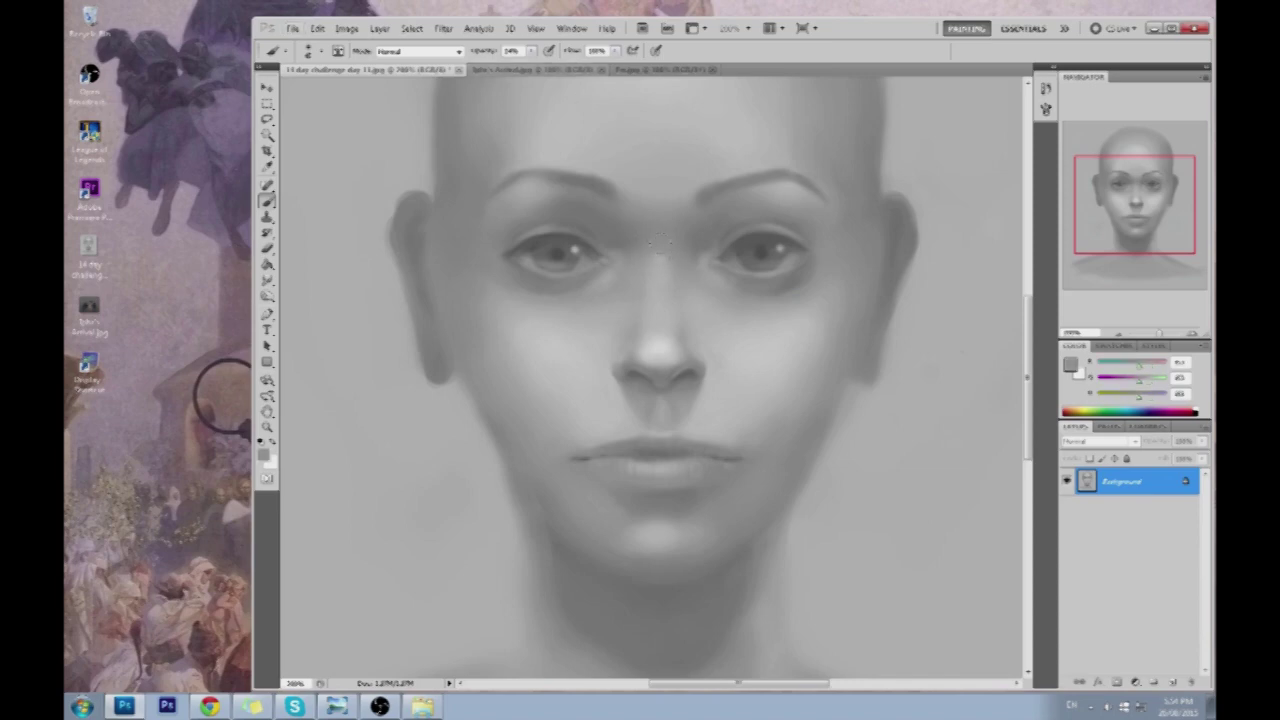
{"action": "left_click", "coordinate": [676, 276], "text": "alt"}
{"action": "left_click", "coordinate": [663, 256], "text": "alt"}
Darken and reshape the inner ends of both eyebrows with greys sampled from the brows and the right iris
{"action": "left_click", "coordinate": [702, 190], "text": "alt"}
{"action": "left_click", "coordinate": [607, 185], "text": "alt"}
{"action": "left_click", "coordinate": [598, 186], "text": "alt"}
{"action": "left_click_drag", "start_coordinate": [712, 184], "coordinate": [704, 193]}
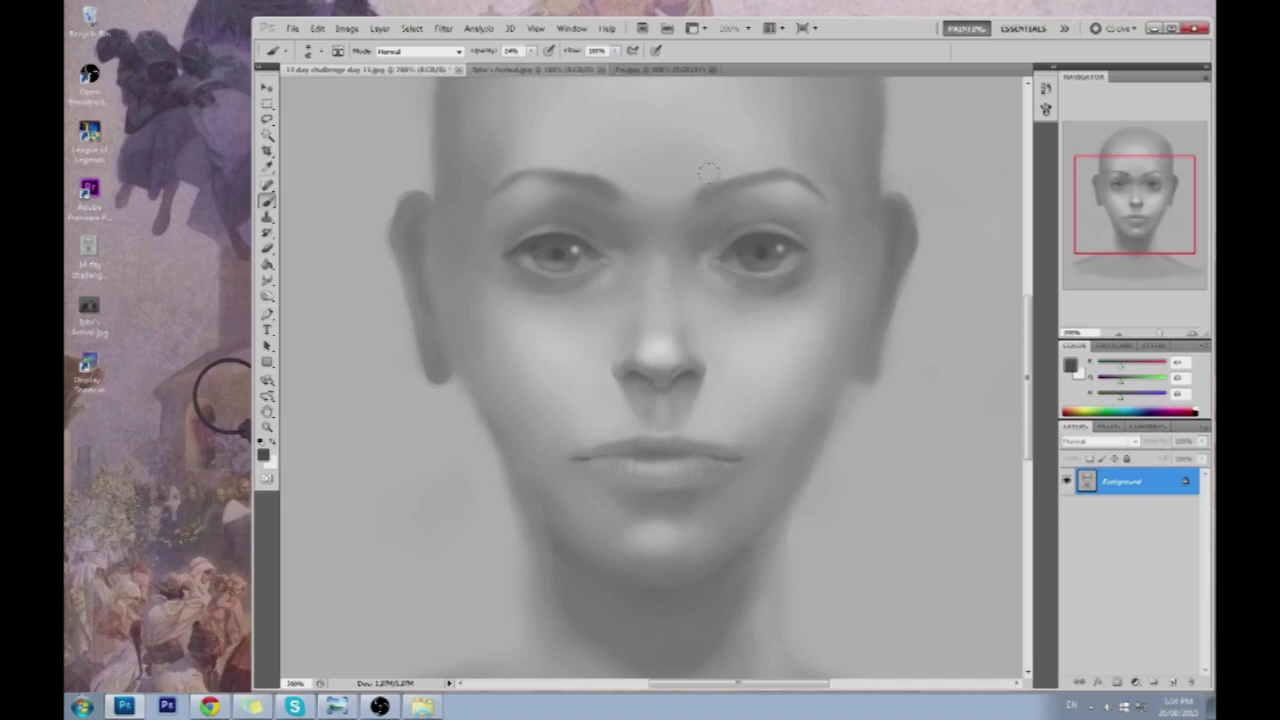
{"action": "left_click", "coordinate": [718, 184], "text": "alt"}
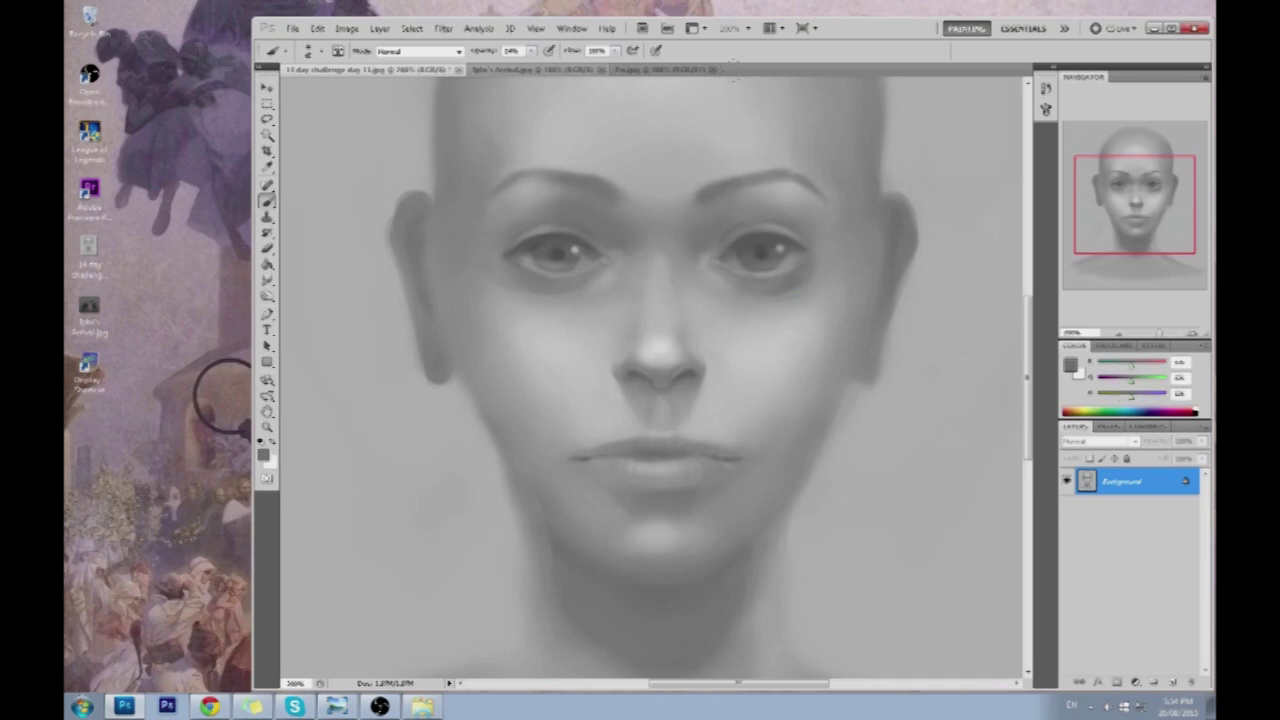
{"action": "left_click", "coordinate": [769, 250], "text": "alt"}
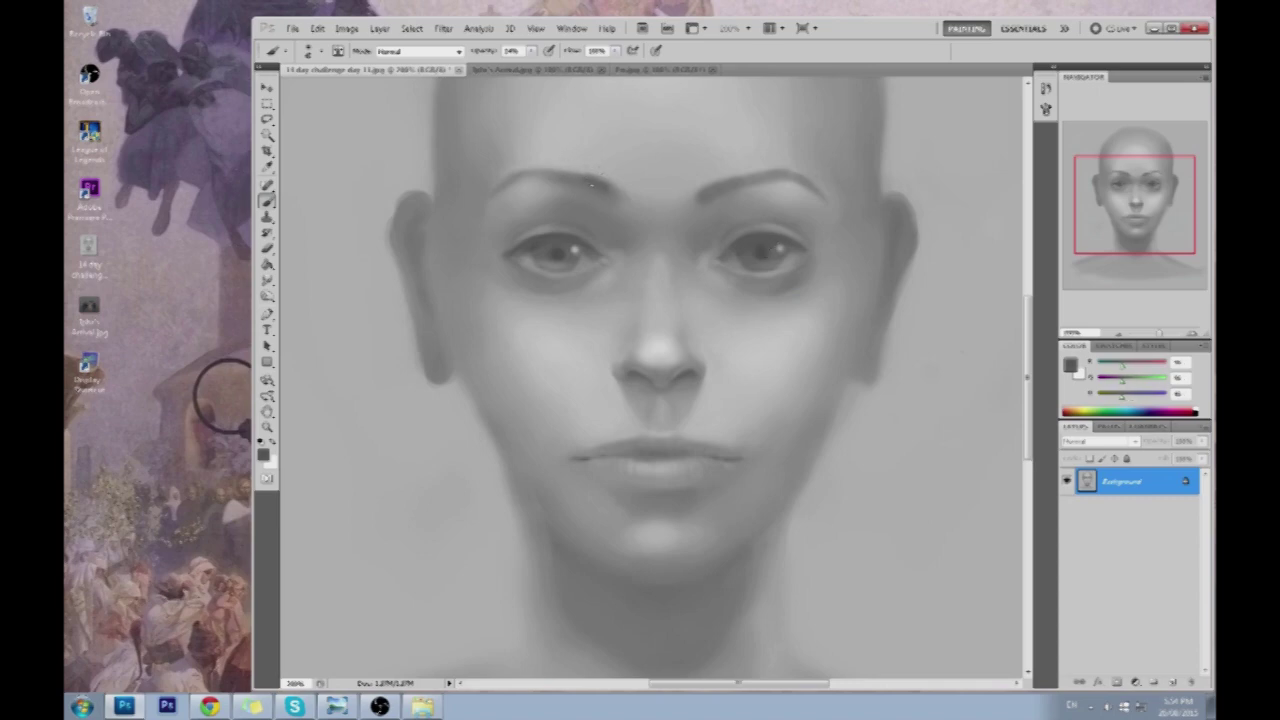
Refine the inner ends of both eyebrows at a lower brush opacity with greys sampled from the brows and the skin beside them
{"action": "left_click", "coordinate": [611, 187], "text": "alt"}
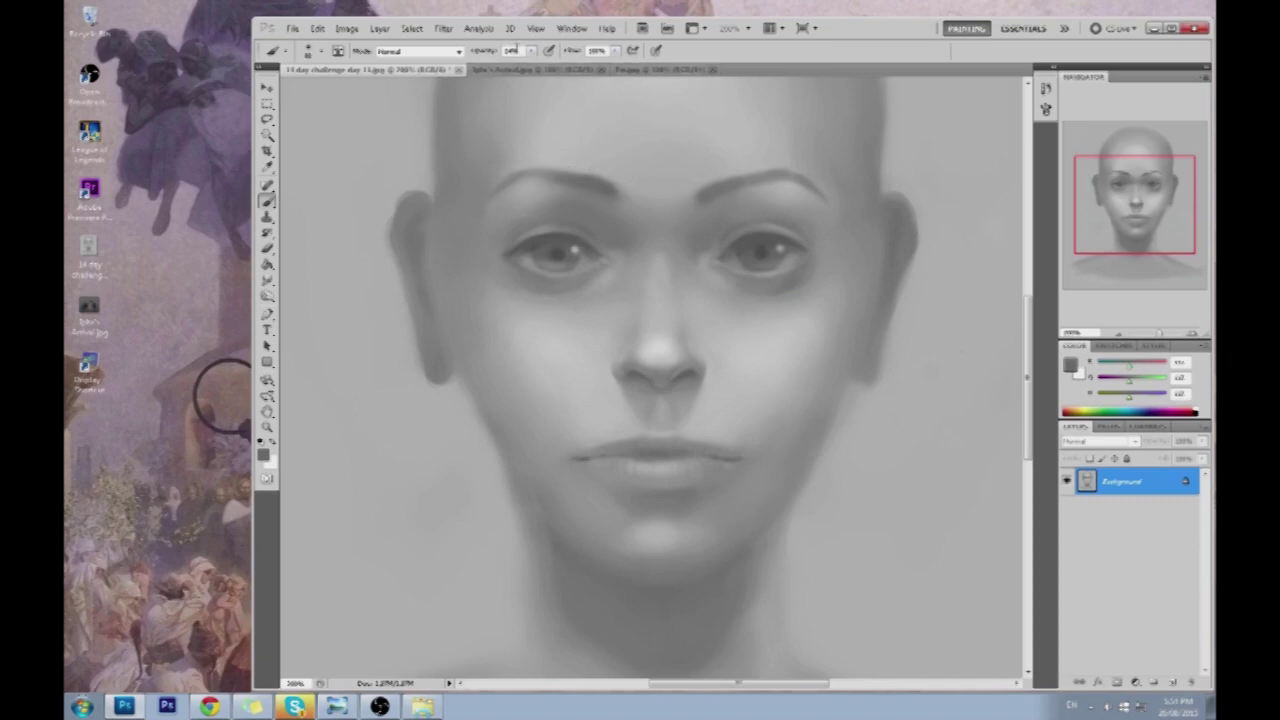
{"action": "left_click", "coordinate": [531, 50]}
{"action": "left_click", "coordinate": [729, 198], "text": "alt"}
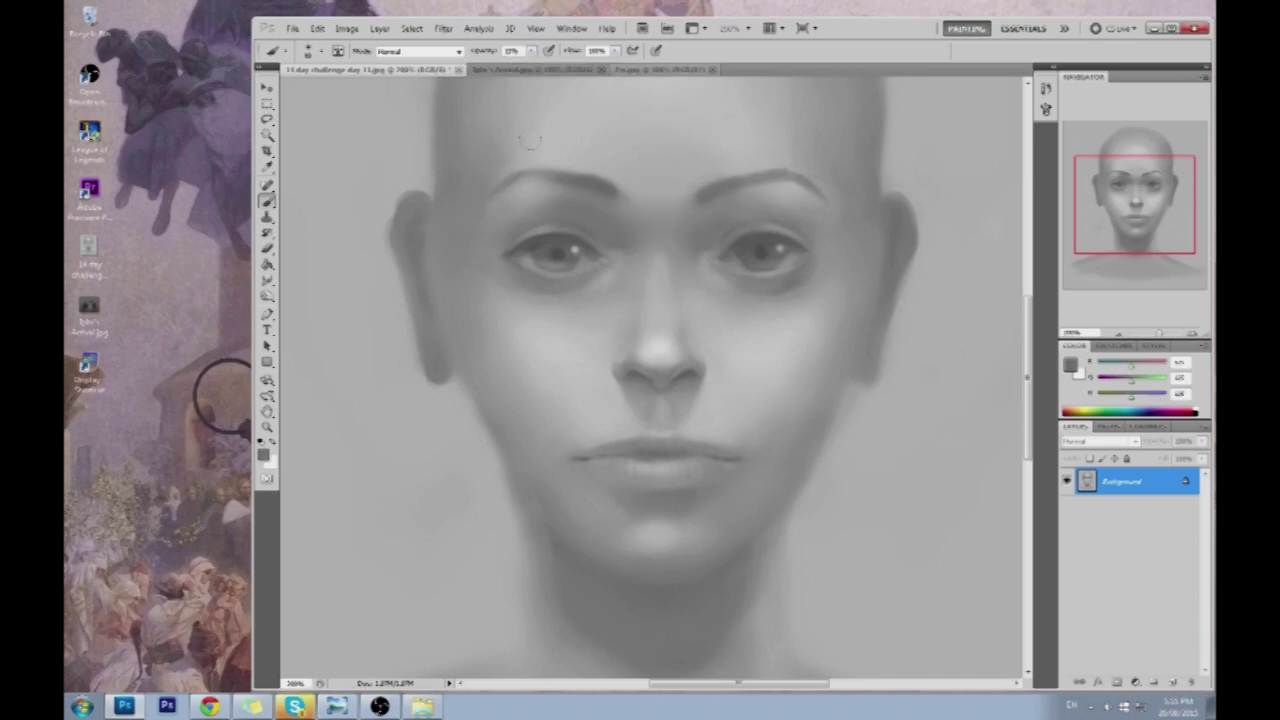
{"action": "left_click", "coordinate": [620, 182], "text": "alt"}
{"action": "left_click", "coordinate": [719, 184], "text": "alt"}
{"action": "left_click", "coordinate": [603, 190], "text": "alt"}
{"action": "left_click", "coordinate": [622, 186], "text": "alt"}
Blend the area between the eyebrows into the forehead with lighter sampled greys and the Smudge tool
{"action": "left_click", "coordinate": [669, 176], "text": "alt"}
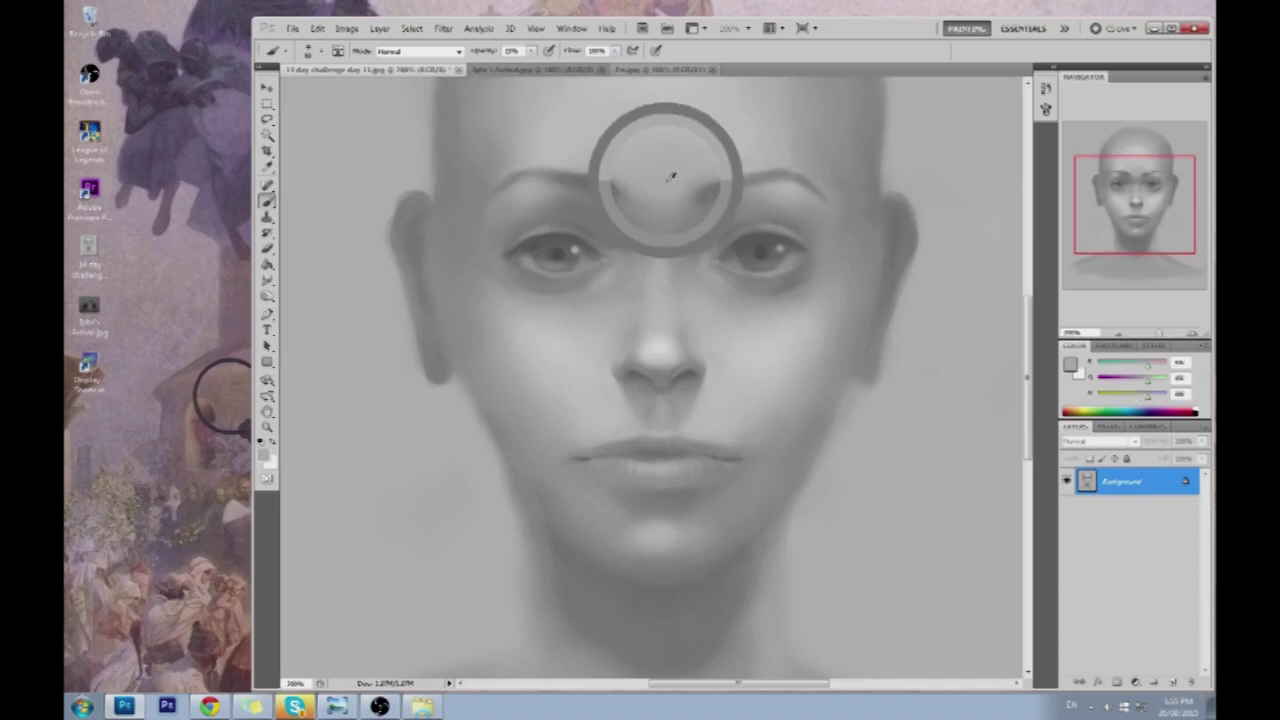
{"action": "left_click", "coordinate": [670, 186], "text": "alt"}
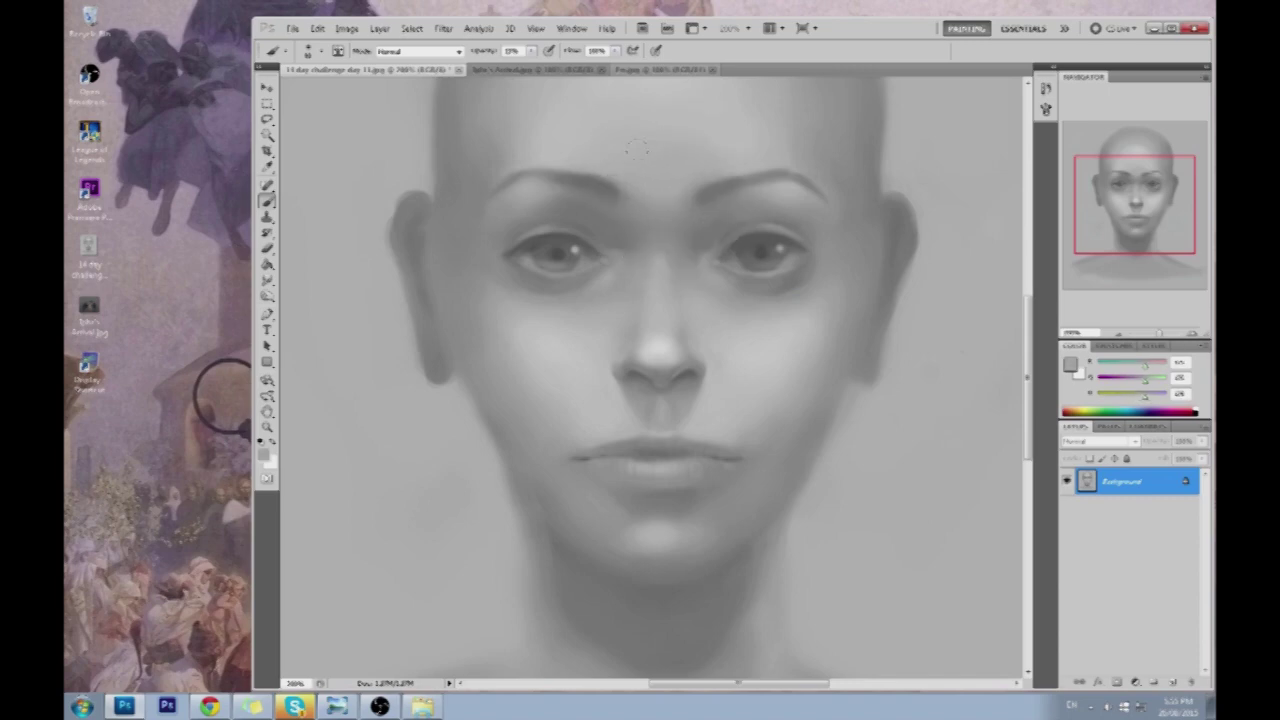
{"action": "left_click", "coordinate": [684, 156], "text": "alt"}
{"action": "left_click", "coordinate": [730, 128], "text": "alt"}
{"action": "left_click", "coordinate": [267, 264]}
{"action": "left_click_drag", "start_coordinate": [267, 280], "coordinate": [305, 302]}
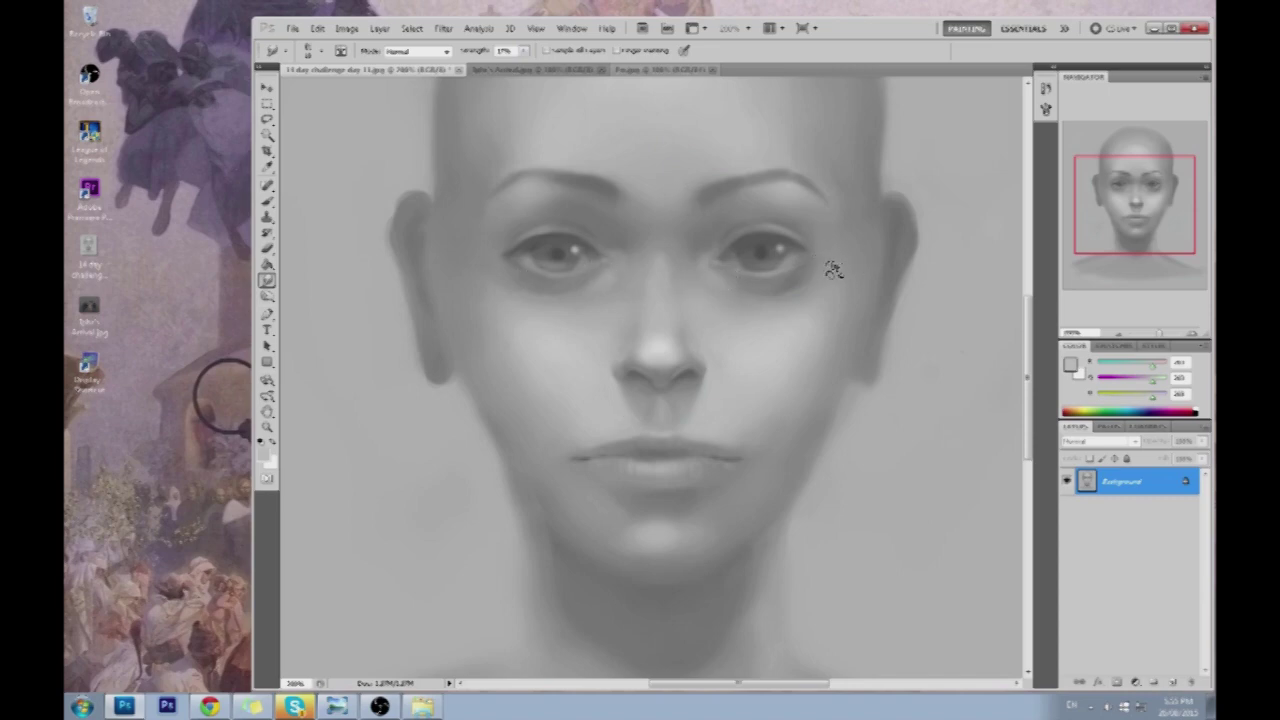
Sample a grey from the right cheek, enlarge the brush considerably and add a new layer above the Background
{"action": "key", "text": "ctrl+minus"}
{"action": "key", "text": "ctrl+minus"}
{"action": "key", "text": "b"}
{"action": "left_click", "coordinate": [750, 345], "text": "alt"}
{"action": "key", "text": "]"}
{"action": "key", "text": "]"}
{"action": "key", "text": "]"}
{"action": "key", "text": "]"}
{"action": "key", "text": "]"}
{"action": "key", "text": "]"}
{"action": "key", "text": "]"}
{"action": "key", "text": "]"}
{"action": "key", "text": "]"}
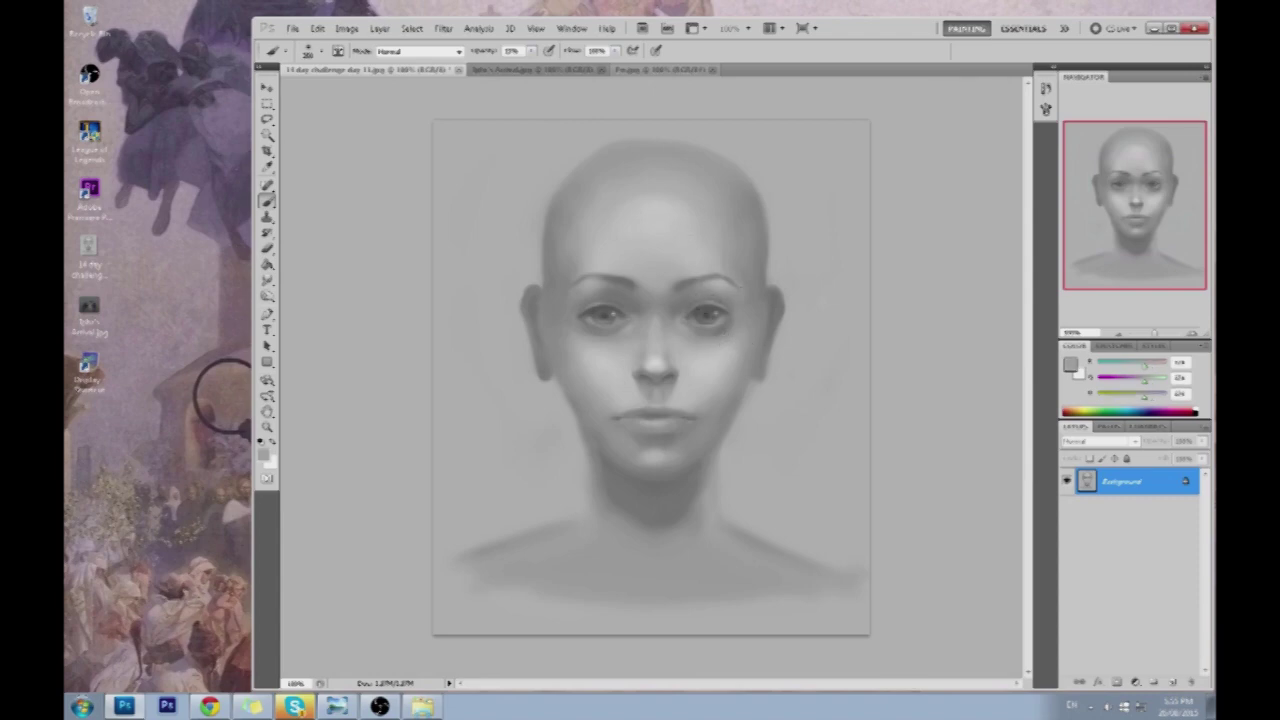
{"action": "left_click", "coordinate": [1170, 684]}
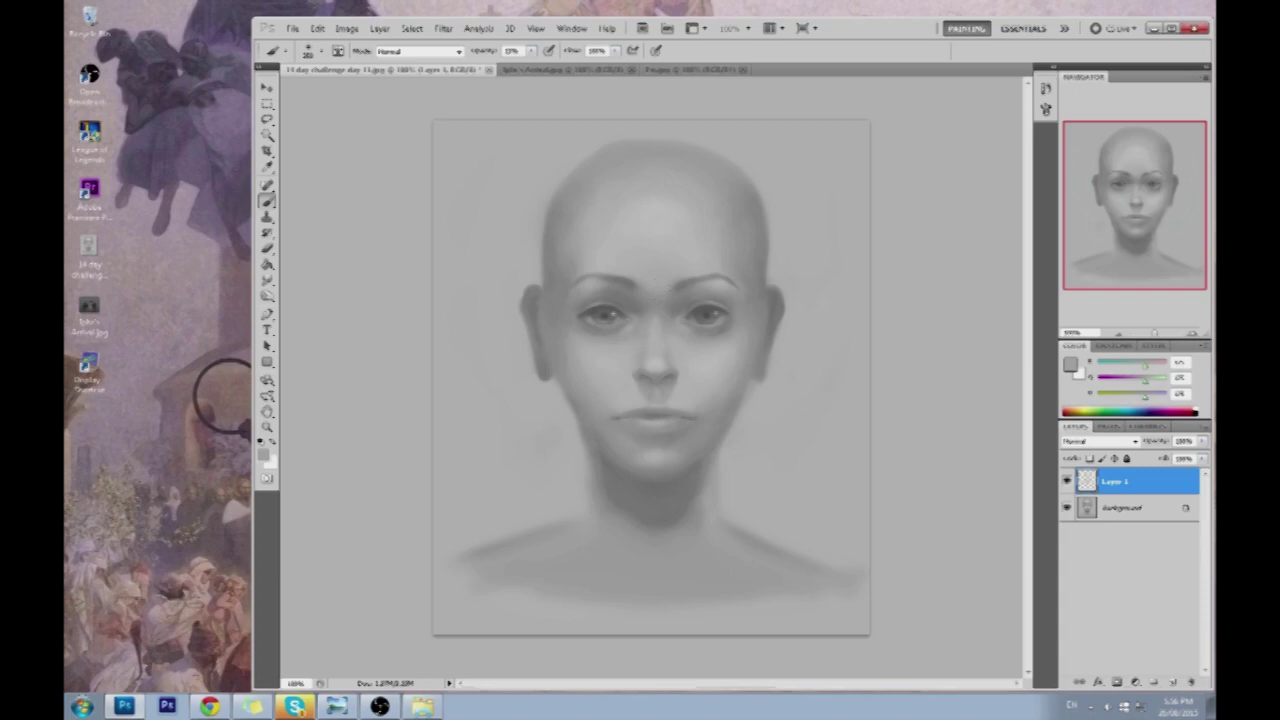
Set up the Eraser with a different brush tip from the presets and reduce its opacity to less than half
{"action": "key", "text": "e"}
{"action": "right_click", "coordinate": [690, 266]}
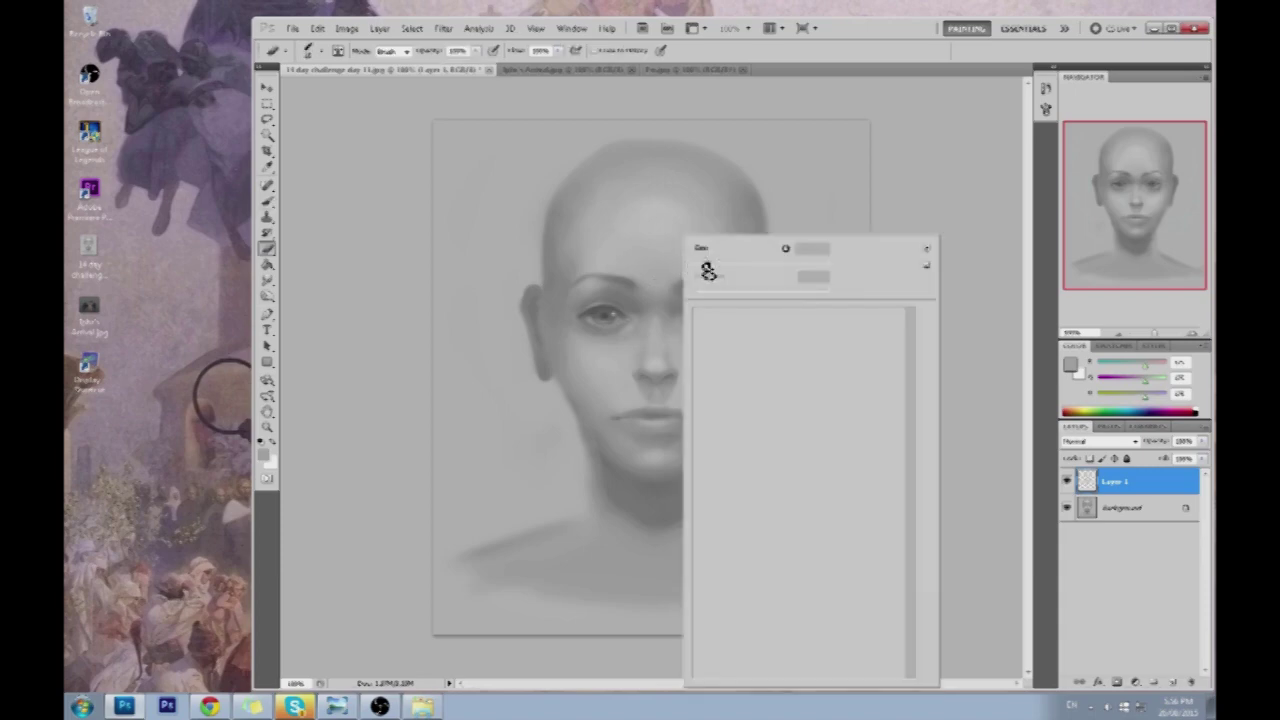
{"action": "scroll", "coordinate": [910, 357], "scroll_direction": "down", "scroll_amount": 2}
{"action": "left_click_drag", "start_coordinate": [910, 357], "coordinate": [918, 592]}
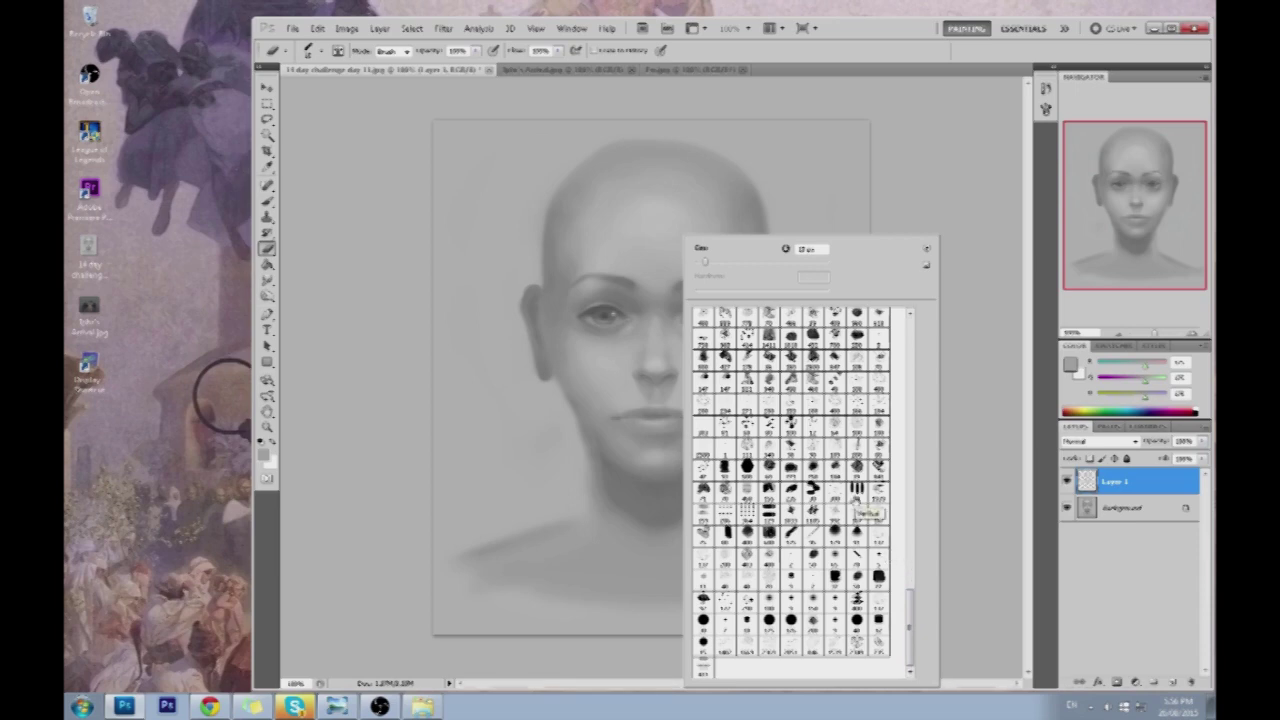
{"action": "left_click", "coordinate": [835, 556]}
{"action": "left_click", "coordinate": [941, 489]}
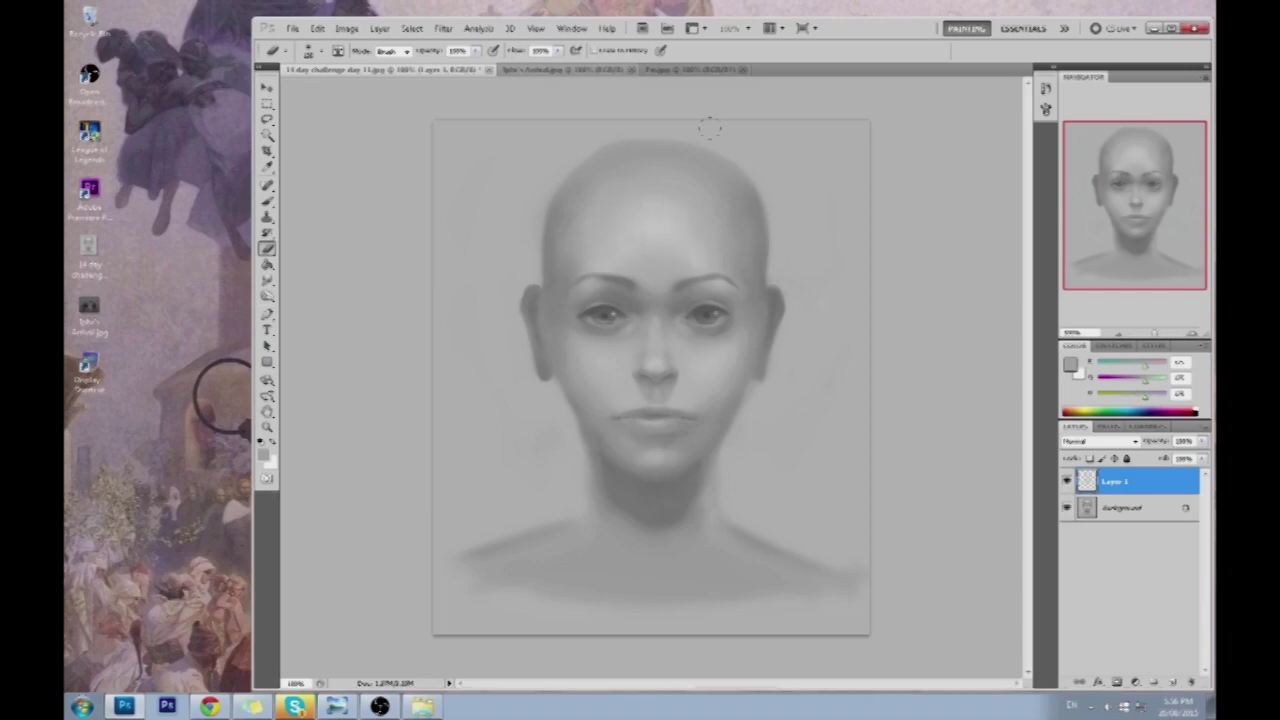
{"action": "left_click", "coordinate": [476, 51]}
{"action": "left_click_drag", "start_coordinate": [463, 65], "coordinate": [438, 66]}
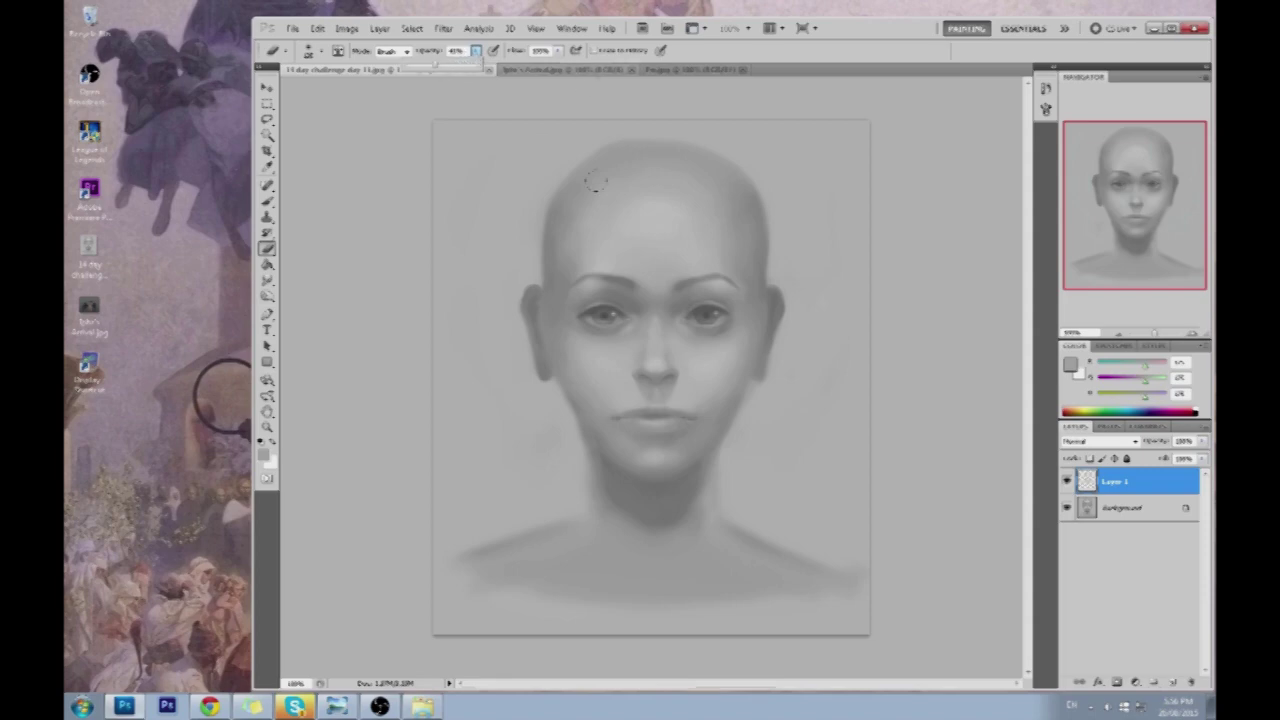
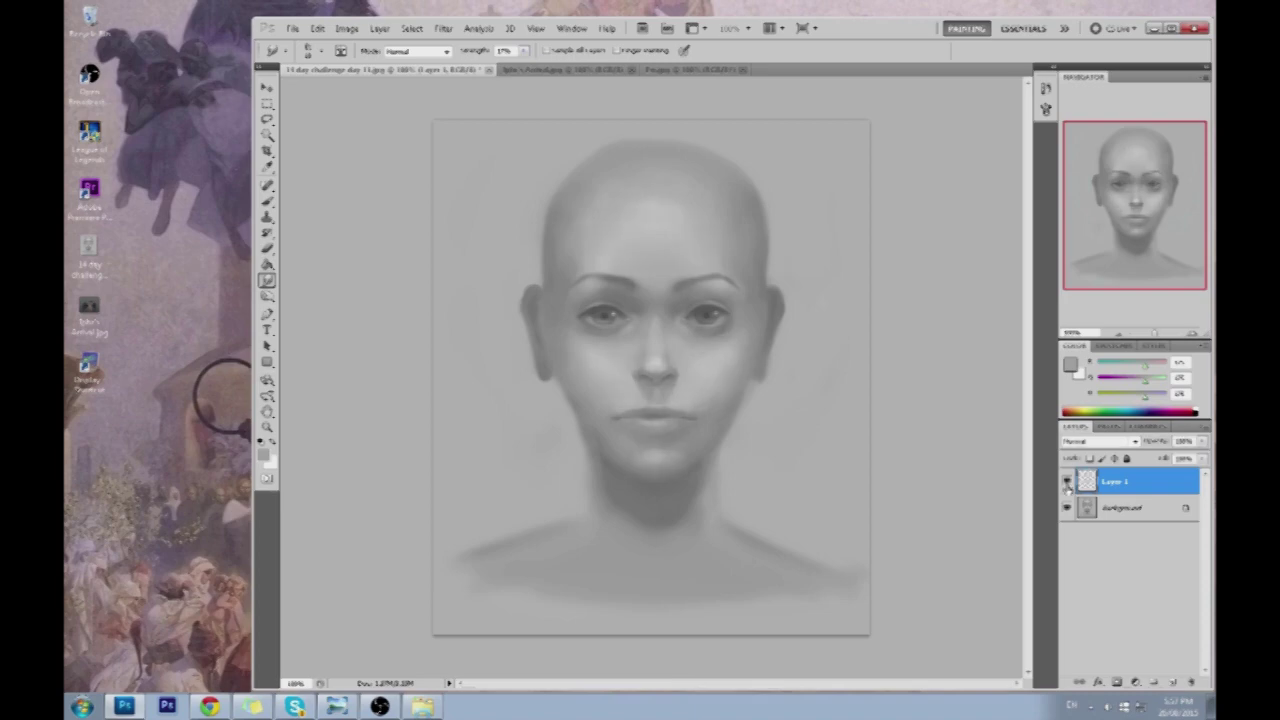
Compare the portrait with and without the painting on Layer 1
{"action": "left_click", "coordinate": [1067, 483]}
{"action": "left_click", "coordinate": [1067, 483]}
{"action": "left_click", "coordinate": [1067, 482]}
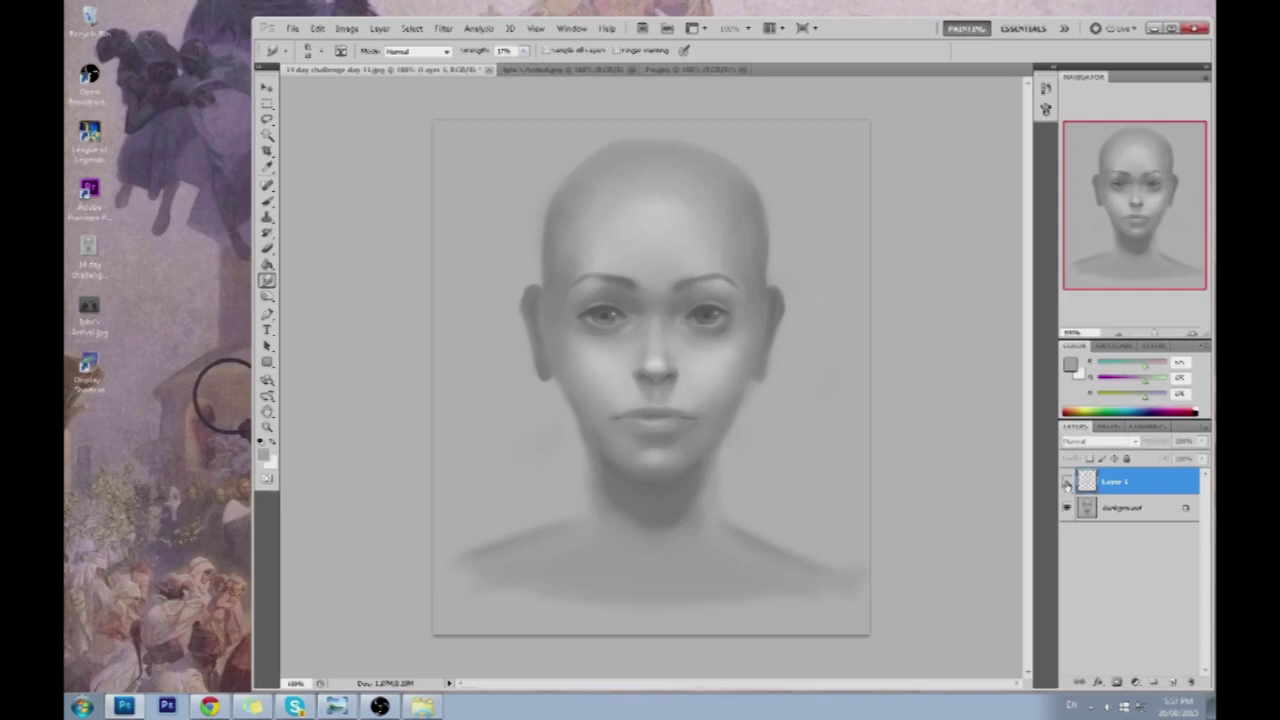
{"action": "left_click", "coordinate": [1067, 483]}
{"action": "left_click", "coordinate": [1067, 483]}
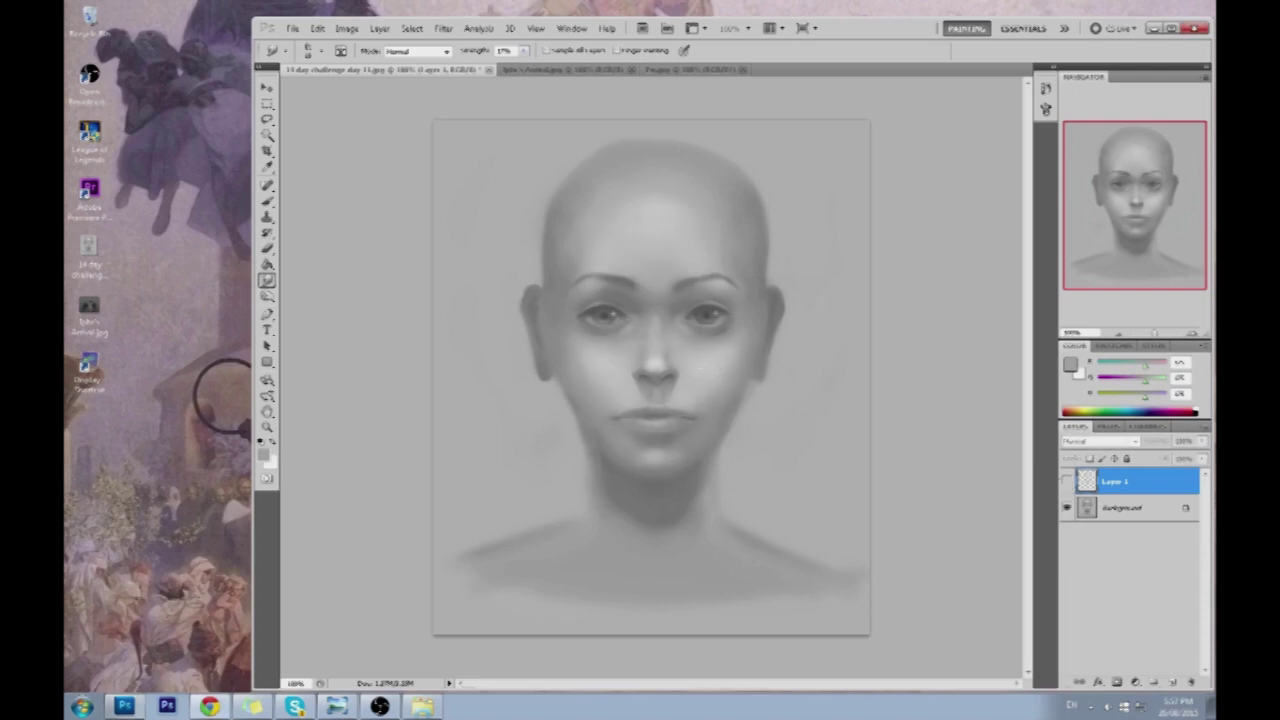
{"action": "left_click", "coordinate": [1066, 484]}
{"action": "left_click", "coordinate": [1066, 484]}
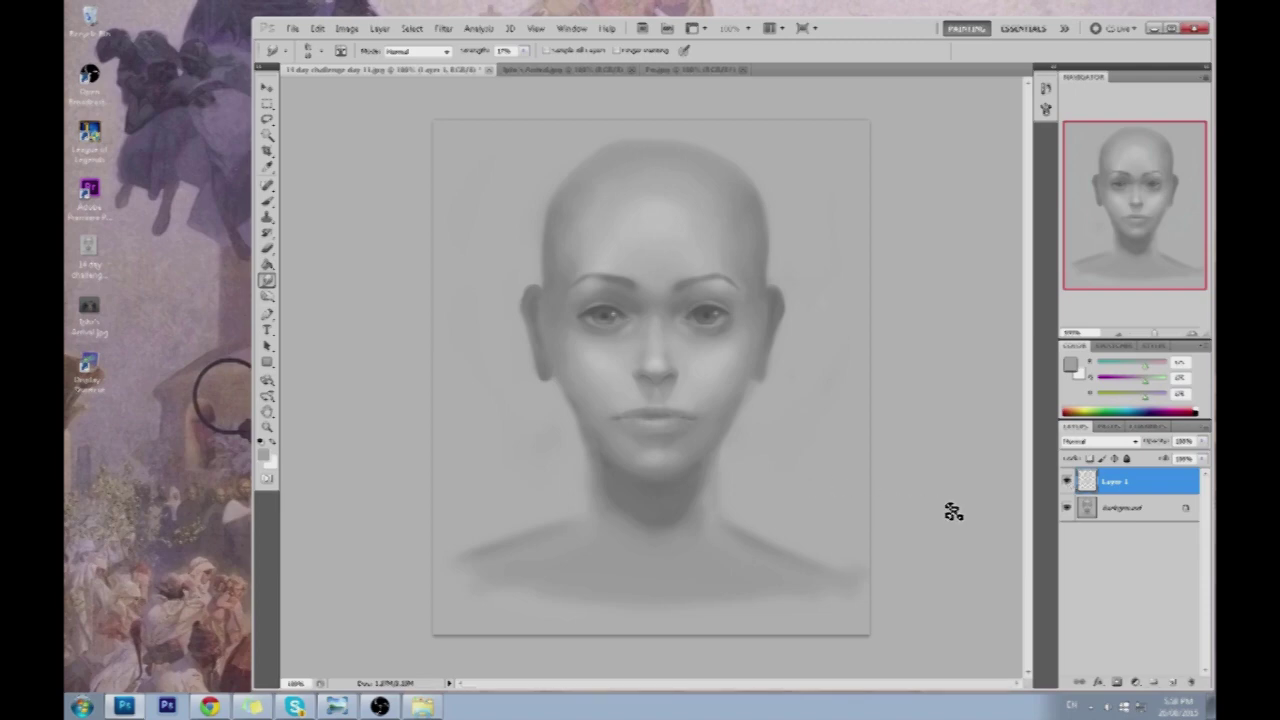
Shade around both eyes on Layer 1 with greys sampled from under the right eye, the left eye and the right upper lid
{"action": "key", "text": "b"}
{"action": "left_click", "coordinate": [709, 344], "text": "alt"}
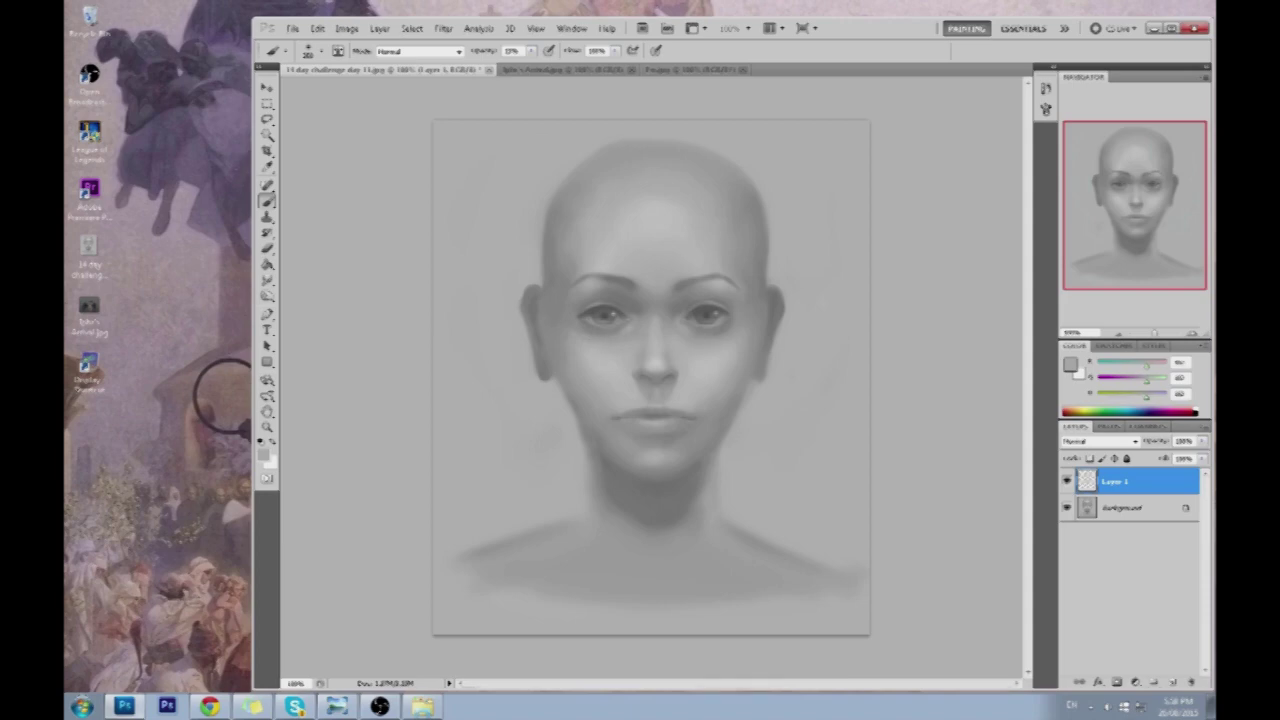
{"action": "left_click", "coordinate": [584, 326], "text": "alt"}
{"action": "left_click", "coordinate": [612, 311], "text": "alt"}
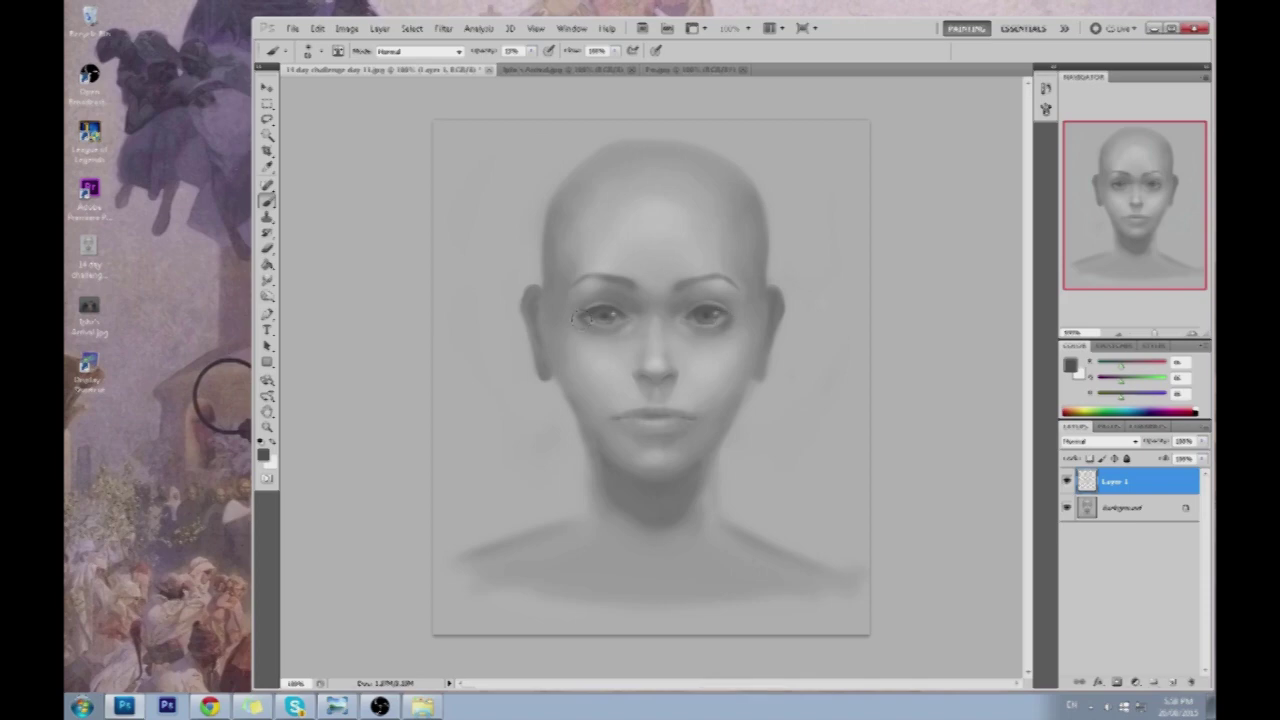
{"action": "left_click", "coordinate": [726, 304], "text": "alt"}
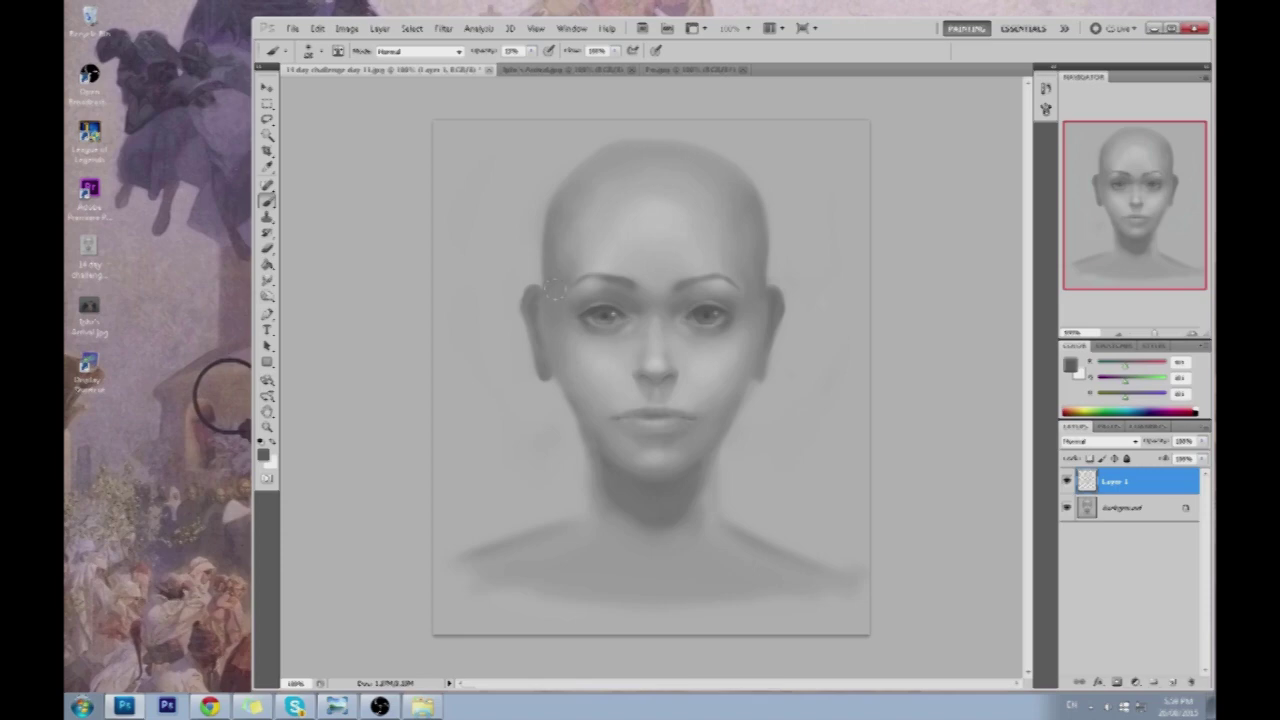
Touch up the forehead above the eyebrows with light greys sampled from its centre and right side
{"action": "left_click", "coordinate": [666, 211], "text": "alt"}
{"action": "left_click", "coordinate": [665, 213], "text": "alt"}
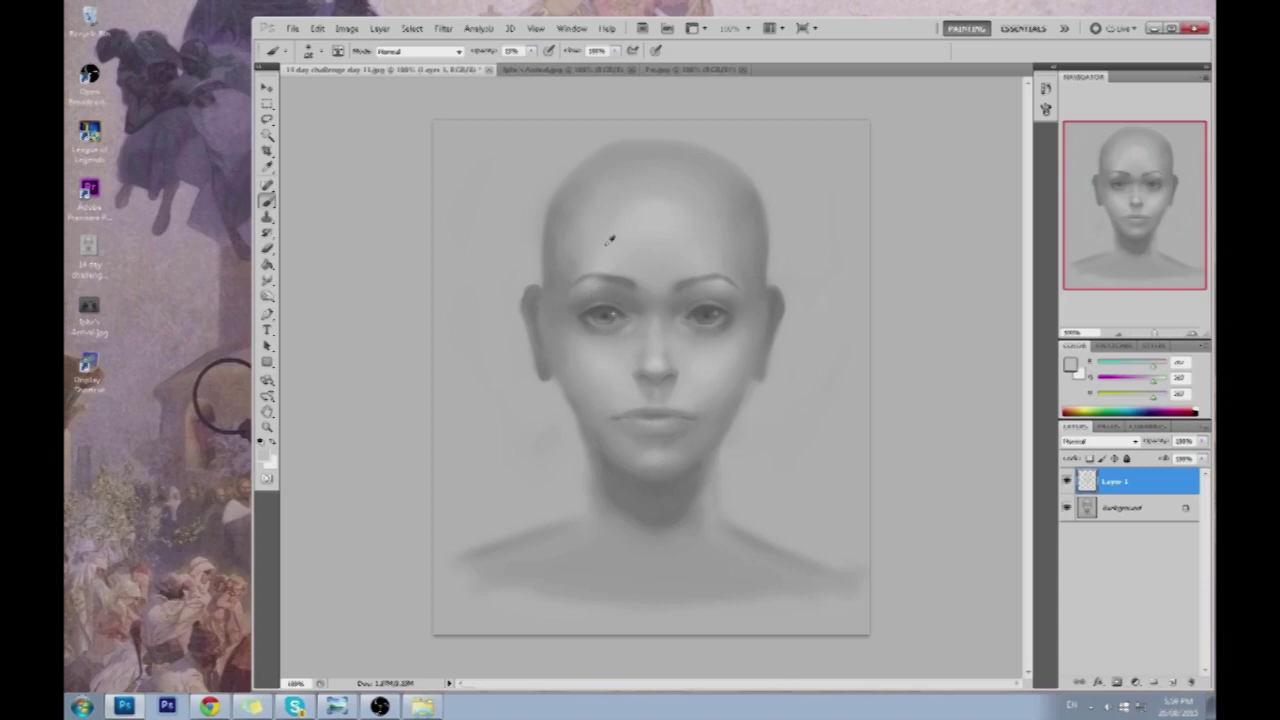
{"action": "left_click", "coordinate": [698, 230], "text": "alt"}
Reshape the outer ends of the eyebrows and the shading over the eyes with greys sampled from the irises, lids and brow edges
{"action": "left_click", "coordinate": [718, 309], "text": "alt"}
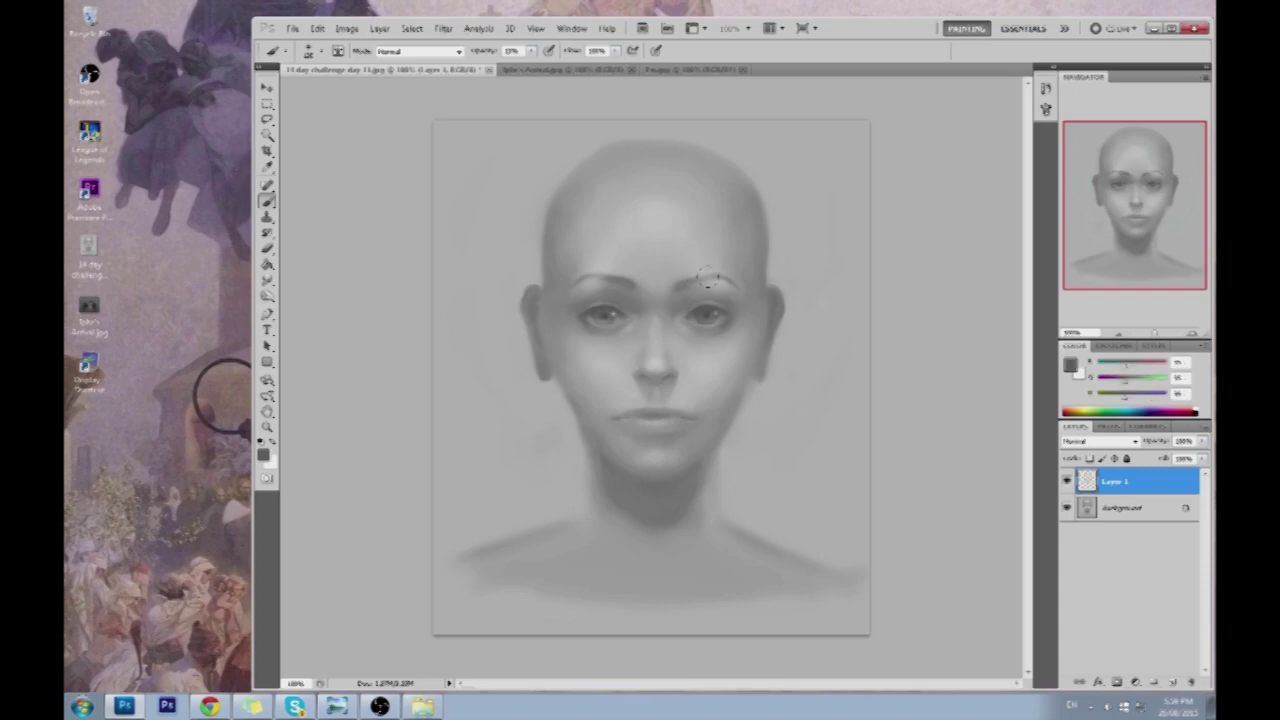
{"action": "mouse_move", "coordinate": [722, 281]}
{"action": "left_mouse_down"}
{"action": "mouse_move", "coordinate": [734, 274]}
{"action": "mouse_move", "coordinate": [749, 303]}
{"action": "left_mouse_up"}
{"action": "left_click", "coordinate": [714, 273], "text": "alt"}
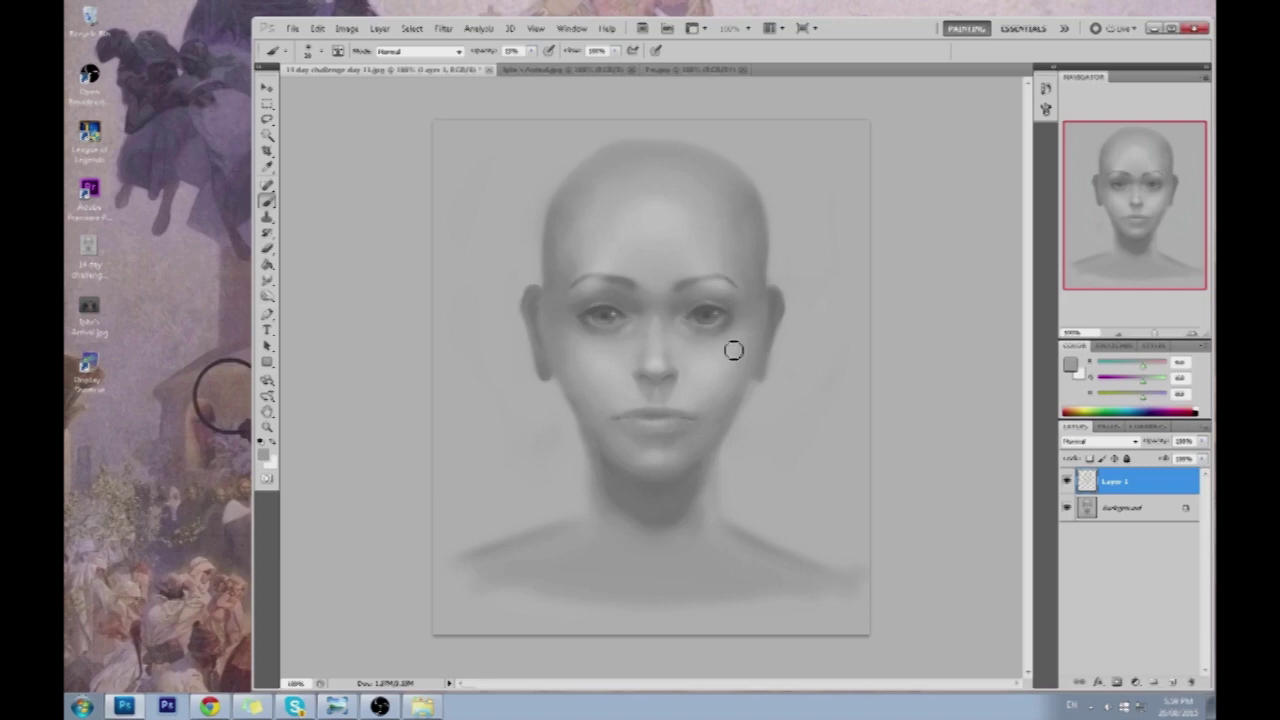
{"action": "left_click", "coordinate": [718, 286], "text": "alt"}
{"action": "left_click", "coordinate": [586, 313], "text": "alt"}
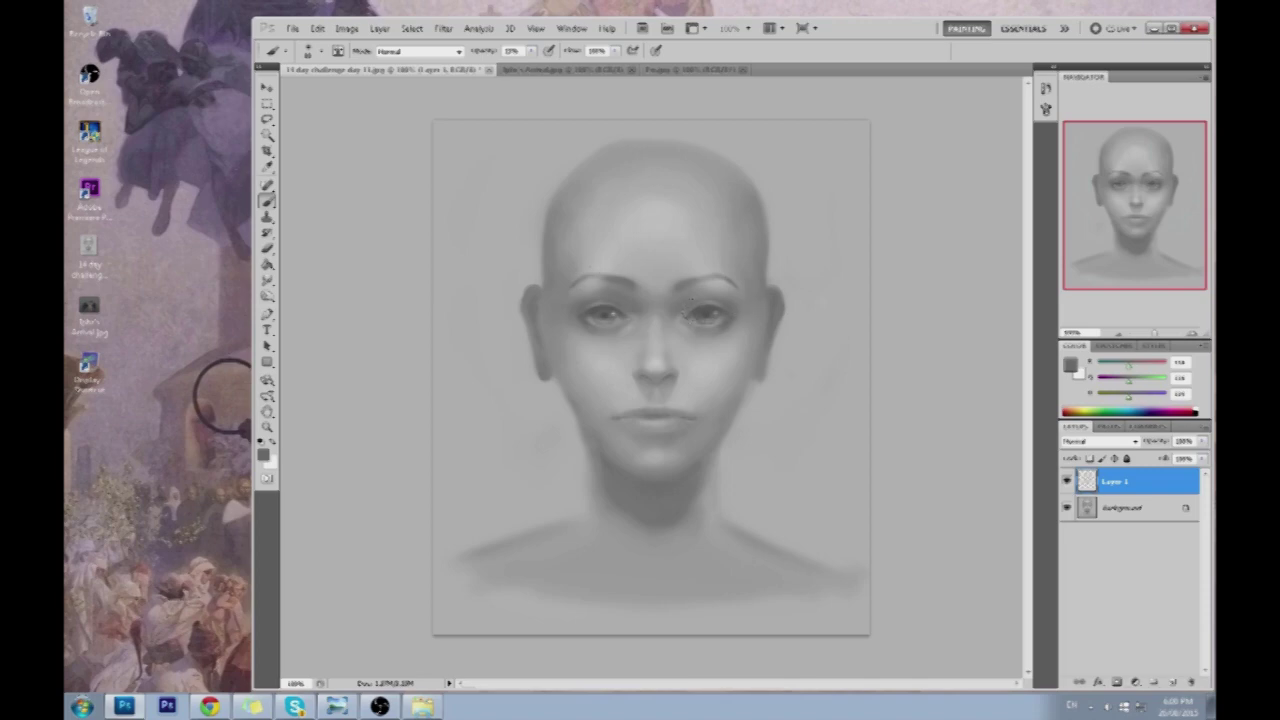
{"action": "left_click", "coordinate": [714, 310], "text": "alt"}
Define the nostrils and the underside of the nose with greys sampled around both nostrils
{"action": "key", "text": "z"}
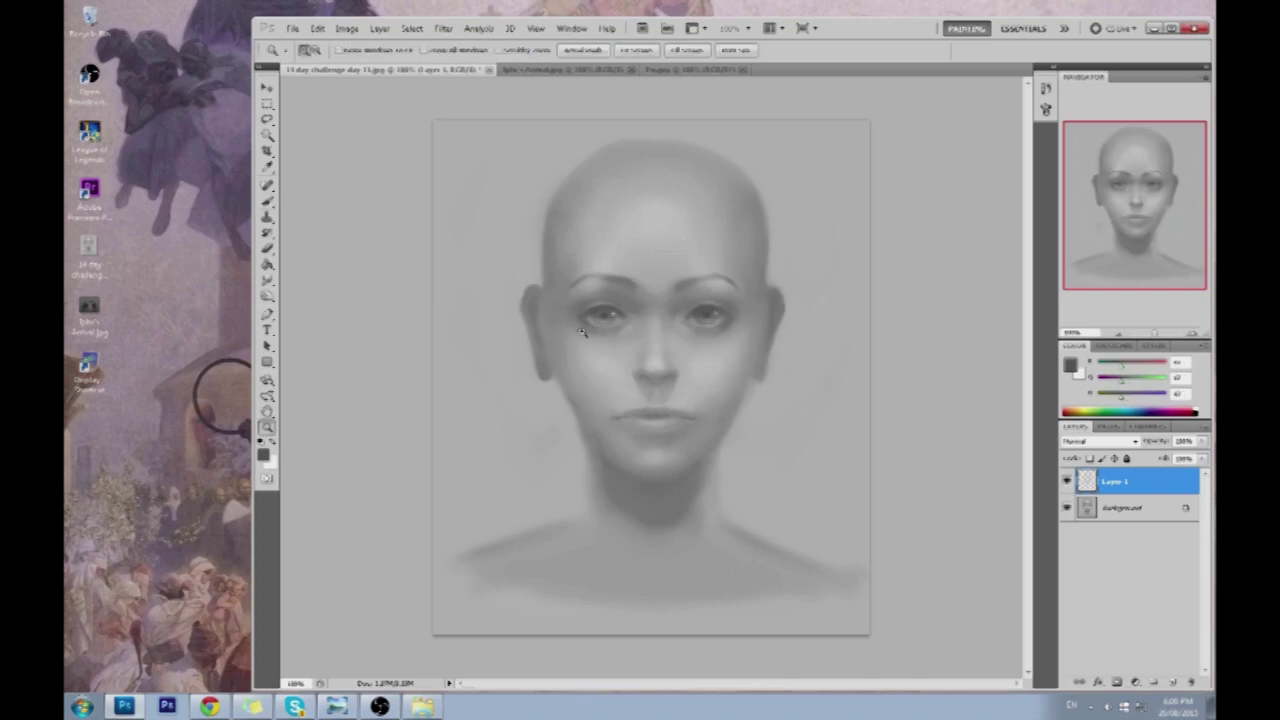
{"action": "left_click_drag", "start_coordinate": [507, 221], "coordinate": [739, 492]}
{"action": "key", "text": "b"}
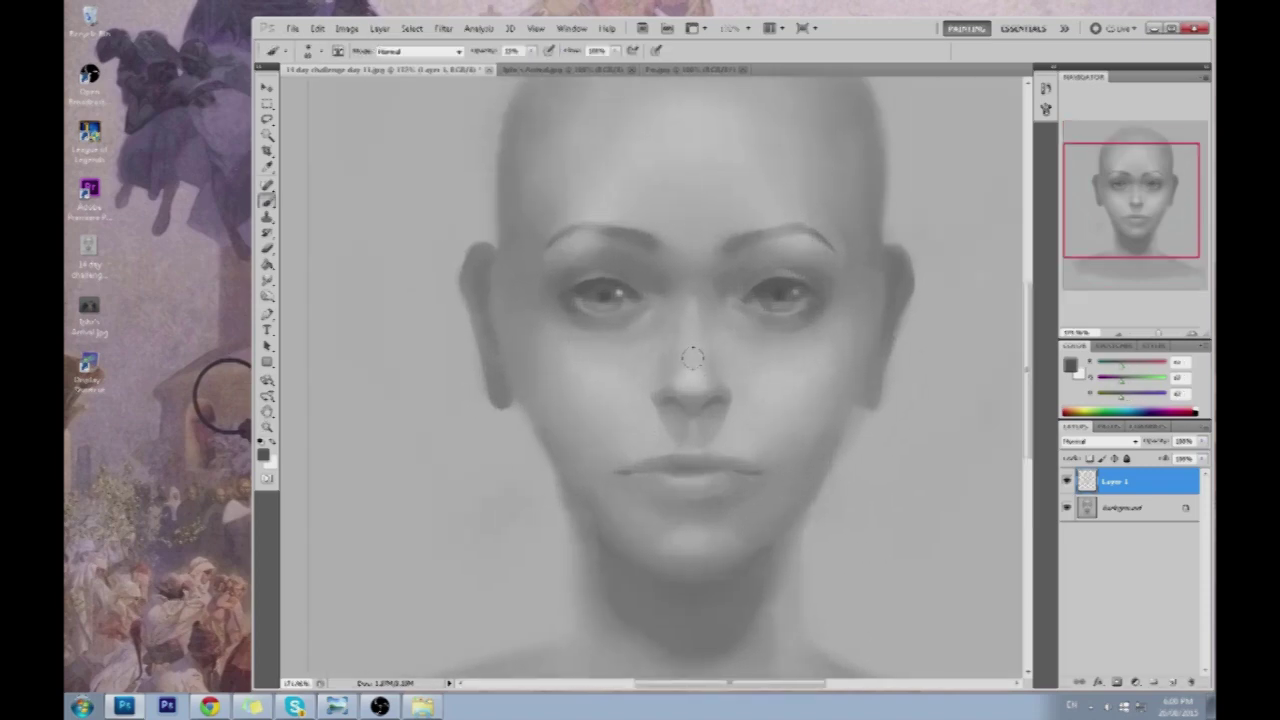
{"action": "key", "text": "ctrl+plus"}
{"action": "key", "text": "ctrl+plus"}
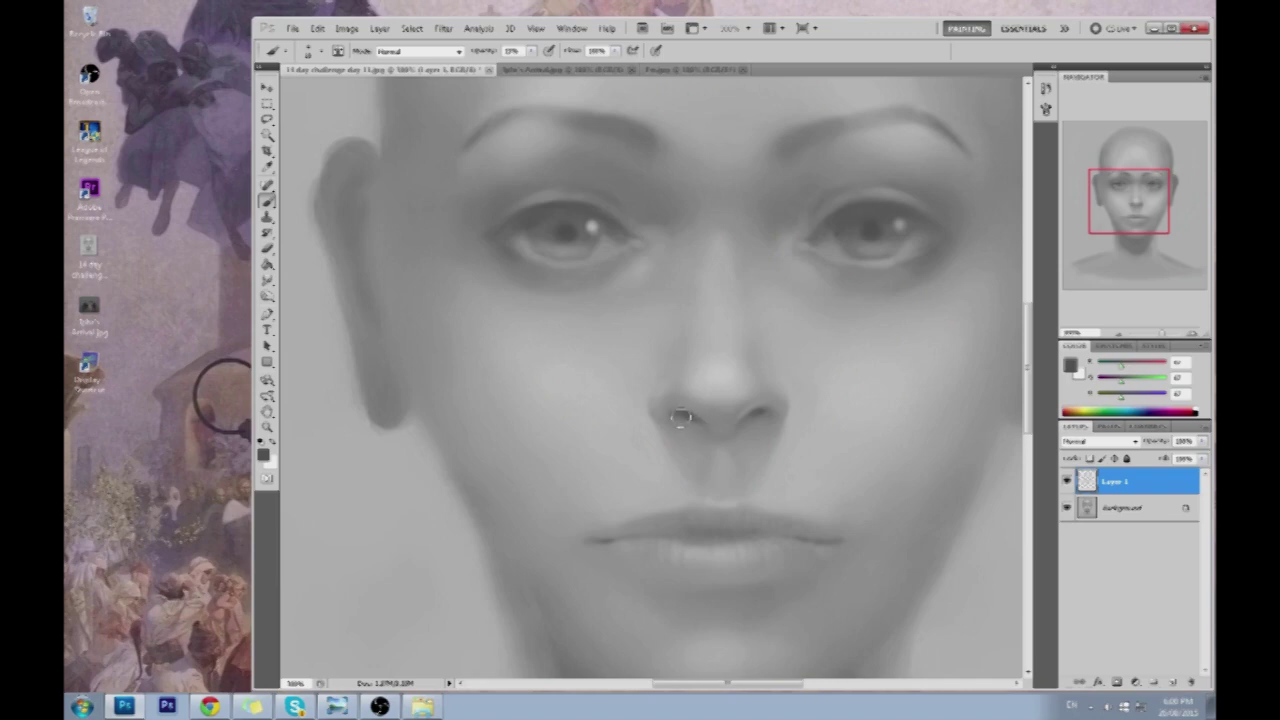
{"action": "left_click", "coordinate": [676, 425], "text": "alt"}
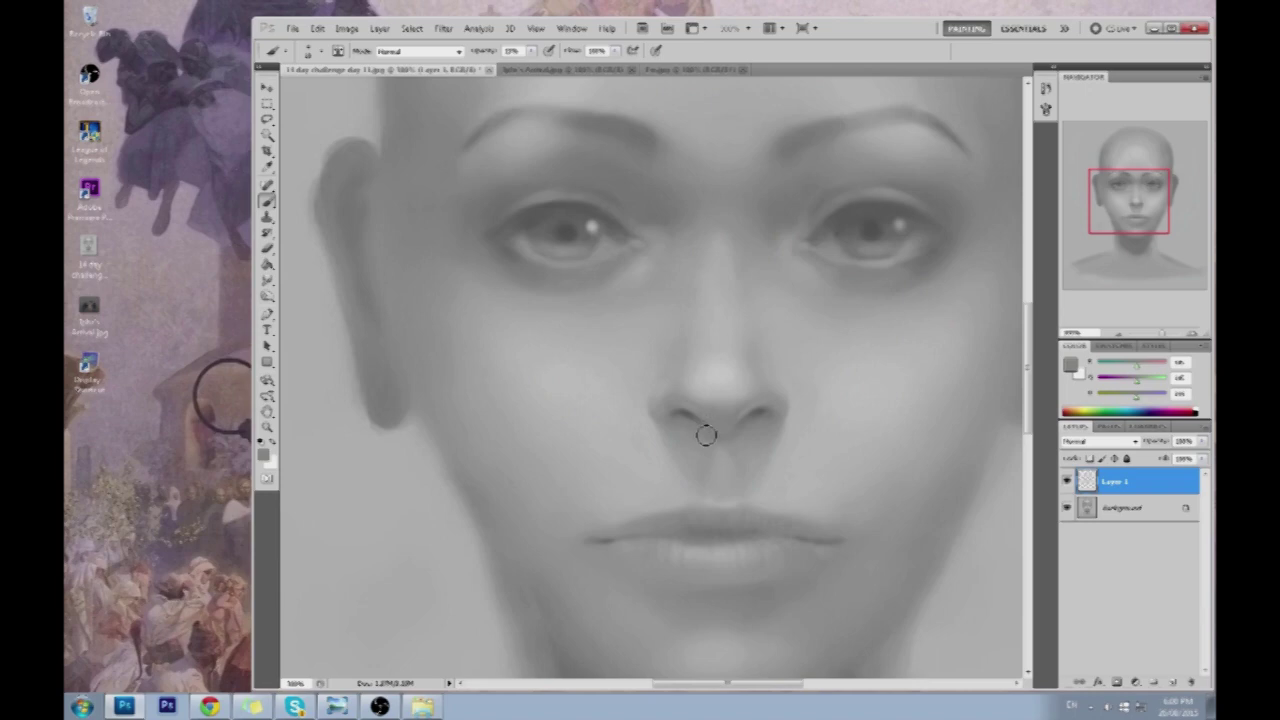
{"action": "left_click", "coordinate": [688, 421], "text": "alt"}
{"action": "left_click", "coordinate": [691, 420], "text": "alt"}
{"action": "left_click", "coordinate": [695, 421], "text": "alt"}
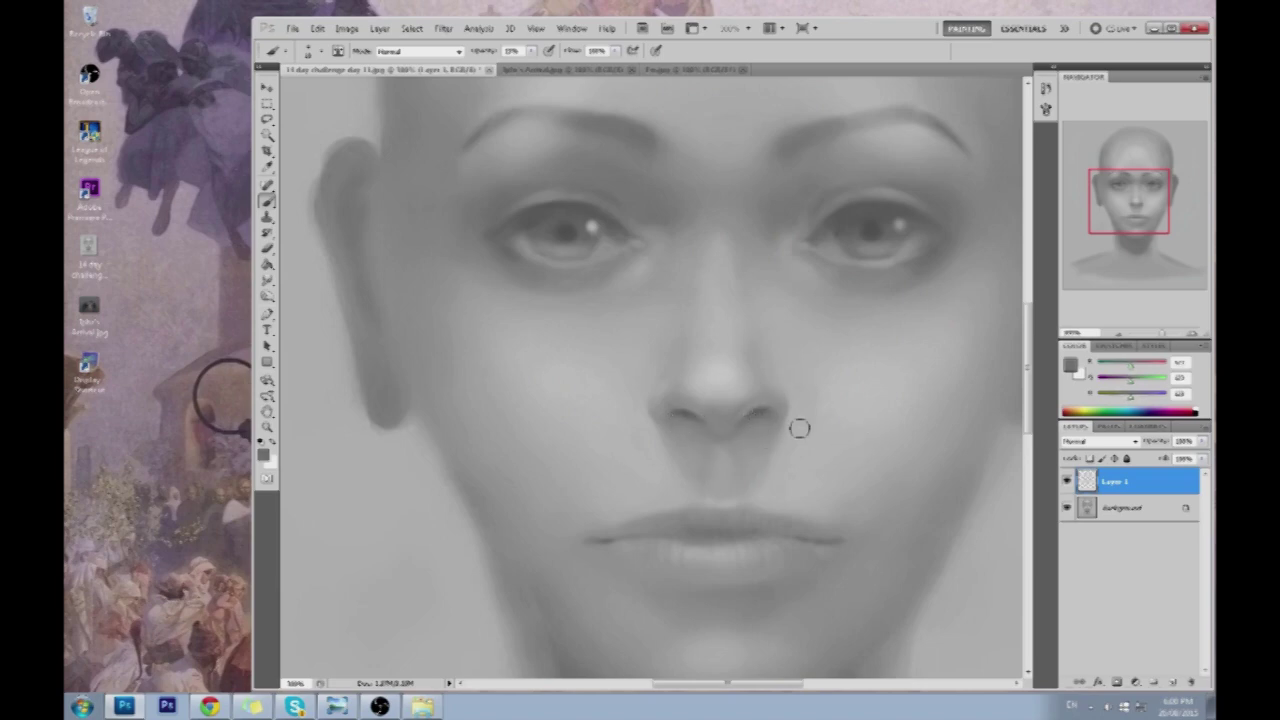
{"action": "left_click", "coordinate": [757, 410], "text": "alt"}
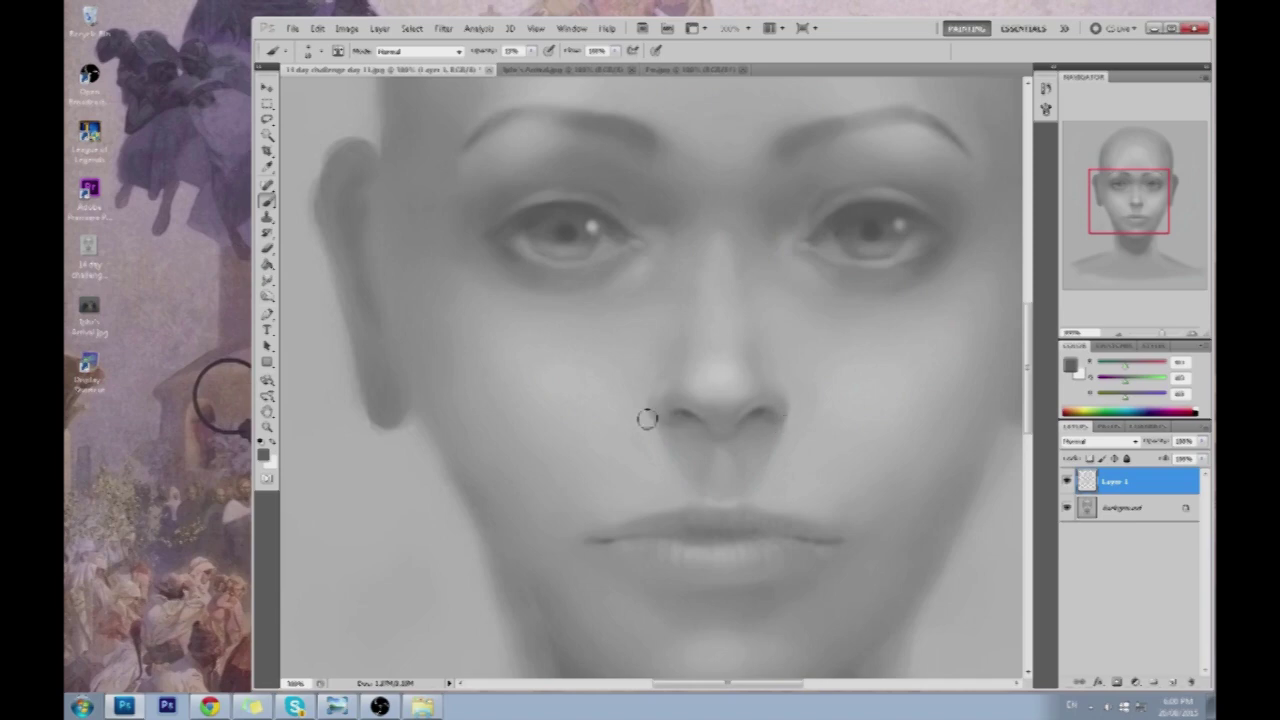
Touch up the shading below the outer part of the right eye
{"action": "mouse_move", "coordinate": [826, 431]}
{"action": "left_mouse_down"}
{"action": "mouse_move", "coordinate": [820, 469]}
{"action": "mouse_move", "coordinate": [811, 446]}
{"action": "mouse_move", "coordinate": [859, 371]}
{"action": "left_mouse_up"}
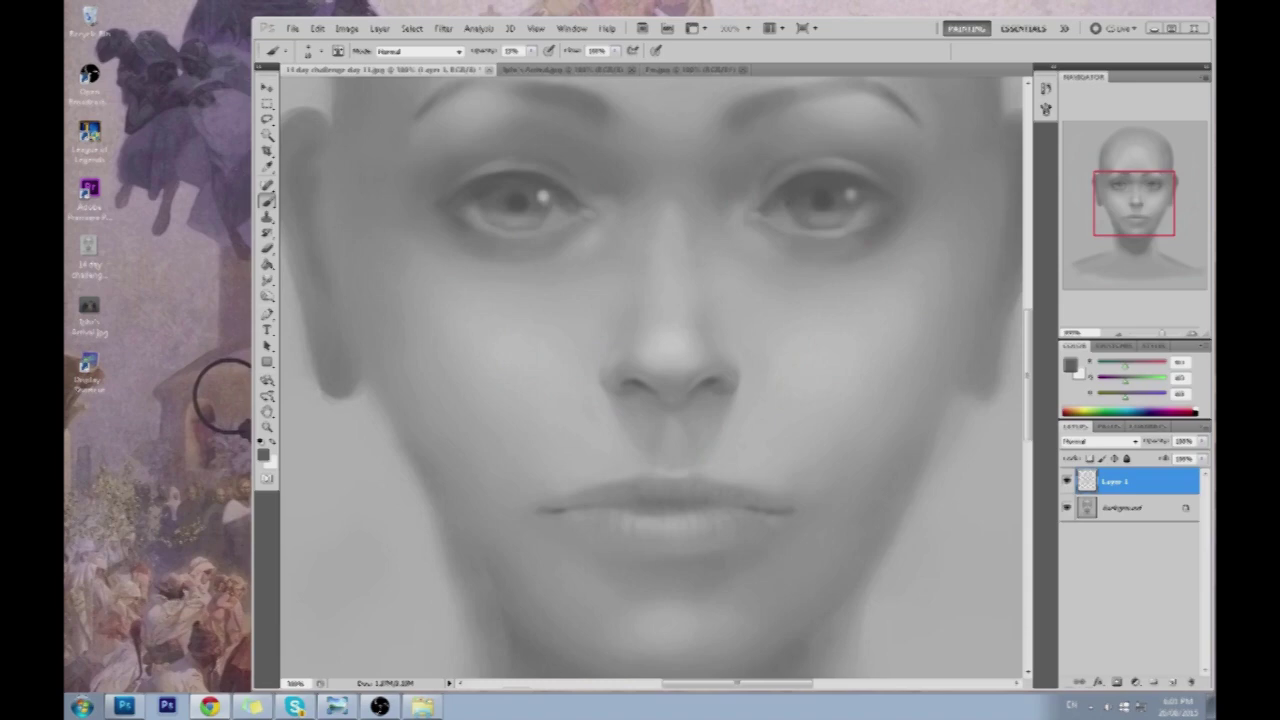
{"action": "left_click", "coordinate": [856, 228]}
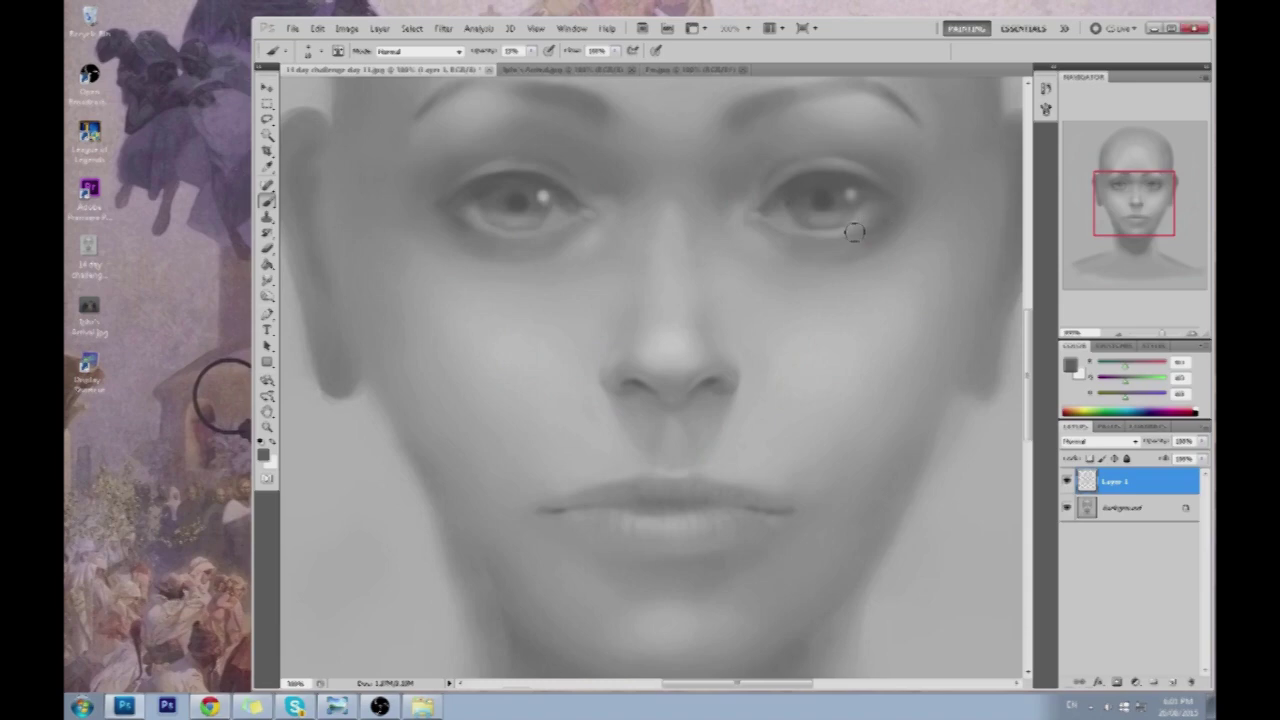
{"action": "left_click_drag", "start_coordinate": [757, 289], "coordinate": [780, 437]}
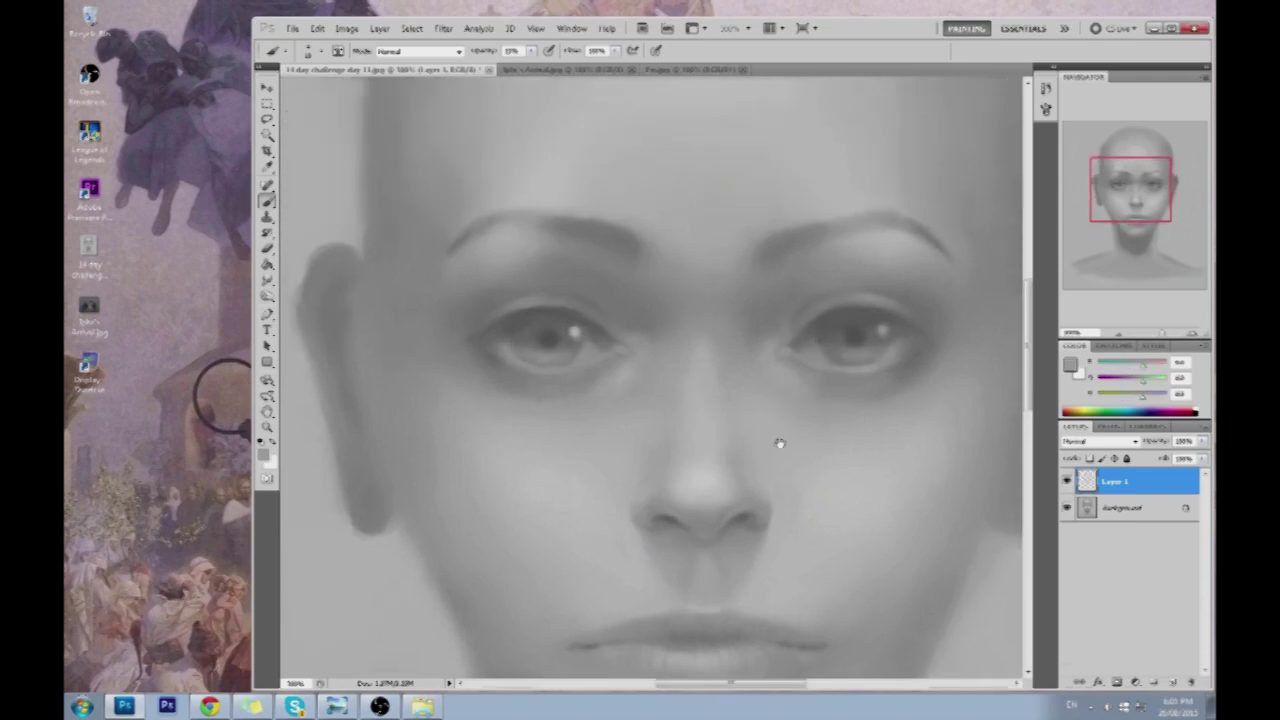
In pure red (ff0000), outline the areas above both brows, the nose and the lower lip, and mark both eyes
{"action": "left_click", "coordinate": [1071, 366]}
{"action": "left_click", "coordinate": [990, 375]}
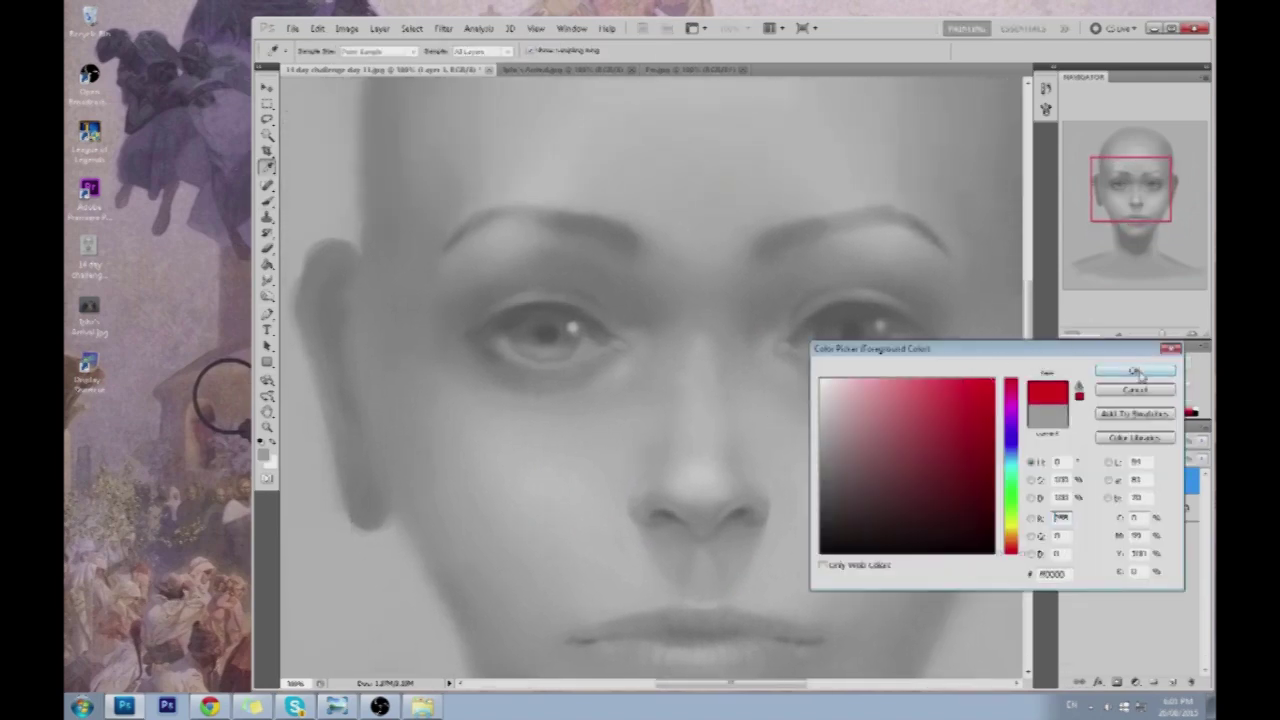
{"action": "left_click", "coordinate": [1136, 367]}
{"action": "key", "text": "ctrl+minus"}
{"action": "key", "text": "ctrl+minus"}
{"action": "left_click_drag", "start_coordinate": [643, 314], "coordinate": [642, 364]}
{"action": "mouse_move", "coordinate": [679, 372]}
{"action": "left_mouse_down"}
{"action": "mouse_move", "coordinate": [667, 319]}
{"action": "mouse_move", "coordinate": [589, 266]}
{"action": "mouse_move", "coordinate": [679, 295]}
{"action": "mouse_move", "coordinate": [663, 257]}
{"action": "left_mouse_up"}
{"action": "mouse_move", "coordinate": [635, 419]}
{"action": "left_mouse_down"}
{"action": "mouse_move", "coordinate": [640, 437]}
{"action": "mouse_move", "coordinate": [672, 426]}
{"action": "left_mouse_up"}
{"action": "left_click_drag", "start_coordinate": [706, 316], "coordinate": [723, 329]}
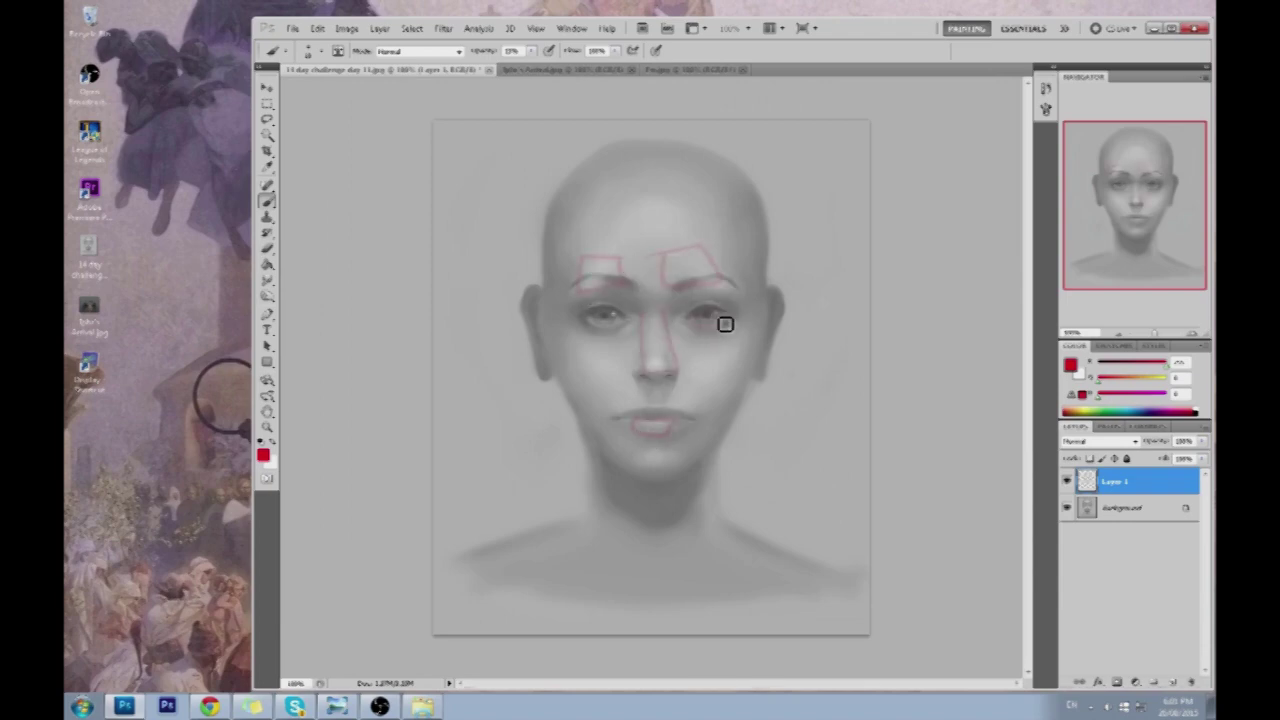
{"action": "left_click_drag", "start_coordinate": [615, 321], "coordinate": [620, 318]}
Mark a red T-shaped zone across the lower forehead and down the nose to the chin
{"action": "left_click_drag", "start_coordinate": [568, 258], "coordinate": [752, 247]}
{"action": "mouse_move", "coordinate": [652, 262]}
{"action": "left_mouse_down"}
{"action": "mouse_move", "coordinate": [674, 432]}
{"action": "mouse_move", "coordinate": [659, 462]}
{"action": "left_mouse_up"}
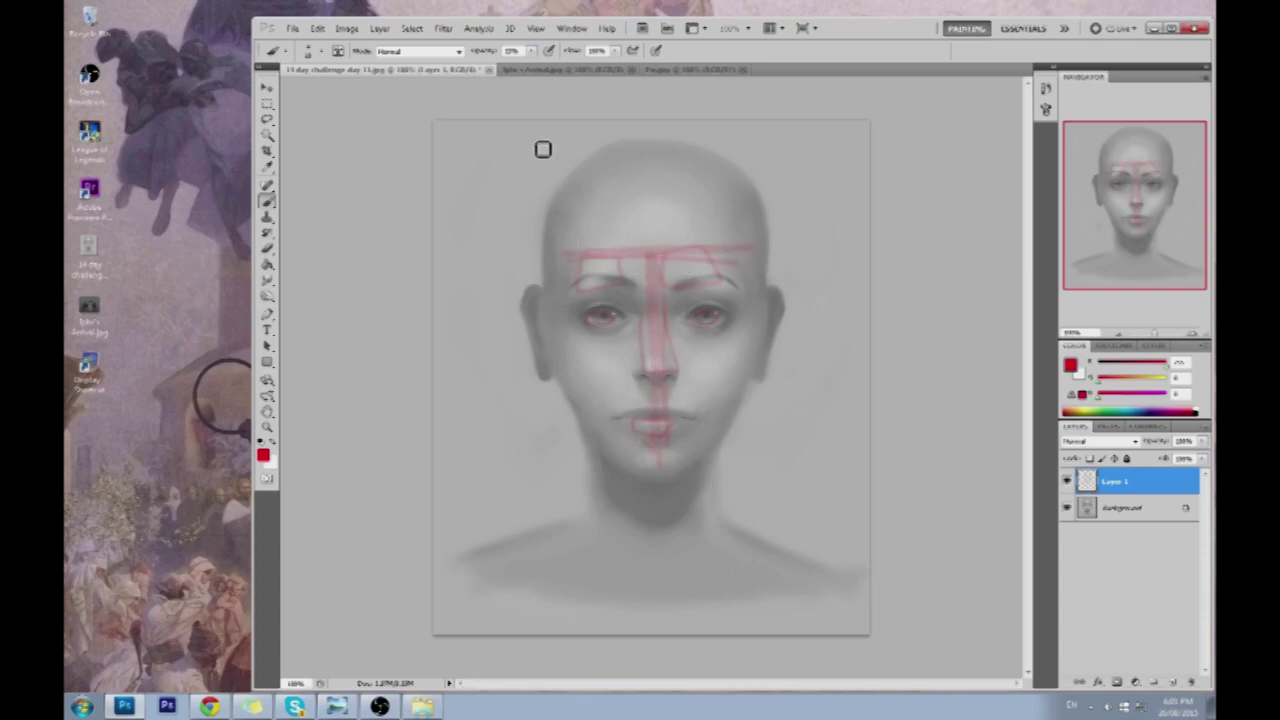
{"action": "mouse_move", "coordinate": [730, 272]}
{"action": "left_mouse_down"}
{"action": "mouse_move", "coordinate": [614, 276]}
{"action": "mouse_move", "coordinate": [738, 275]}
{"action": "mouse_move", "coordinate": [614, 264]}
{"action": "mouse_move", "coordinate": [563, 289]}
{"action": "mouse_move", "coordinate": [634, 280]}
{"action": "mouse_move", "coordinate": [666, 246]}
{"action": "left_mouse_up"}
{"action": "mouse_move", "coordinate": [753, 284]}
{"action": "left_mouse_down"}
{"action": "mouse_move", "coordinate": [583, 277]}
{"action": "mouse_move", "coordinate": [734, 271]}
{"action": "mouse_move", "coordinate": [621, 270]}
{"action": "mouse_move", "coordinate": [660, 443]}
{"action": "mouse_move", "coordinate": [654, 349]}
{"action": "mouse_move", "coordinate": [609, 271]}
{"action": "left_mouse_up"}
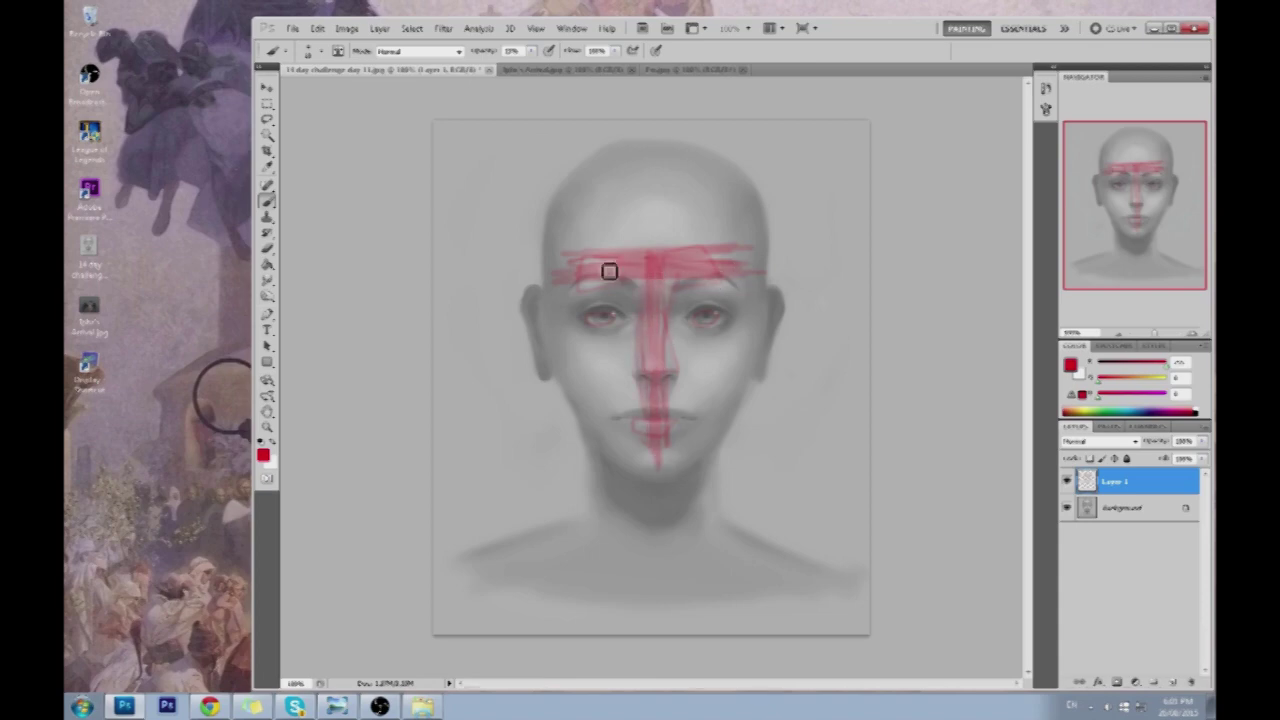
Undo all the red zone markings on the face
{"action": "key", "text": "ctrl+alt+z"}
{"action": "key", "text": "ctrl+alt+z"}
{"action": "key", "text": "ctrl+alt+z"}
{"action": "key", "text": "ctrl+alt+z"}
{"action": "key", "text": "ctrl+alt+z"}
{"action": "key", "text": "ctrl+alt+z"}
{"action": "key", "text": "ctrl+alt+z"}
{"action": "key", "text": "ctrl+alt+z"}
{"action": "key", "text": "ctrl+alt+z"}
{"action": "key", "text": "ctrl+alt+z"}
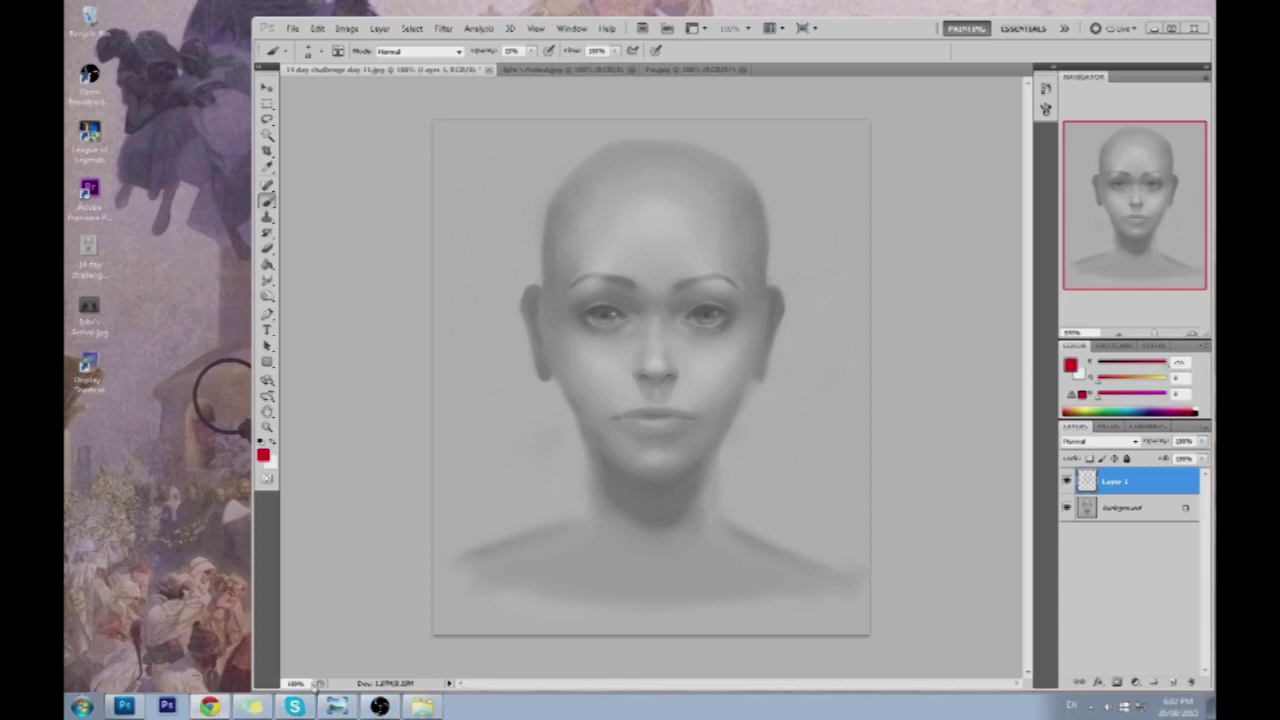
Merge the shading layer into the background
{"action": "left_click", "coordinate": [1066, 482]}
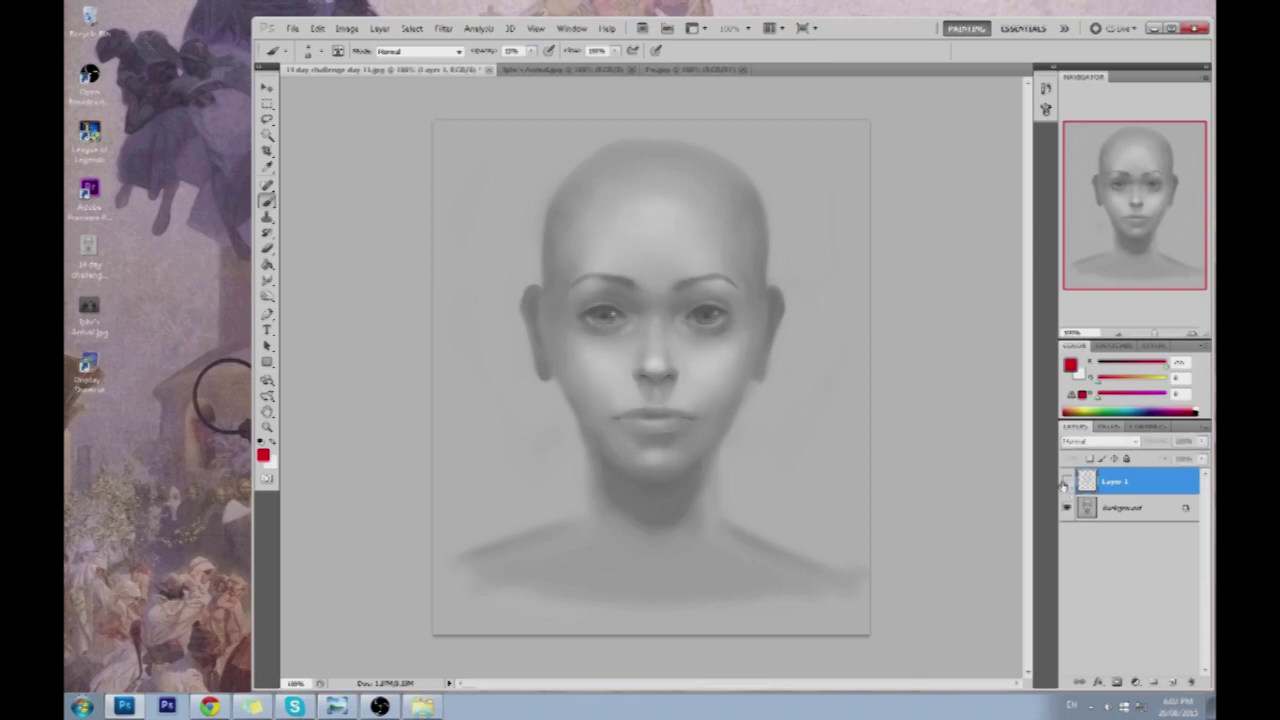
{"action": "right_click", "coordinate": [1140, 490]}
{"action": "left_click", "coordinate": [1140, 449]}
Pick a near-black grey as the foreground colour and darken the pupils of both eyes
{"action": "left_click", "coordinate": [1064, 365]}
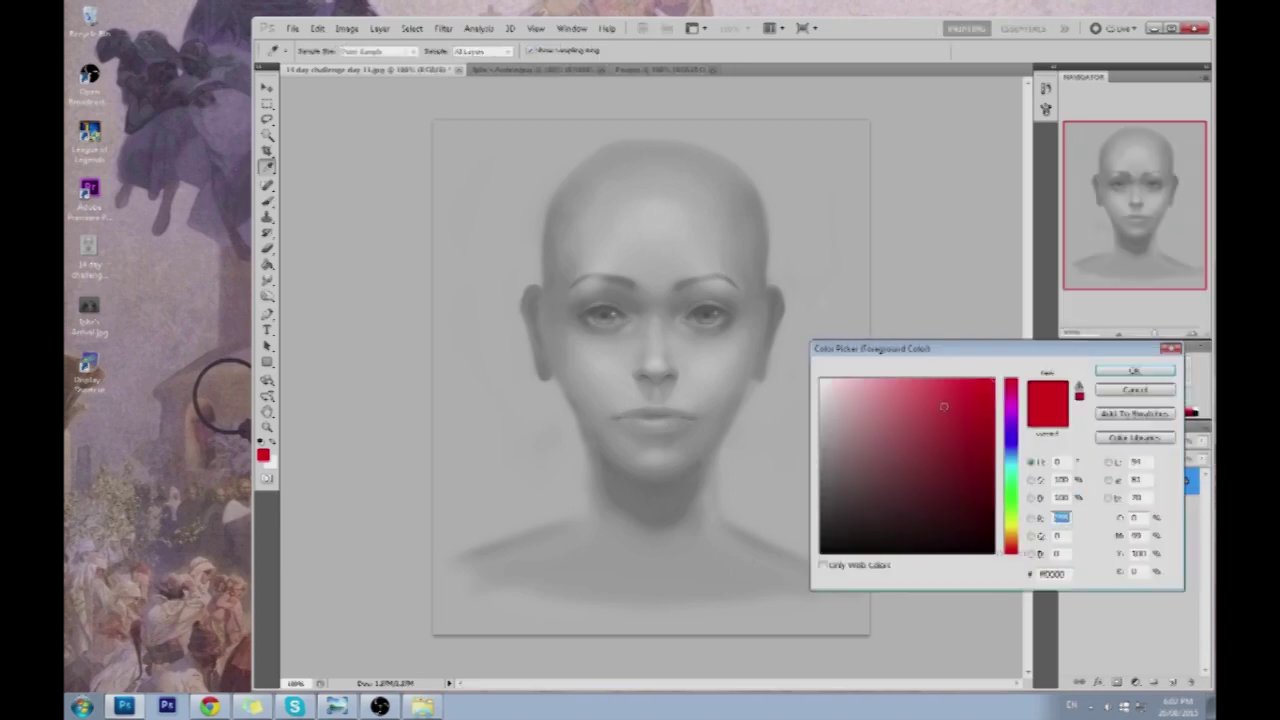
{"action": "left_click_drag", "start_coordinate": [847, 528], "coordinate": [820, 534]}
{"action": "left_click", "coordinate": [716, 308]}
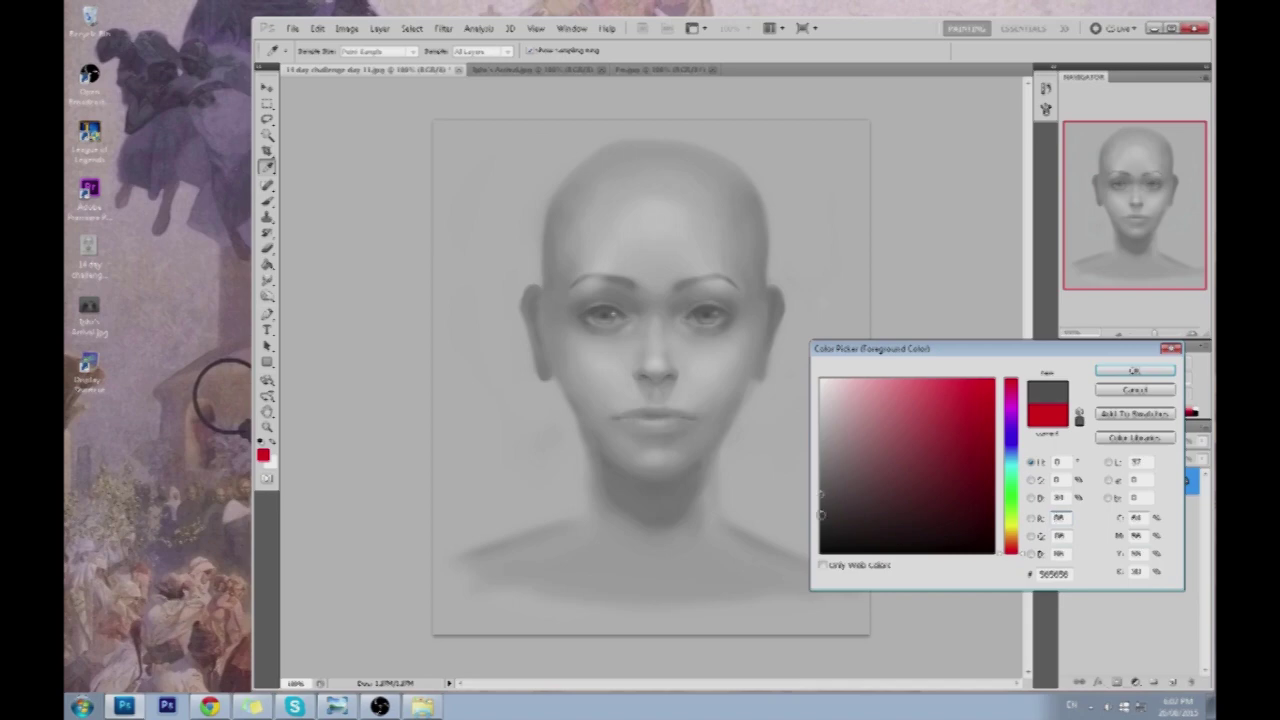
{"action": "left_click", "coordinate": [1134, 371]}
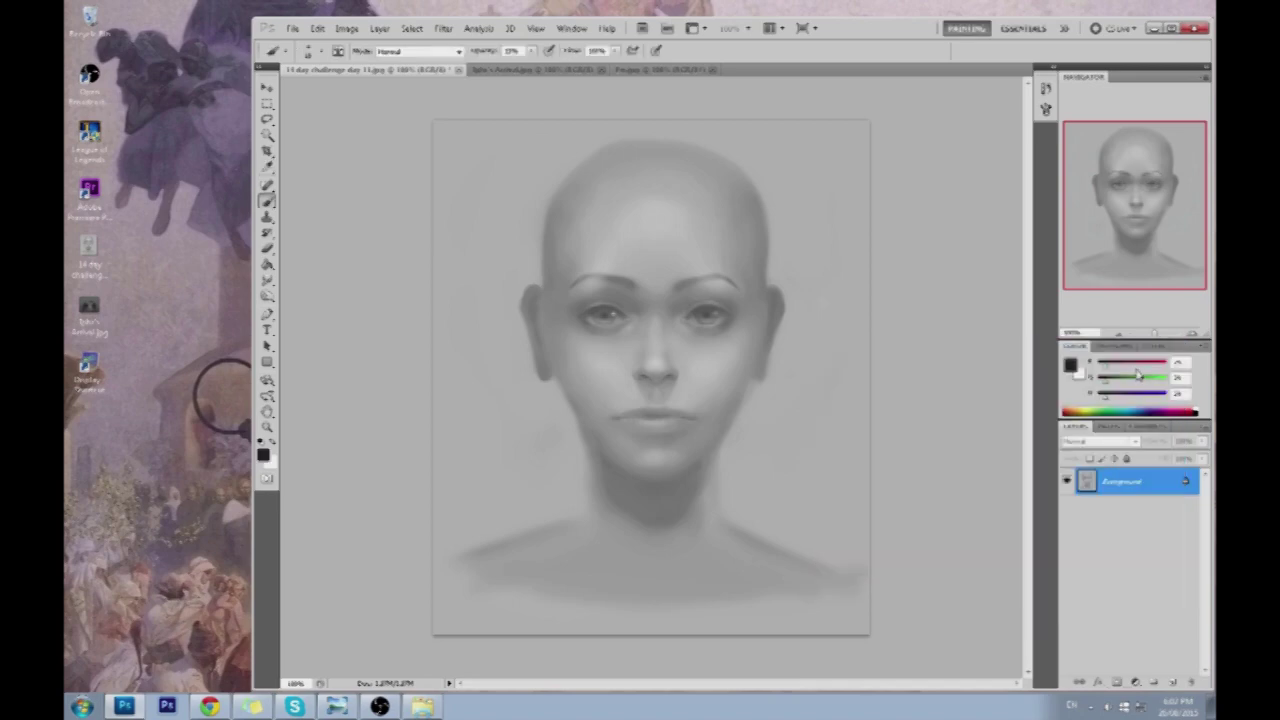
{"action": "key", "text": "z"}
{"action": "mouse_move", "coordinate": [503, 223]}
{"action": "left_mouse_down"}
{"action": "mouse_move", "coordinate": [798, 374]}
{"action": "mouse_move", "coordinate": [794, 416]}
{"action": "left_mouse_up"}
{"action": "key", "text": "b"}
{"action": "left_click_drag", "start_coordinate": [550, 414], "coordinate": [541, 420]}
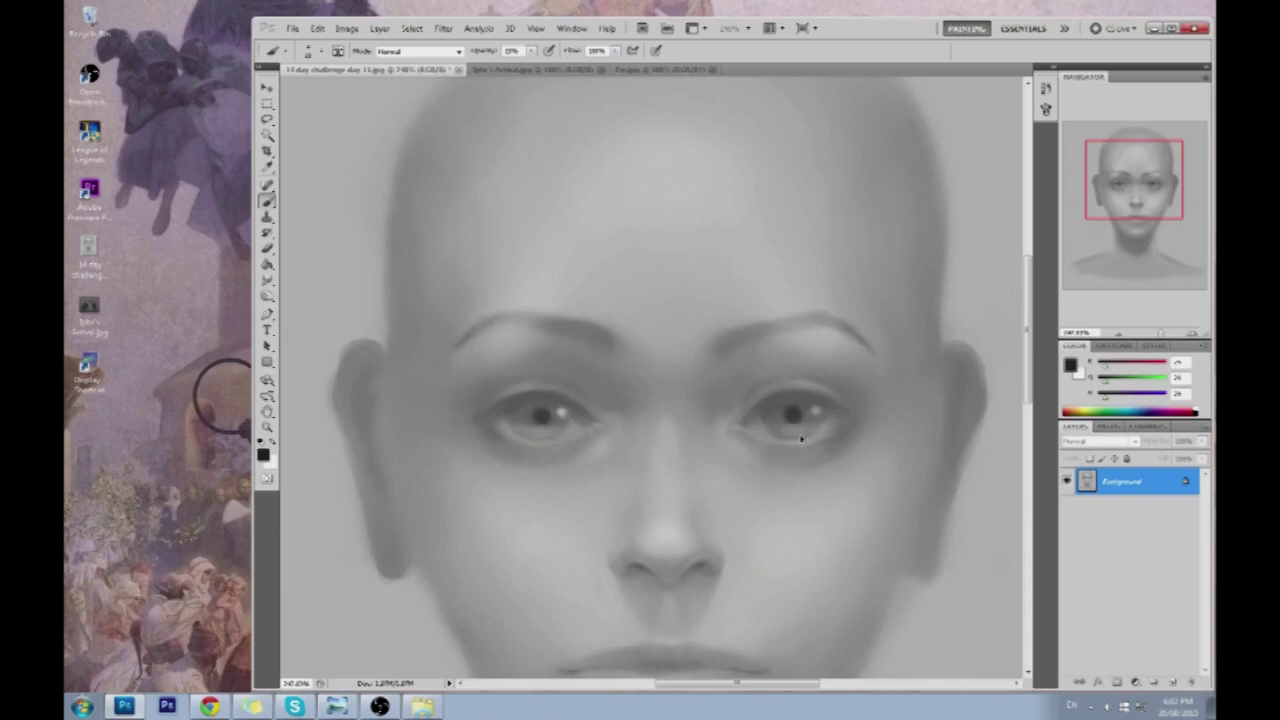
{"action": "key", "text": "ctrl+1"}
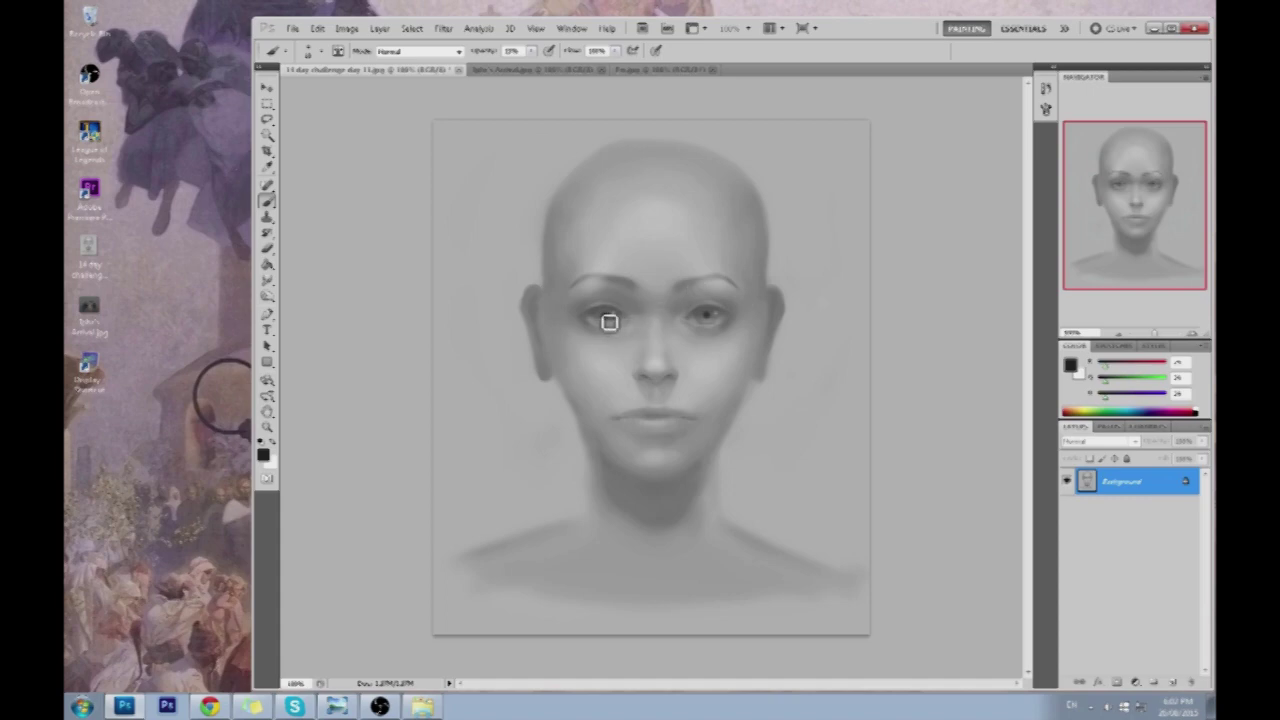
Sharpen the eyes with the Sharpen tool and touch up both irises with greys sampled from the eyes
{"action": "right_click", "coordinate": [267, 283]}
{"action": "left_click", "coordinate": [305, 292]}
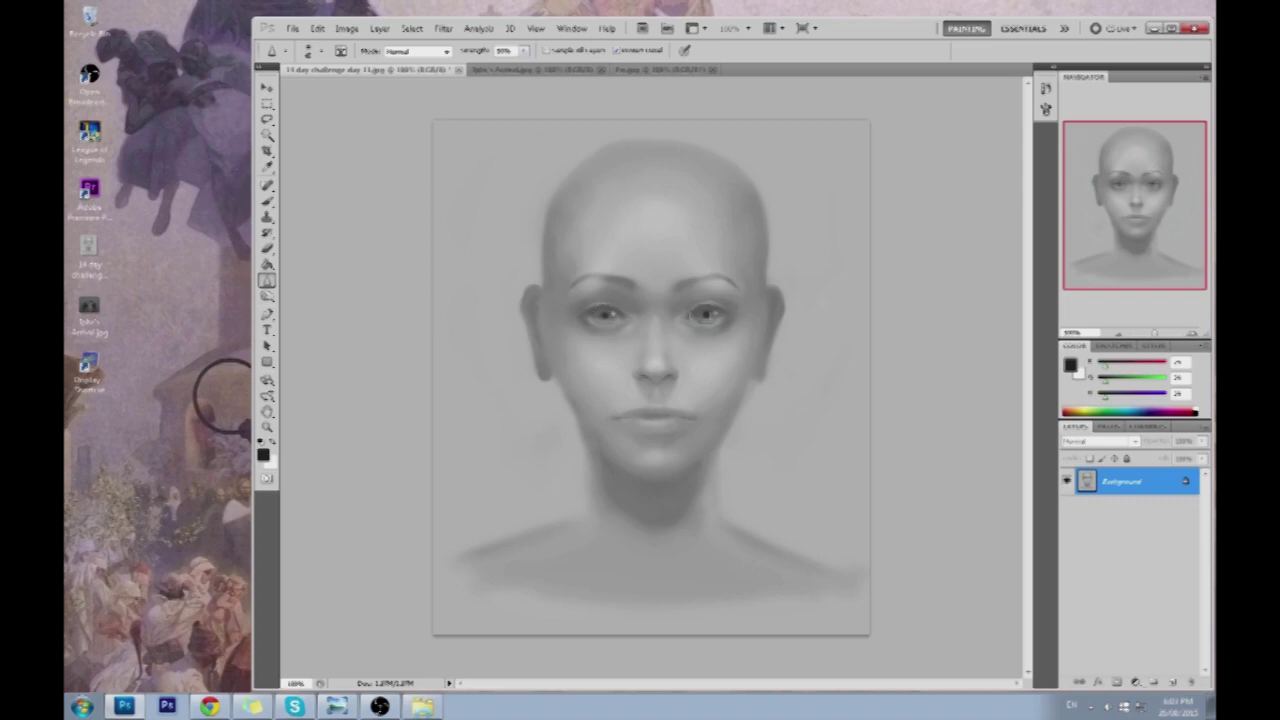
{"action": "key", "text": "b"}
{"action": "left_click", "coordinate": [707, 315], "text": "alt"}
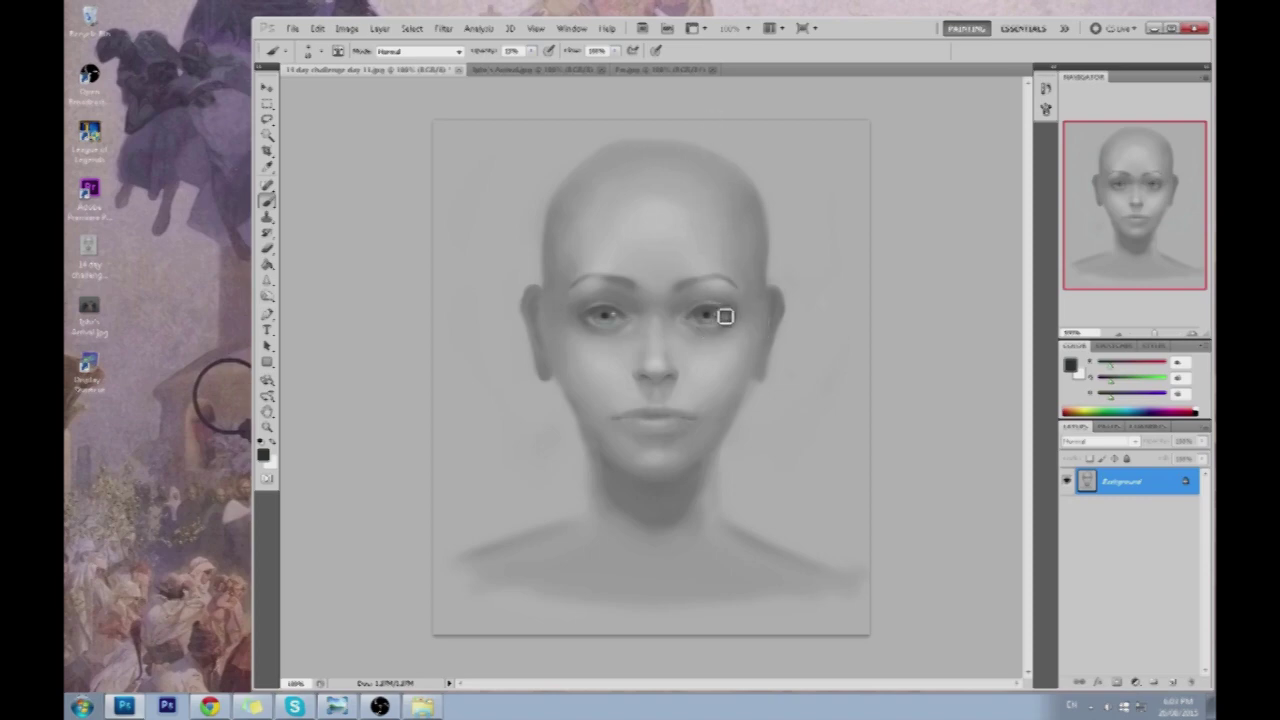
{"action": "key", "text": "["}
{"action": "left_click_drag", "start_coordinate": [719, 314], "coordinate": [708, 313]}
{"action": "left_click", "coordinate": [597, 315], "text": "alt"}
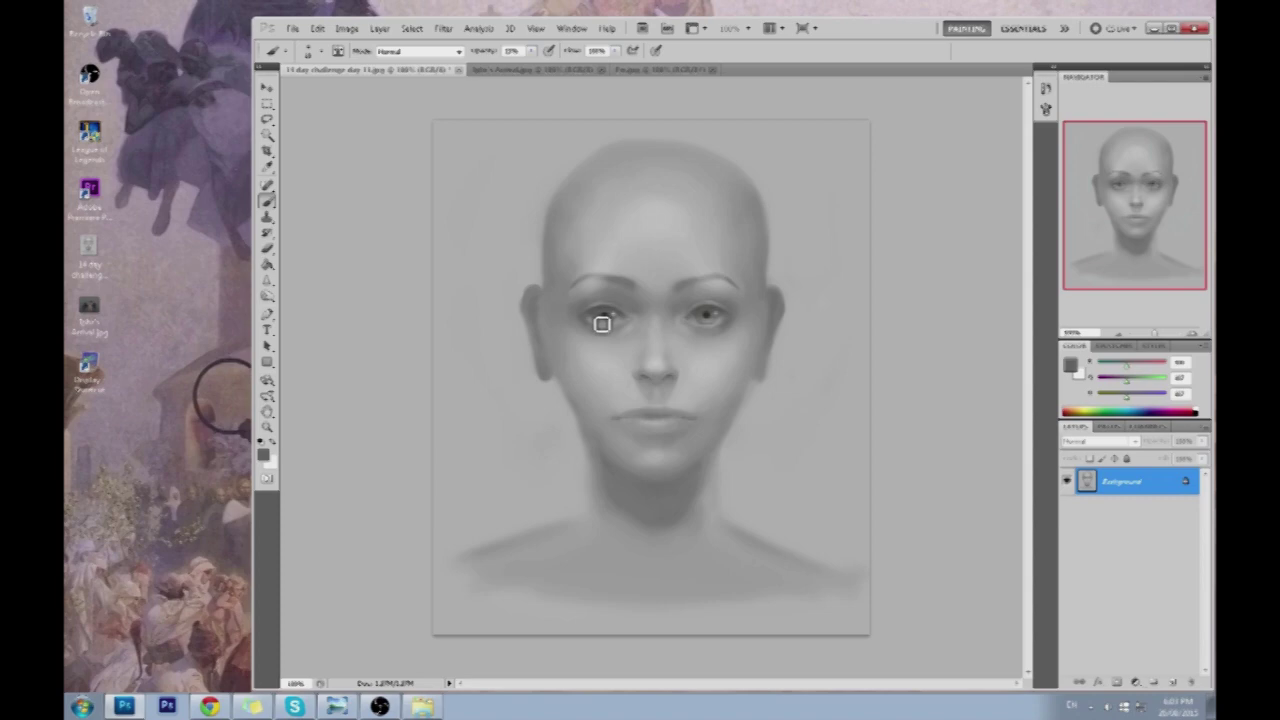
{"action": "left_click", "coordinate": [712, 312], "text": "alt"}
{"action": "left_click", "coordinate": [599, 308], "text": "alt"}
{"action": "left_click", "coordinate": [612, 310], "text": "alt"}
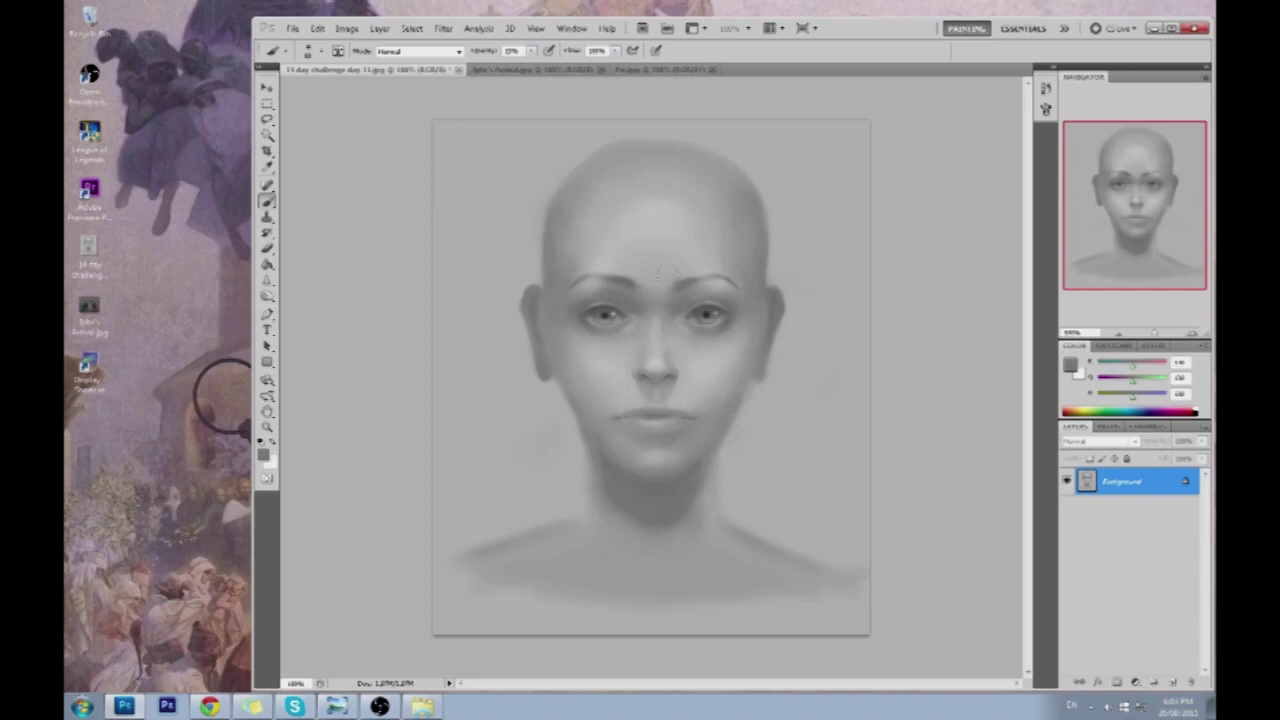
Refine the edges of both eyebrows with greys sampled around the brows
{"action": "left_click", "coordinate": [624, 277], "text": "alt"}
{"action": "left_click", "coordinate": [683, 268], "text": "alt"}
{"action": "left_click", "coordinate": [688, 266], "text": "alt"}
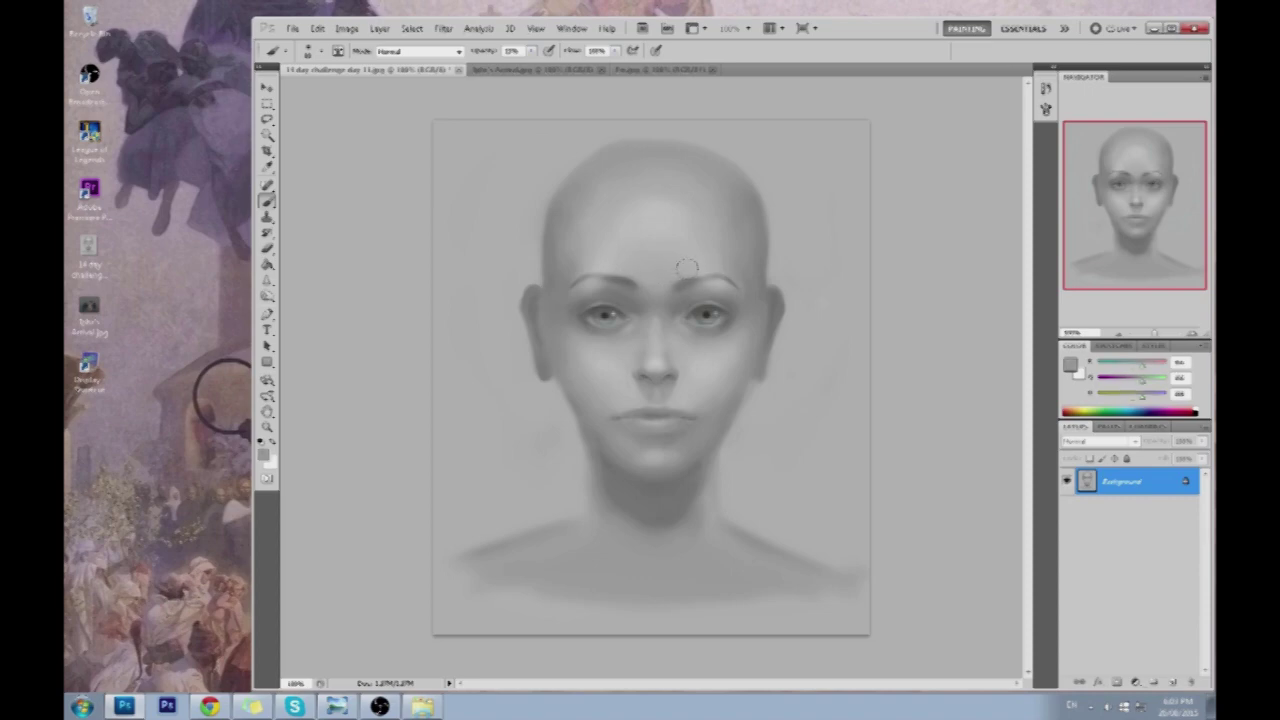
{"action": "left_click", "coordinate": [703, 279], "text": "alt"}
{"action": "left_click", "coordinate": [587, 278], "text": "alt"}
Compare the portrait with the open colour painting of the woman holding a knife
{"action": "left_click", "coordinate": [660, 69]}
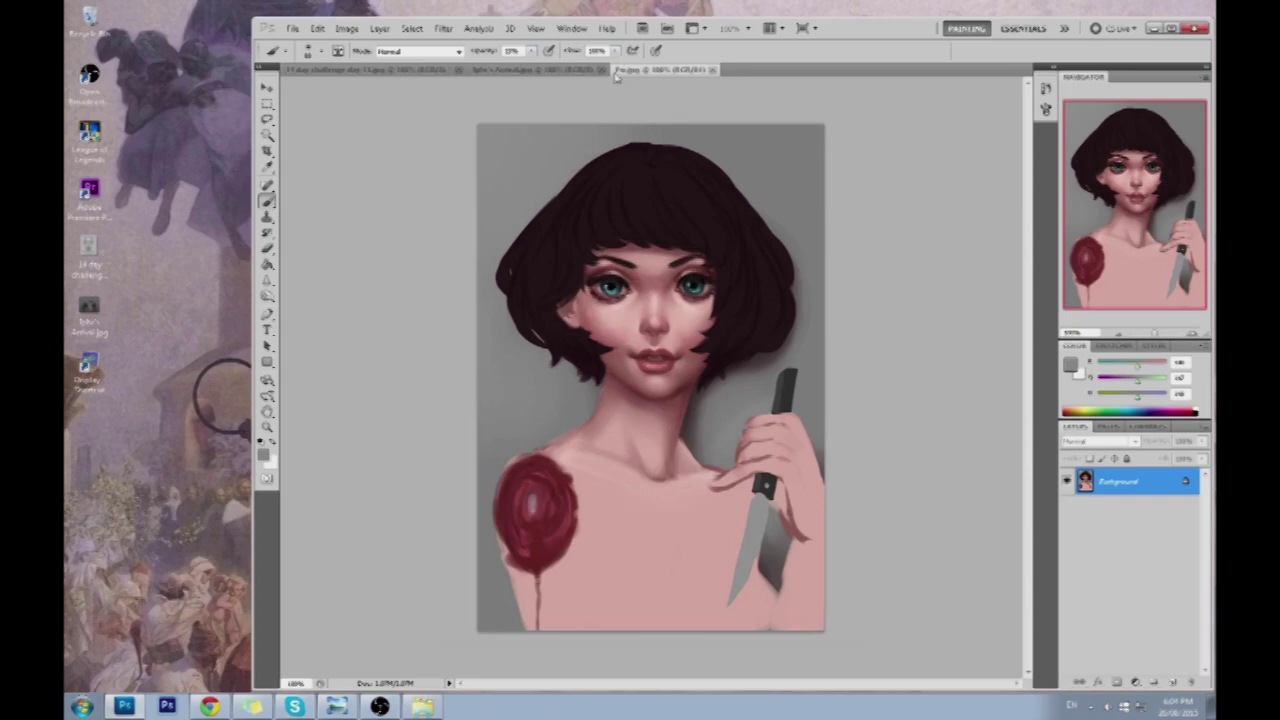
{"action": "left_click", "coordinate": [400, 70]}
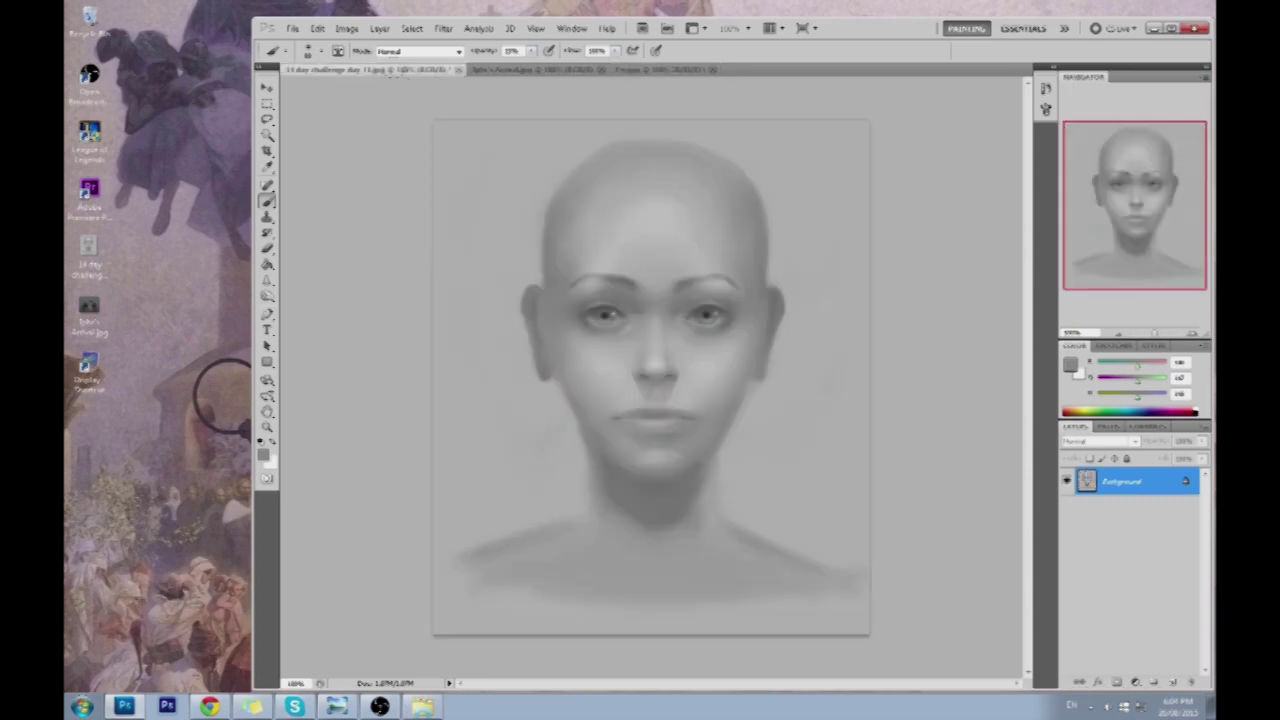
{"action": "left_click", "coordinate": [650, 70]}
{"action": "left_click", "coordinate": [408, 70]}
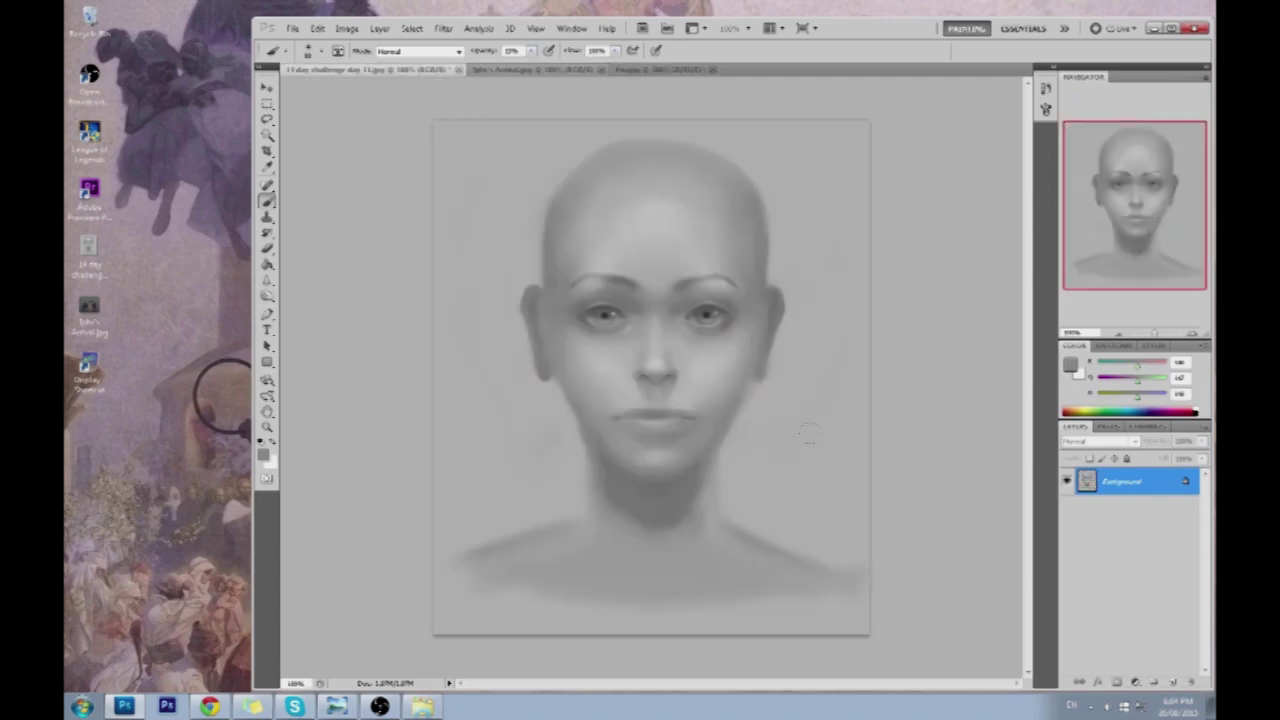
Soften the shading around both mouth corners with greys sampled beside the mouth
{"action": "left_click", "coordinate": [691, 418], "text": "alt"}
{"action": "left_click", "coordinate": [603, 408], "text": "alt"}
{"action": "left_click", "coordinate": [708, 402], "text": "alt"}
{"action": "left_click", "coordinate": [609, 411], "text": "alt"}
{"action": "left_click", "coordinate": [610, 410], "text": "alt"}
{"action": "left_click", "coordinate": [607, 410], "text": "alt"}
{"action": "left_click", "coordinate": [608, 406], "text": "alt"}
{"action": "left_click", "coordinate": [681, 406], "text": "alt"}
Narrow the mouth with the Liquify filter, nudging its corners inward with a smaller Forward Warp brush
{"action": "left_click", "coordinate": [443, 28]}
{"action": "left_click", "coordinate": [473, 110]}
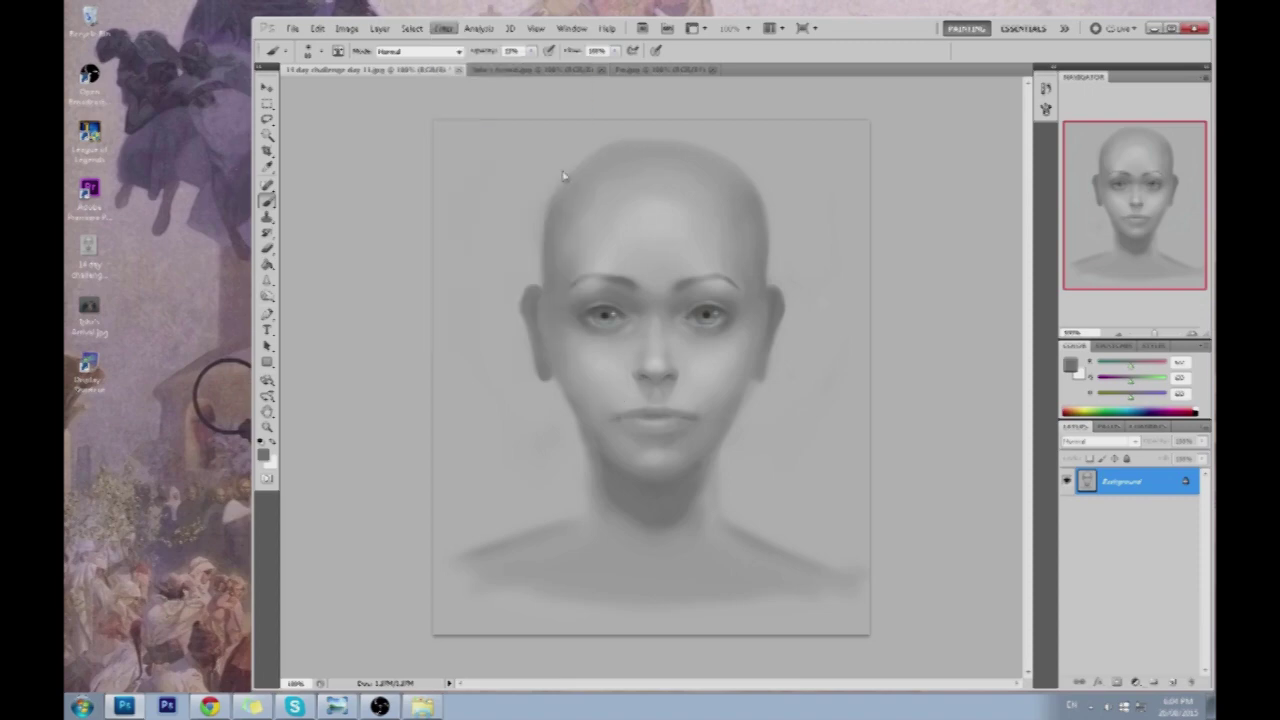
{"action": "left_click", "coordinate": [1150, 114]}
{"action": "left_click_drag", "start_coordinate": [1118, 134], "coordinate": [1110, 137]}
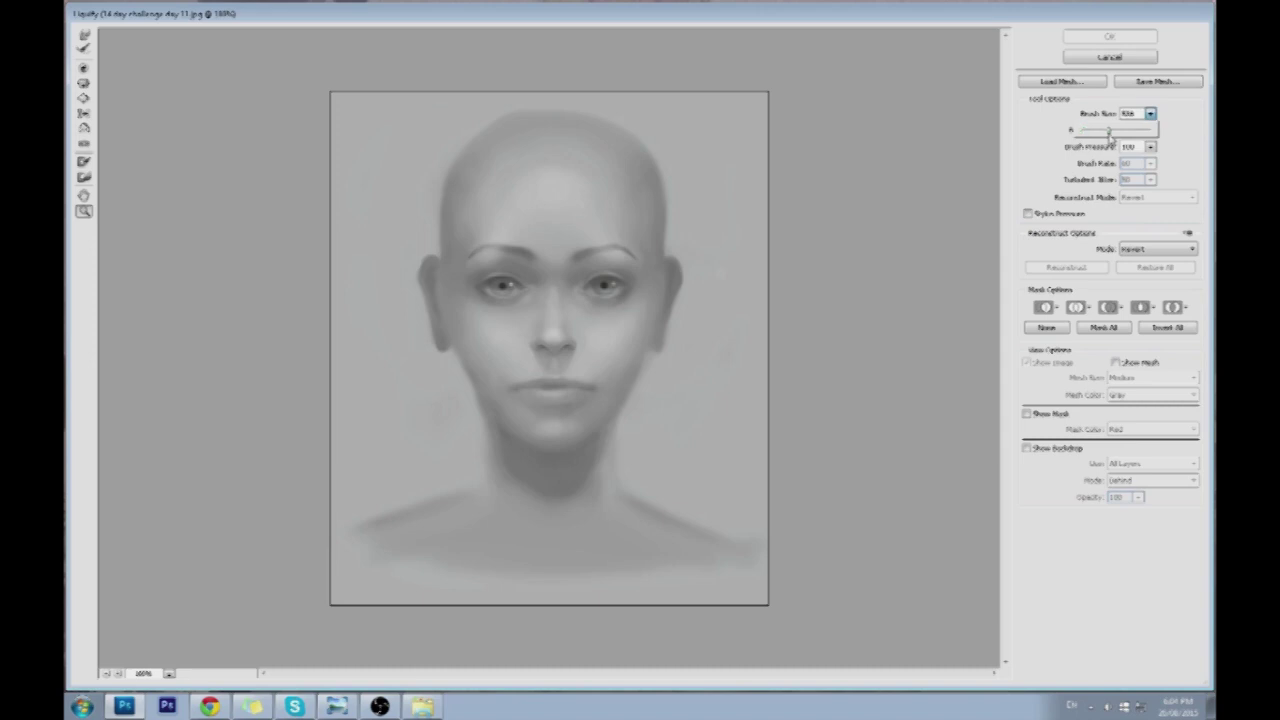
{"action": "left_click", "coordinate": [84, 34]}
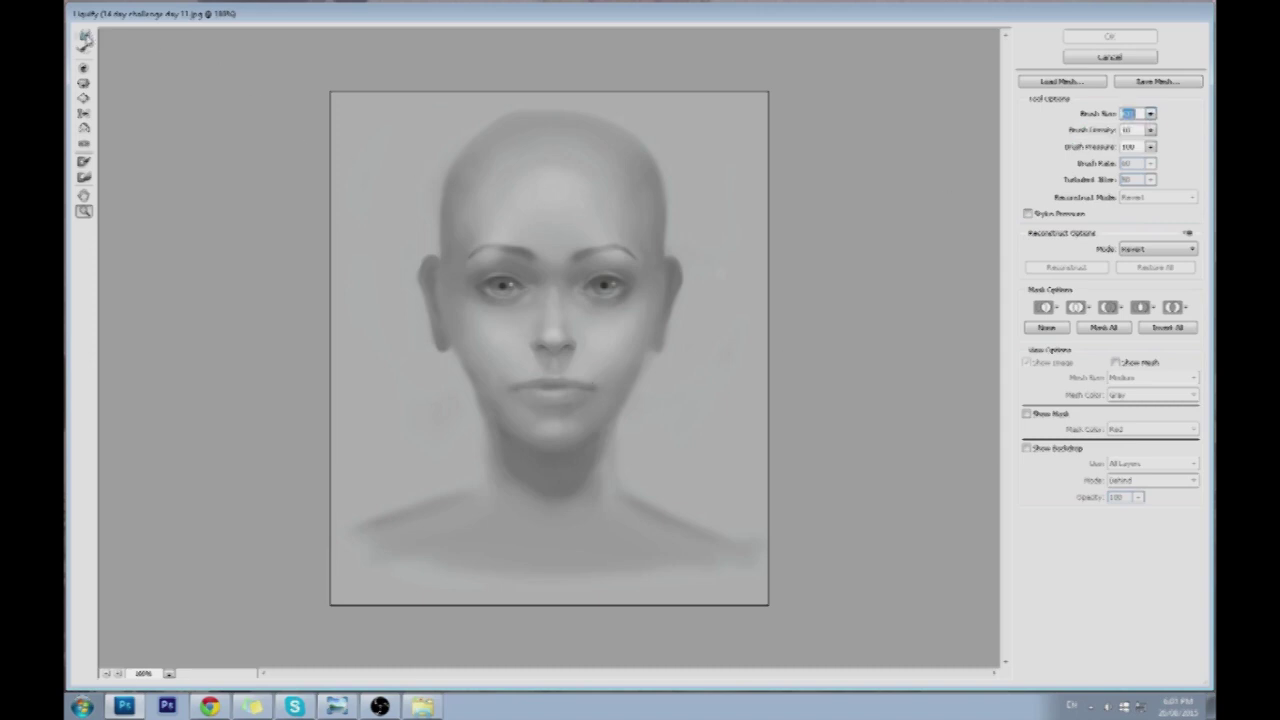
{"action": "left_click", "coordinate": [1150, 114]}
{"action": "left_click_drag", "start_coordinate": [1128, 131], "coordinate": [1088, 139]}
{"action": "left_click", "coordinate": [586, 386]}
{"action": "left_click_drag", "start_coordinate": [589, 389], "coordinate": [609, 390]}
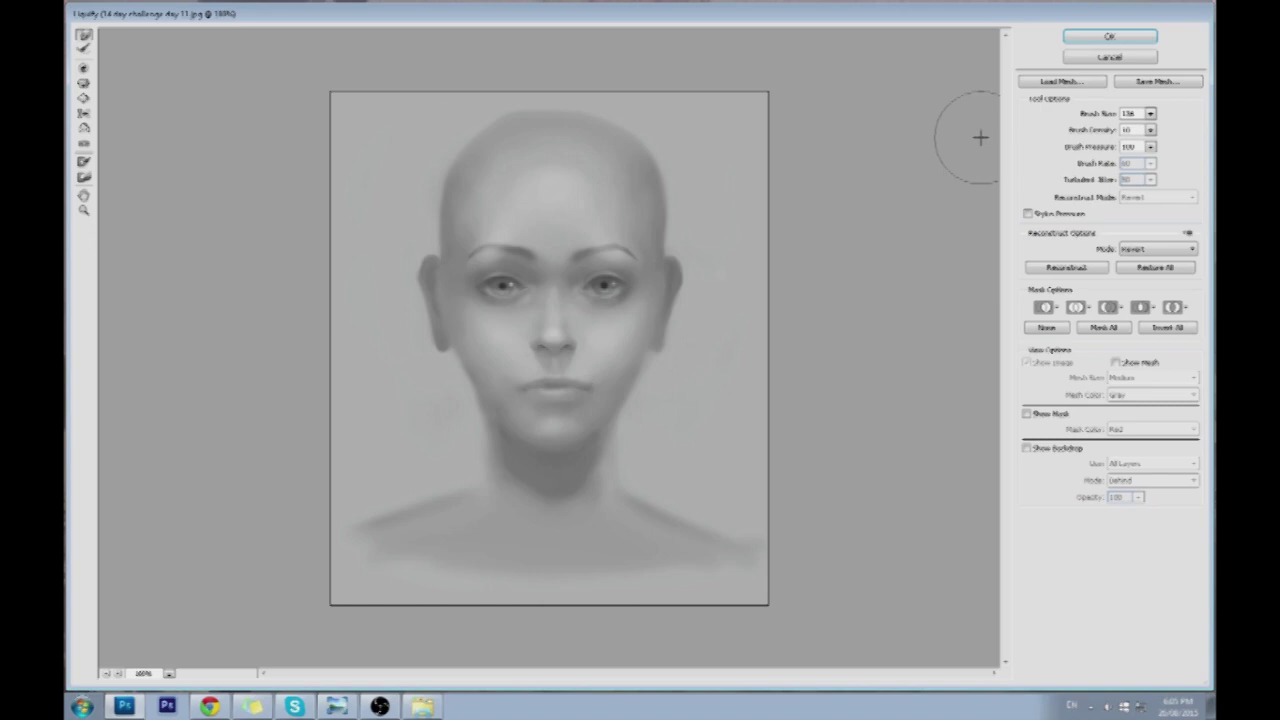
{"action": "left_click", "coordinate": [1109, 36]}
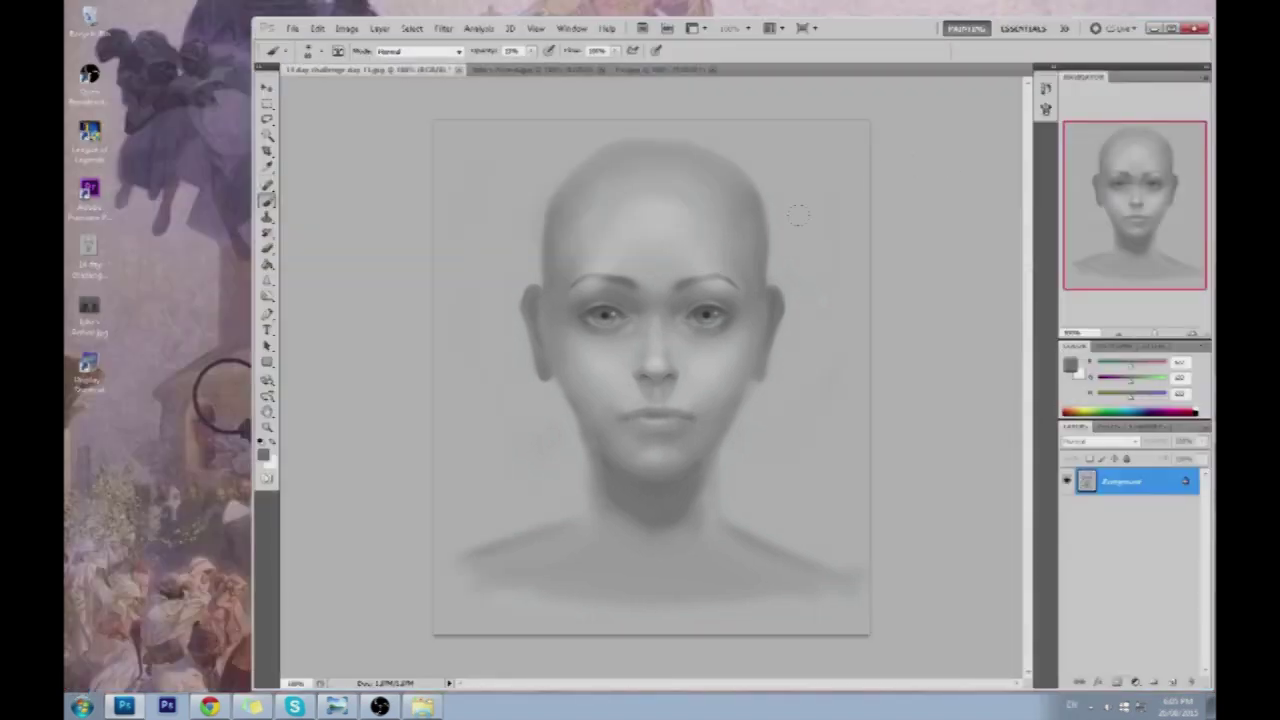
Smooth the shading of the chin, jaw and lower cheek with greys sampled from those areas
{"action": "left_click", "coordinate": [608, 437], "text": "alt"}
{"action": "left_click", "coordinate": [615, 452], "text": "alt"}
{"action": "left_click", "coordinate": [614, 463], "text": "alt"}
{"action": "left_click", "coordinate": [636, 442], "text": "alt"}
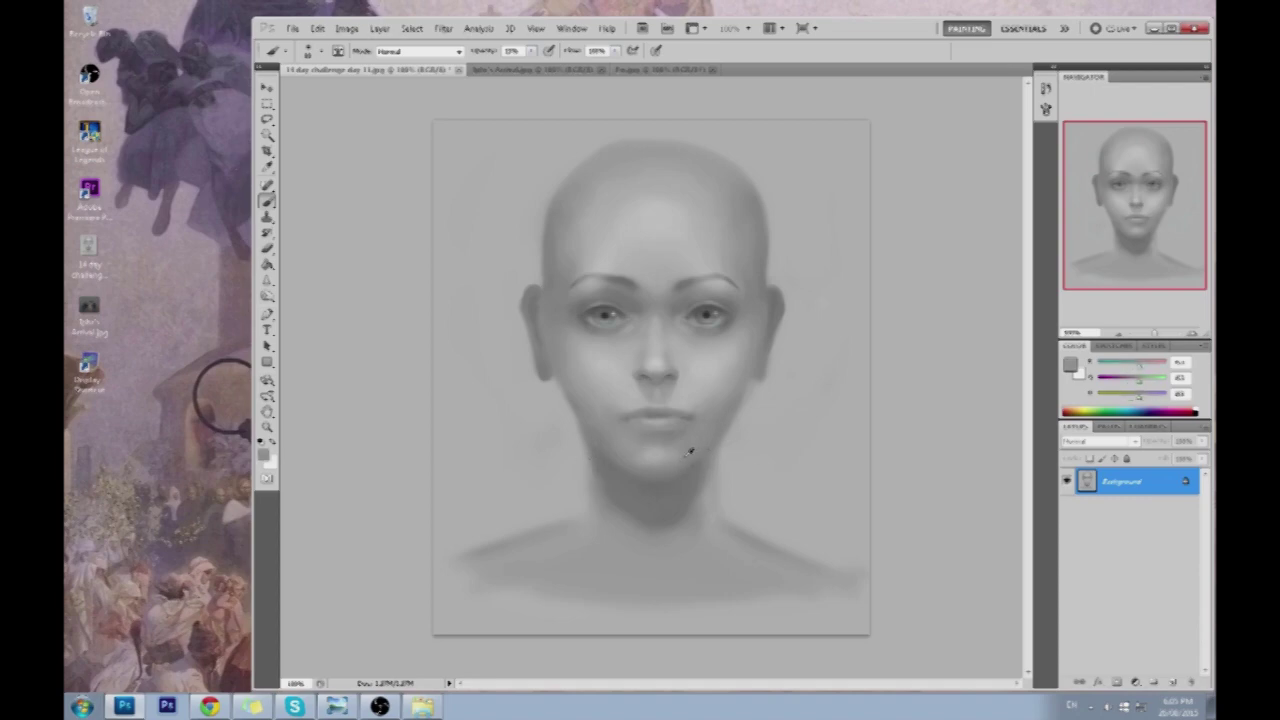
{"action": "left_click", "coordinate": [606, 432], "text": "alt"}
{"action": "left_click", "coordinate": [616, 374], "text": "alt"}
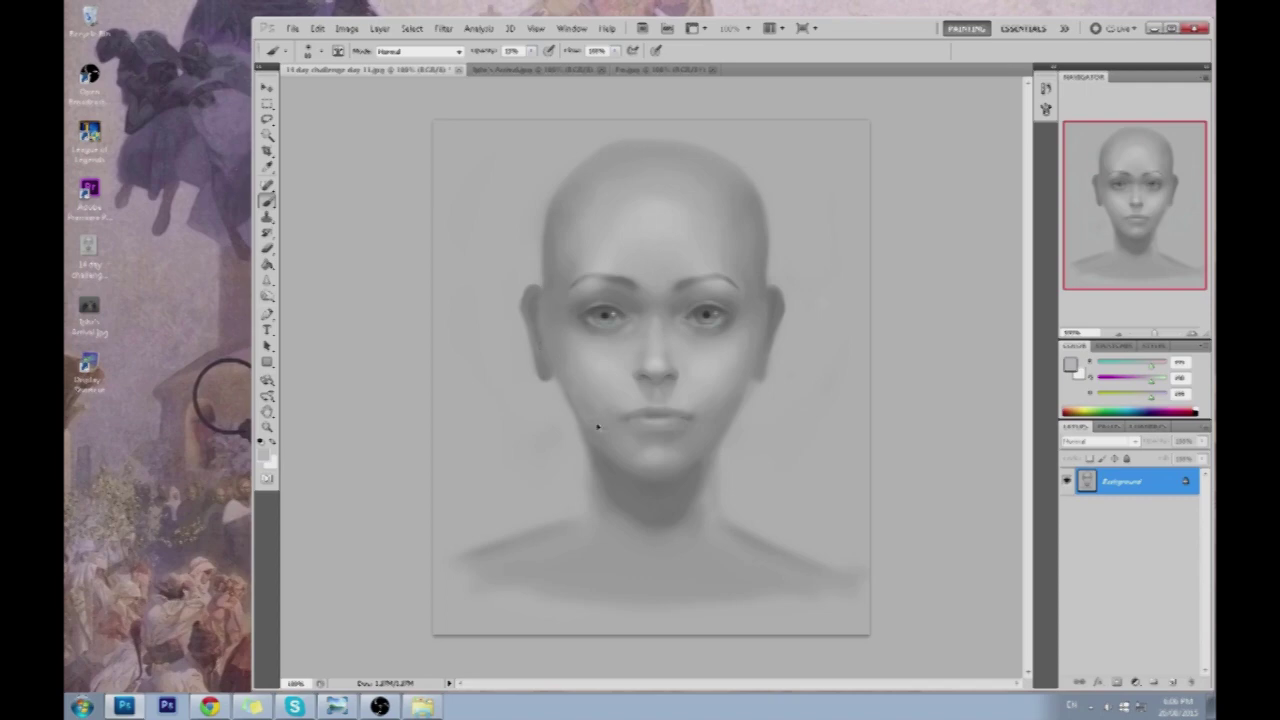
Add a new layer and blend the lower cheeks and jaw edge with a grey sampled from the jaw
{"action": "left_click", "coordinate": [1174, 682]}
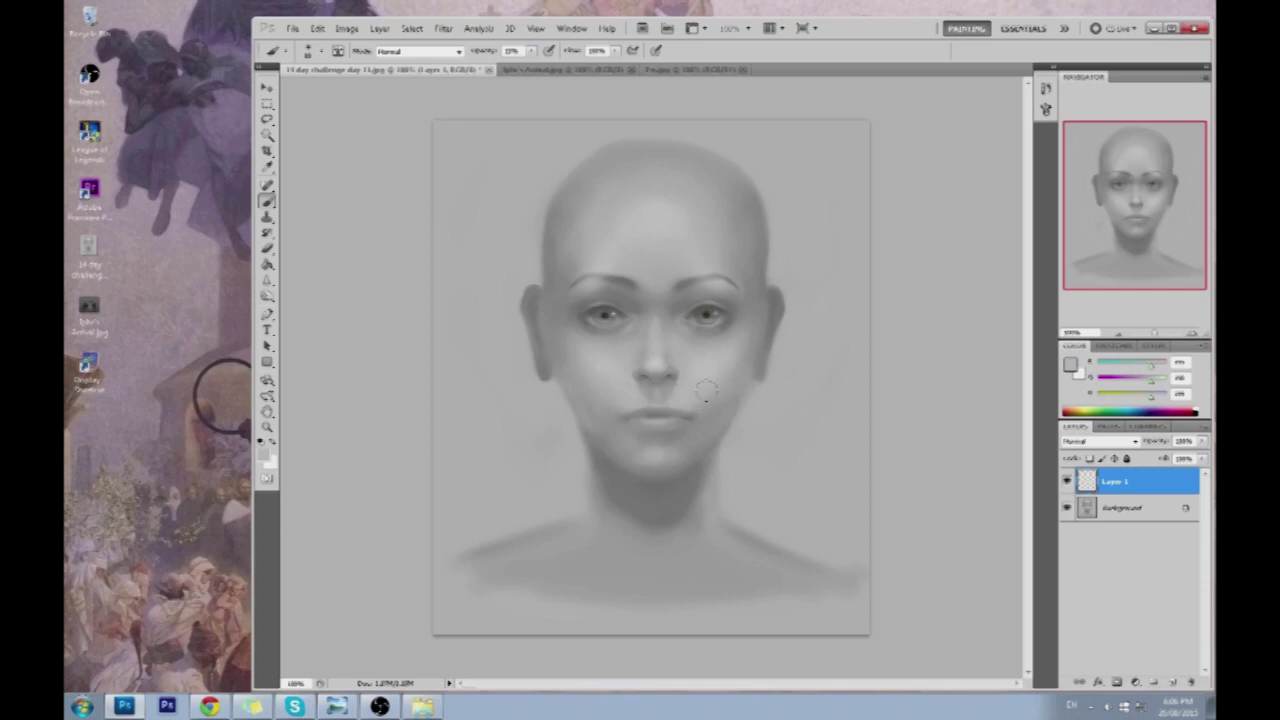
{"action": "key", "text": "e"}
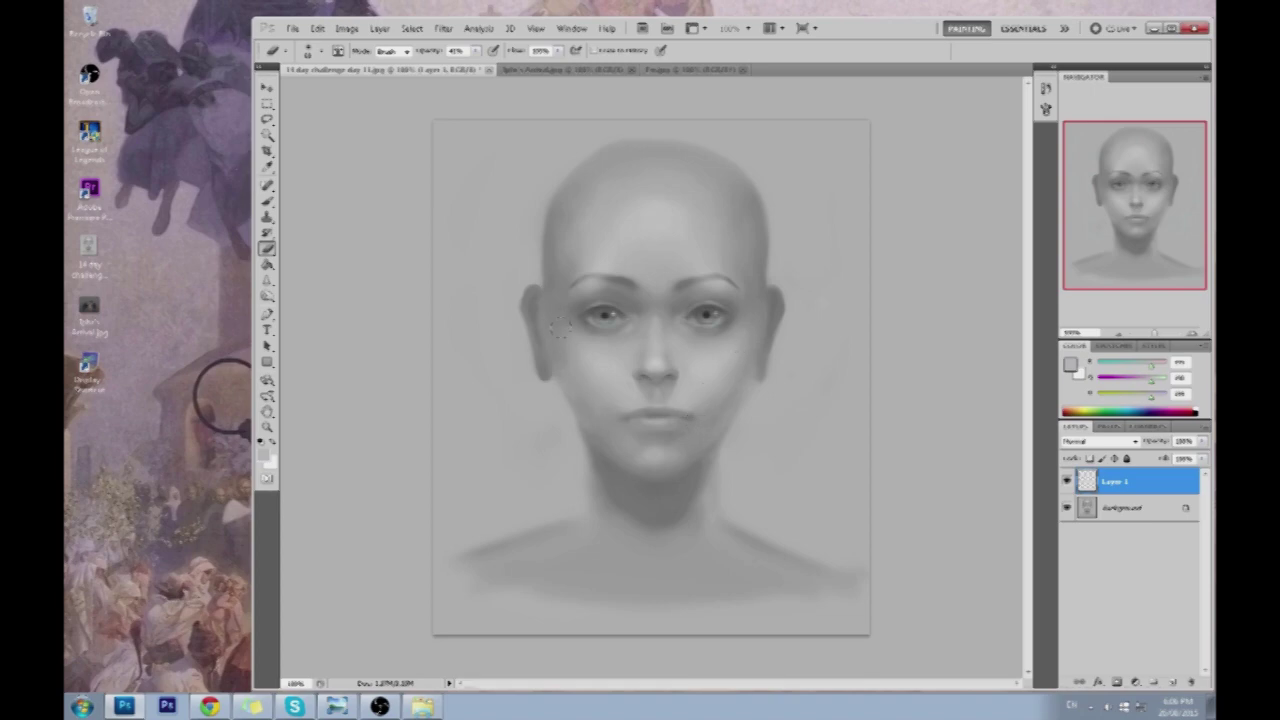
{"action": "key", "text": "b"}
{"action": "key", "text": "e"}
{"action": "key", "text": "b"}
{"action": "left_click", "coordinate": [591, 420], "text": "alt"}
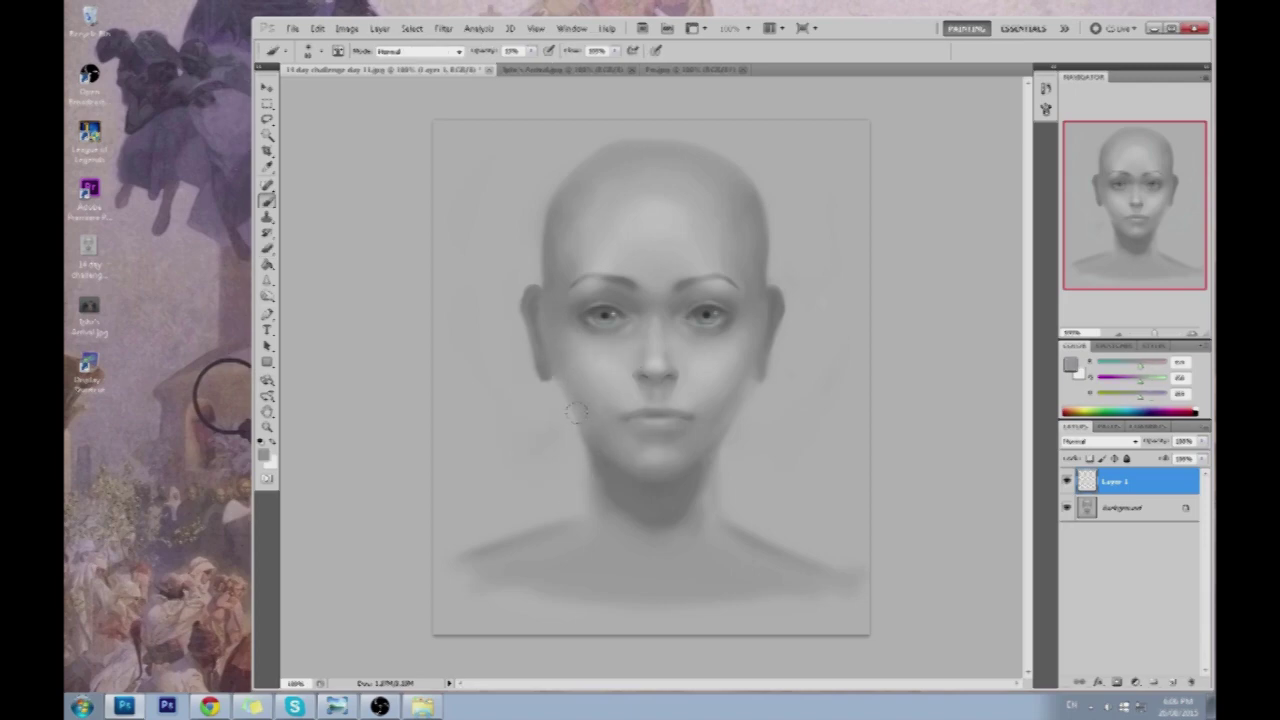
Raise the brush opacity and clean up the jaw, neck and shoulder outlines with greys sampled from the background
{"action": "left_click", "coordinate": [559, 441], "text": "alt"}
{"action": "left_click", "coordinate": [531, 51]}
{"action": "left_click_drag", "start_coordinate": [530, 64], "coordinate": [551, 65]}
{"action": "left_click", "coordinate": [598, 82]}
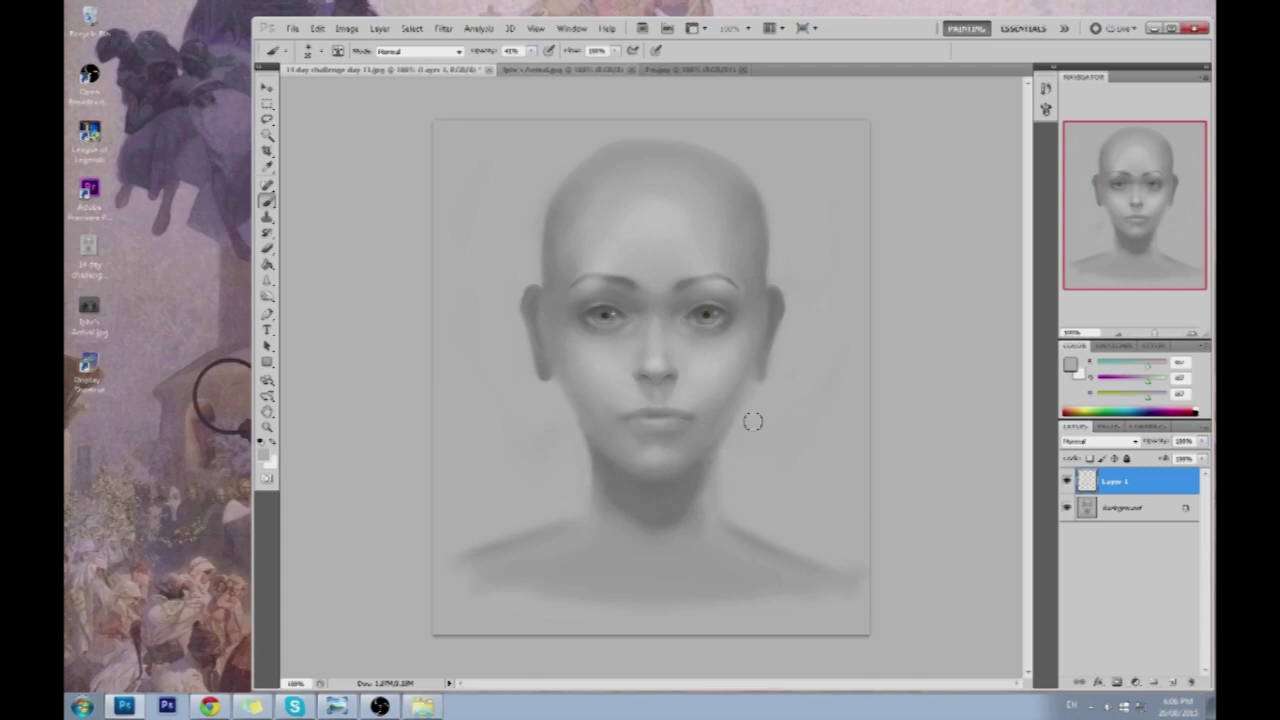
{"action": "left_click", "coordinate": [573, 485], "text": "alt"}
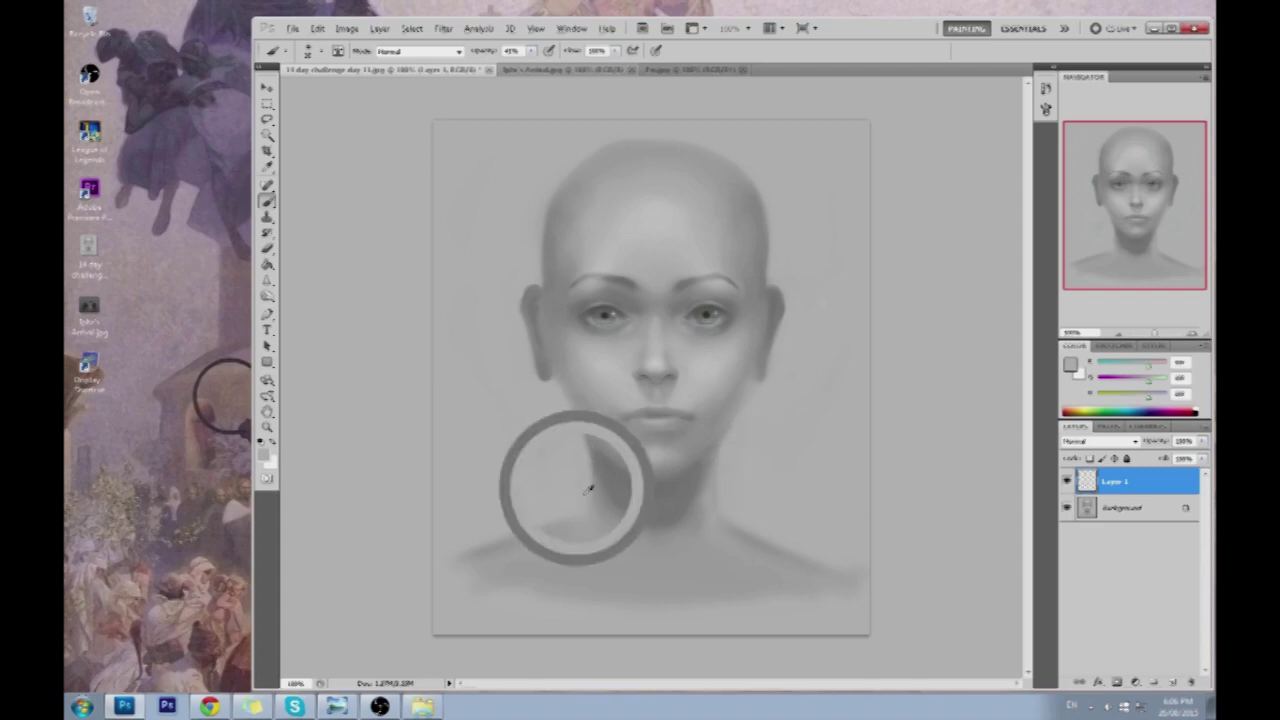
{"action": "left_click", "coordinate": [718, 507], "text": "alt"}
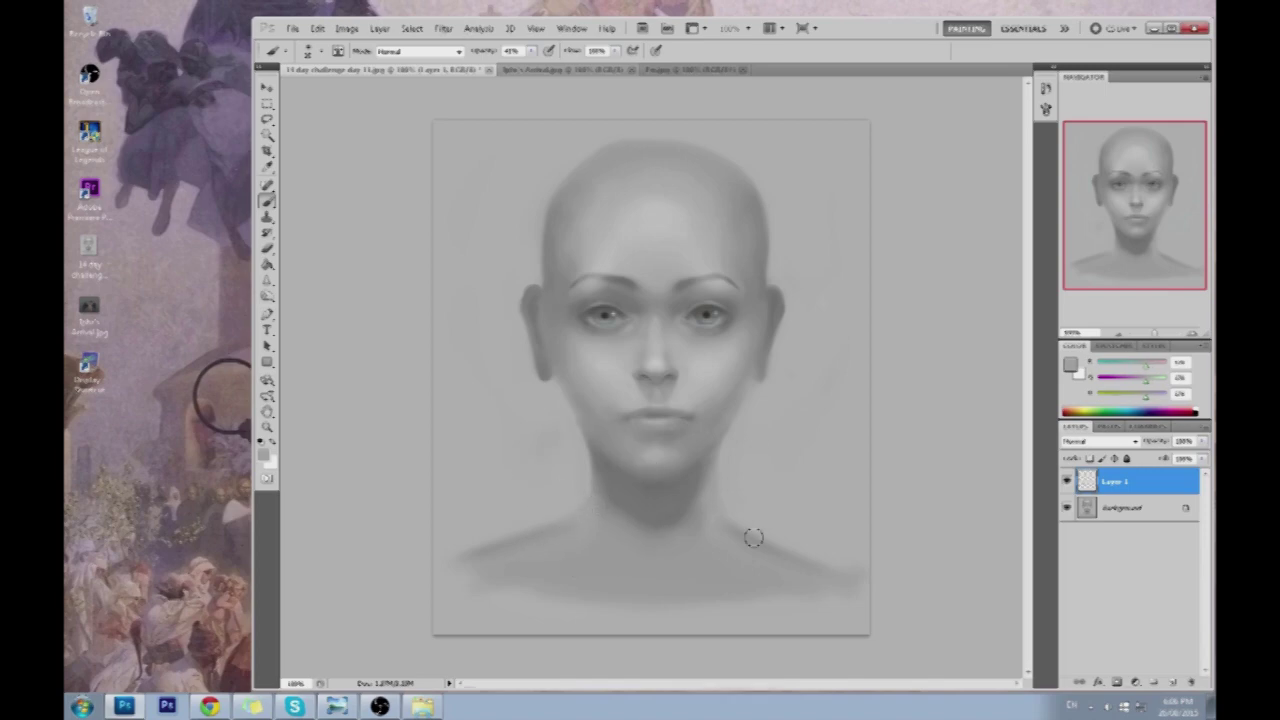
{"action": "left_click", "coordinate": [564, 481], "text": "alt"}
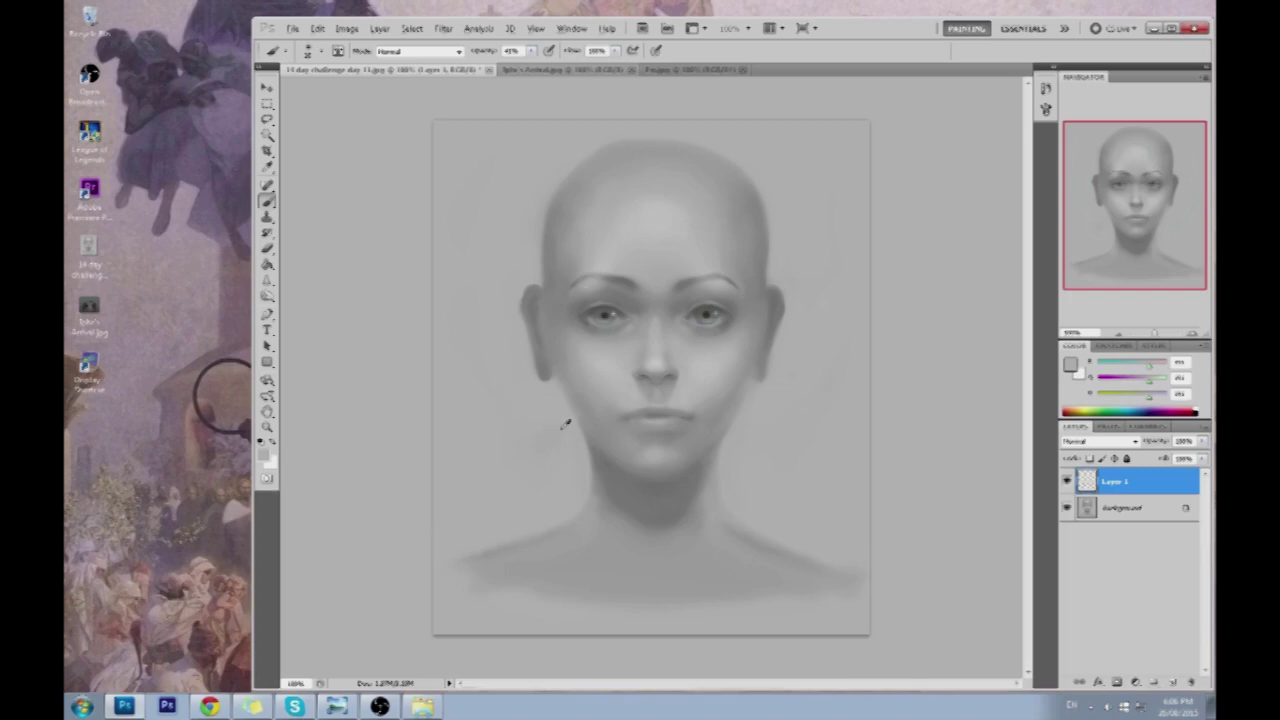
{"action": "left_click", "coordinate": [443, 28]}
{"action": "left_click", "coordinate": [470, 107]}
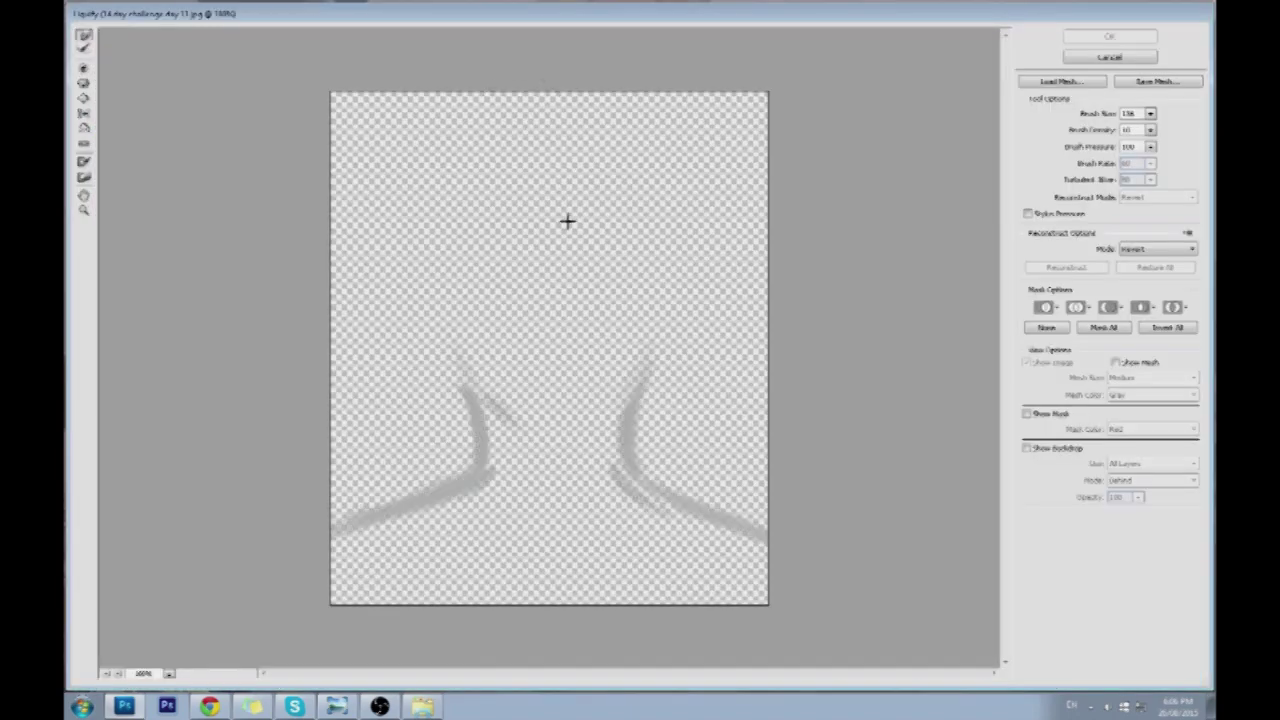
{"action": "left_click", "coordinate": [1105, 55]}
{"action": "right_click", "coordinate": [1100, 486]}
{"action": "left_click", "coordinate": [1110, 476]}
{"action": "key", "text": "ctrl+z"}
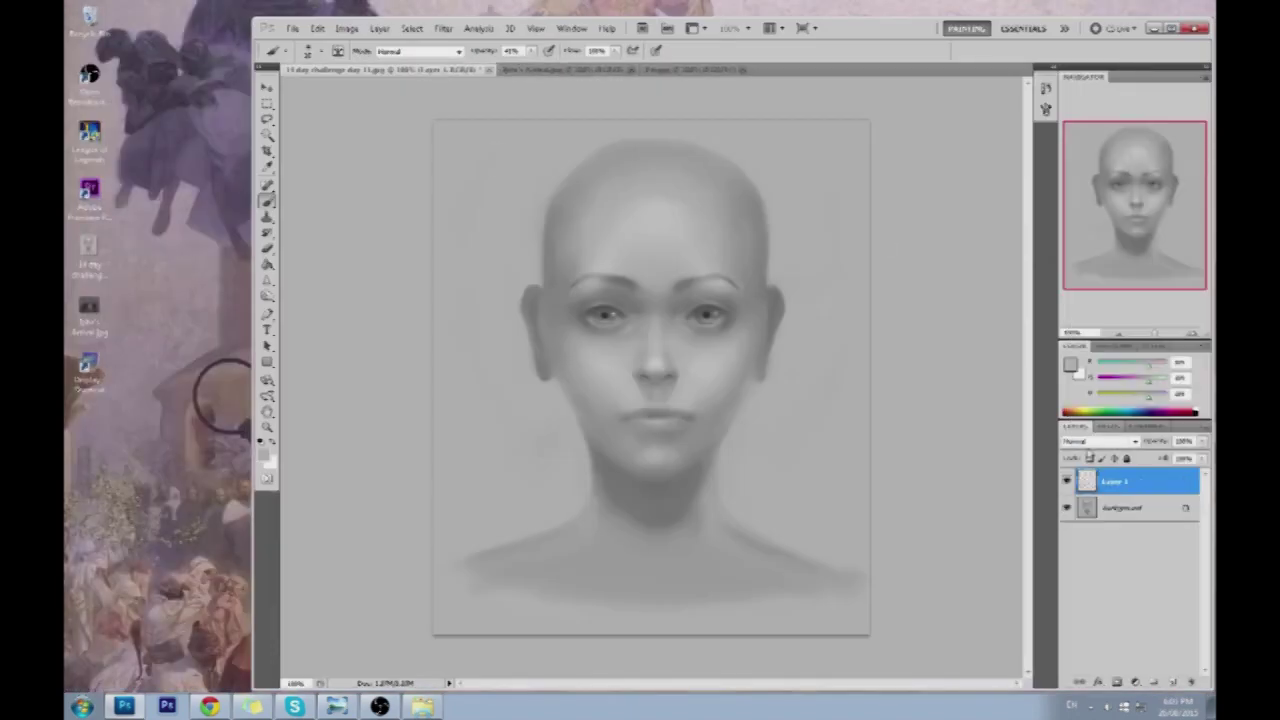
Compare the portrait with and without the new layer's outline corrections
{"action": "left_click", "coordinate": [1067, 483]}
{"action": "left_click", "coordinate": [1067, 484]}
{"action": "left_click", "coordinate": [1067, 484]}
{"action": "left_click", "coordinate": [1067, 484]}
{"action": "left_click", "coordinate": [1067, 484]}
{"action": "left_click", "coordinate": [1067, 484]}
Lower the brush opacity to 24% and blend the shadow on the neck below the jaw with sampled greys
{"action": "left_click_drag", "start_coordinate": [600, 470], "coordinate": [606, 485]}
{"action": "key", "text": "ctrl+z"}
{"action": "left_click", "coordinate": [531, 51]}
{"action": "left_click_drag", "start_coordinate": [531, 64], "coordinate": [519, 64]}
{"action": "left_click_drag", "start_coordinate": [608, 476], "coordinate": [622, 500]}
{"action": "left_click", "coordinate": [624, 489], "text": "alt"}
{"action": "left_click", "coordinate": [681, 512], "text": "alt"}
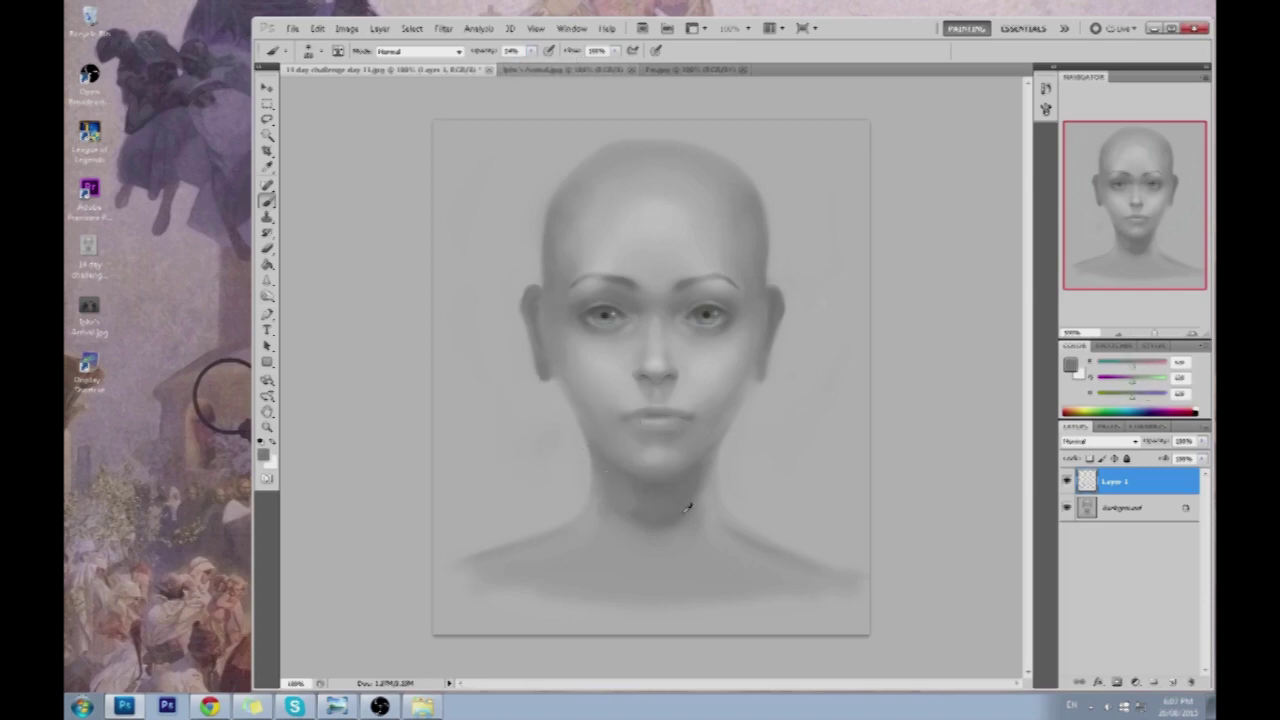
Lighten the base of the neck with a light grey sampled beside the mouth and blend it toward the shoulders
{"action": "left_click", "coordinate": [701, 414], "text": "alt"}
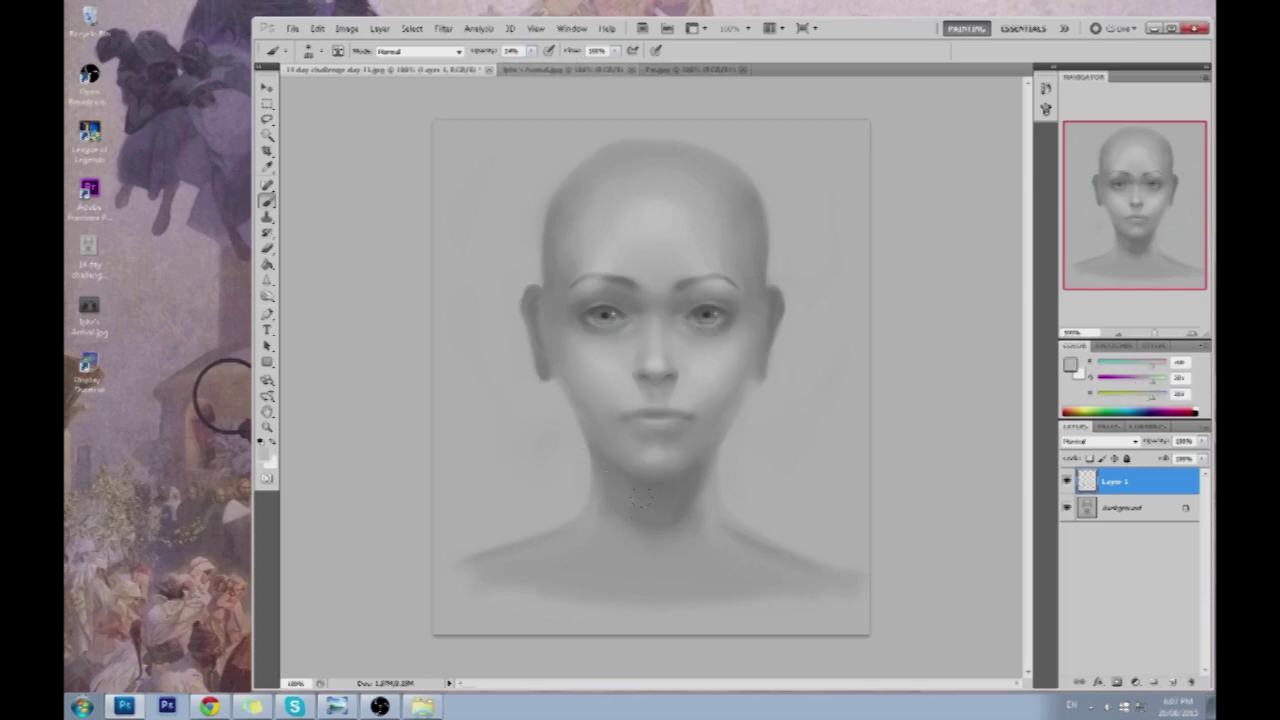
{"action": "left_click_drag", "start_coordinate": [670, 537], "coordinate": [643, 538]}
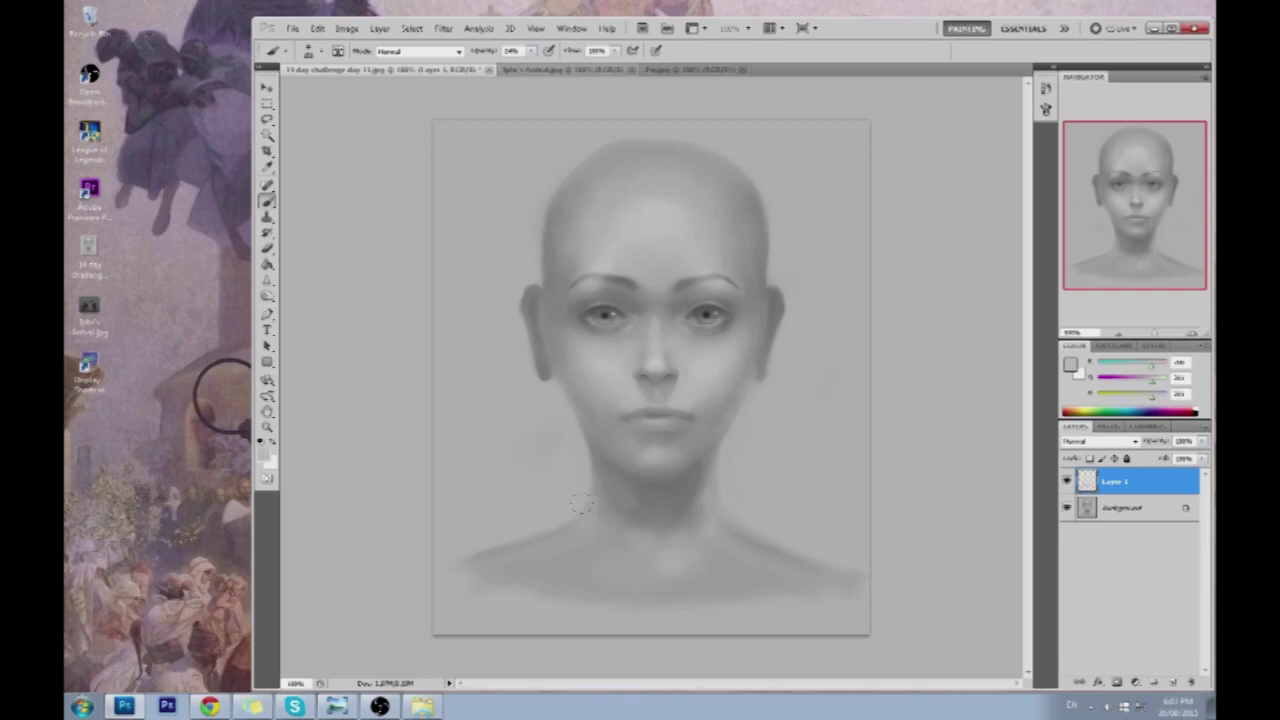
{"action": "left_click", "coordinate": [720, 557], "text": "alt"}
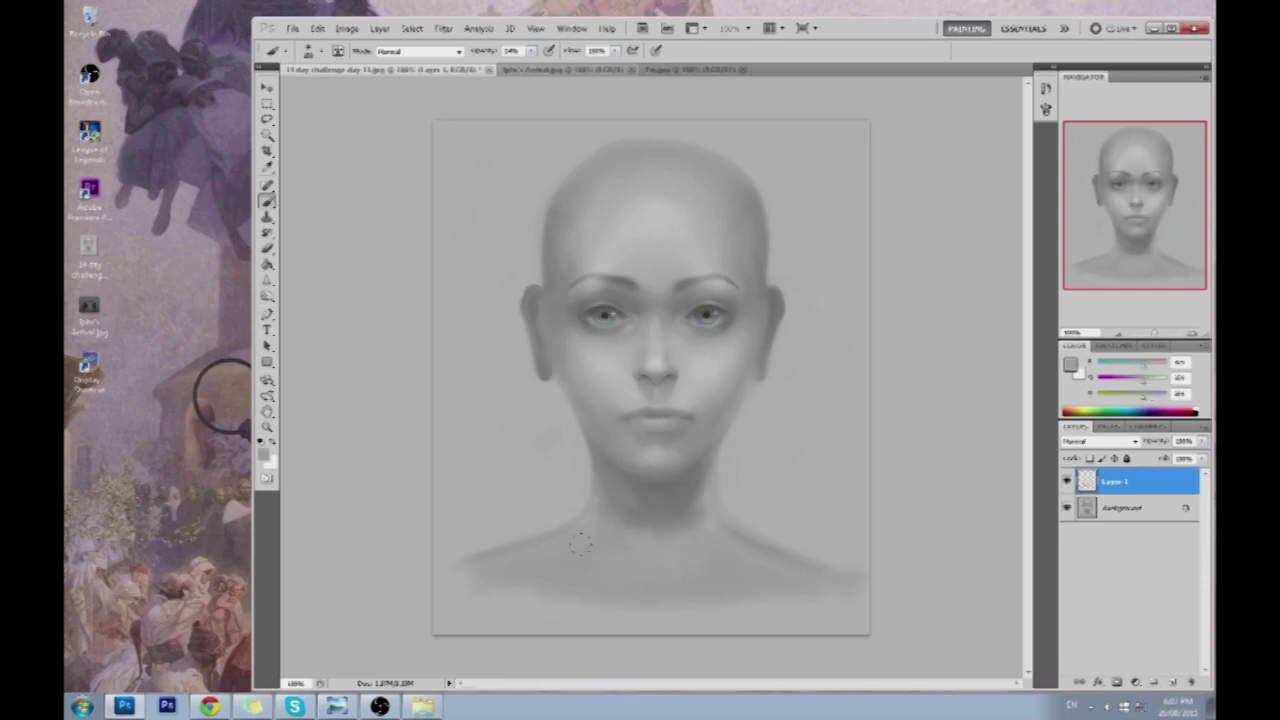
Finish blending the neck and shoulders with sampled greys and merge the layer into the background
{"action": "left_click", "coordinate": [467, 505], "text": "alt"}
{"action": "left_click", "coordinate": [686, 470], "text": "alt"}
{"action": "left_click", "coordinate": [584, 513], "text": "alt"}
{"action": "key", "text": "ctrl+e"}
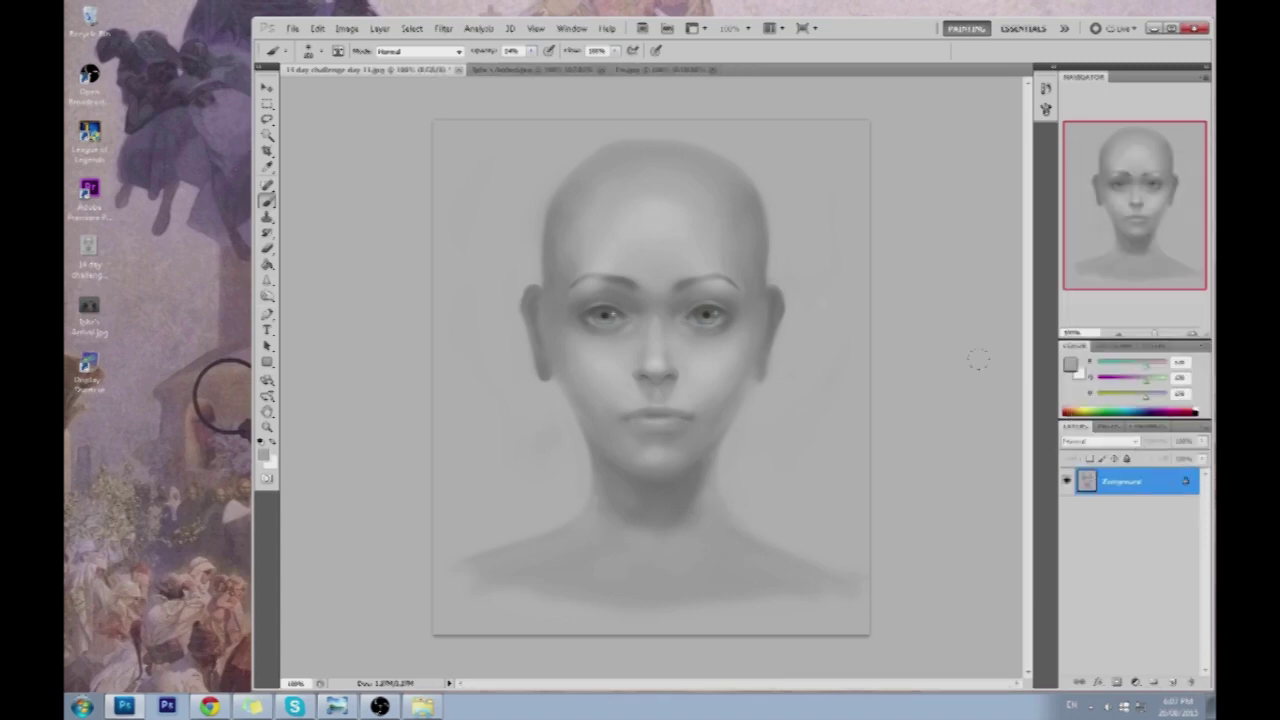
Use Liquify to push both ears closer to the head, refining the earlobes with a smaller brush
{"action": "left_click", "coordinate": [443, 28]}
{"action": "left_click", "coordinate": [470, 103]}
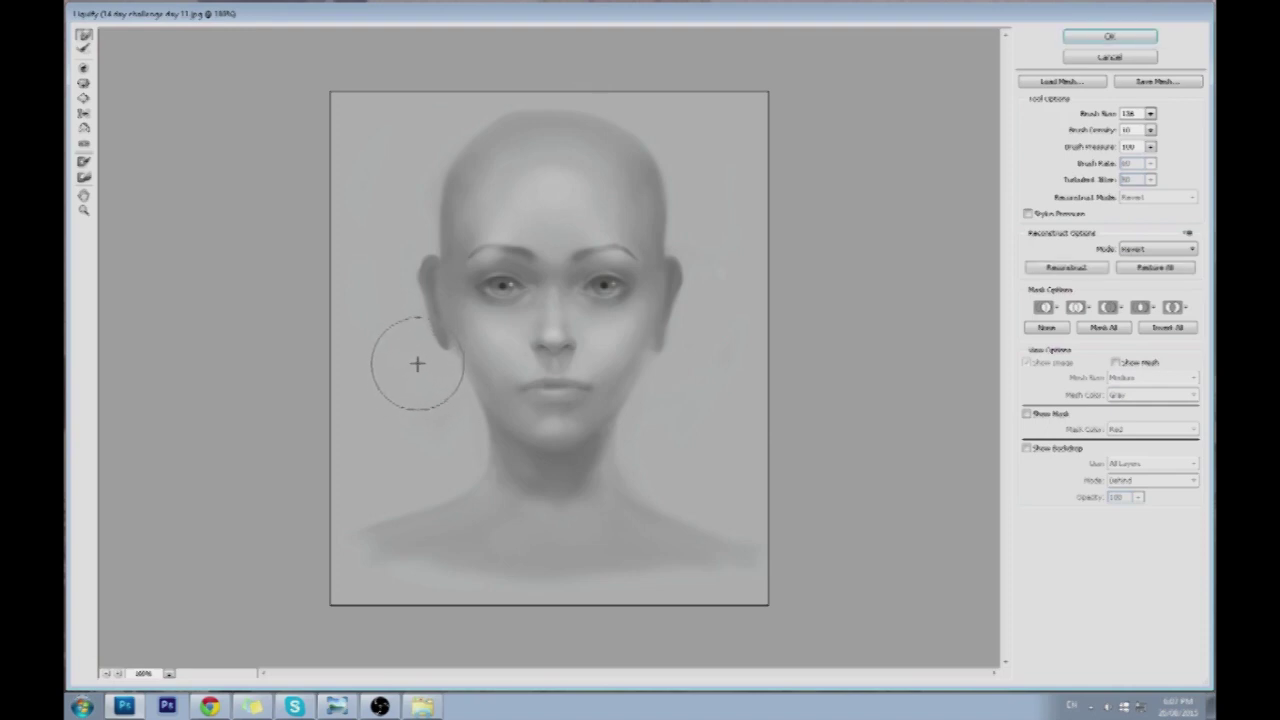
{"action": "left_click_drag", "start_coordinate": [694, 364], "coordinate": [674, 363]}
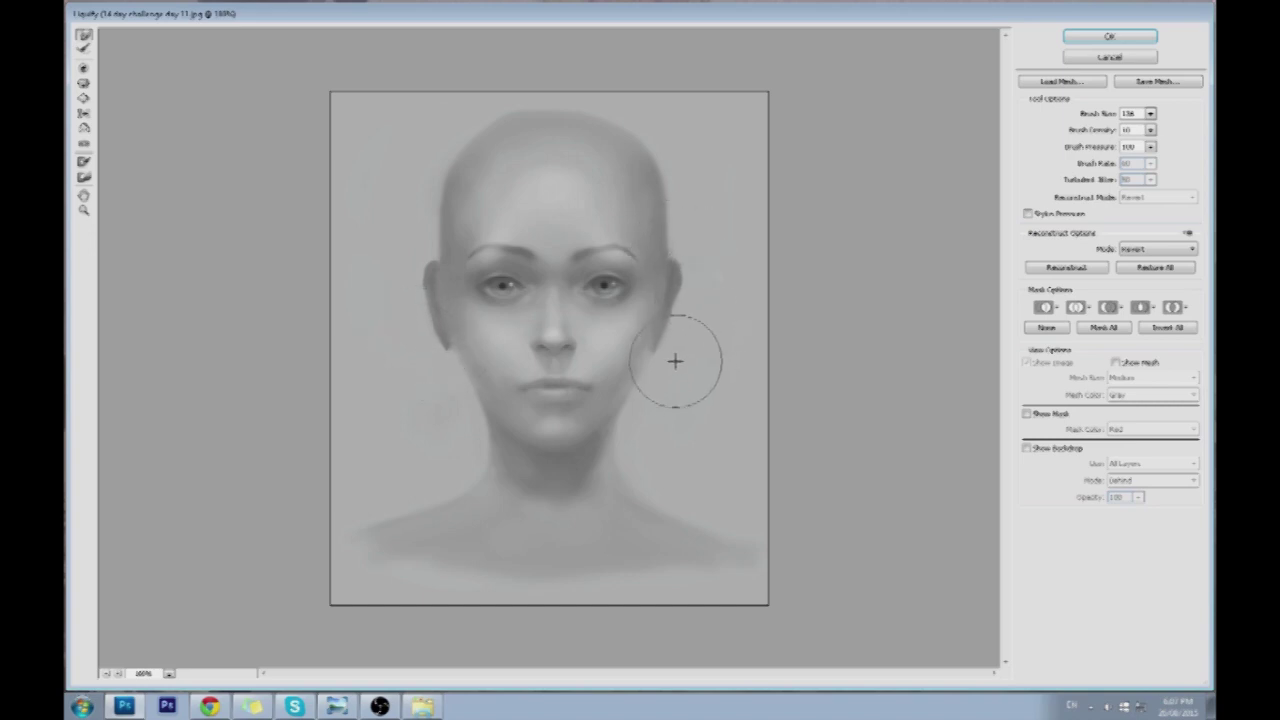
{"action": "left_click", "coordinate": [1151, 114]}
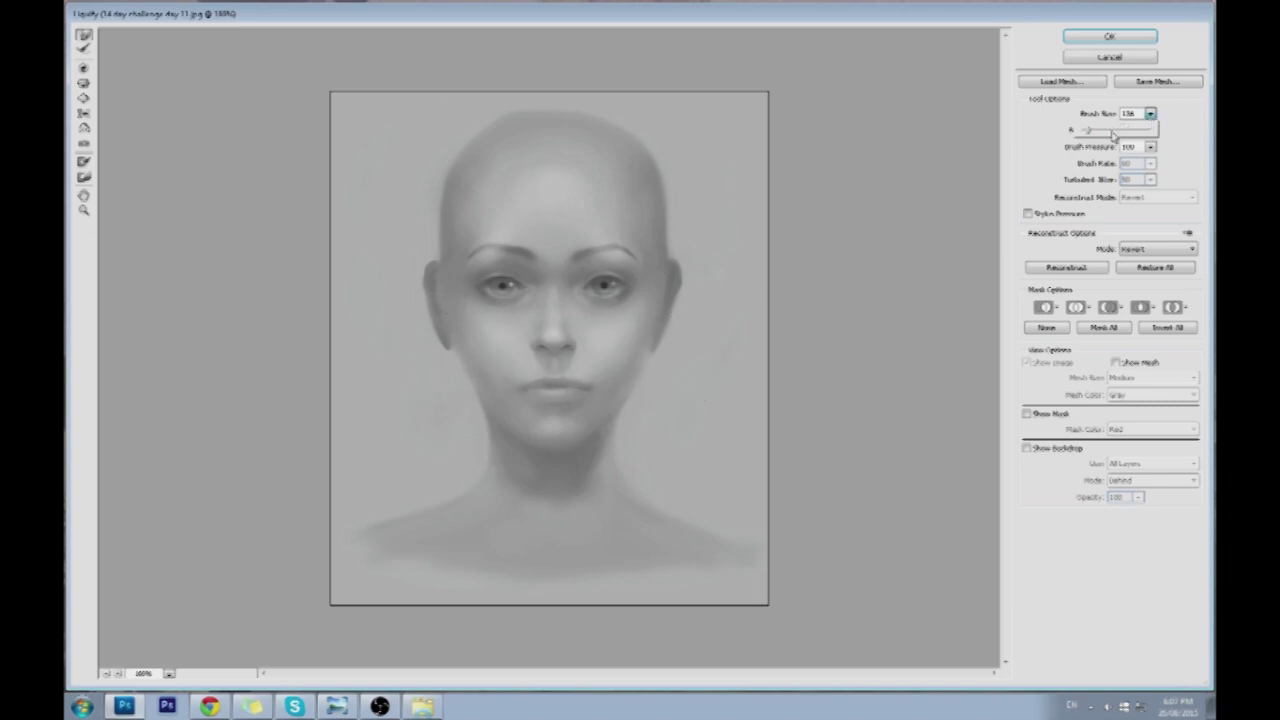
{"action": "left_click_drag", "start_coordinate": [1086, 132], "coordinate": [1082, 132]}
{"action": "left_click", "coordinate": [662, 360]}
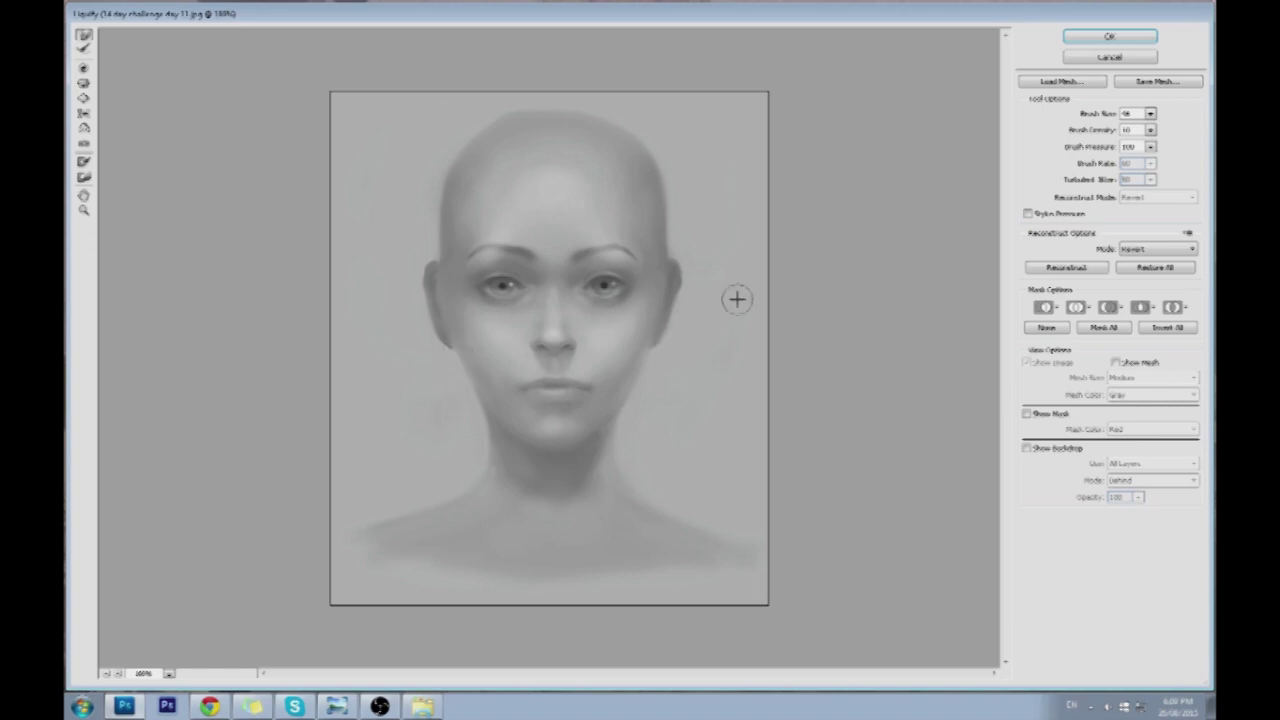
{"action": "left_click", "coordinate": [1077, 39]}
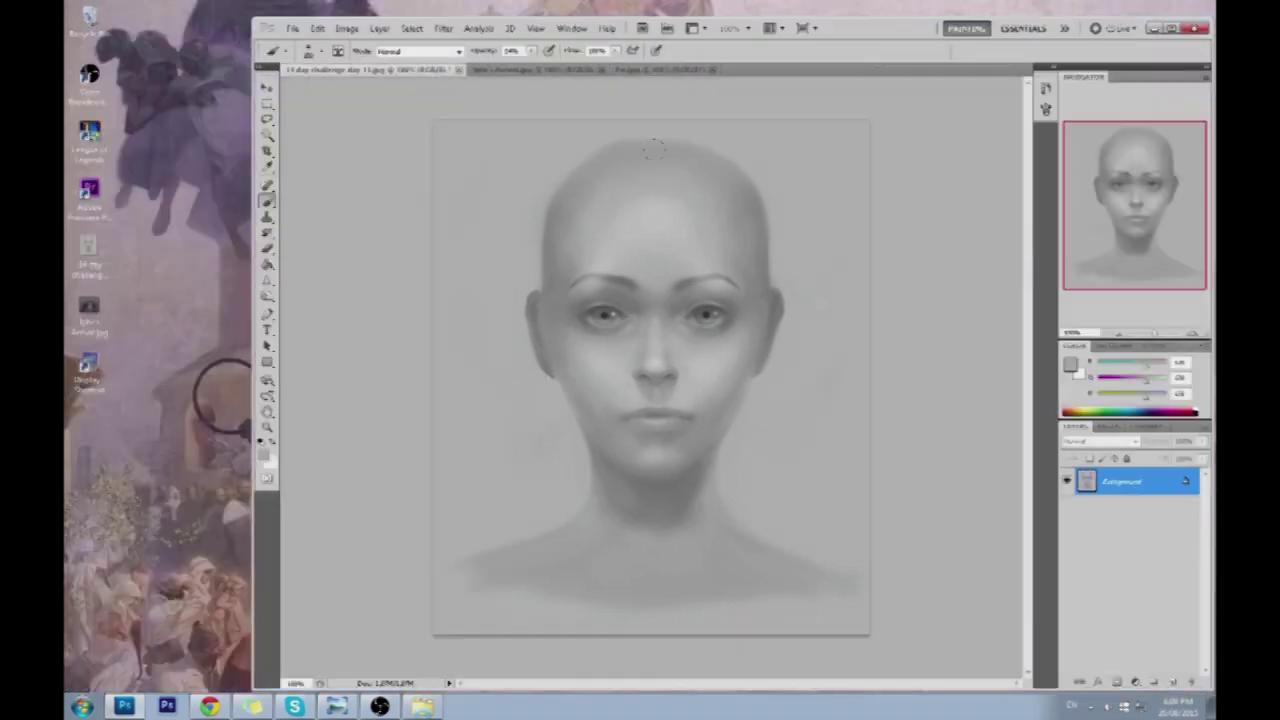
Soften the edges and shading of both ears with greys sampled from the background and the sides of the face
{"action": "left_click", "coordinate": [788, 318], "text": "alt"}
{"action": "left_click_drag", "start_coordinate": [780, 300], "coordinate": [772, 336]}
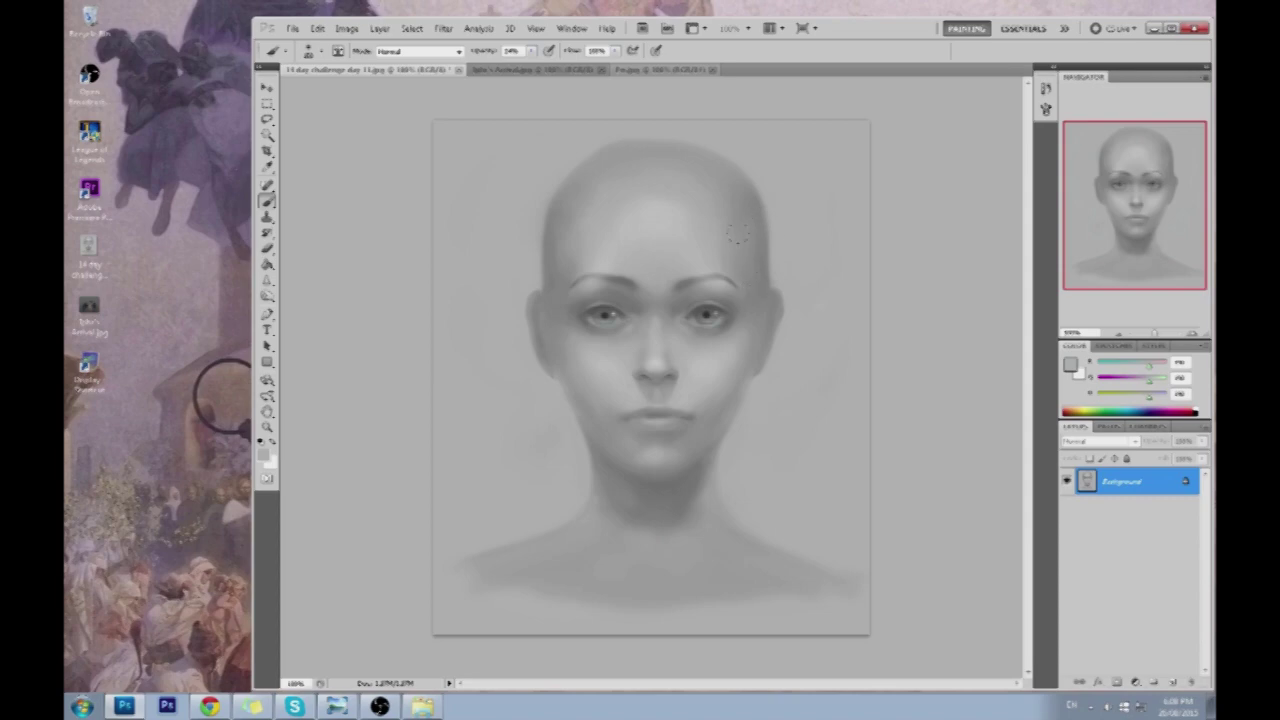
{"action": "left_click", "coordinate": [558, 360], "text": "alt"}
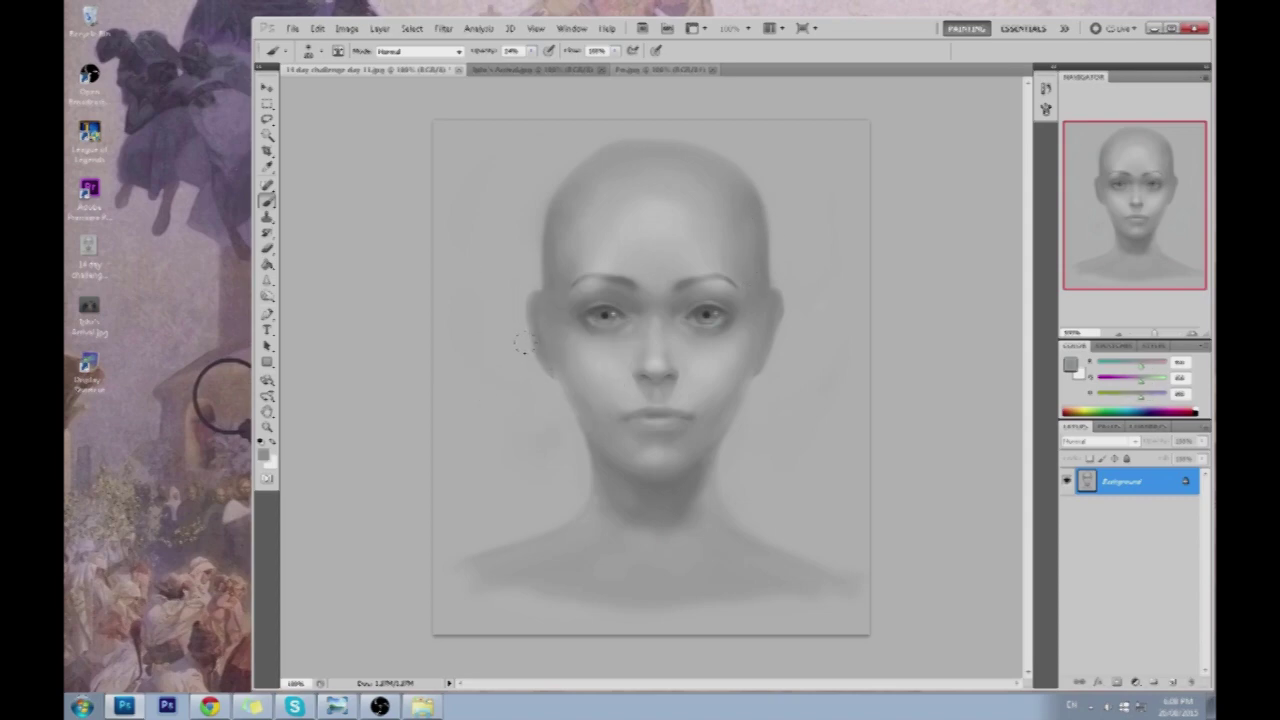
{"action": "left_click", "coordinate": [751, 356], "text": "alt"}
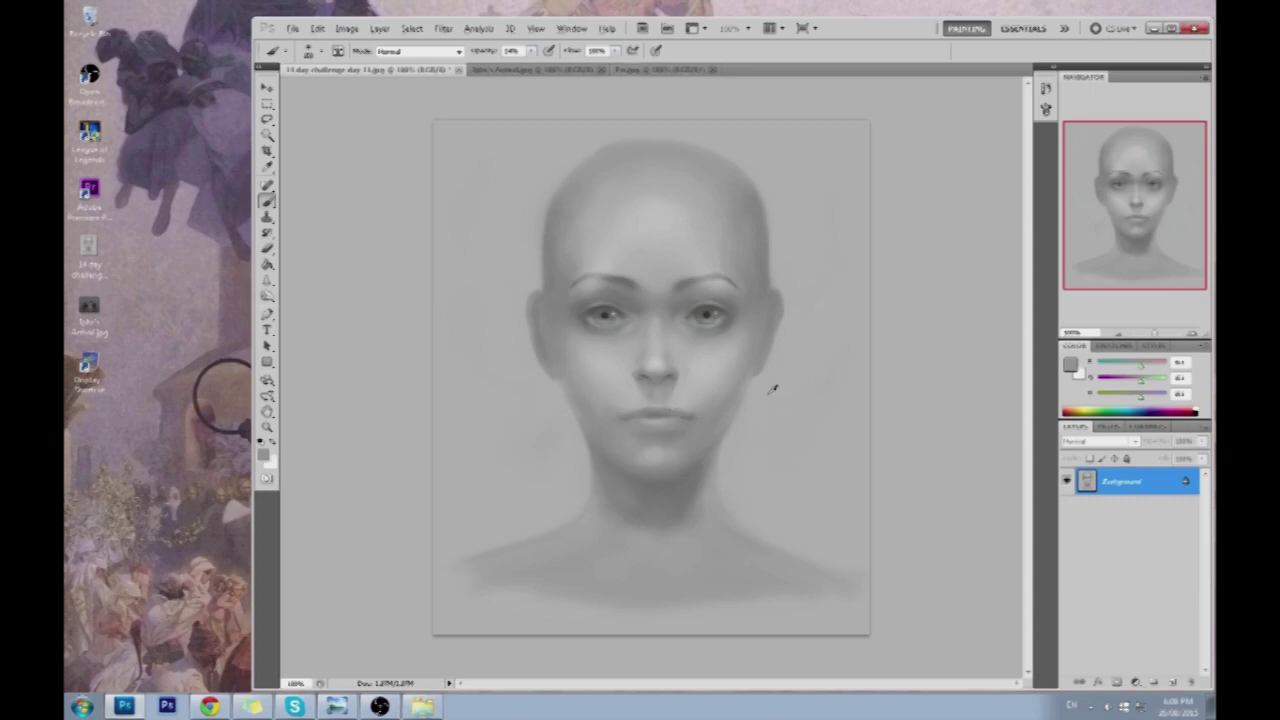
Switch to a different brush tip, raise its opacity, and fade the outer ends of the shoulders into the background
{"action": "right_click", "coordinate": [831, 304]}
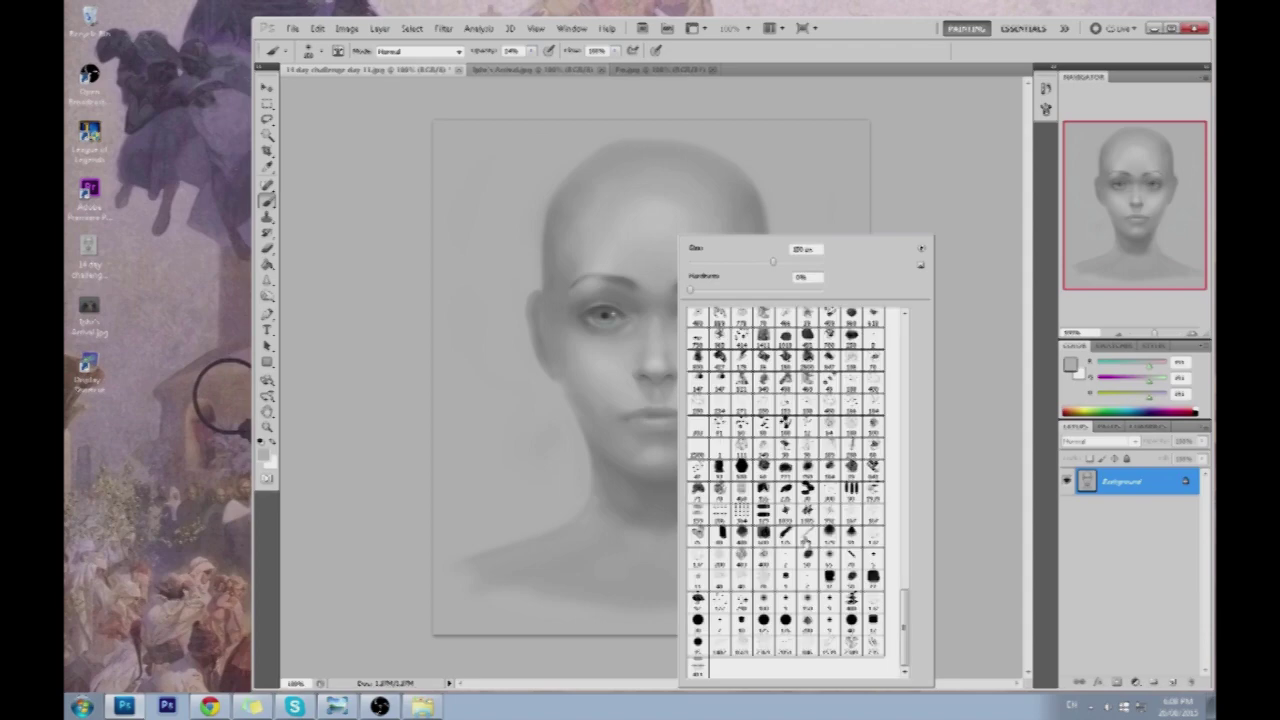
{"action": "left_click", "coordinate": [785, 537]}
{"action": "left_click", "coordinate": [958, 396]}
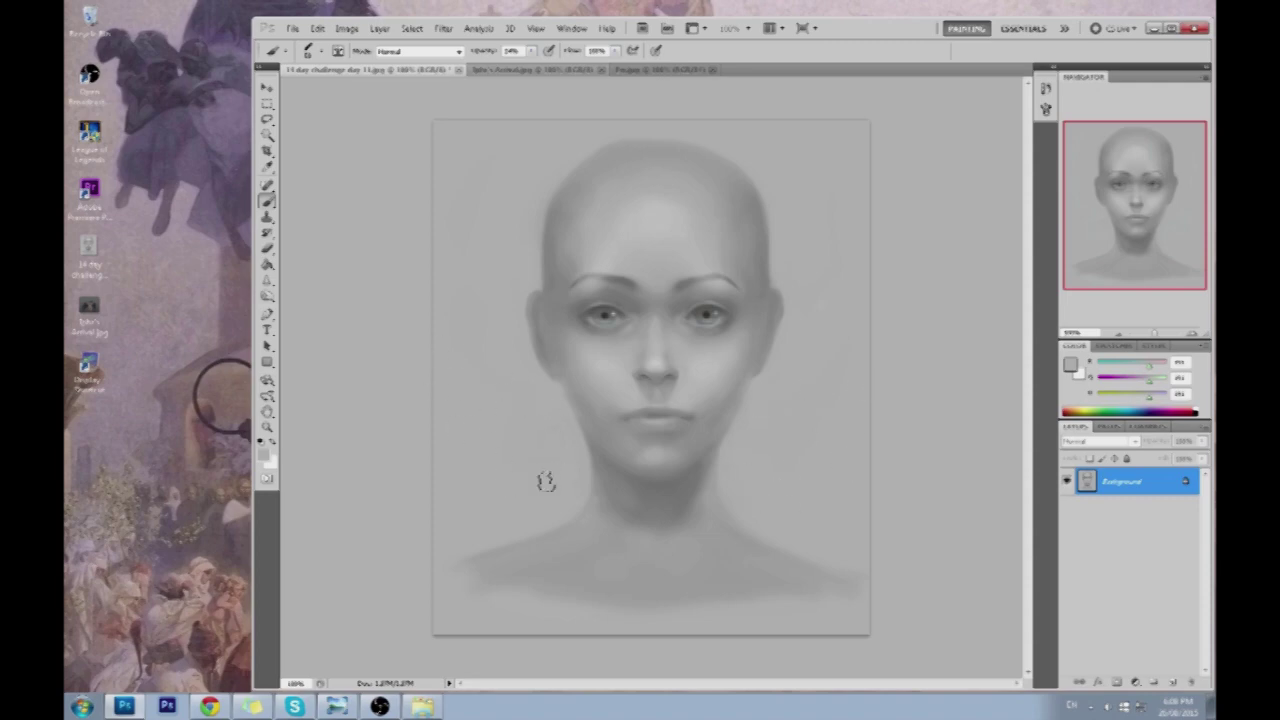
{"action": "left_click_drag", "start_coordinate": [531, 51], "coordinate": [538, 67]}
{"action": "left_click", "coordinate": [502, 388]}
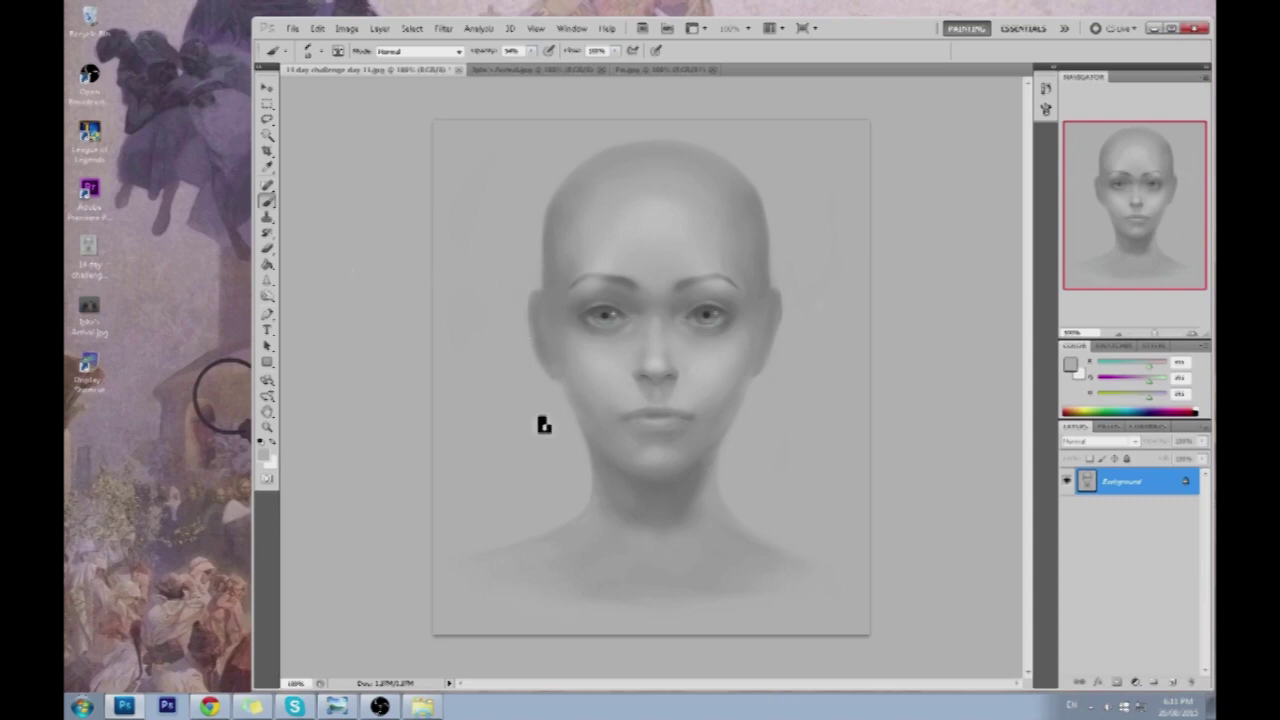
Copy the whole finished painting, revert the document to its opening snapshot, and paste the copy in place on a new layer
{"action": "key", "text": "ctrl+a"}
{"action": "left_click", "coordinate": [1045, 88]}
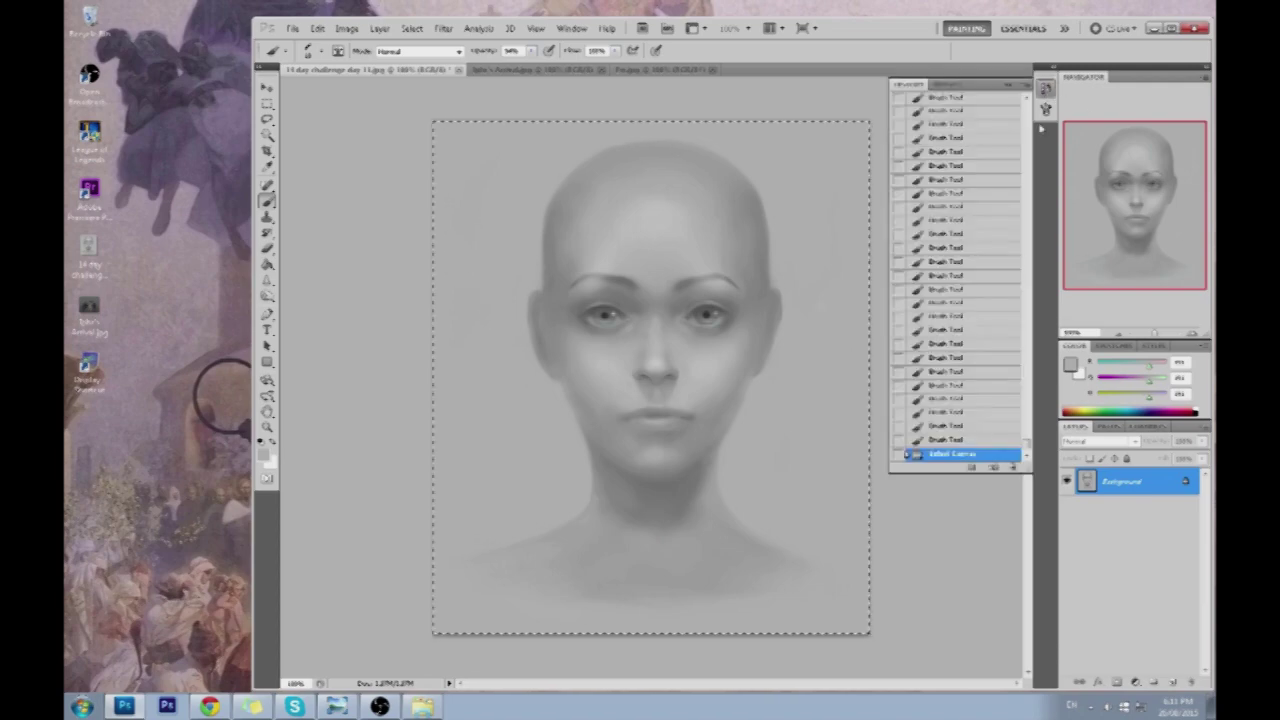
{"action": "left_click_drag", "start_coordinate": [1026, 448], "coordinate": [1026, 100]}
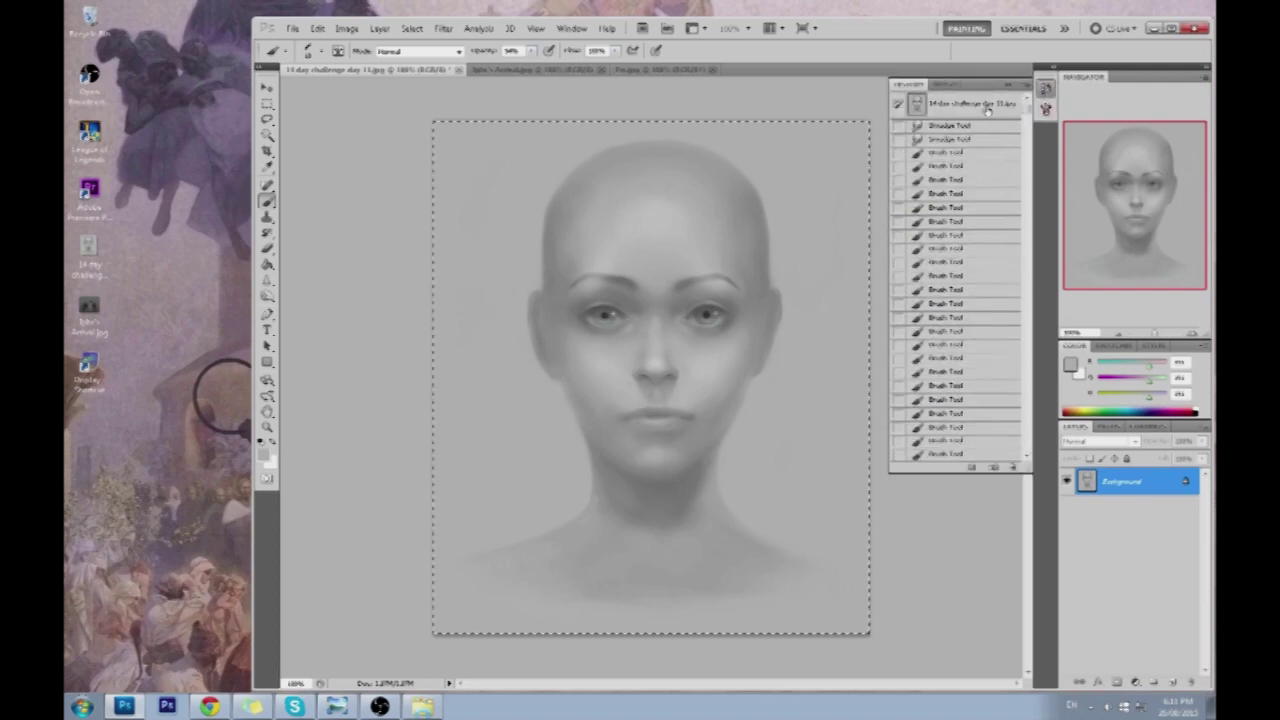
{"action": "left_click", "coordinate": [965, 104]}
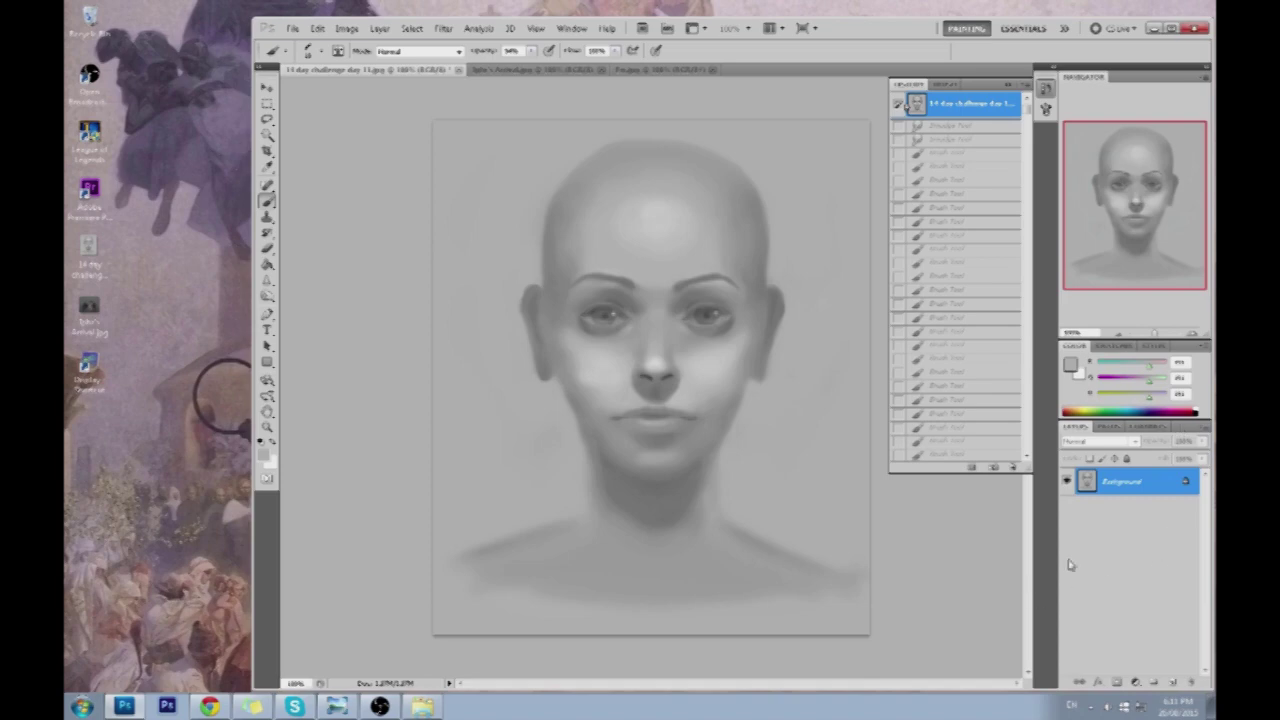
{"action": "key", "text": "ctrl+plus"}
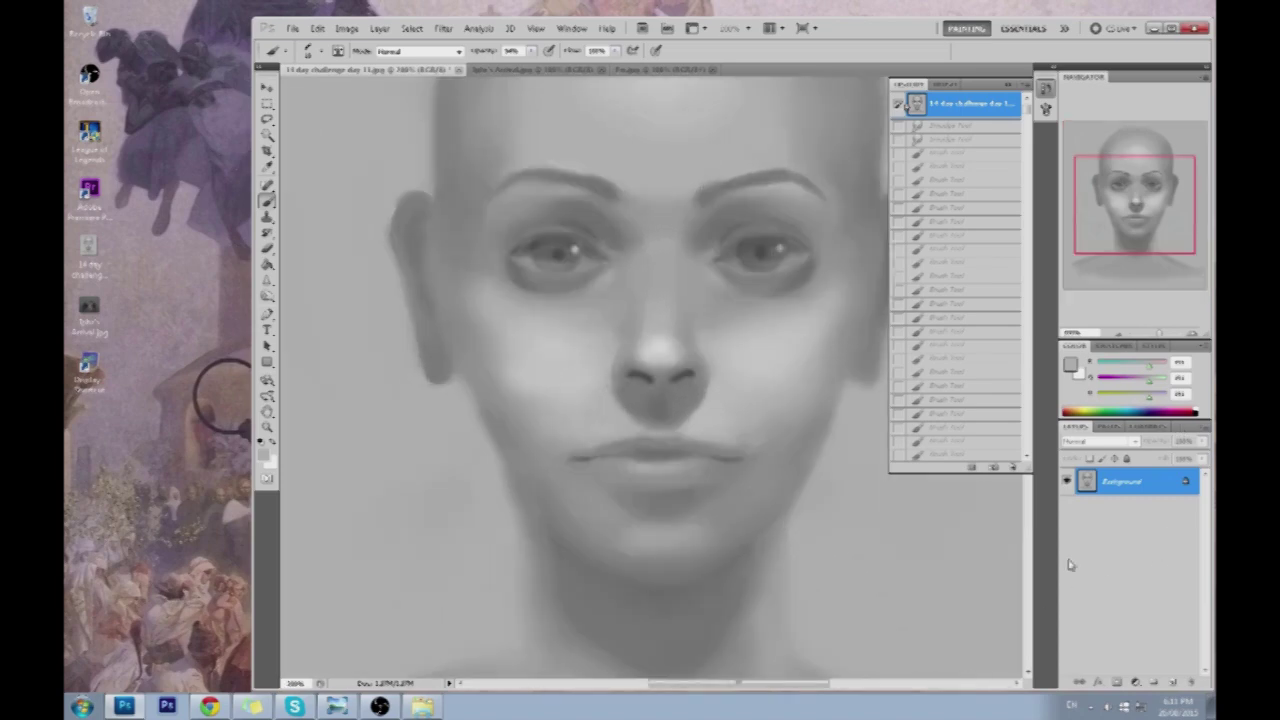
{"action": "key", "text": "ctrl+shift+v"}
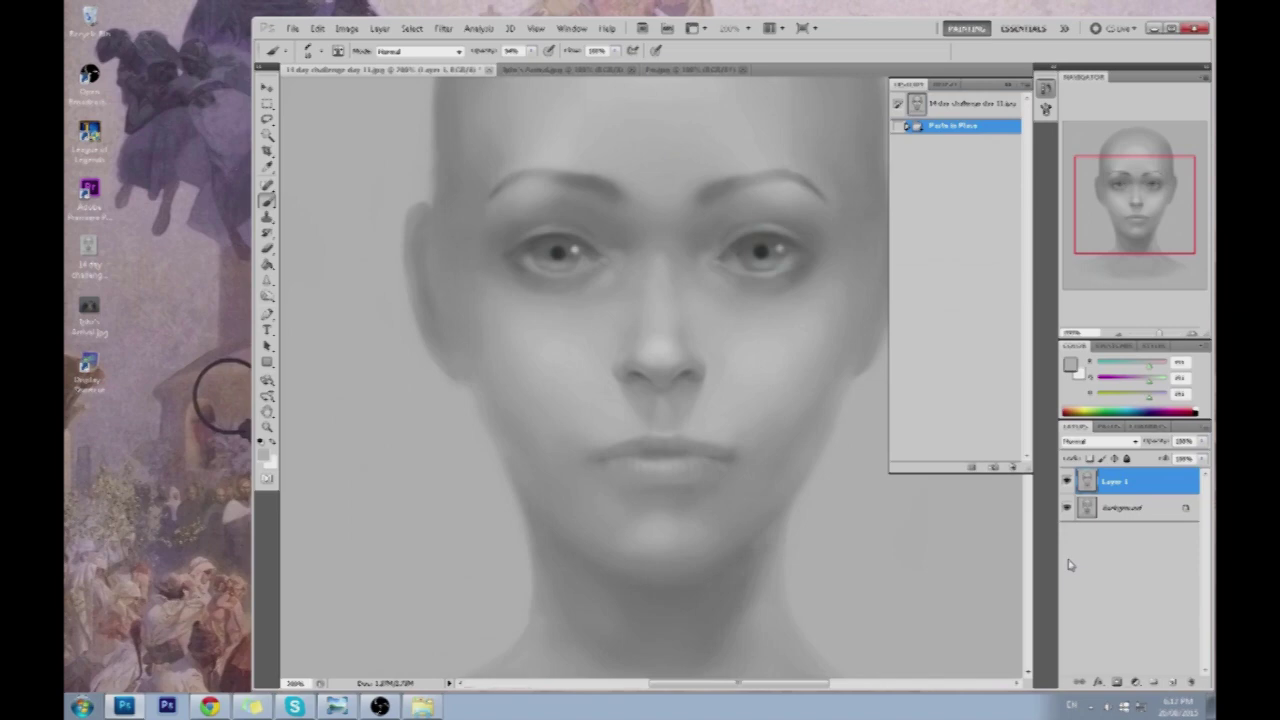
{"action": "key", "text": "ctrl+minus"}
{"action": "key", "text": "ctrl+plus"}
{"action": "key", "text": "ctrl+minus"}
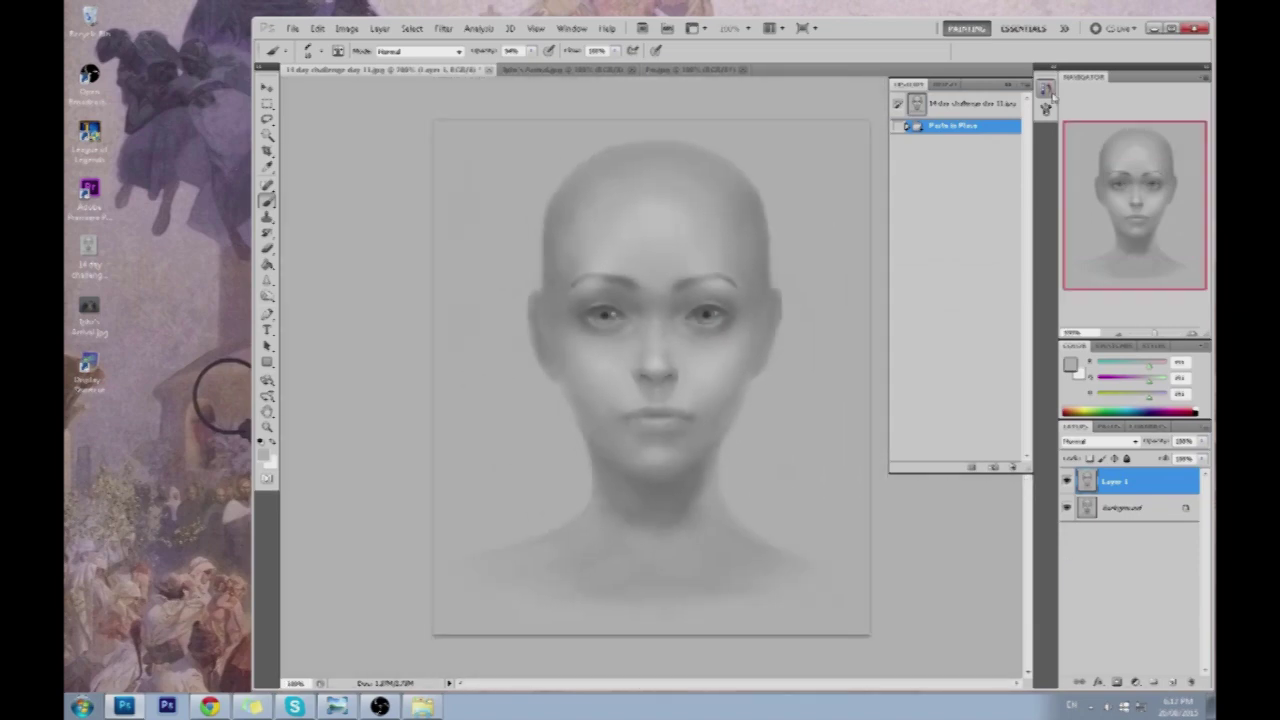
{"action": "left_click", "coordinate": [1008, 85]}
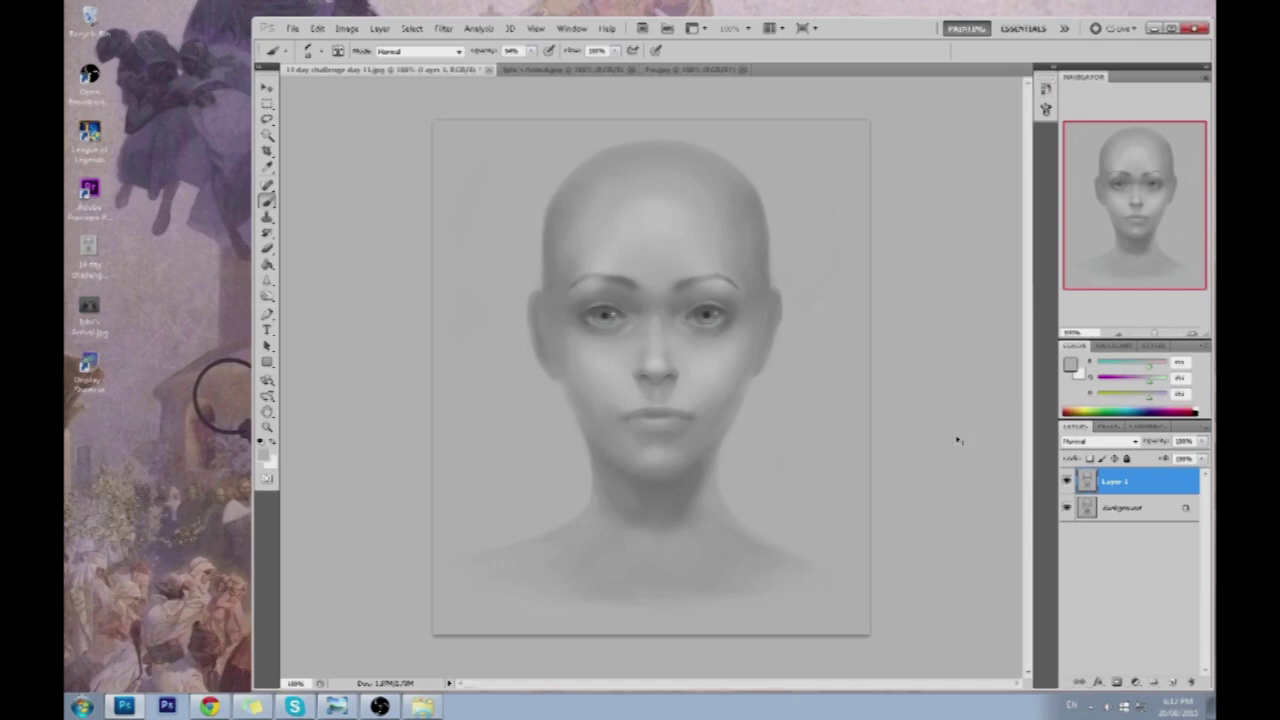
Try marking the underside of the nose with bright red strokes, and undo them
{"action": "key", "text": "ctrl+plus"}
{"action": "left_click", "coordinate": [1072, 366]}
{"action": "left_click", "coordinate": [963, 392]}
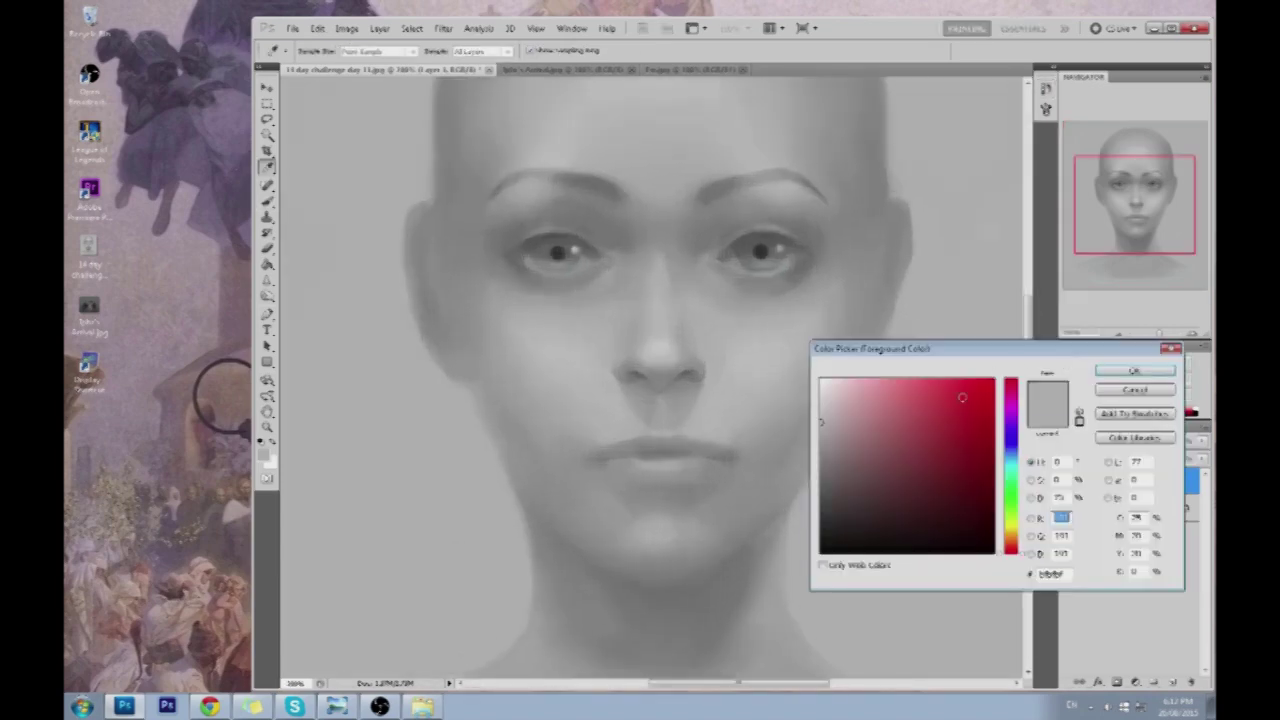
{"action": "left_click", "coordinate": [1134, 367]}
{"action": "mouse_move", "coordinate": [643, 343]}
{"action": "left_mouse_down"}
{"action": "mouse_move", "coordinate": [610, 369]}
{"action": "mouse_move", "coordinate": [648, 340]}
{"action": "mouse_move", "coordinate": [729, 350]}
{"action": "mouse_move", "coordinate": [674, 397]}
{"action": "left_mouse_up"}
{"action": "key", "text": "ctrl+alt+z"}
{"action": "key", "text": "ctrl+alt+z"}
{"action": "key", "text": "ctrl+z"}
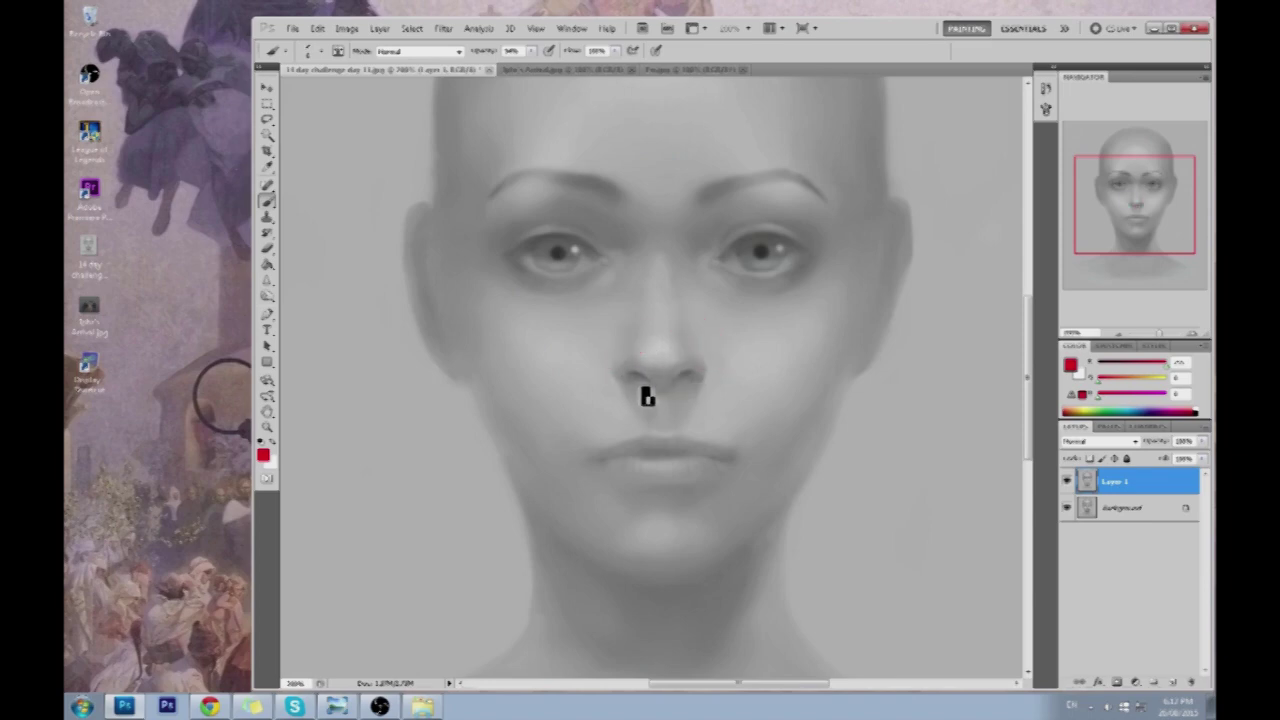
{"action": "left_click_drag", "start_coordinate": [648, 372], "coordinate": [640, 372]}
{"action": "key", "text": "ctrl+z"}
Touch up the nostril and the underside of the nose with greys sampled around them
{"action": "left_click", "coordinate": [703, 385], "text": "alt"}
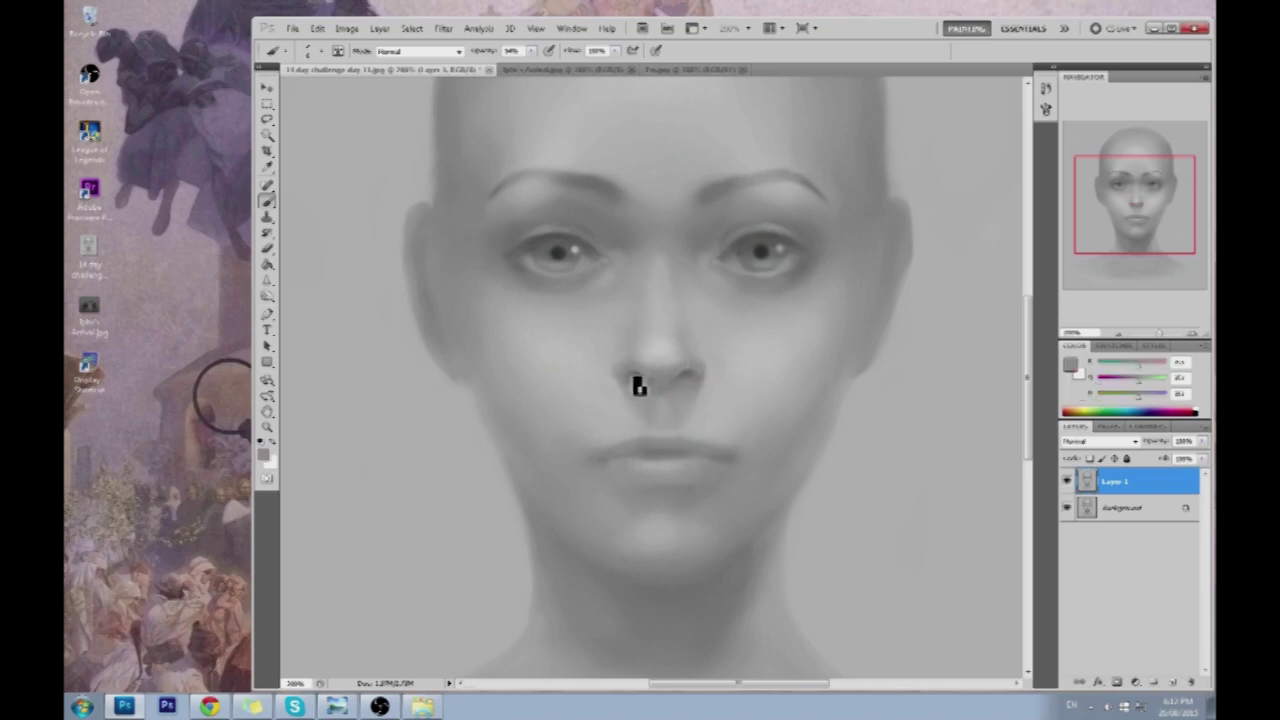
{"action": "left_click", "coordinate": [648, 388], "text": "alt"}
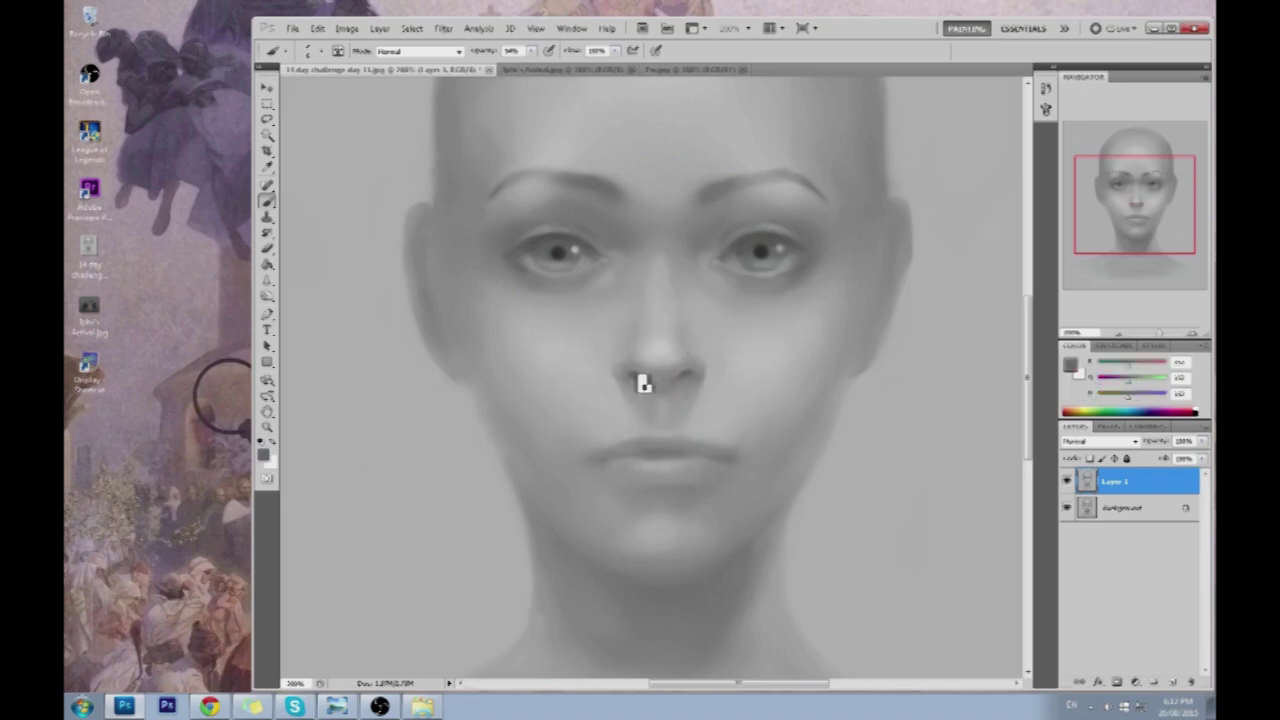
{"action": "left_click", "coordinate": [635, 387], "text": "alt"}
{"action": "left_click", "coordinate": [642, 386], "text": "alt"}
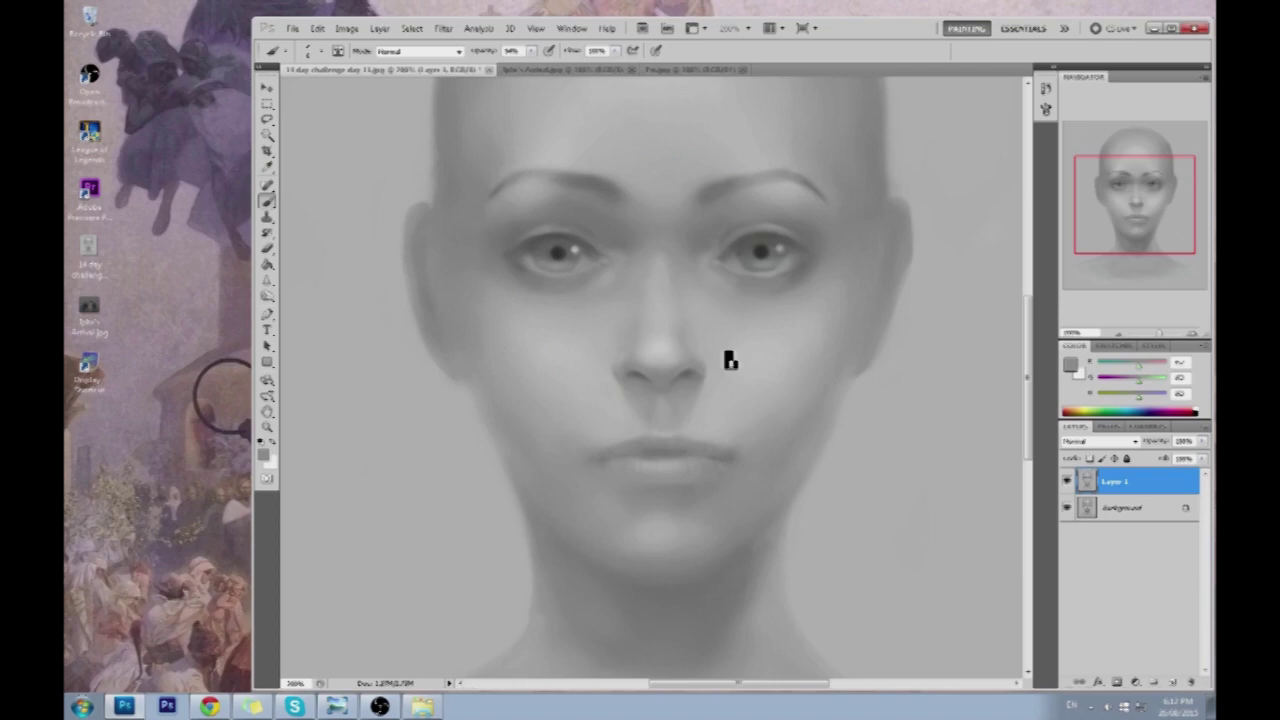
Compare the reworked portrait layer with the original painting beneath it
{"action": "left_click", "coordinate": [1066, 481]}
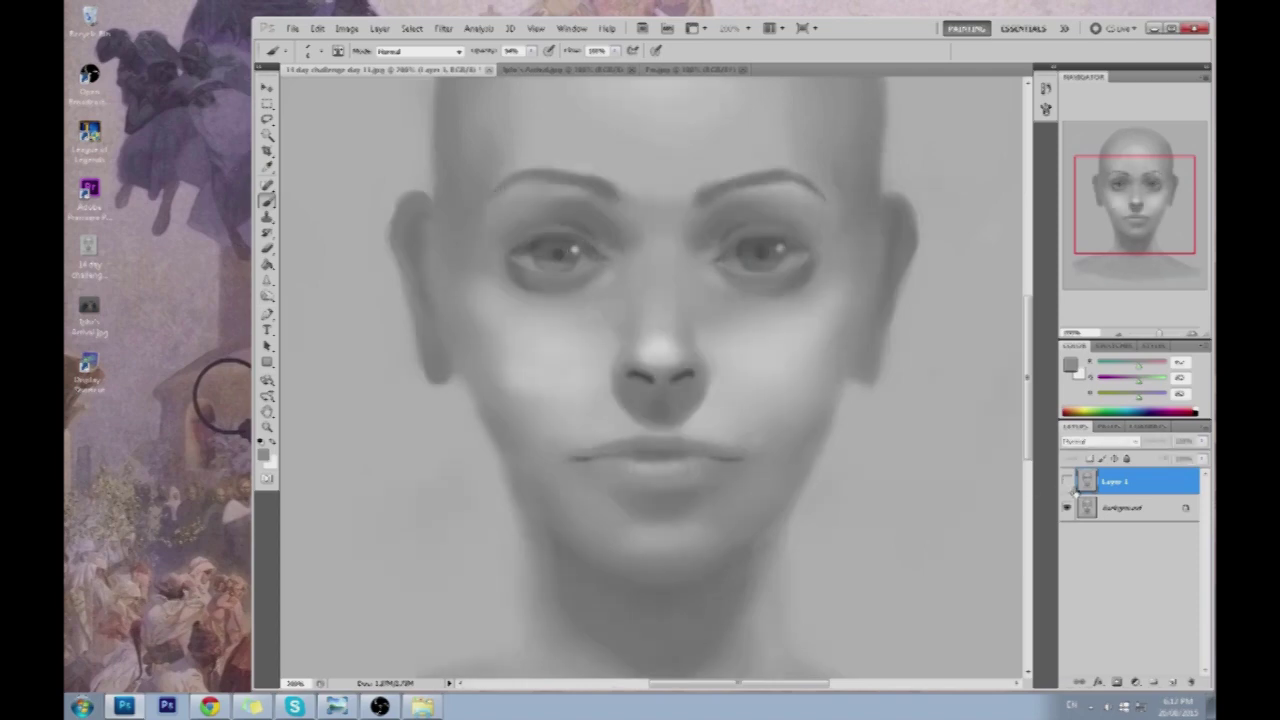
{"action": "left_click", "coordinate": [1066, 482]}
{"action": "left_click", "coordinate": [1067, 482]}
{"action": "left_click", "coordinate": [1066, 481]}
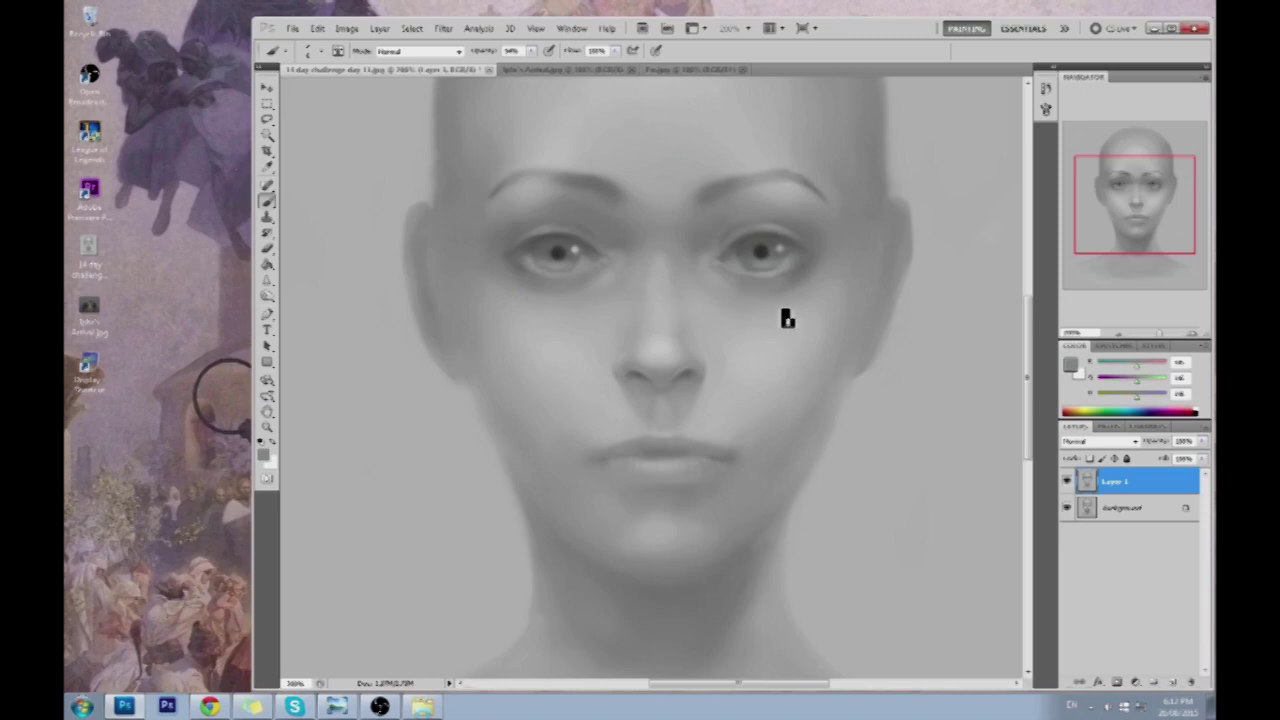
Try painting over the pupils and highlights of both eyes with sampled greys, and sharpening the lips
{"action": "left_click", "coordinate": [776, 251], "text": "alt"}
{"action": "left_click_drag", "start_coordinate": [776, 251], "coordinate": [768, 270]}
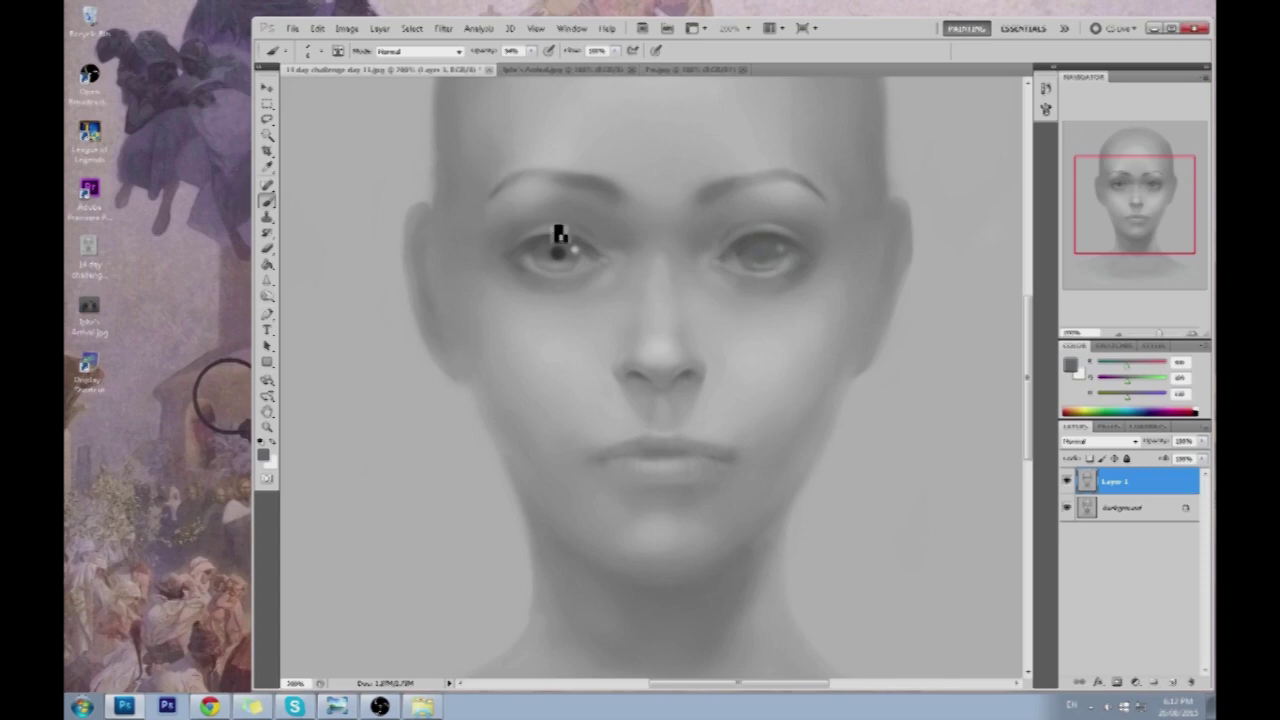
{"action": "left_click", "coordinate": [554, 248], "text": "alt"}
{"action": "mouse_move", "coordinate": [554, 248]}
{"action": "left_mouse_down"}
{"action": "mouse_move", "coordinate": [554, 260]}
{"action": "mouse_move", "coordinate": [573, 254]}
{"action": "left_mouse_up"}
{"action": "left_click", "coordinate": [562, 262], "text": "alt"}
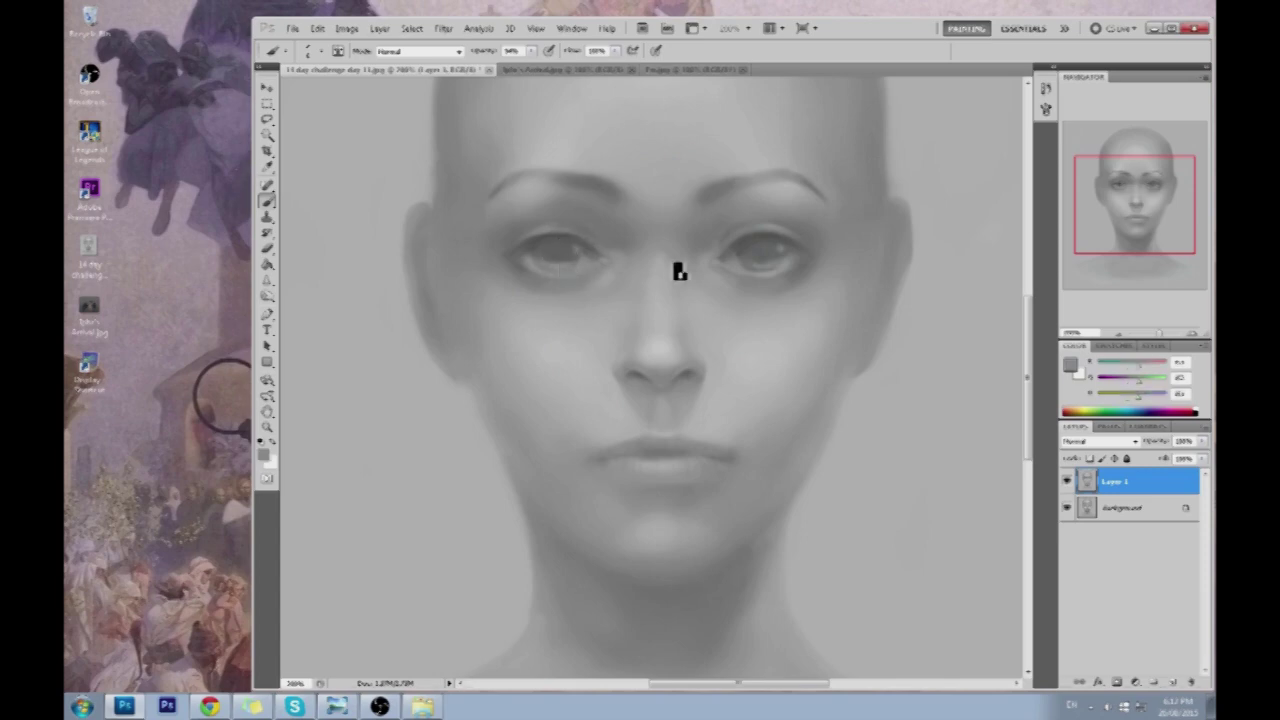
{"action": "key", "text": "ctrl+minus"}
{"action": "key", "text": "ctrl+plus"}
{"action": "left_click", "coordinate": [267, 281]}
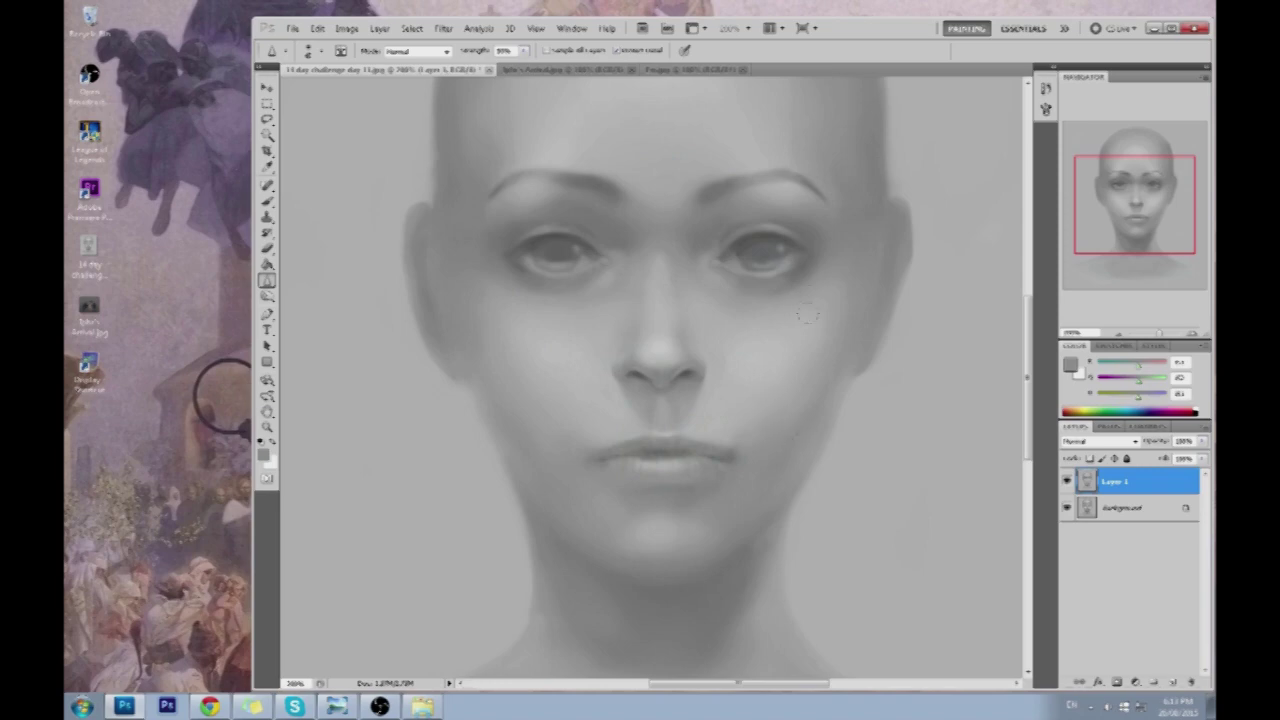
Step back through the history to the state before the pupils and highlights of the eyes were painted over
{"action": "left_click", "coordinate": [1045, 109]}
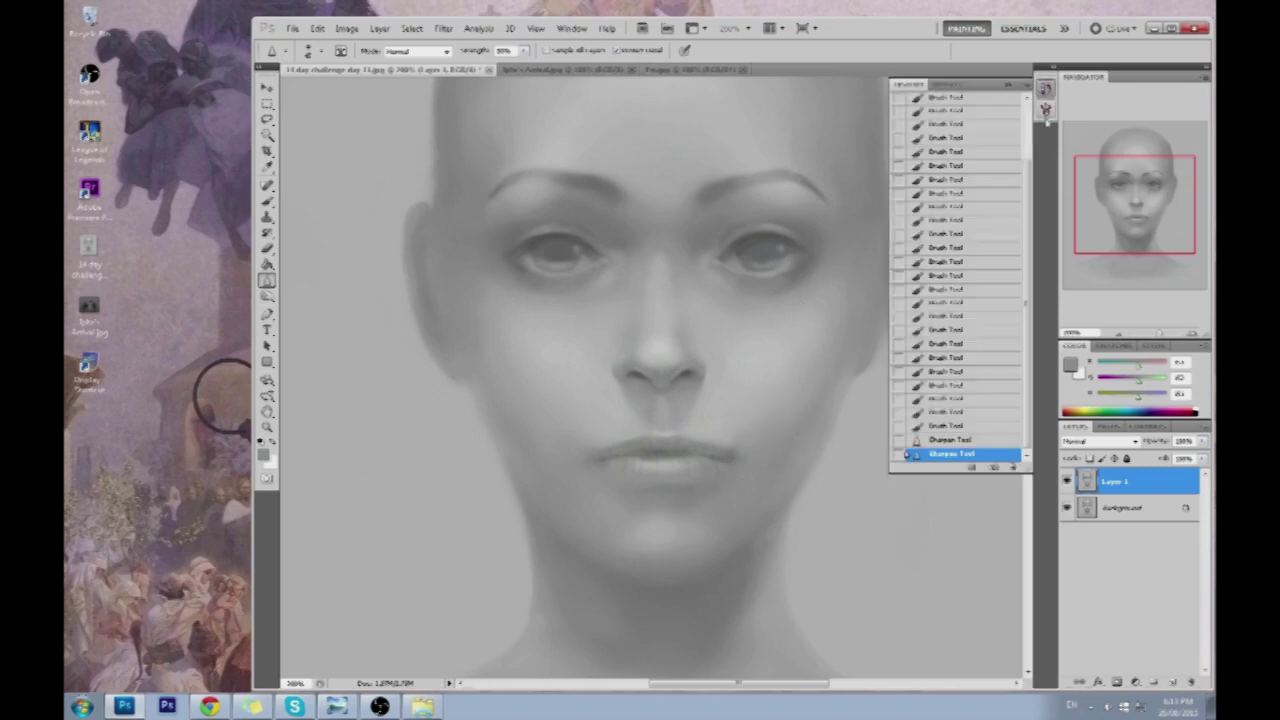
{"action": "left_click", "coordinate": [958, 377]}
{"action": "left_click", "coordinate": [952, 302]}
{"action": "left_click", "coordinate": [946, 165]}
{"action": "scroll", "coordinate": [990, 175], "scroll_direction": "up", "scroll_amount": 3}
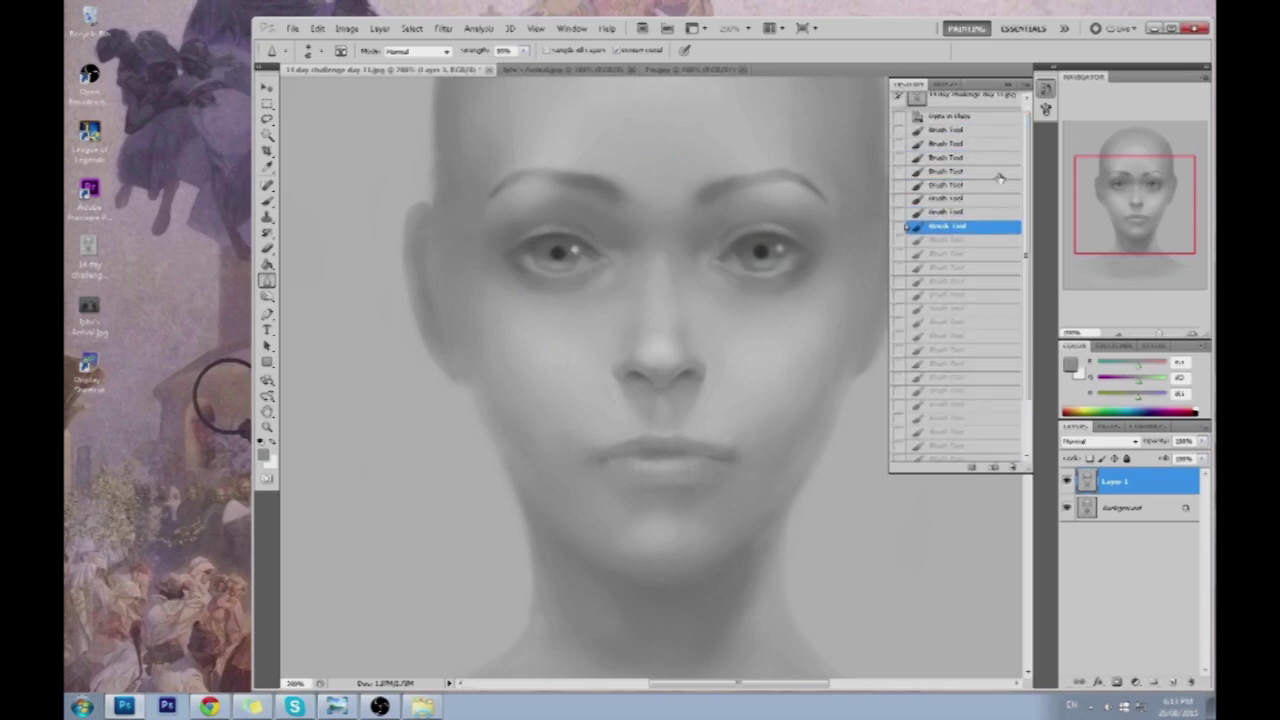
{"action": "left_click", "coordinate": [966, 120]}
{"action": "left_click", "coordinate": [959, 294]}
{"action": "left_click", "coordinate": [952, 391]}
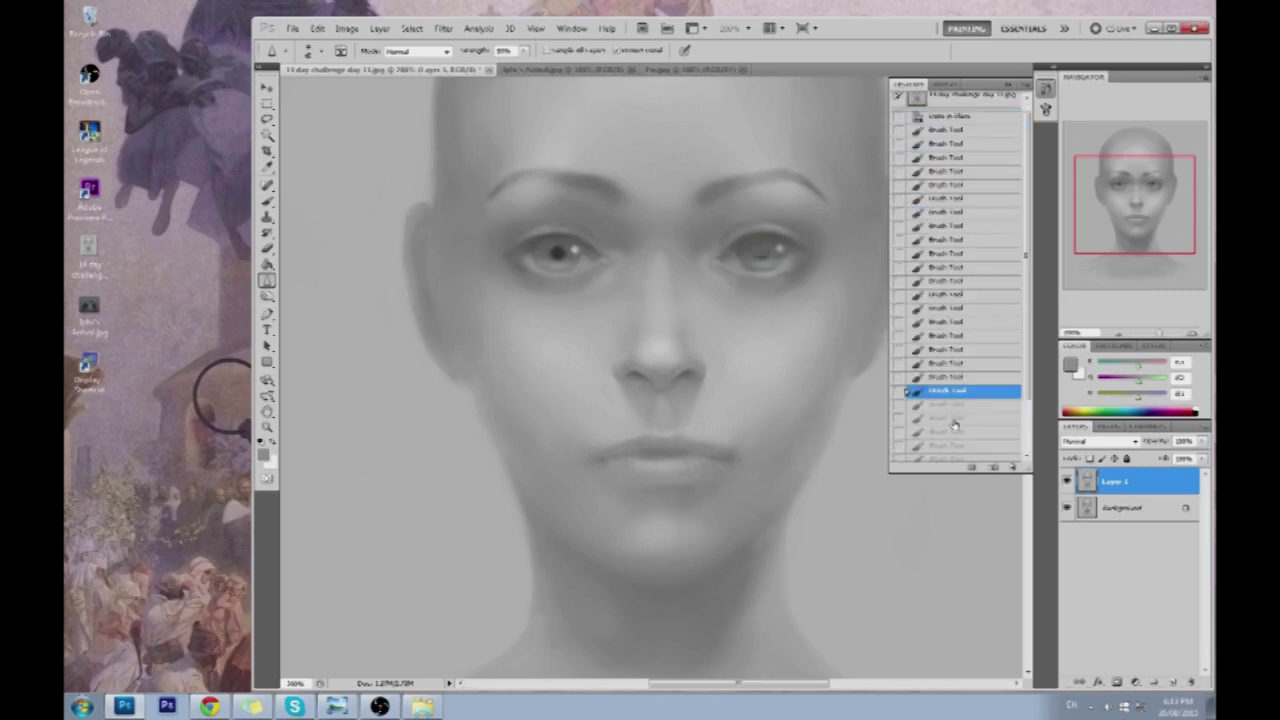
{"action": "left_click", "coordinate": [956, 363]}
{"action": "left_click", "coordinate": [950, 379]}
{"action": "left_click", "coordinate": [949, 392]}
{"action": "left_click", "coordinate": [947, 379]}
{"action": "left_click", "coordinate": [854, 442]}
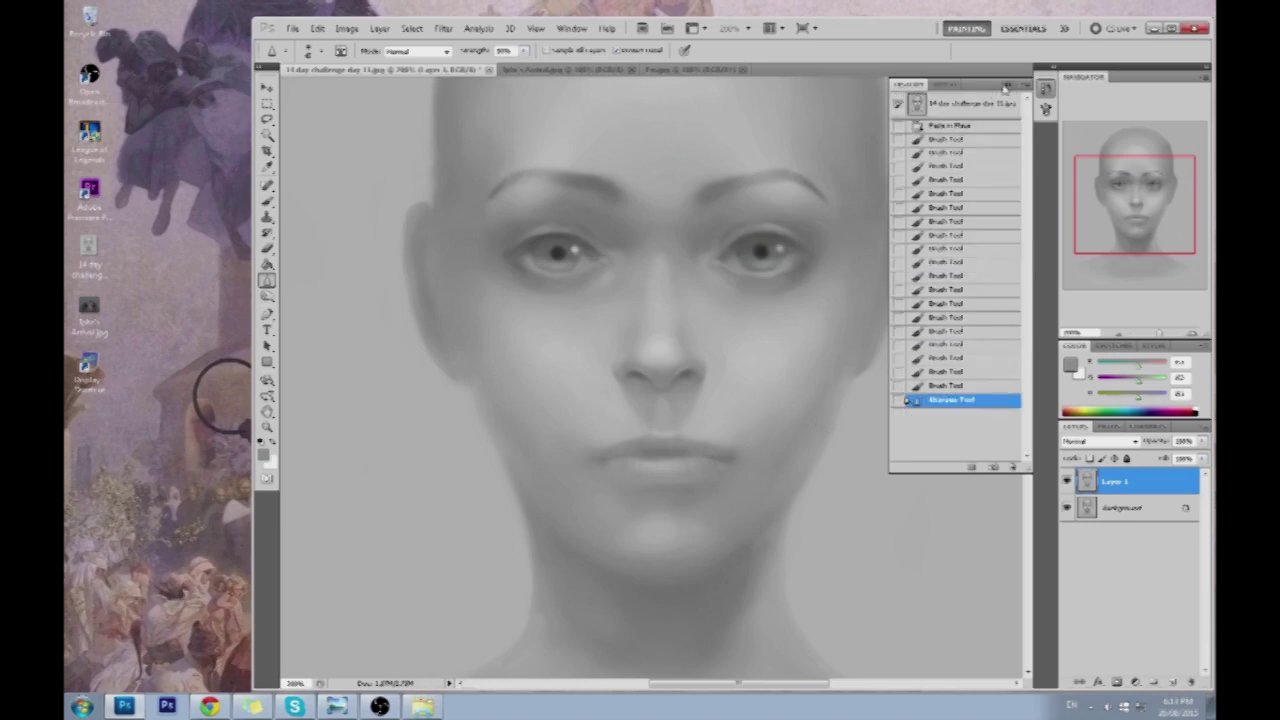
{"action": "left_click", "coordinate": [1007, 86]}
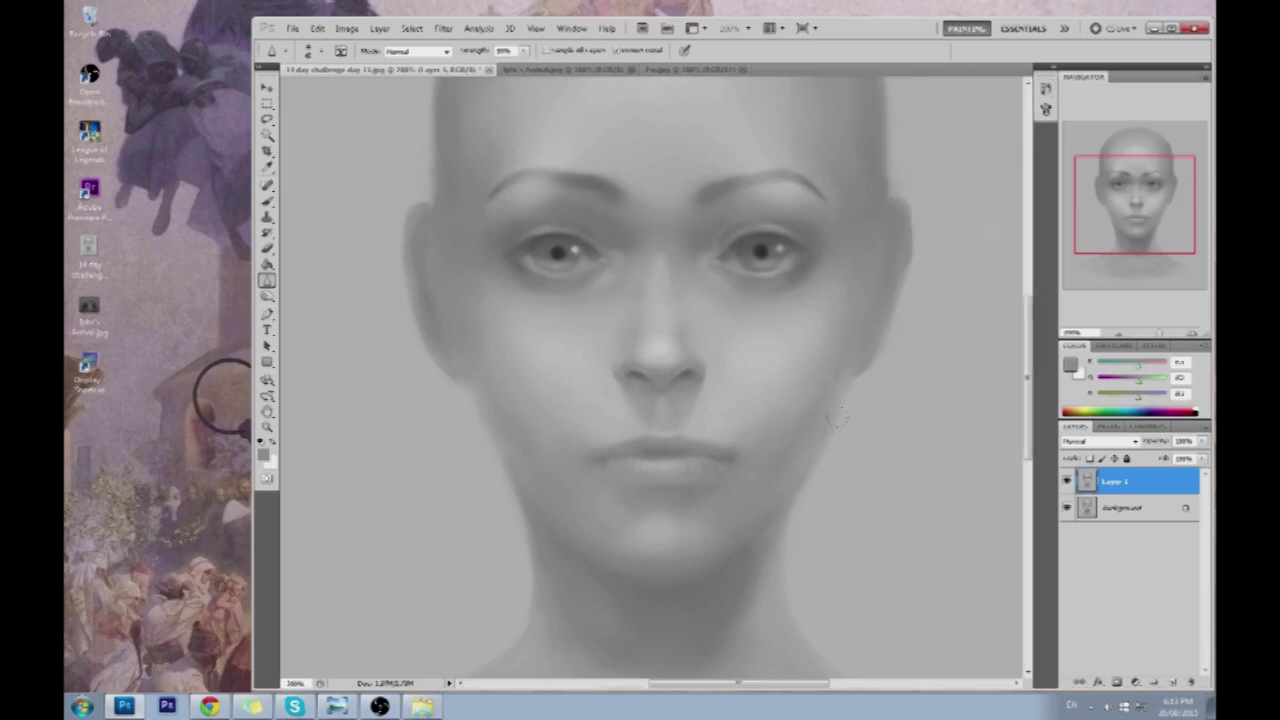
{"action": "left_click_drag", "start_coordinate": [860, 450], "coordinate": [840, 482]}
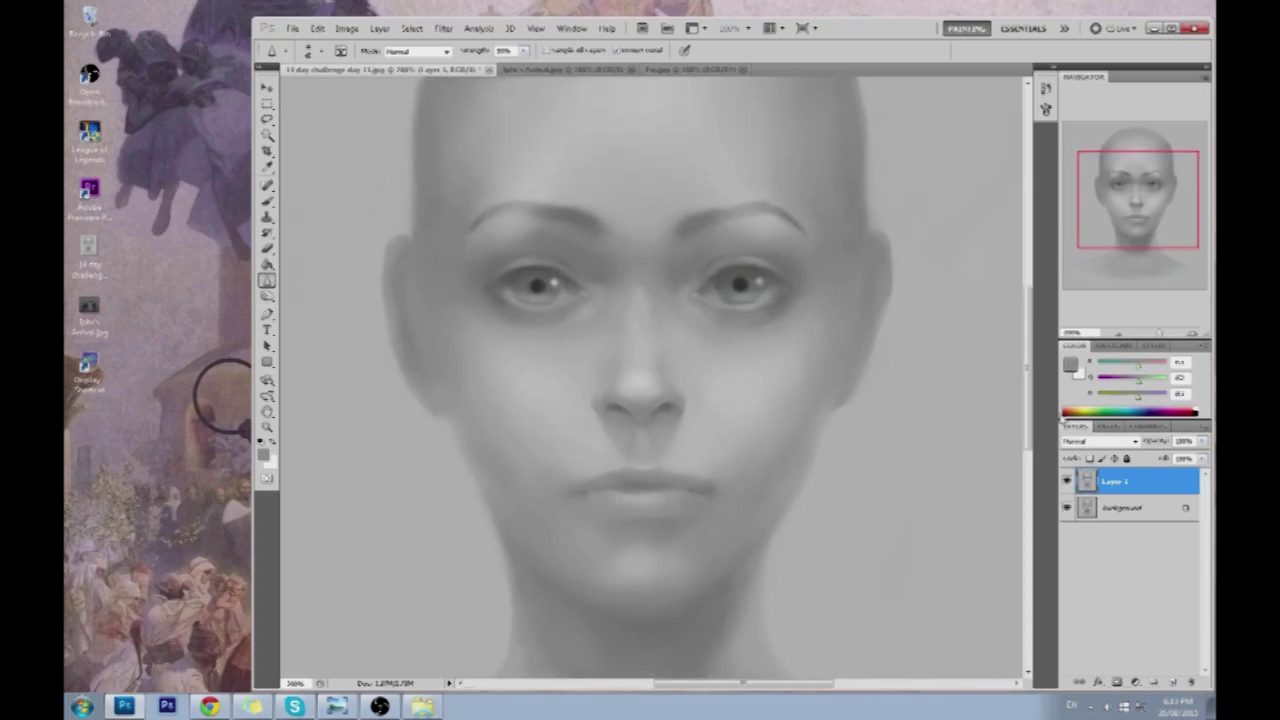
Compare the reworked portrait with the original by toggling Layer 1's visibility off and on
{"action": "left_click", "coordinate": [1066, 481]}
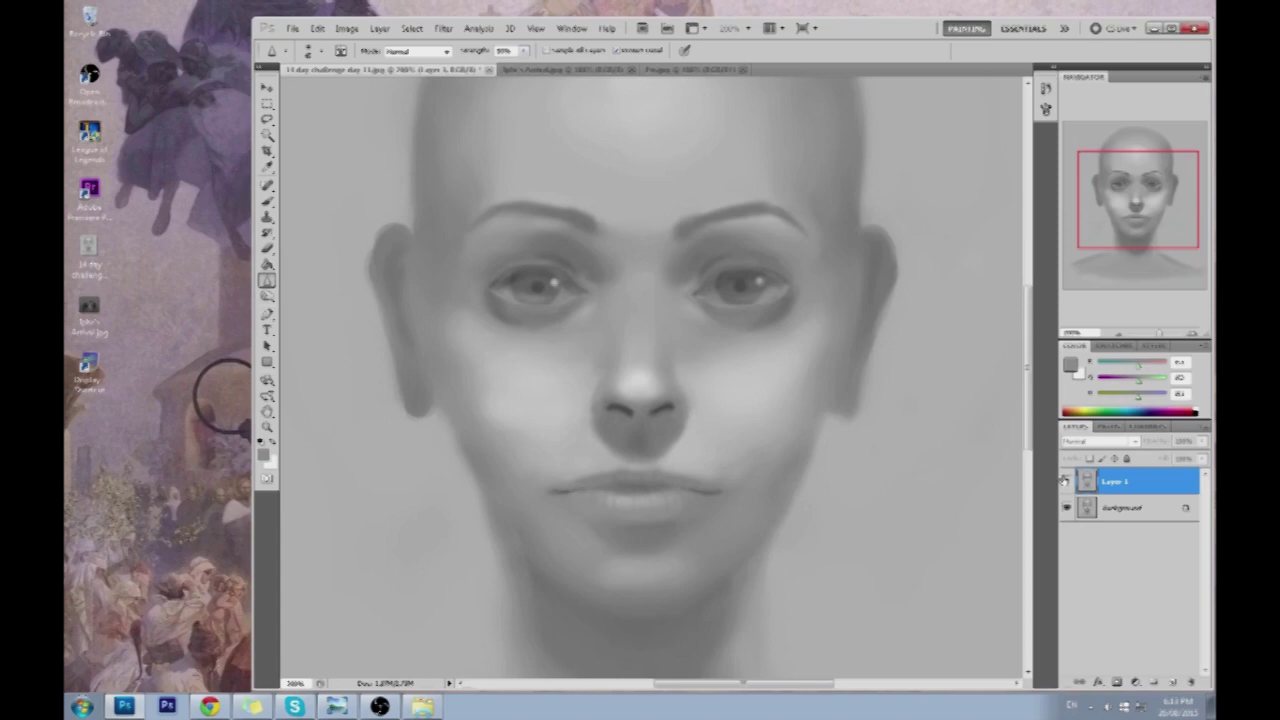
{"action": "left_click", "coordinate": [1065, 481]}
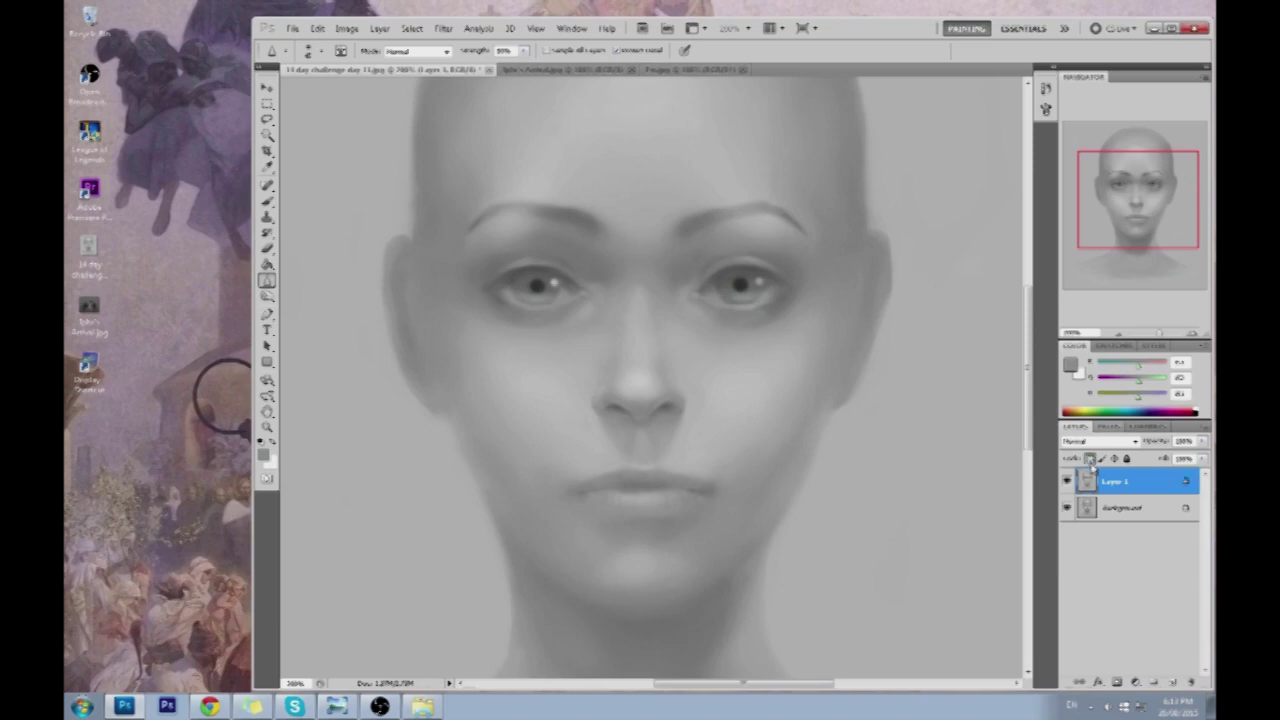
Add a new layer and paint one broad black diagonal brush stroke beside the jaw
{"action": "left_click", "coordinate": [1170, 683]}
{"action": "key", "text": "b"}
{"action": "key", "text": "d"}
{"action": "mouse_move", "coordinate": [982, 325]}
{"action": "left_mouse_down"}
{"action": "mouse_move", "coordinate": [915, 388]}
{"action": "mouse_move", "coordinate": [778, 565]}
{"action": "mouse_move", "coordinate": [785, 597]}
{"action": "left_mouse_up"}
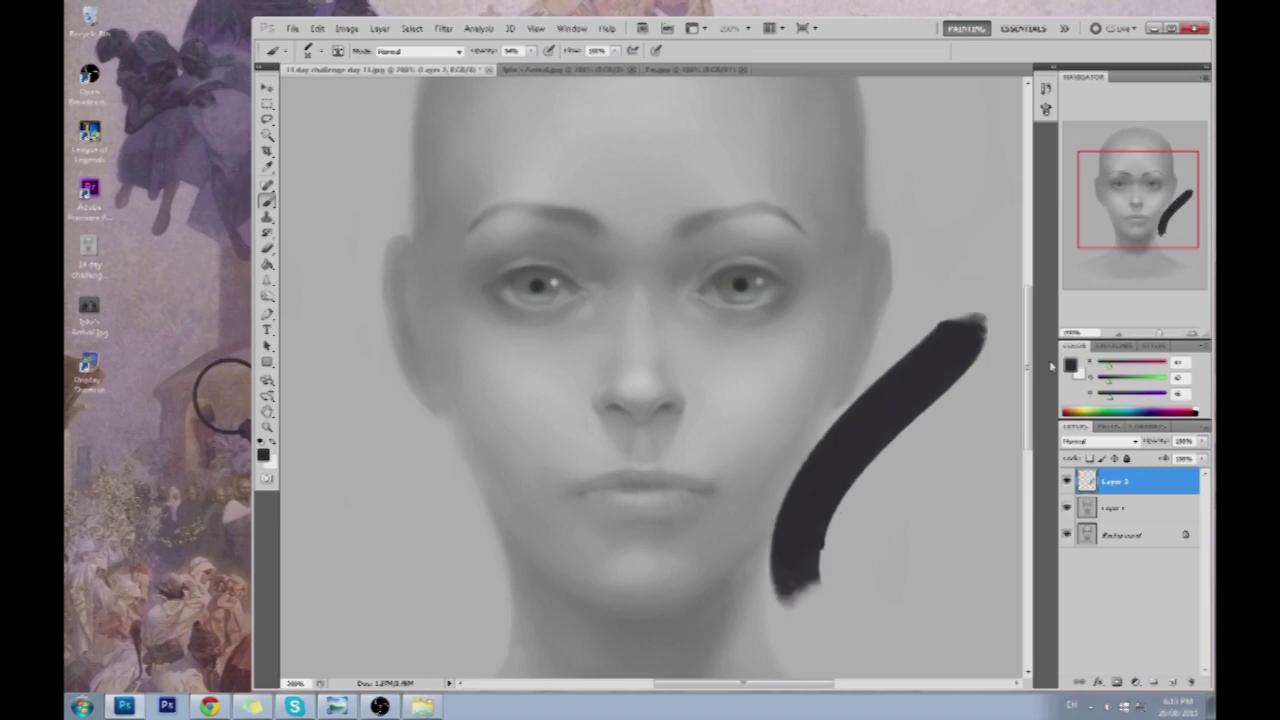
Lock the new layer's transparent pixels and paint over the black stroke with lighter greys
{"action": "left_click", "coordinate": [1088, 459]}
{"action": "key", "text": "x"}
{"action": "left_click_drag", "start_coordinate": [929, 266], "coordinate": [860, 480]}
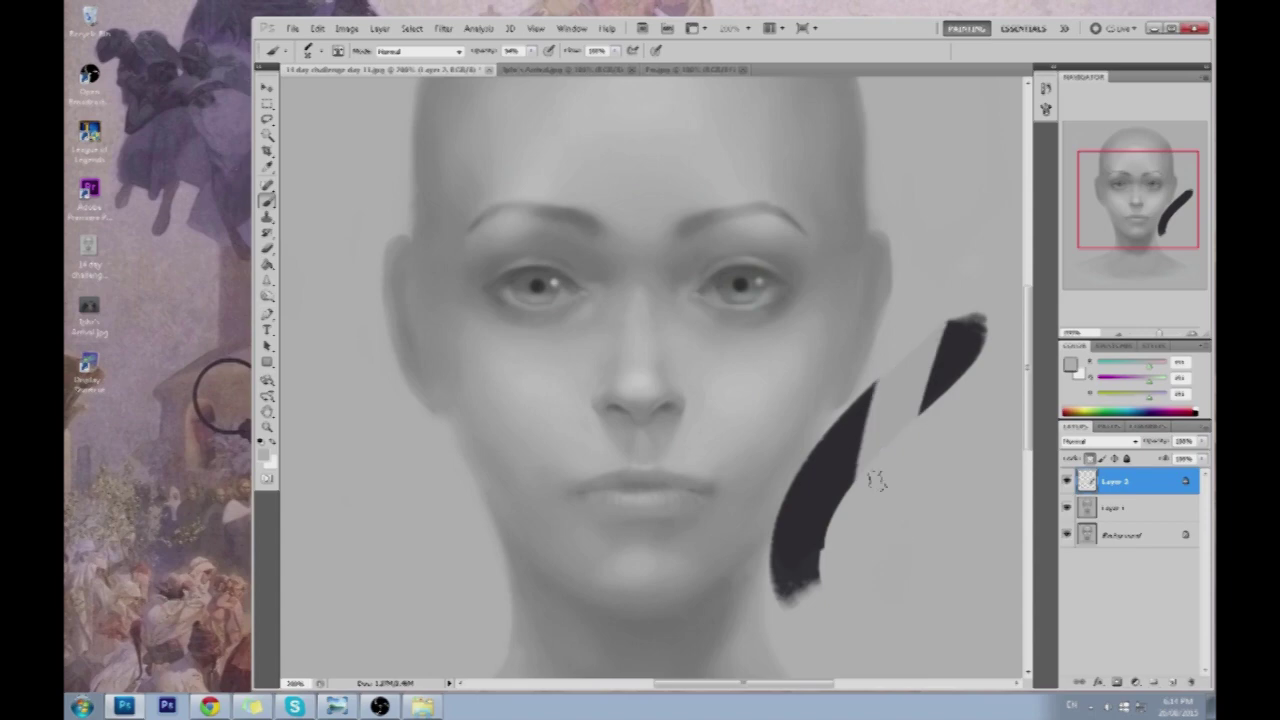
{"action": "left_click_drag", "start_coordinate": [829, 386], "coordinate": [800, 595]}
{"action": "left_click", "coordinate": [881, 380], "text": "alt"}
{"action": "left_click_drag", "start_coordinate": [925, 355], "coordinate": [822, 435]}
{"action": "left_click_drag", "start_coordinate": [970, 335], "coordinate": [805, 485]}
{"action": "left_click_drag", "start_coordinate": [915, 400], "coordinate": [800, 560]}
{"action": "mouse_move", "coordinate": [970, 330]}
{"action": "left_mouse_down"}
{"action": "mouse_move", "coordinate": [920, 345]}
{"action": "mouse_move", "coordinate": [798, 525]}
{"action": "mouse_move", "coordinate": [790, 570]}
{"action": "mouse_move", "coordinate": [845, 421]}
{"action": "mouse_move", "coordinate": [788, 565]}
{"action": "mouse_move", "coordinate": [792, 595]}
{"action": "left_mouse_up"}
Blend the middle and upper edge of the locked stroke with greys sampled around it
{"action": "left_click", "coordinate": [920, 446], "text": "alt"}
{"action": "left_click", "coordinate": [901, 408], "text": "alt"}
{"action": "left_click", "coordinate": [797, 513], "text": "alt"}
{"action": "left_click", "coordinate": [866, 423], "text": "alt"}
{"action": "left_click_drag", "start_coordinate": [855, 458], "coordinate": [795, 515]}
{"action": "left_click", "coordinate": [932, 439], "text": "alt"}
{"action": "left_click", "coordinate": [829, 435], "text": "alt"}
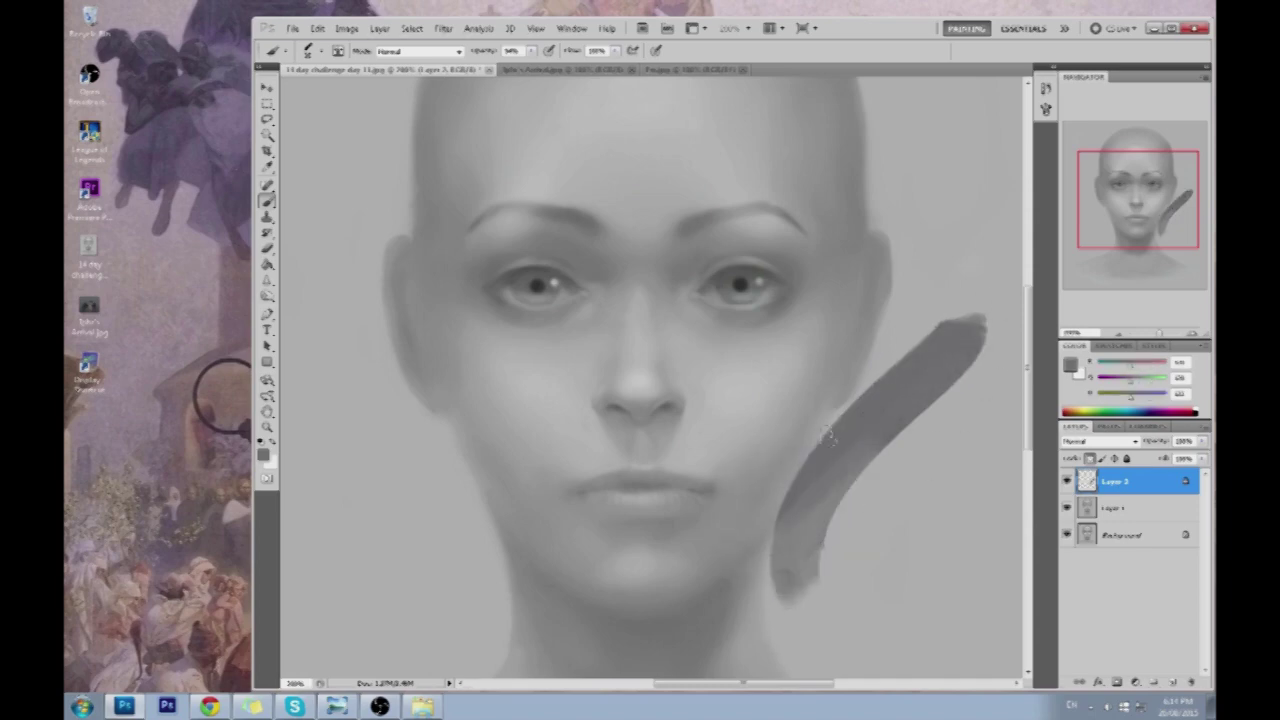
{"action": "left_click", "coordinate": [885, 336], "text": "alt"}
{"action": "left_click_drag", "start_coordinate": [840, 422], "coordinate": [950, 325]}
{"action": "left_click", "coordinate": [888, 355], "text": "alt"}
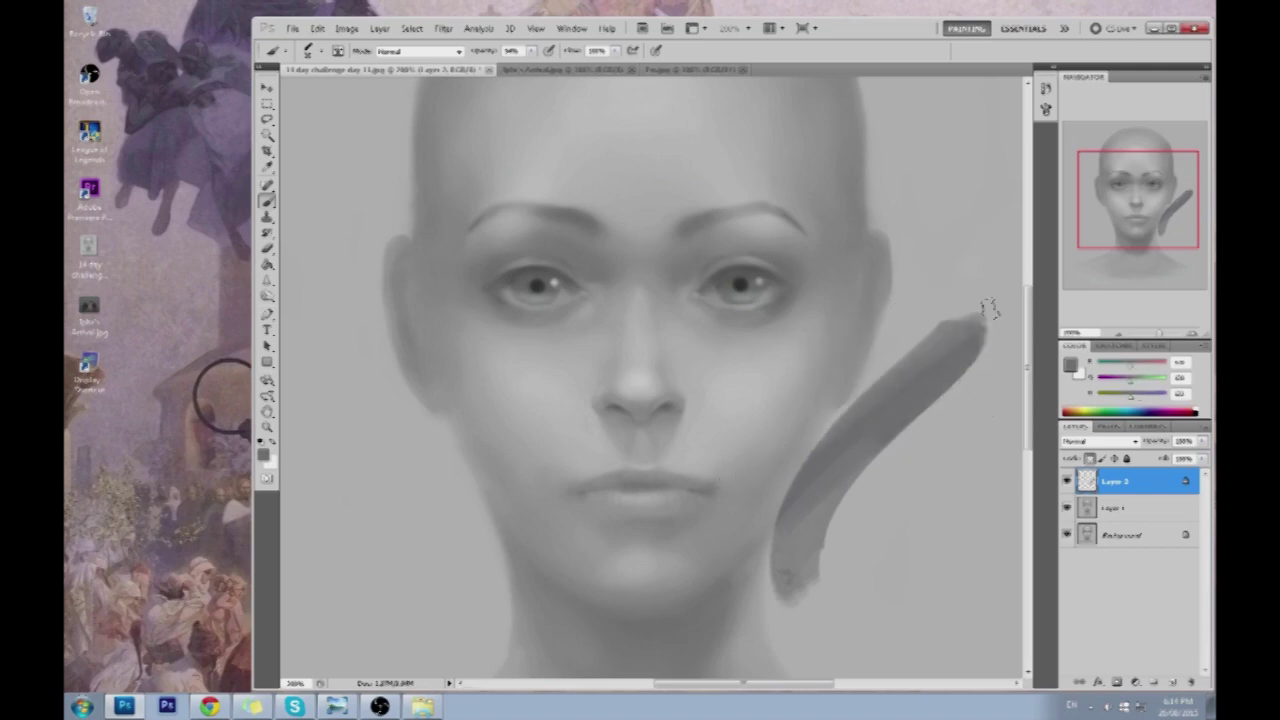
Try adding a light grey rim along each edge of the locked stroke, undoing each attempt
{"action": "left_click", "coordinate": [995, 363], "text": "alt"}
{"action": "left_click_drag", "start_coordinate": [975, 325], "coordinate": [808, 602]}
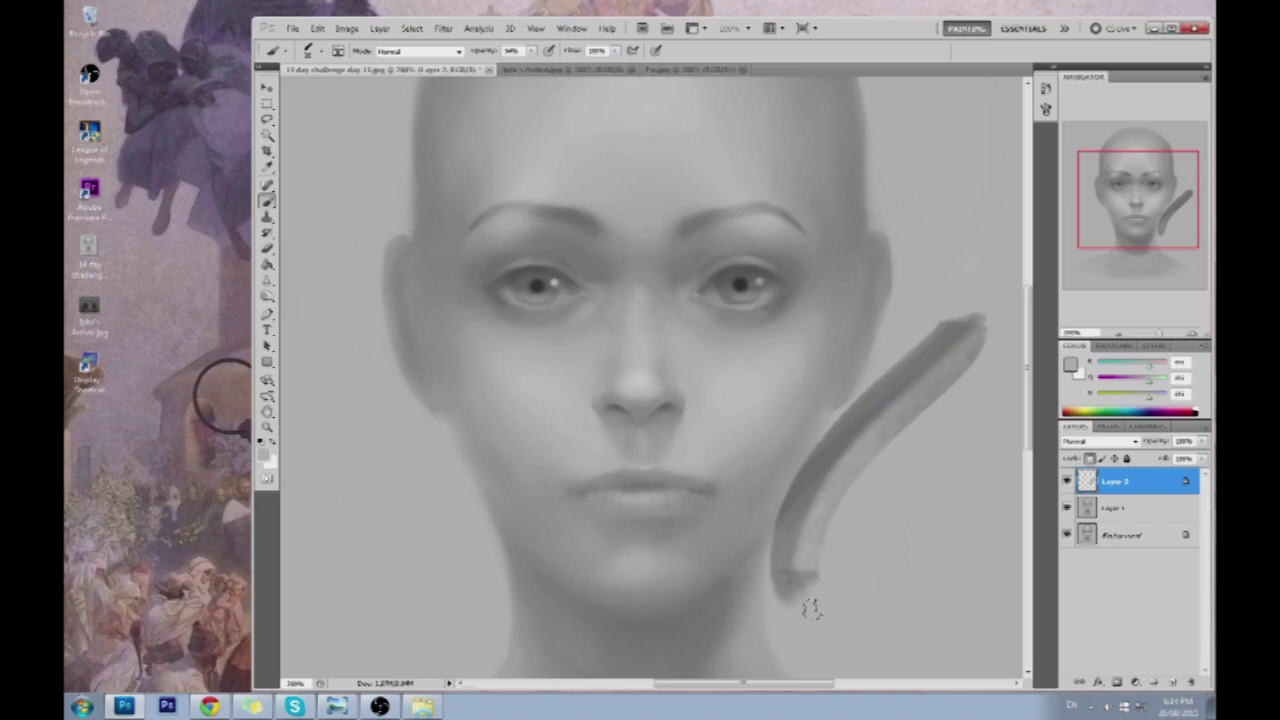
{"action": "key", "text": "ctrl+z"}
{"action": "left_click", "coordinate": [987, 327], "text": "alt"}
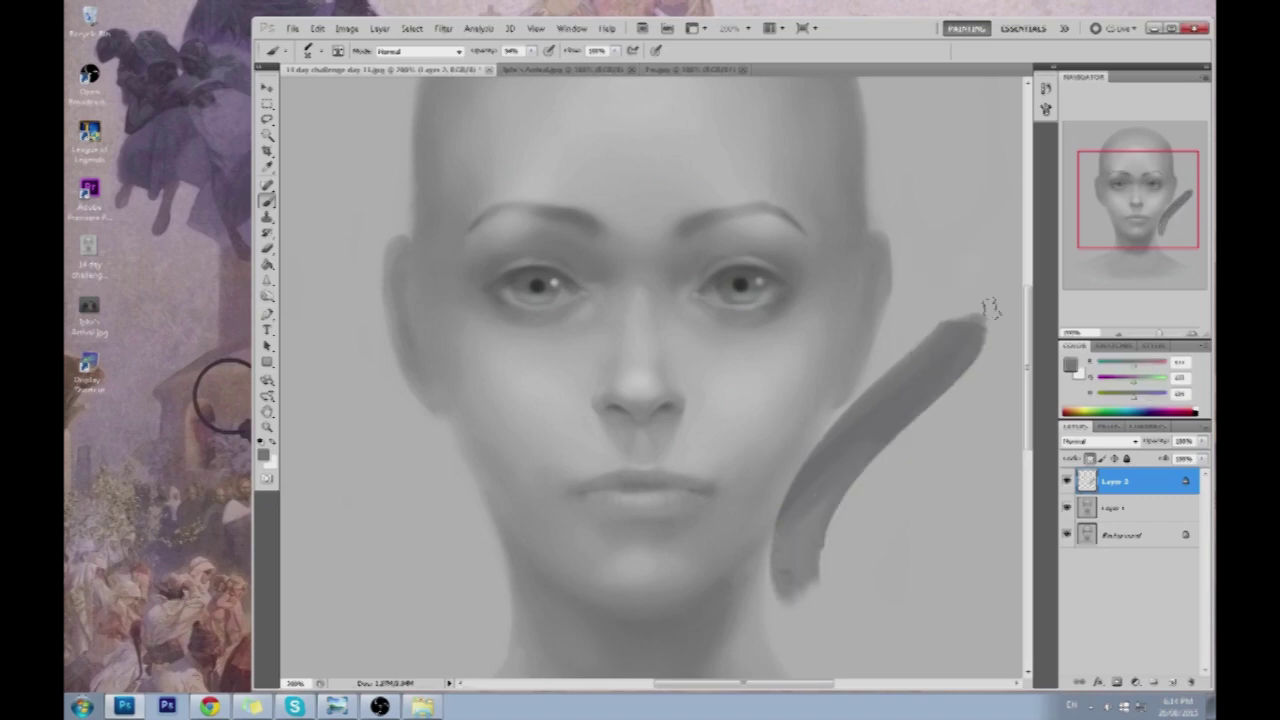
{"action": "left_click", "coordinate": [960, 290], "text": "alt"}
{"action": "left_click_drag", "start_coordinate": [975, 322], "coordinate": [785, 520]}
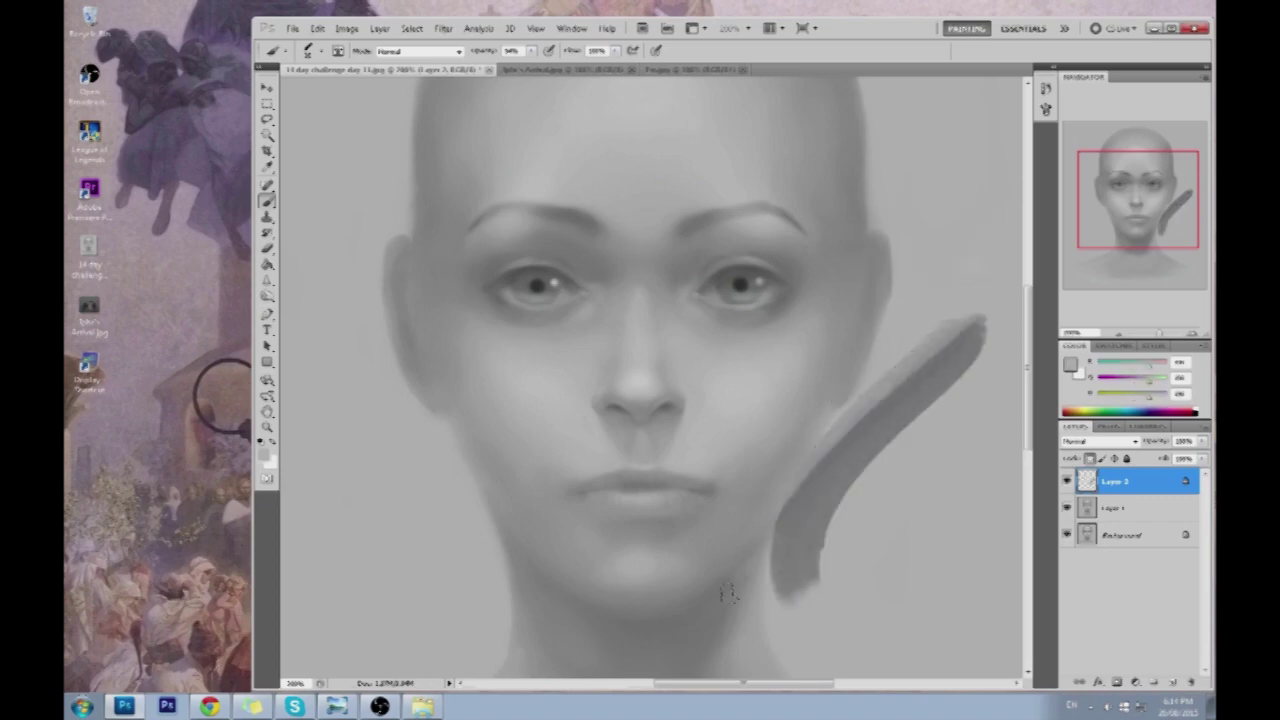
{"action": "left_click_drag", "start_coordinate": [978, 325], "coordinate": [825, 472]}
{"action": "key", "text": "ctrl+alt+z"}
{"action": "key", "text": "ctrl+alt+z"}
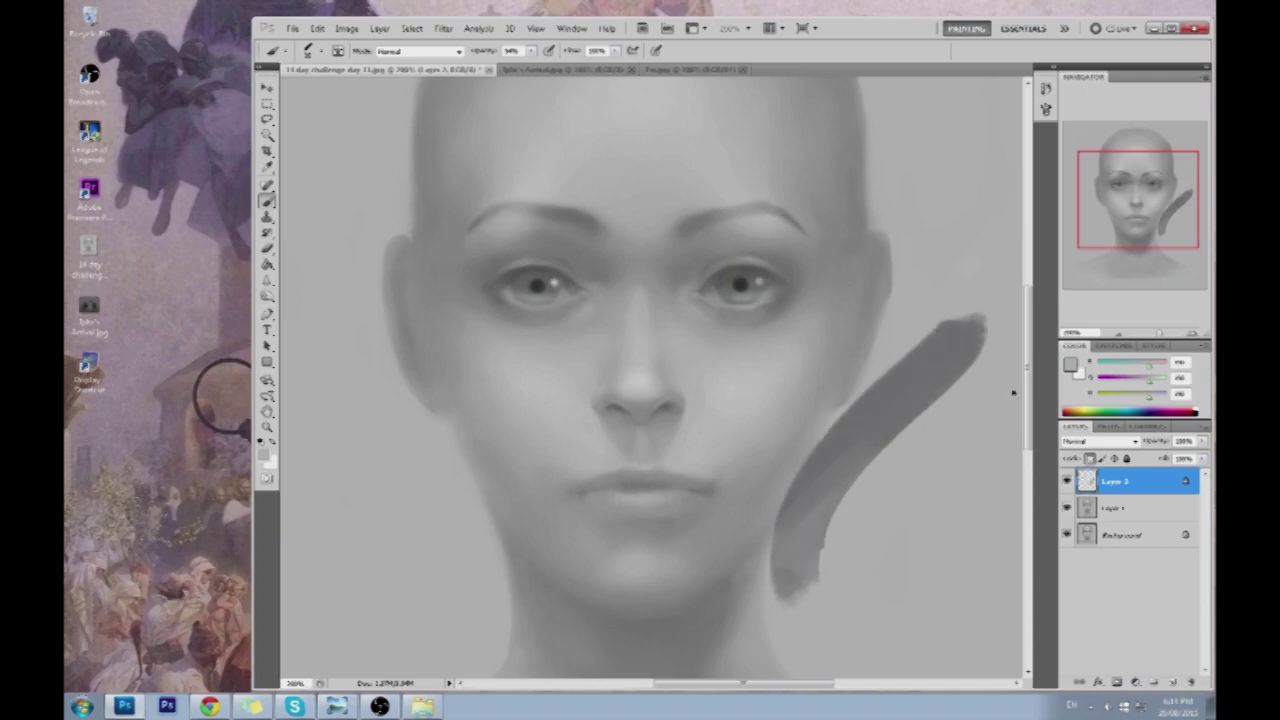
Delete the layer holding the demonstration stroke
{"action": "left_click", "coordinate": [1191, 681]}
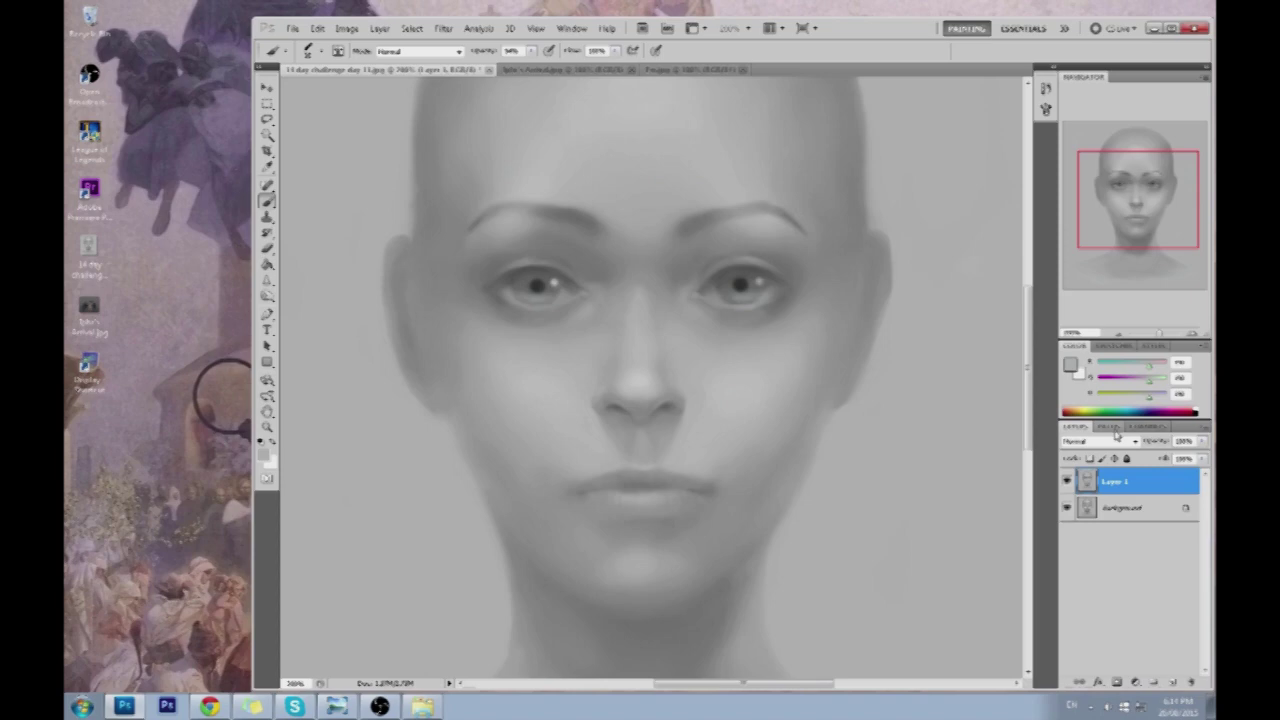
{"action": "key", "text": "ctrl+minus"}
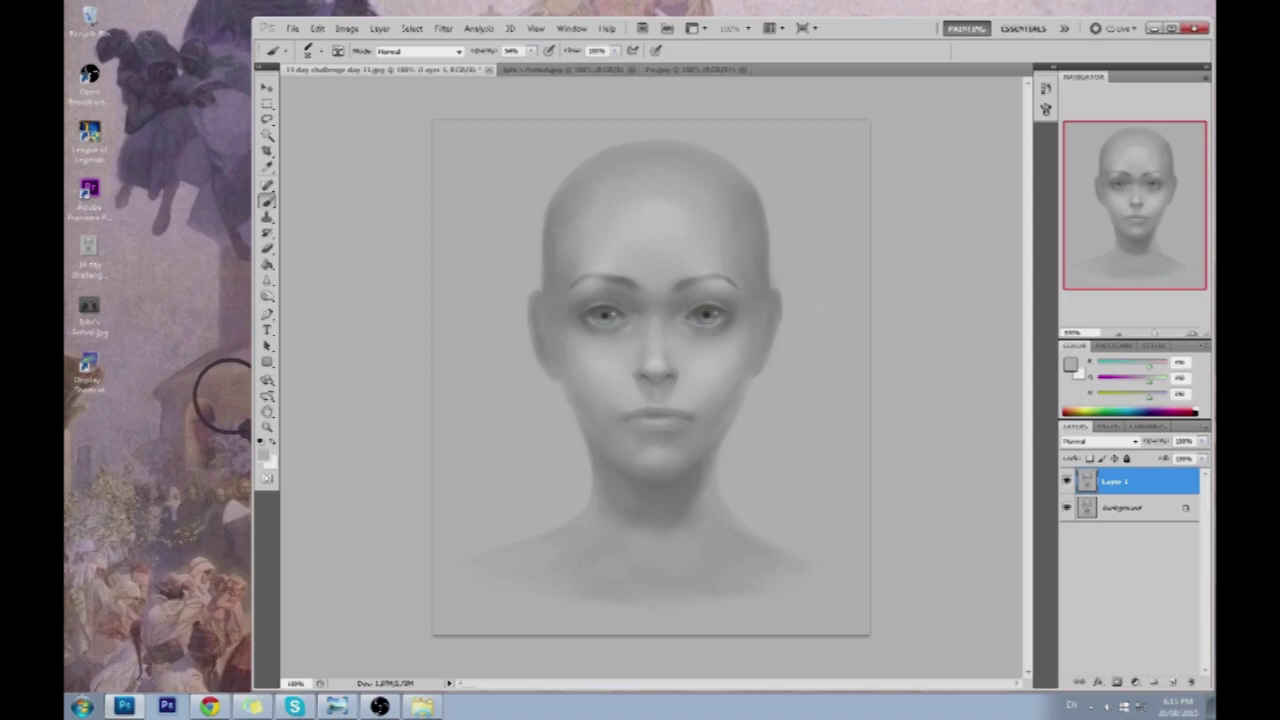
{"action": "left_click", "coordinate": [209, 706]}
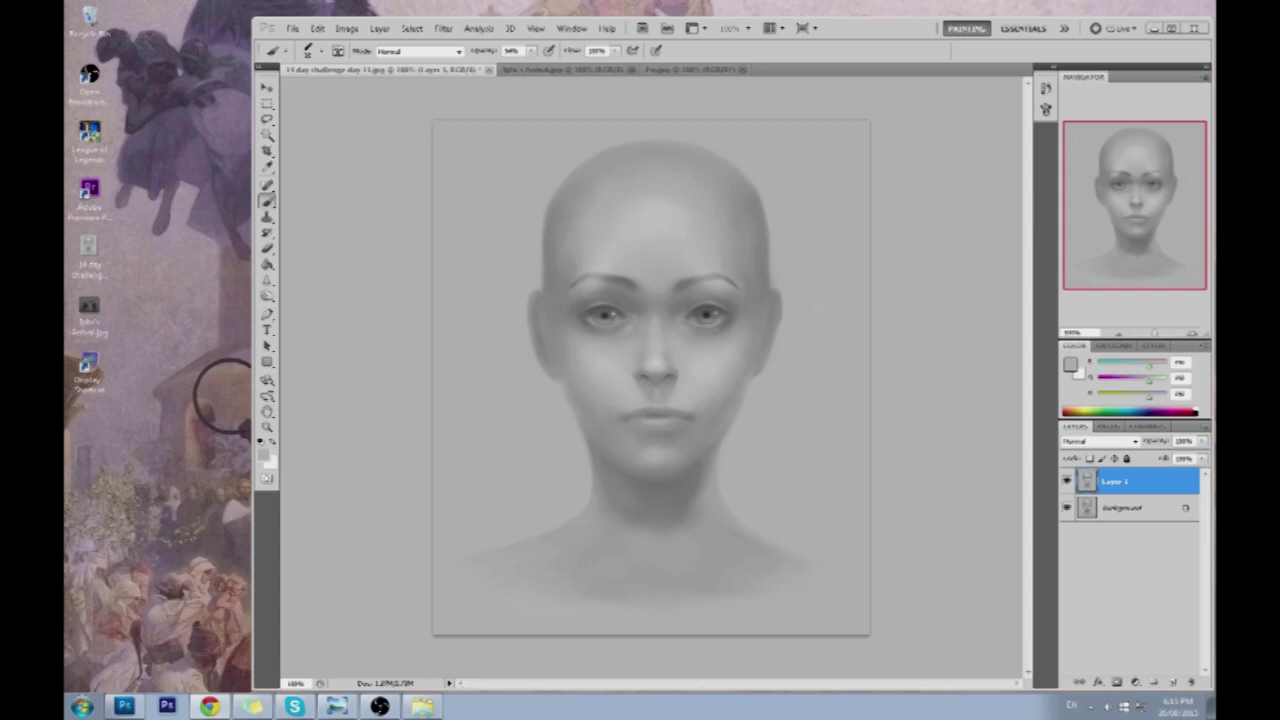
Try outlining both sides of the portrait's face with long dark strokes, and undo them
{"action": "left_click", "coordinate": [716, 312], "text": "alt"}
{"action": "left_click_drag", "start_coordinate": [546, 196], "coordinate": [597, 461]}
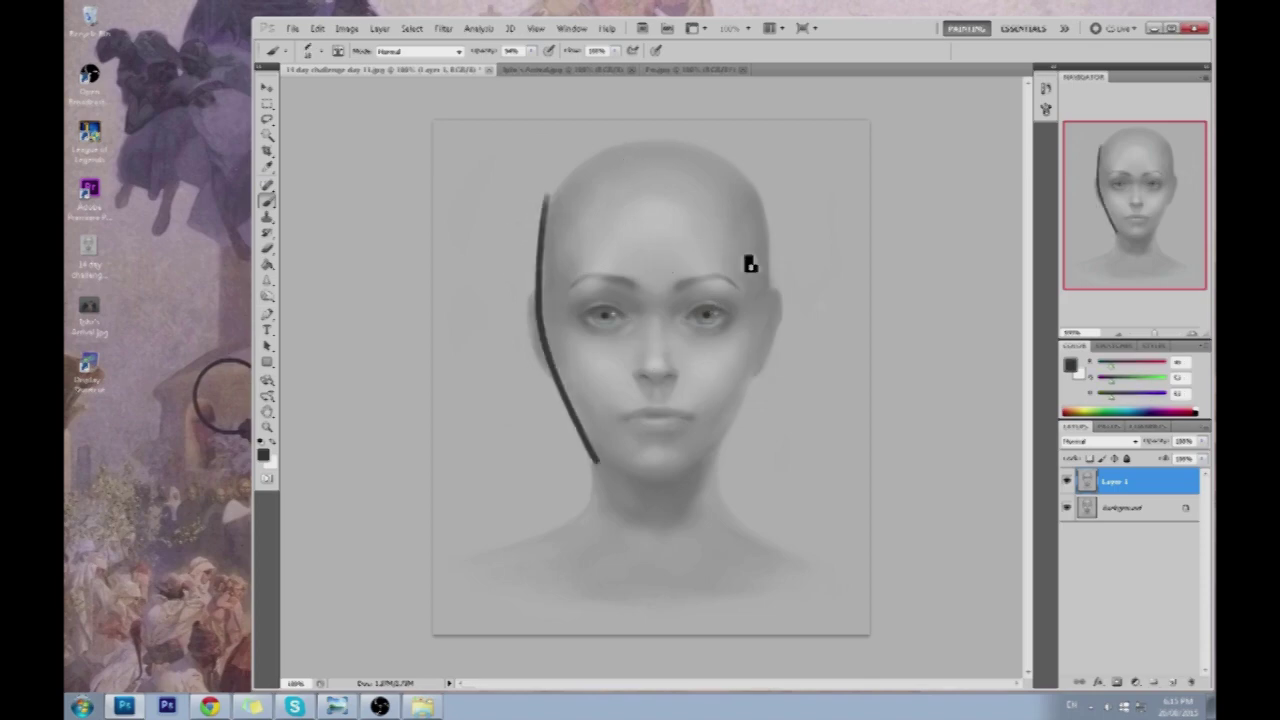
{"action": "left_click_drag", "start_coordinate": [754, 192], "coordinate": [693, 447]}
{"action": "key", "text": "ctrl+alt+z"}
{"action": "key", "text": "ctrl+alt+z"}
Mark the width of the skull, ears and jaw with short dark ticks on both sides of the head
{"action": "left_click_drag", "start_coordinate": [538, 192], "coordinate": [542, 208]}
{"action": "left_click_drag", "start_coordinate": [756, 174], "coordinate": [758, 198]}
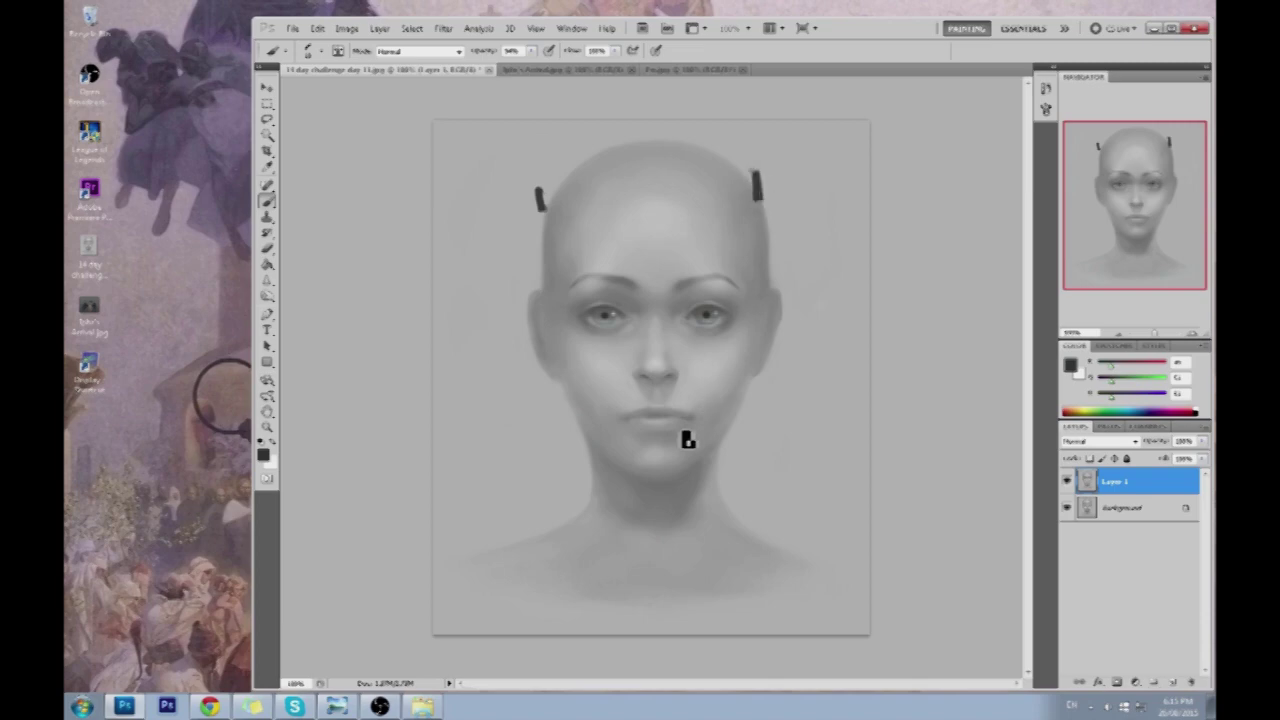
{"action": "left_click_drag", "start_coordinate": [720, 434], "coordinate": [721, 446]}
{"action": "left_click_drag", "start_coordinate": [587, 438], "coordinate": [588, 450]}
{"action": "left_click_drag", "start_coordinate": [548, 326], "coordinate": [549, 340]}
{"action": "left_click_drag", "start_coordinate": [765, 328], "coordinate": [766, 314]}
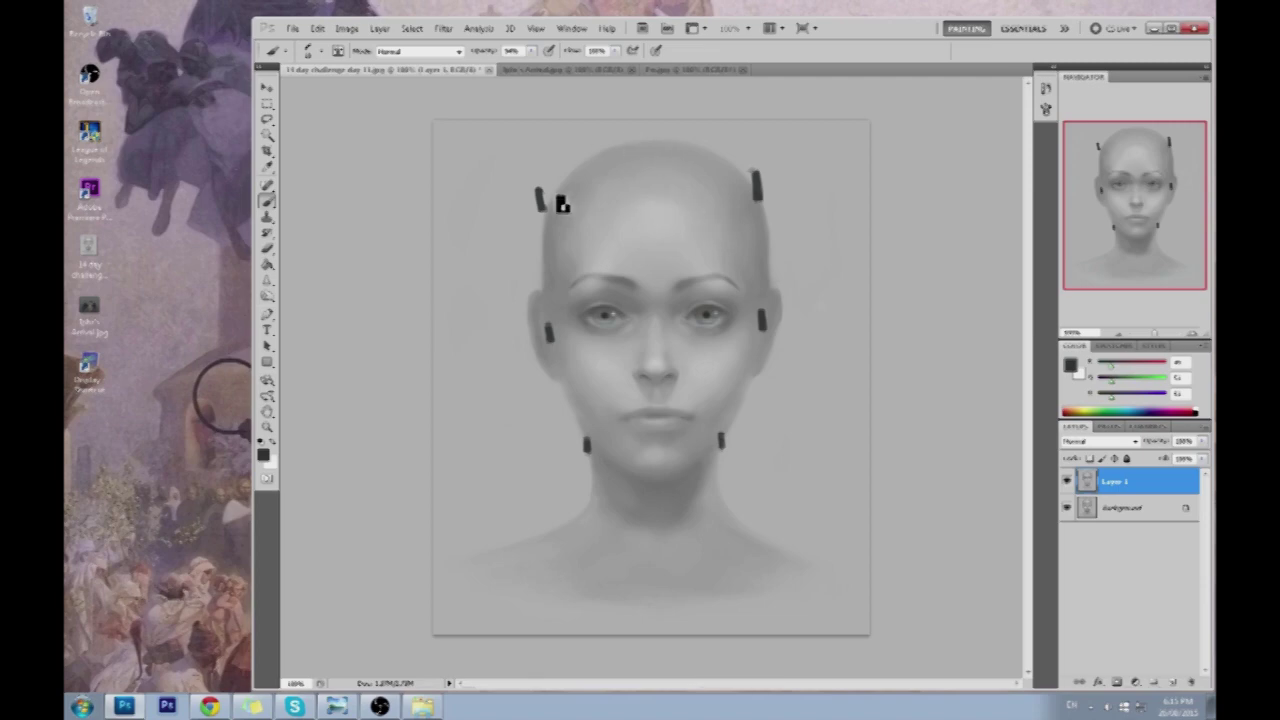
{"action": "left_click_drag", "start_coordinate": [764, 186], "coordinate": [762, 205]}
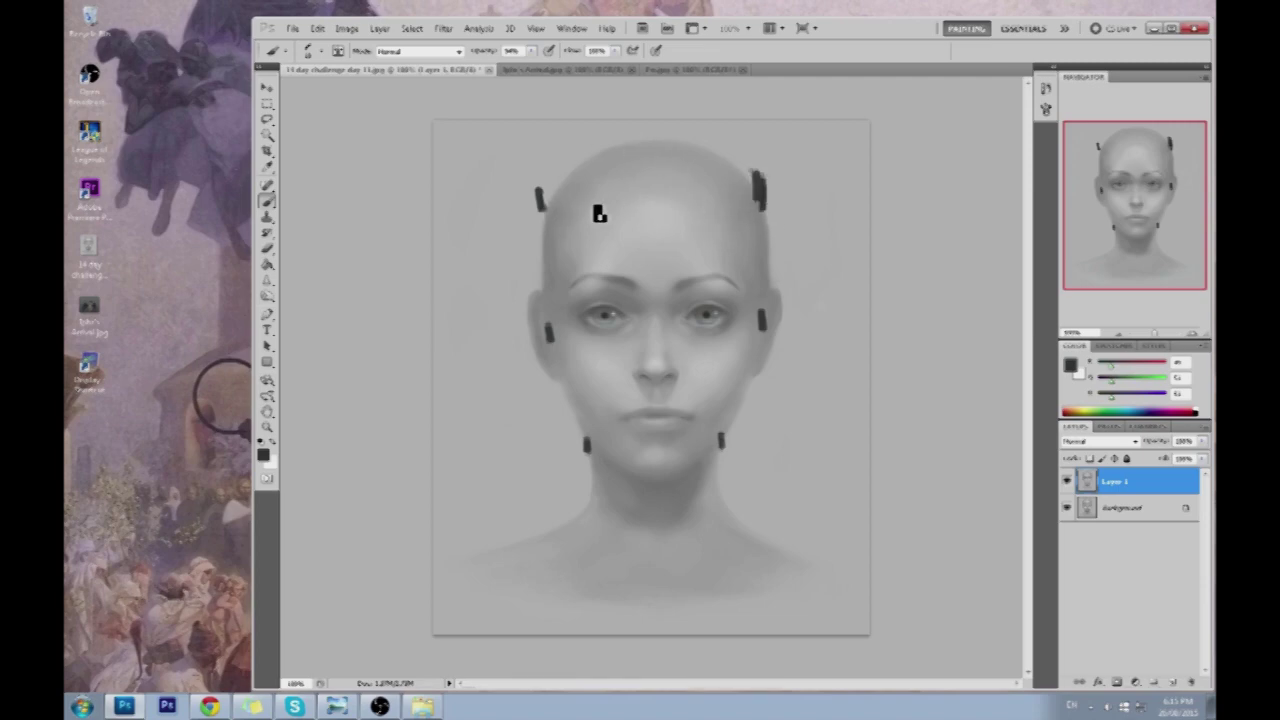
Try marking the brow ends and nose bridge and sketching construction ellipses through them, then undo these strokes
{"action": "left_click_drag", "start_coordinate": [563, 273], "coordinate": [565, 287]}
{"action": "left_click_drag", "start_coordinate": [735, 264], "coordinate": [733, 277]}
{"action": "left_click", "coordinate": [652, 334]}
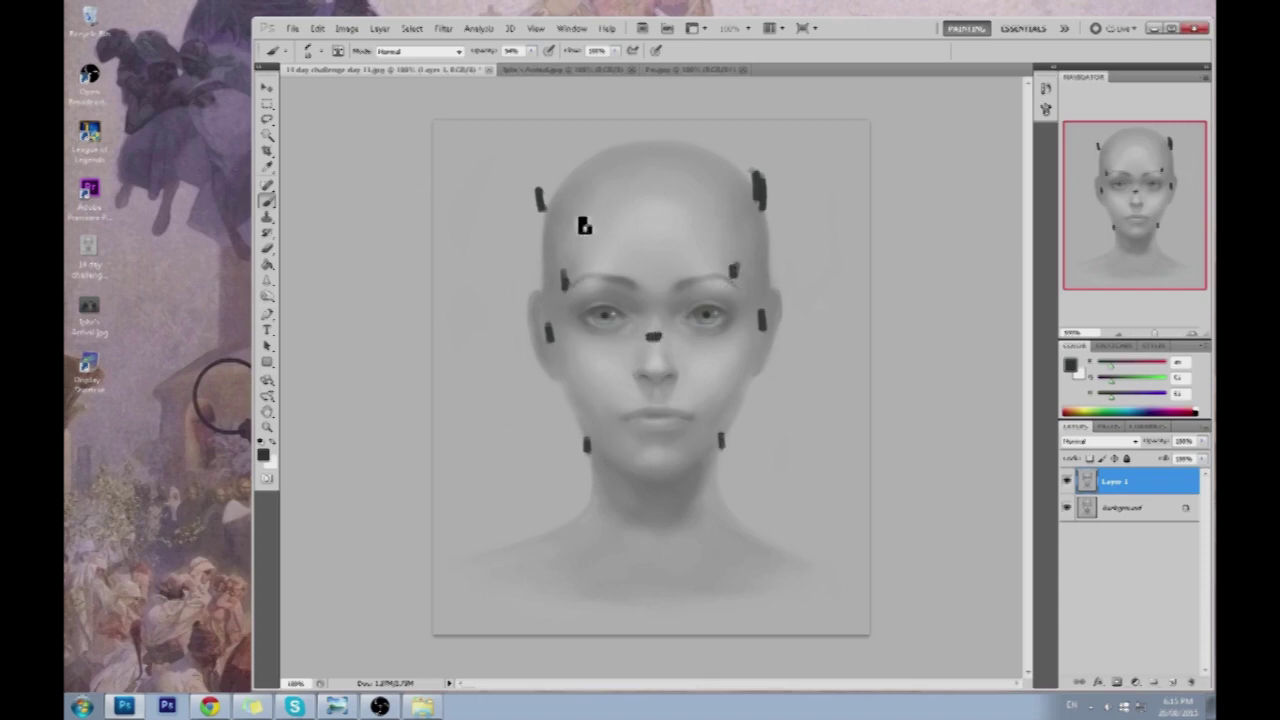
{"action": "mouse_move", "coordinate": [553, 230]}
{"action": "left_mouse_down"}
{"action": "mouse_move", "coordinate": [636, 343]}
{"action": "mouse_move", "coordinate": [742, 282]}
{"action": "left_mouse_up"}
{"action": "key", "text": "ctrl+z"}
{"action": "left_click_drag", "start_coordinate": [634, 331], "coordinate": [563, 294]}
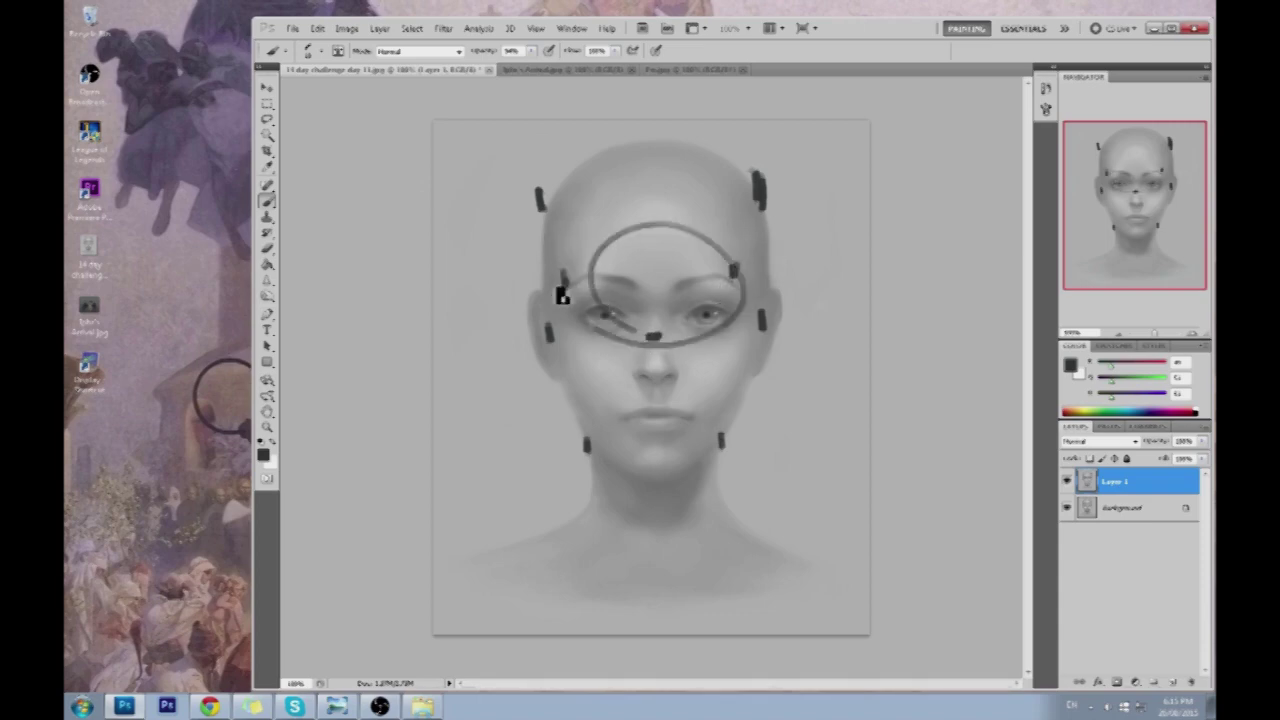
{"action": "mouse_move", "coordinate": [698, 122]}
{"action": "left_mouse_down"}
{"action": "mouse_move", "coordinate": [560, 250]}
{"action": "mouse_move", "coordinate": [660, 270]}
{"action": "left_mouse_up"}
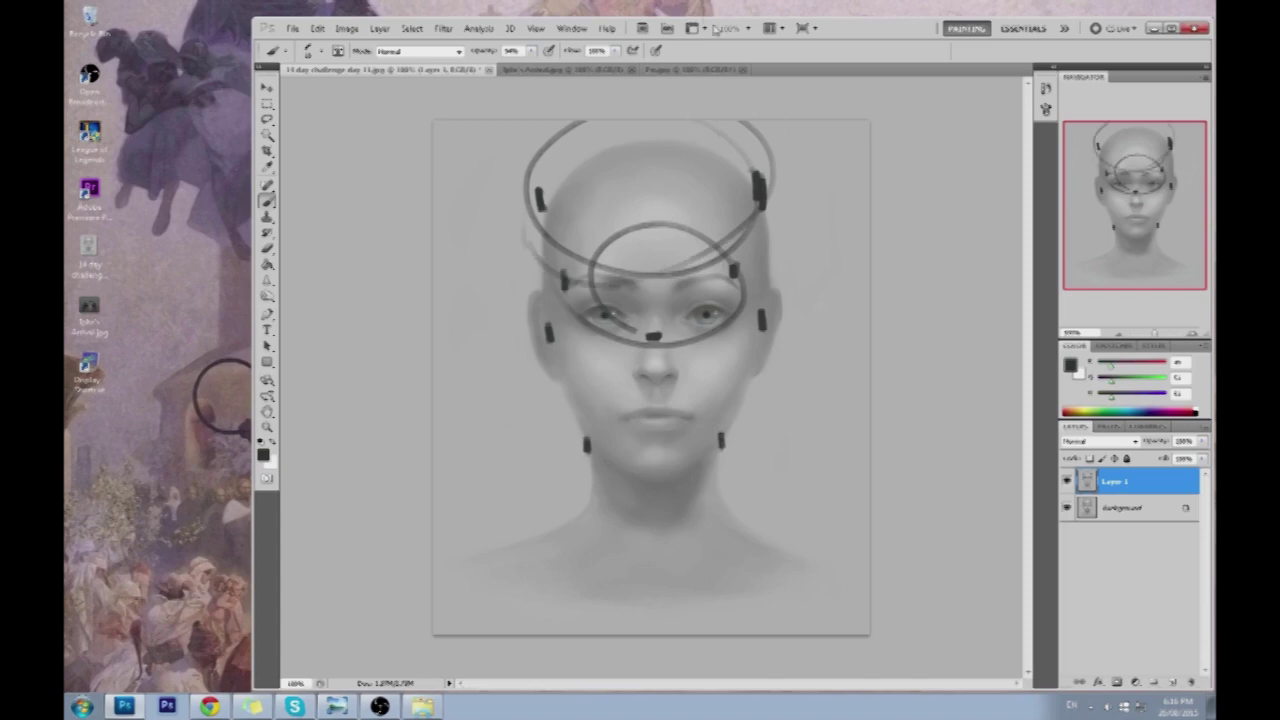
{"action": "key", "text": "ctrl+z"}
{"action": "key", "text": "ctrl+alt+z"}
{"action": "key", "text": "ctrl+alt+z"}
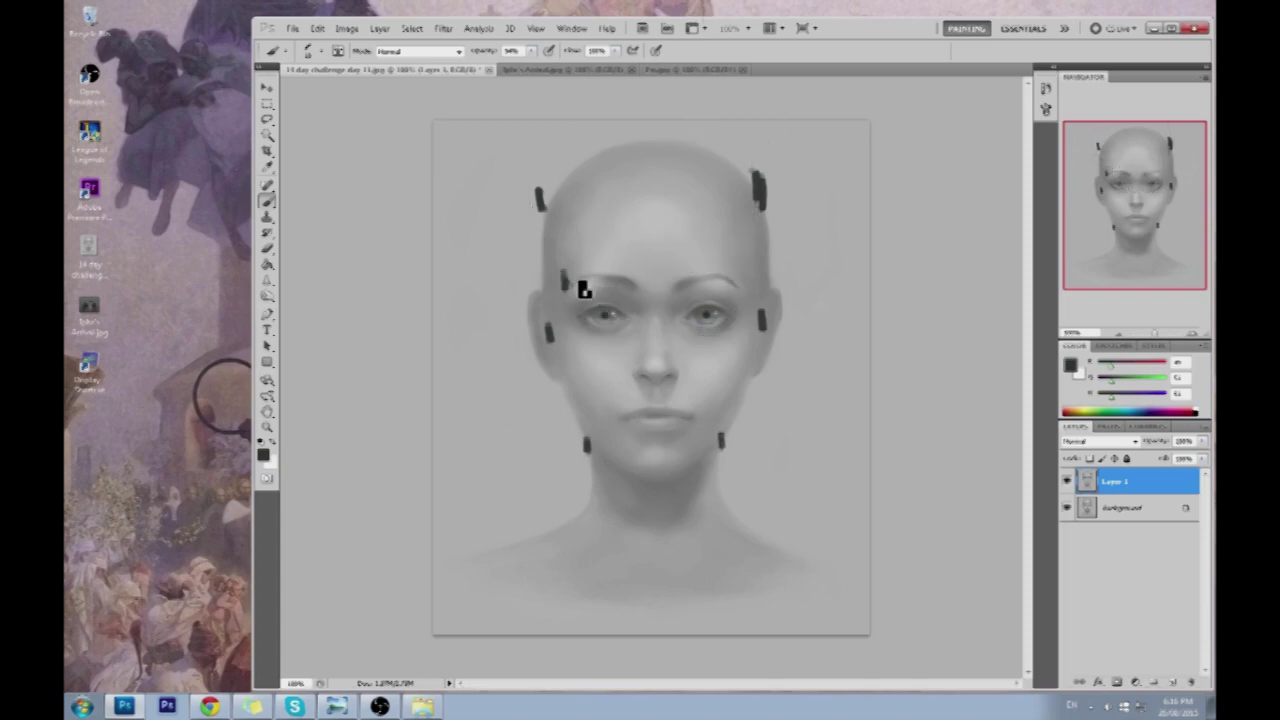
Mark the temples and mouth and sketch overlapping construction circles for the skull and lower face over the portrait
{"action": "left_click", "coordinate": [752, 271]}
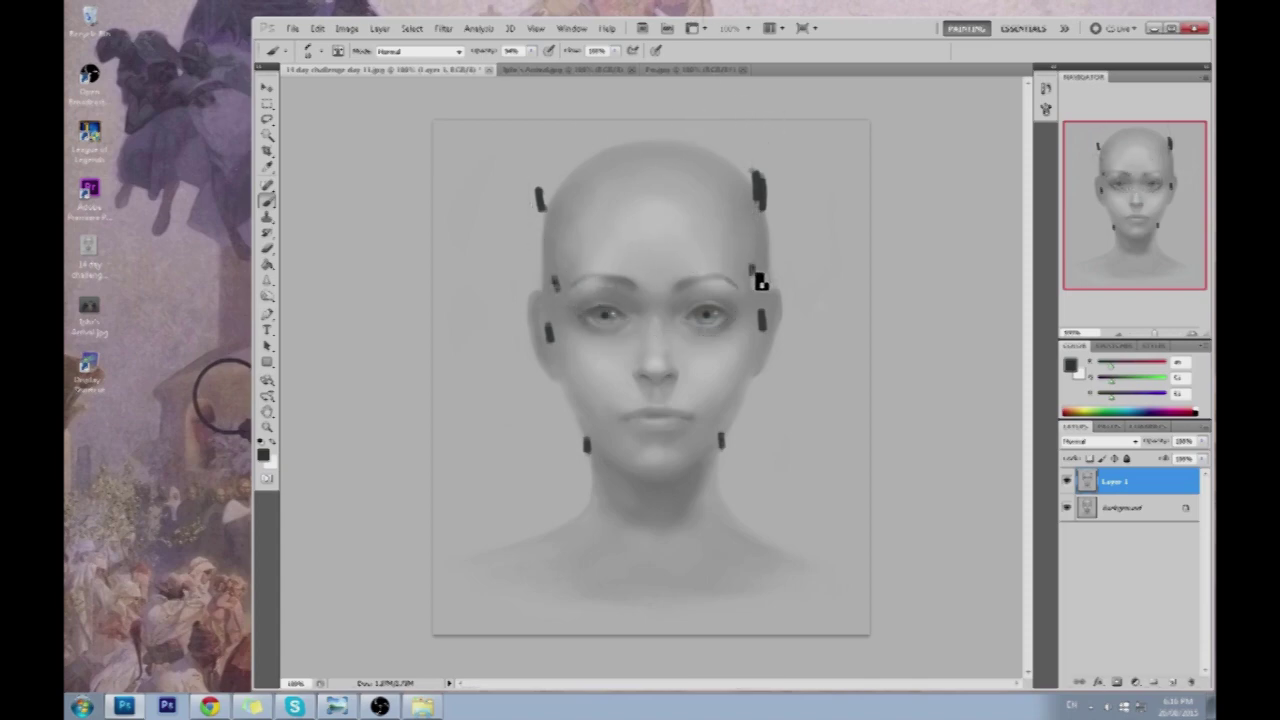
{"action": "left_click_drag", "start_coordinate": [657, 418], "coordinate": [670, 418]}
{"action": "mouse_move", "coordinate": [542, 175]}
{"action": "left_mouse_down"}
{"action": "mouse_move", "coordinate": [550, 260]}
{"action": "mouse_move", "coordinate": [600, 157]}
{"action": "mouse_move", "coordinate": [713, 170]}
{"action": "left_mouse_up"}
{"action": "left_click_drag", "start_coordinate": [606, 383], "coordinate": [680, 420]}
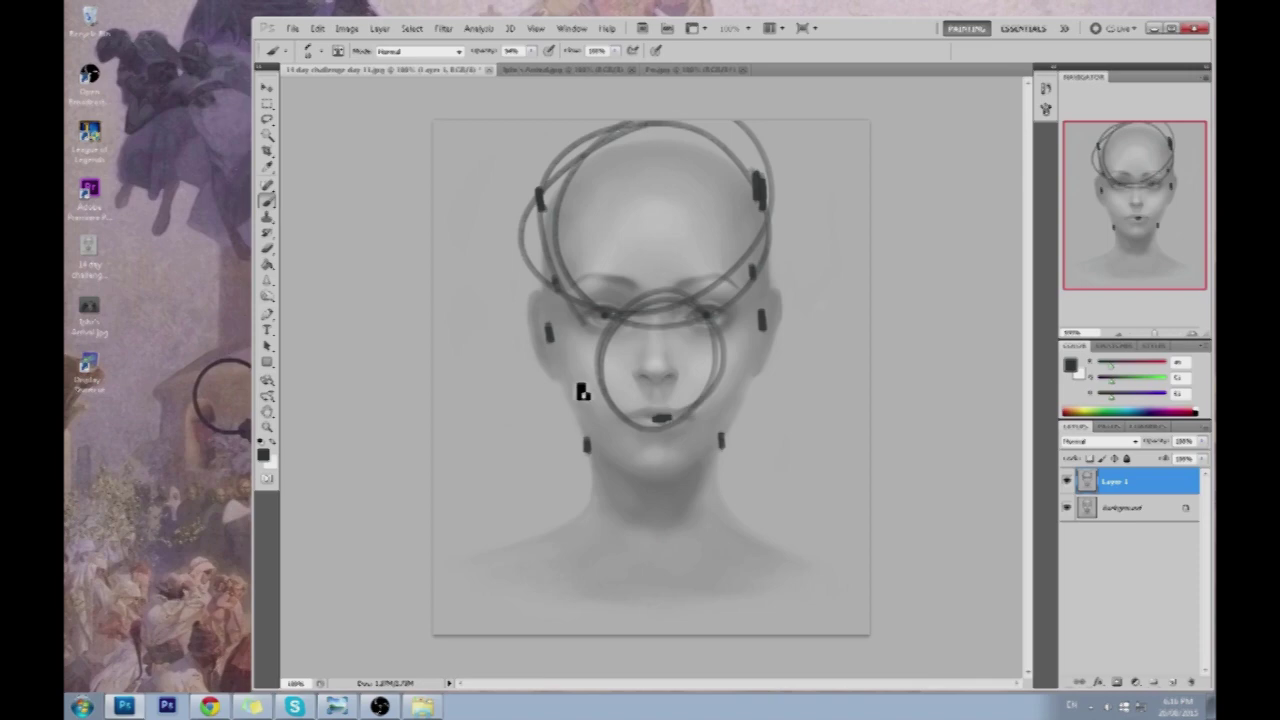
{"action": "mouse_move", "coordinate": [778, 212]}
{"action": "left_mouse_down"}
{"action": "mouse_move", "coordinate": [680, 449]}
{"action": "mouse_move", "coordinate": [665, 438]}
{"action": "left_mouse_up"}
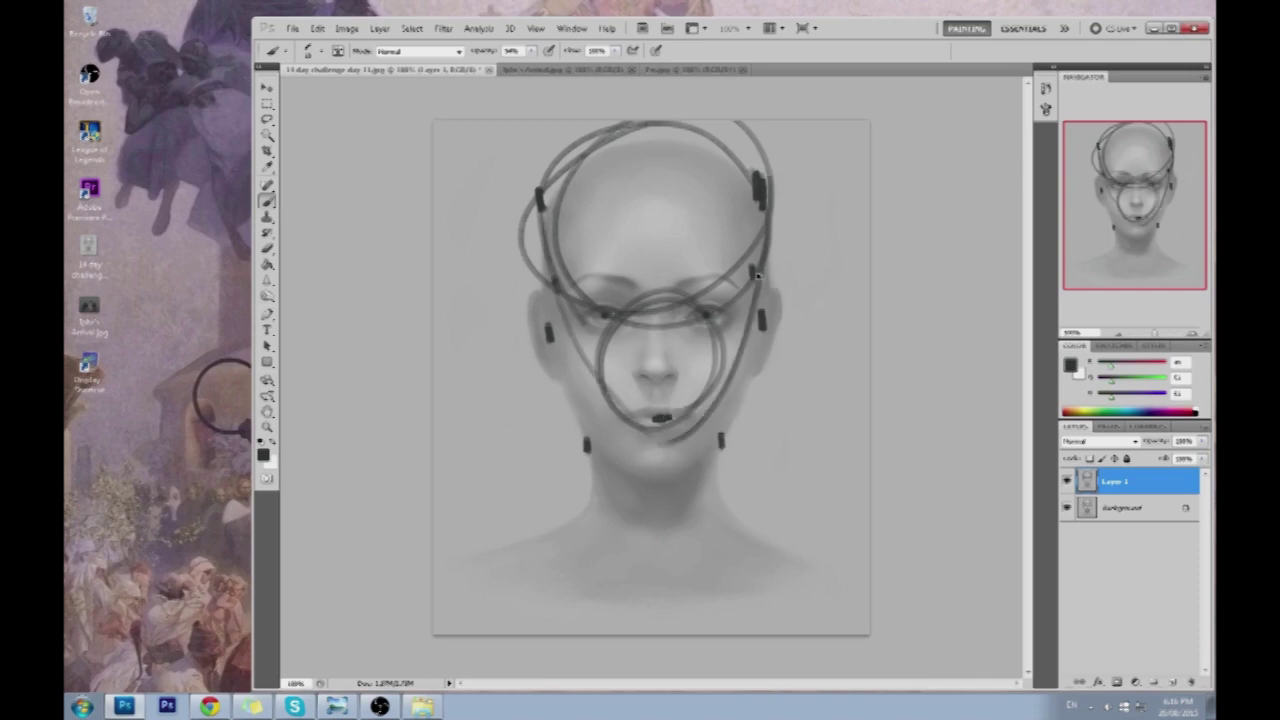
Undo the construction circles and tick marks drawn over the portrait
{"action": "key", "text": "ctrl+alt+z"}
{"action": "key", "text": "ctrl+alt+z"}
{"action": "key", "text": "ctrl+alt+z"}
{"action": "key", "text": "ctrl+alt+z"}
{"action": "key", "text": "ctrl+alt+z"}
{"action": "key", "text": "ctrl+alt+z"}
{"action": "key", "text": "ctrl+alt+z"}
{"action": "key", "text": "ctrl+alt+z"}
{"action": "key", "text": "ctrl+alt+z"}
{"action": "key", "text": "ctrl+alt+z"}
{"action": "key", "text": "ctrl+alt+z"}
{"action": "key", "text": "ctrl+alt+z"}
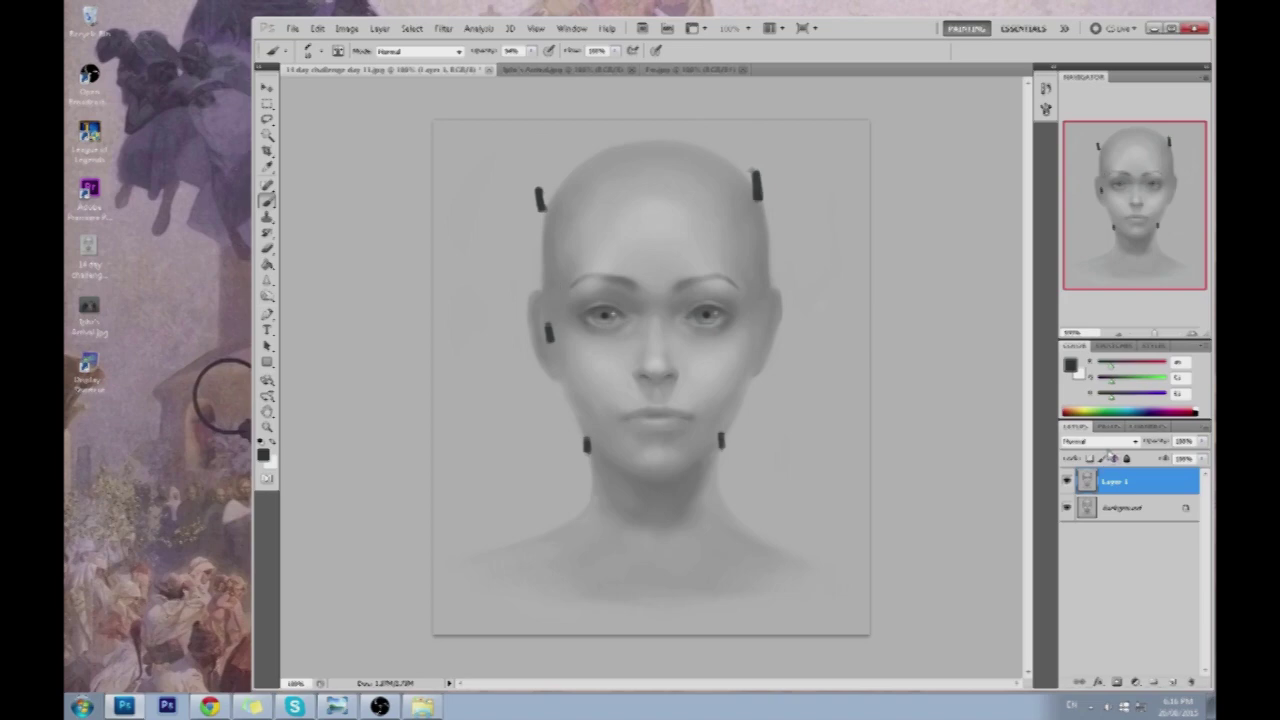
Add a new layer and fill it with the grey sampled from the portrait's background
{"action": "left_click", "coordinate": [1172, 682]}
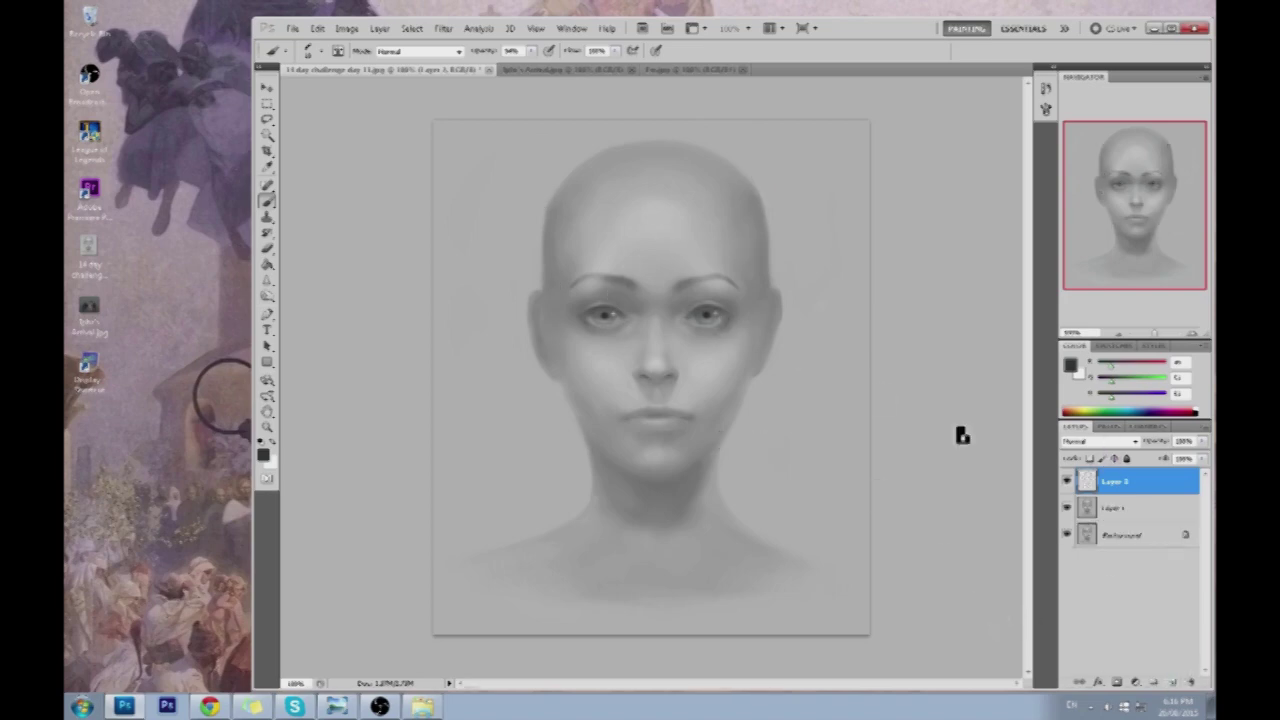
{"action": "key", "text": "g"}
{"action": "left_click", "coordinate": [831, 340], "text": "alt"}
{"action": "left_click", "coordinate": [786, 312]}
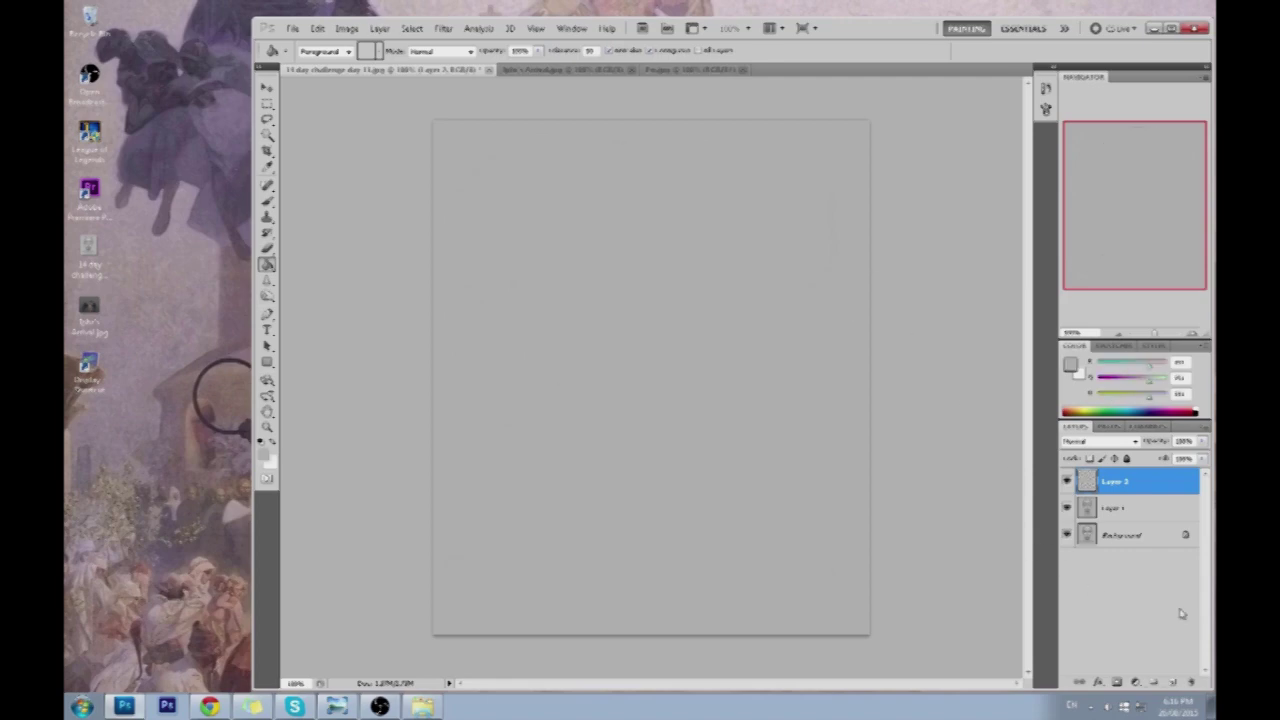
Add another empty layer above the grey fill and choose a dark grey for the brush
{"action": "left_click", "coordinate": [1171, 683]}
{"action": "key", "text": "b"}
{"action": "left_click", "coordinate": [1073, 367]}
{"action": "left_click", "coordinate": [820, 512]}
{"action": "left_click", "coordinate": [1134, 371]}
{"action": "key", "text": "b"}
Sketch a rough head ball with curved cross guidelines and scribble angular zigzag lines over it
{"action": "mouse_move", "coordinate": [640, 183]}
{"action": "left_mouse_down"}
{"action": "mouse_move", "coordinate": [677, 171]}
{"action": "mouse_move", "coordinate": [596, 213]}
{"action": "mouse_move", "coordinate": [754, 226]}
{"action": "left_mouse_up"}
{"action": "left_click_drag", "start_coordinate": [668, 142], "coordinate": [680, 303]}
{"action": "mouse_move", "coordinate": [575, 229]}
{"action": "left_mouse_down"}
{"action": "mouse_move", "coordinate": [705, 228]}
{"action": "mouse_move", "coordinate": [746, 205]}
{"action": "left_mouse_up"}
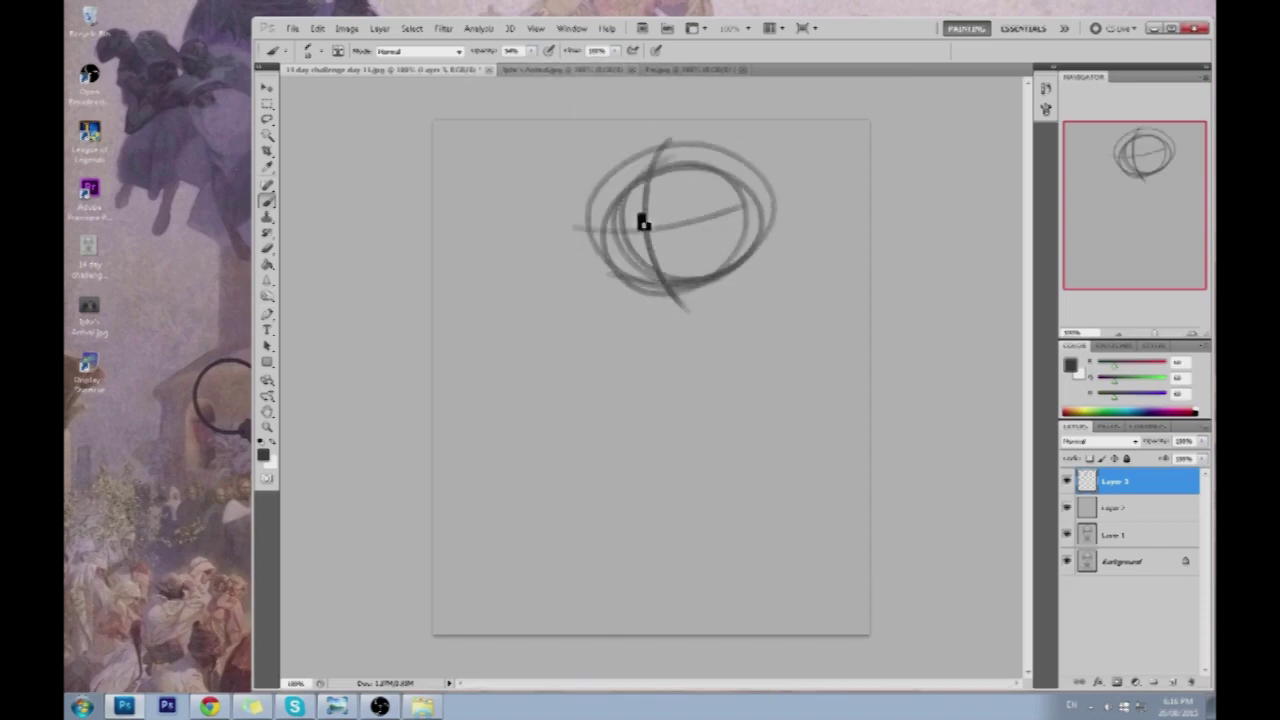
{"action": "mouse_move", "coordinate": [609, 183]}
{"action": "left_mouse_down"}
{"action": "mouse_move", "coordinate": [654, 271]}
{"action": "mouse_move", "coordinate": [686, 294]}
{"action": "mouse_move", "coordinate": [706, 282]}
{"action": "left_mouse_up"}
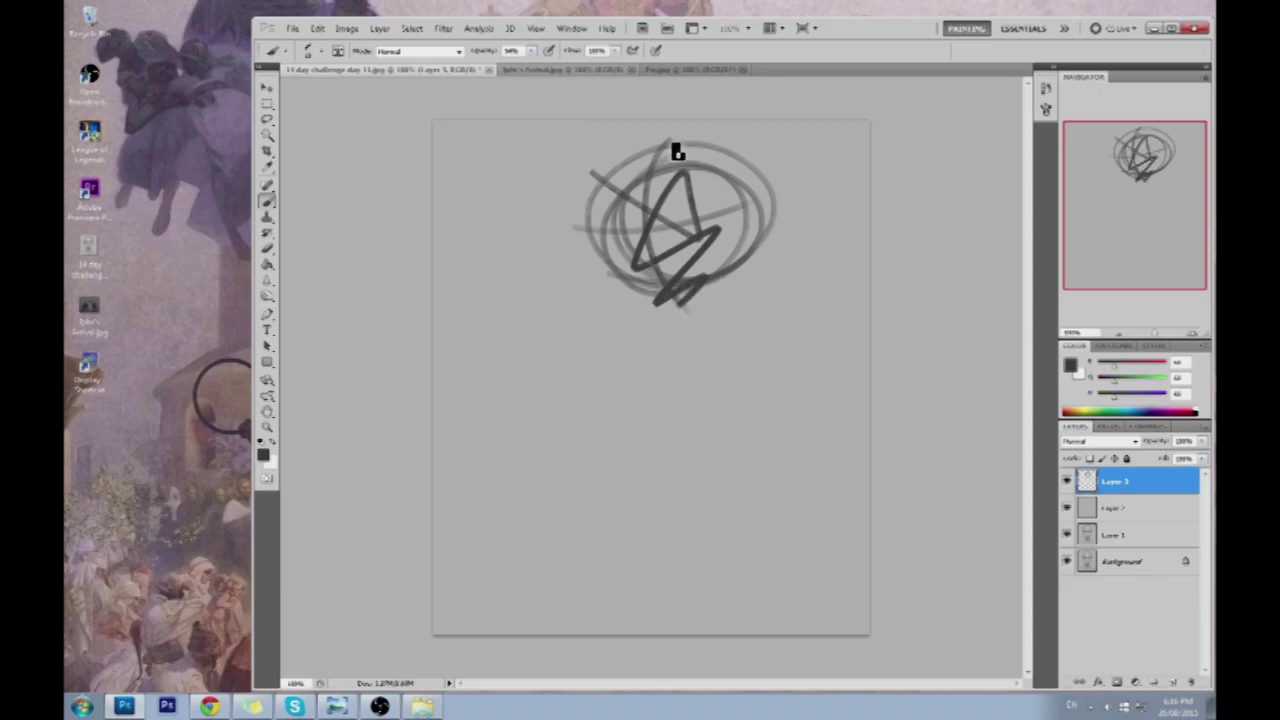
Undo the zigzag, the guidelines and the rough head ball
{"action": "key", "text": "ctrl+alt+z"}
{"action": "key", "text": "ctrl+alt+z"}
{"action": "key", "text": "ctrl+alt+z"}
{"action": "key", "text": "ctrl+alt+z"}
{"action": "key", "text": "ctrl+alt+z"}
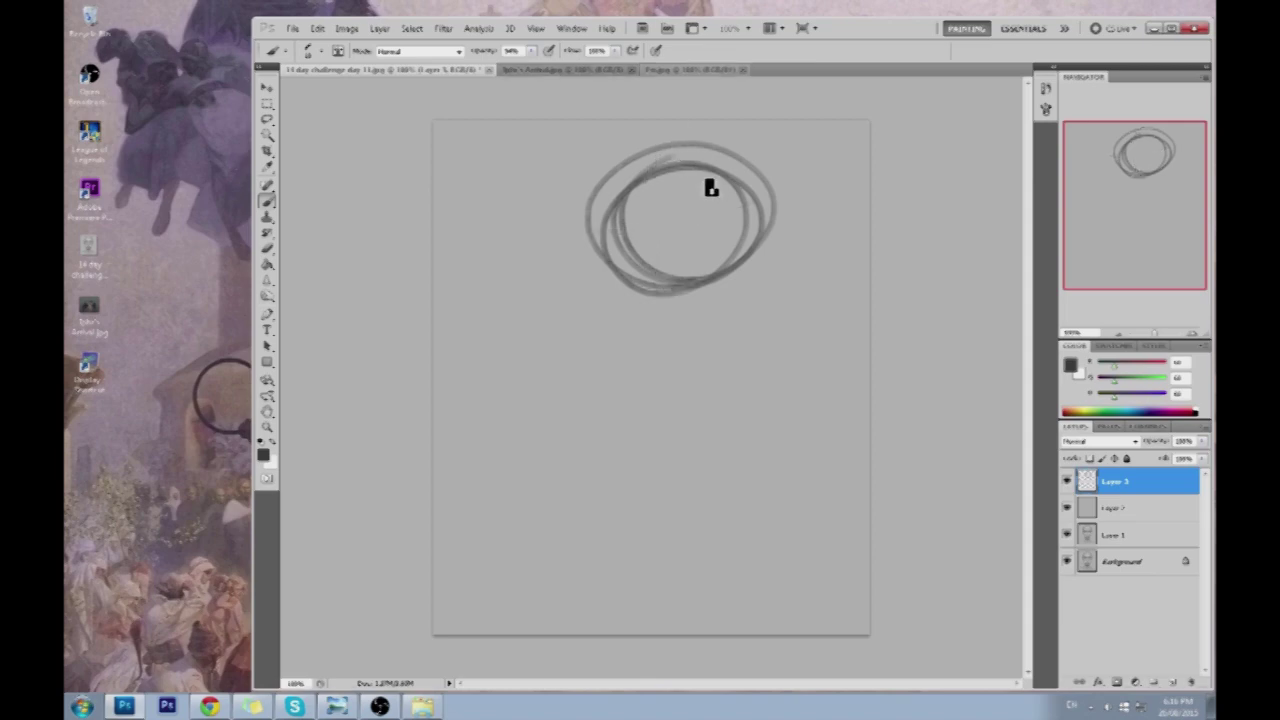
{"action": "key", "text": "ctrl+alt+z"}
Sketch a loose circle for the skull in the upper part of the canvas
{"action": "left_click_drag", "start_coordinate": [610, 265], "coordinate": [716, 298]}
{"action": "mouse_move", "coordinate": [612, 305]}
{"action": "left_mouse_down"}
{"action": "mouse_move", "coordinate": [658, 186]}
{"action": "mouse_move", "coordinate": [689, 334]}
{"action": "mouse_move", "coordinate": [643, 174]}
{"action": "left_mouse_up"}
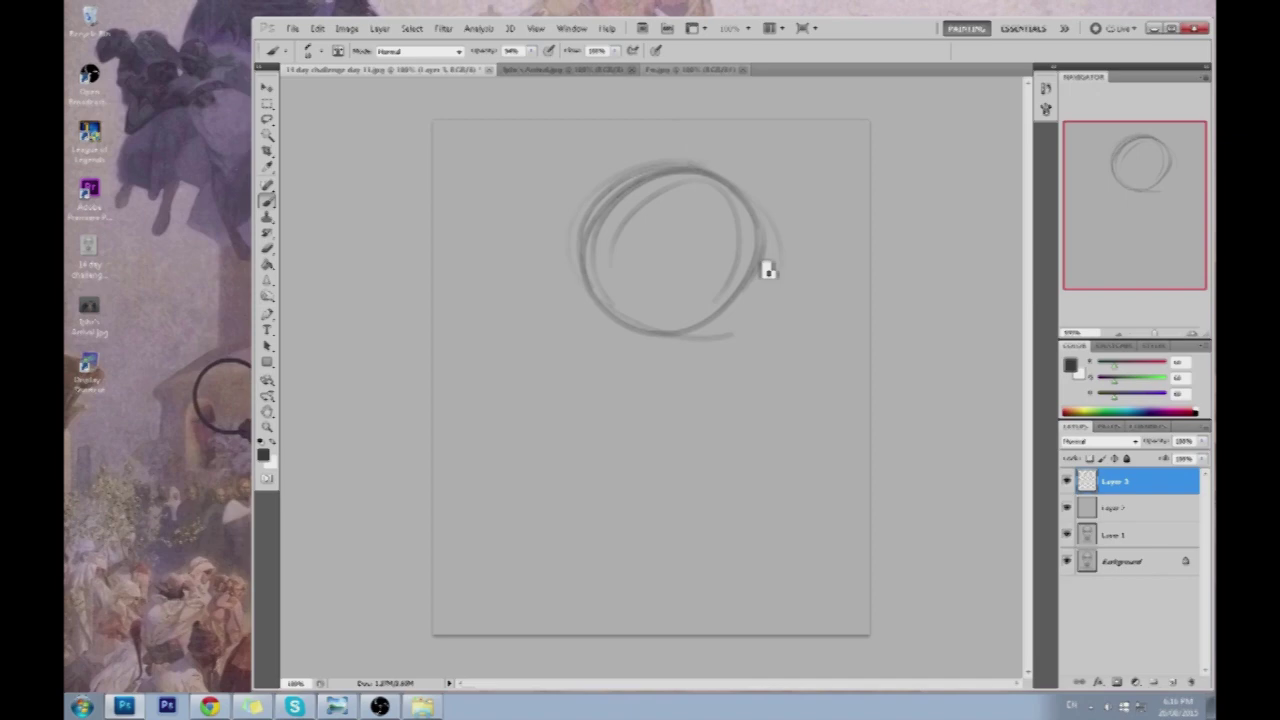
Try sketching a smaller circle overlapping the lower part of the skull circle, and undo it
{"action": "mouse_move", "coordinate": [626, 389]}
{"action": "left_mouse_down"}
{"action": "mouse_move", "coordinate": [686, 397]}
{"action": "mouse_move", "coordinate": [716, 356]}
{"action": "mouse_move", "coordinate": [651, 289]}
{"action": "left_mouse_up"}
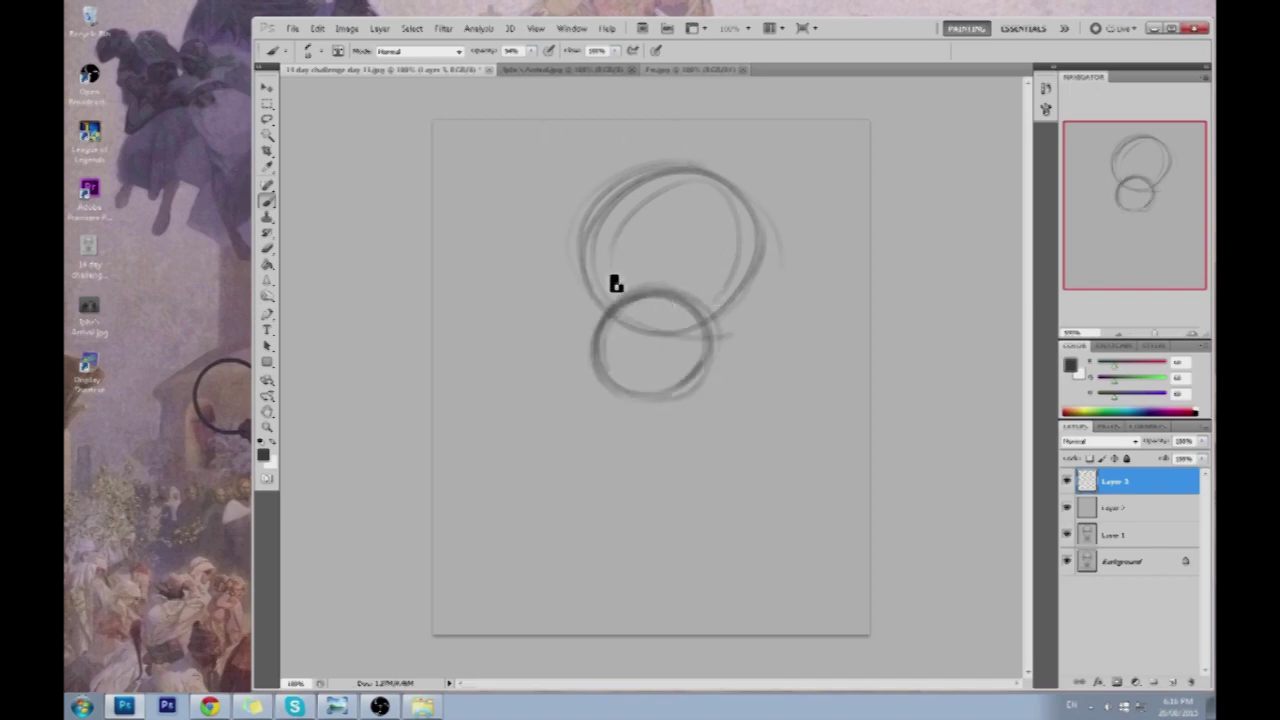
{"action": "key", "text": "ctrl+alt+z"}
{"action": "key", "text": "ctrl+alt+z"}
{"action": "key", "text": "ctrl+alt+z"}
{"action": "key", "text": "ctrl+alt+z"}
{"action": "key", "text": "ctrl+alt+z"}
{"action": "key", "text": "ctrl+alt+z"}
Mark the chin below the skull circle and sketch the face sides, jawline and curved side-plane line
{"action": "left_click_drag", "start_coordinate": [626, 404], "coordinate": [641, 407]}
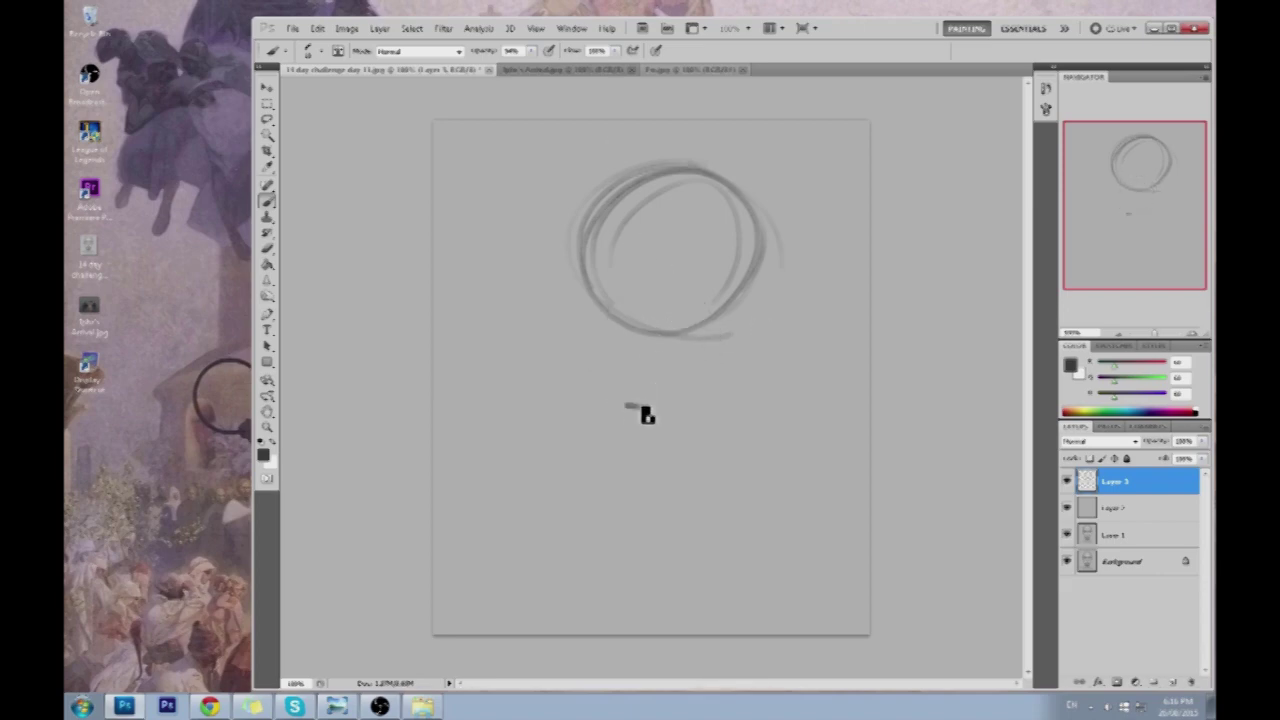
{"action": "left_click_drag", "start_coordinate": [619, 407], "coordinate": [575, 246]}
{"action": "key", "text": "ctrl+z"}
{"action": "left_click_drag", "start_coordinate": [618, 406], "coordinate": [582, 256]}
{"action": "left_click_drag", "start_coordinate": [643, 406], "coordinate": [766, 180]}
{"action": "key", "text": "ctrl+z"}
{"action": "left_click_drag", "start_coordinate": [641, 406], "coordinate": [737, 374]}
{"action": "left_click_drag", "start_coordinate": [770, 245], "coordinate": [751, 348]}
{"action": "left_click_drag", "start_coordinate": [651, 410], "coordinate": [795, 192]}
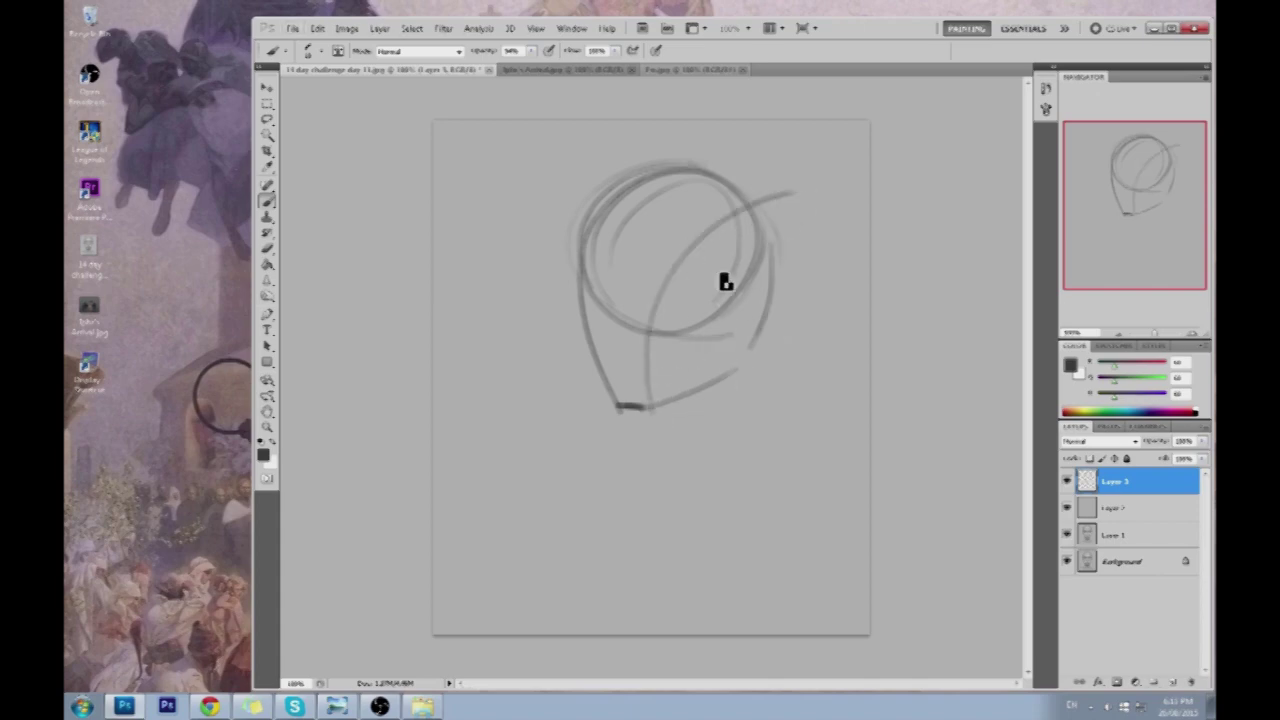
Number the sections of the head sketch 1 to 4 and write a circled "3/4" beside it
{"action": "left_click_drag", "start_coordinate": [726, 292], "coordinate": [722, 252]}
{"action": "mouse_move", "coordinate": [641, 258]}
{"action": "left_mouse_down"}
{"action": "mouse_move", "coordinate": [653, 270]}
{"action": "mouse_move", "coordinate": [586, 289]}
{"action": "mouse_move", "coordinate": [659, 224]}
{"action": "left_mouse_up"}
{"action": "left_click_drag", "start_coordinate": [576, 233], "coordinate": [645, 206]}
{"action": "left_click_drag", "start_coordinate": [607, 313], "coordinate": [760, 313]}
{"action": "left_click_drag", "start_coordinate": [757, 365], "coordinate": [795, 405]}
{"action": "left_click_drag", "start_coordinate": [806, 345], "coordinate": [792, 402]}
{"action": "left_click_drag", "start_coordinate": [815, 345], "coordinate": [850, 392]}
Undo the circled "3/4" note beside the numbered head sketch
{"action": "key", "text": "ctrl+alt+z"}
{"action": "key", "text": "ctrl+alt+z"}
{"action": "key", "text": "ctrl+alt+z"}
{"action": "key", "text": "ctrl+alt+z"}
{"action": "key", "text": "ctrl+alt+z"}
{"action": "key", "text": "ctrl+alt+z"}
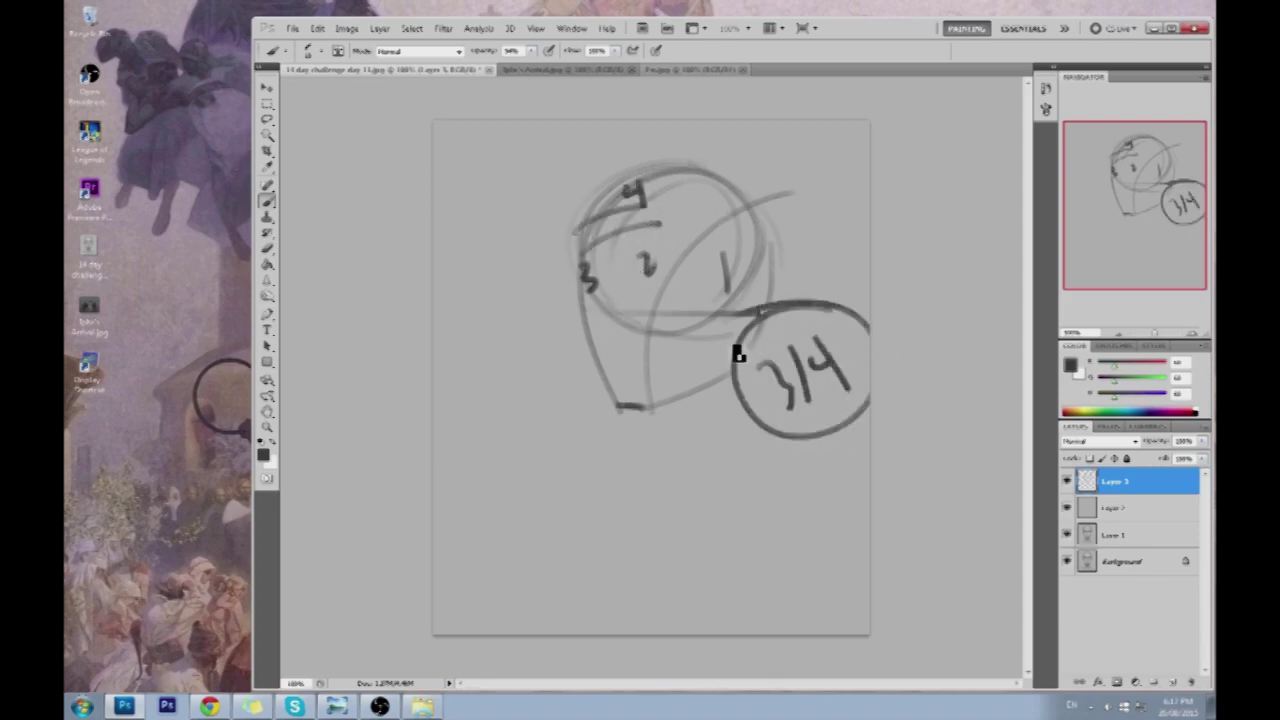
{"action": "key", "text": "ctrl+alt+z"}
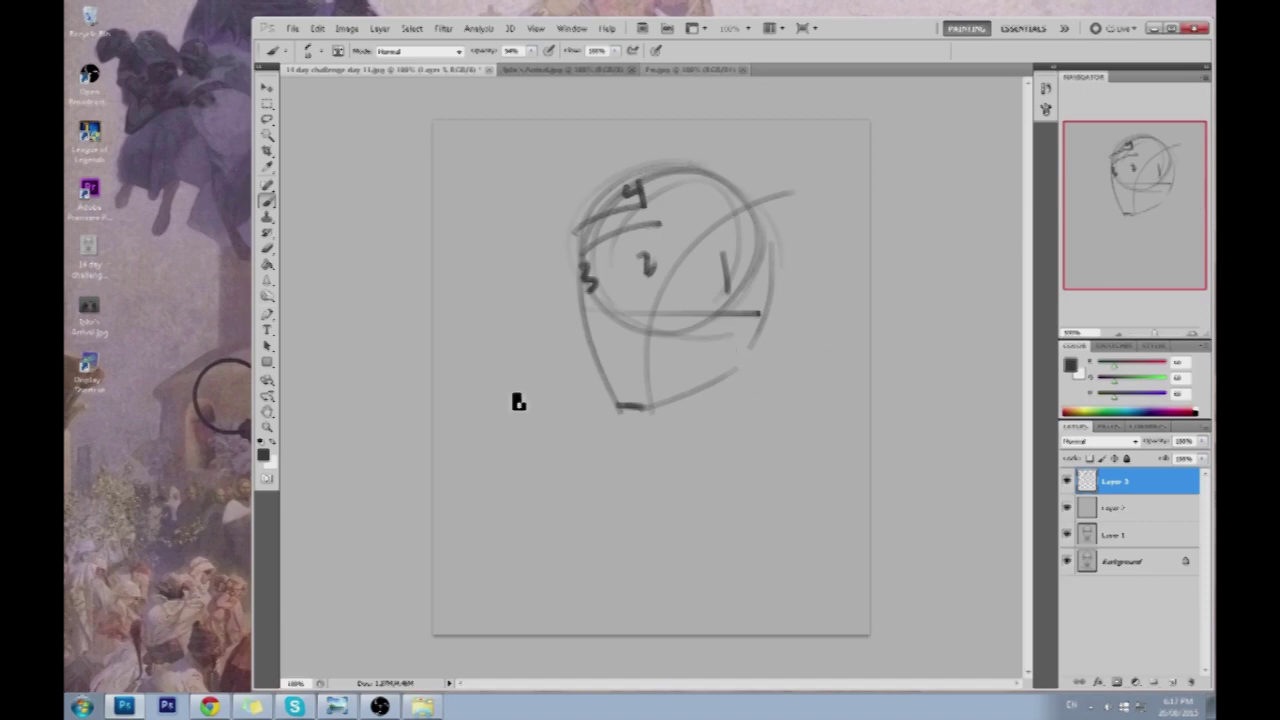
Sketch a smaller front-view head below the first one, with a loose skull circle, a short chin mark and converging jaw sides
{"action": "mouse_move", "coordinate": [545, 395]}
{"action": "left_mouse_down"}
{"action": "mouse_move", "coordinate": [489, 431]}
{"action": "mouse_move", "coordinate": [520, 395]}
{"action": "left_mouse_up"}
{"action": "left_click_drag", "start_coordinate": [535, 577], "coordinate": [555, 577]}
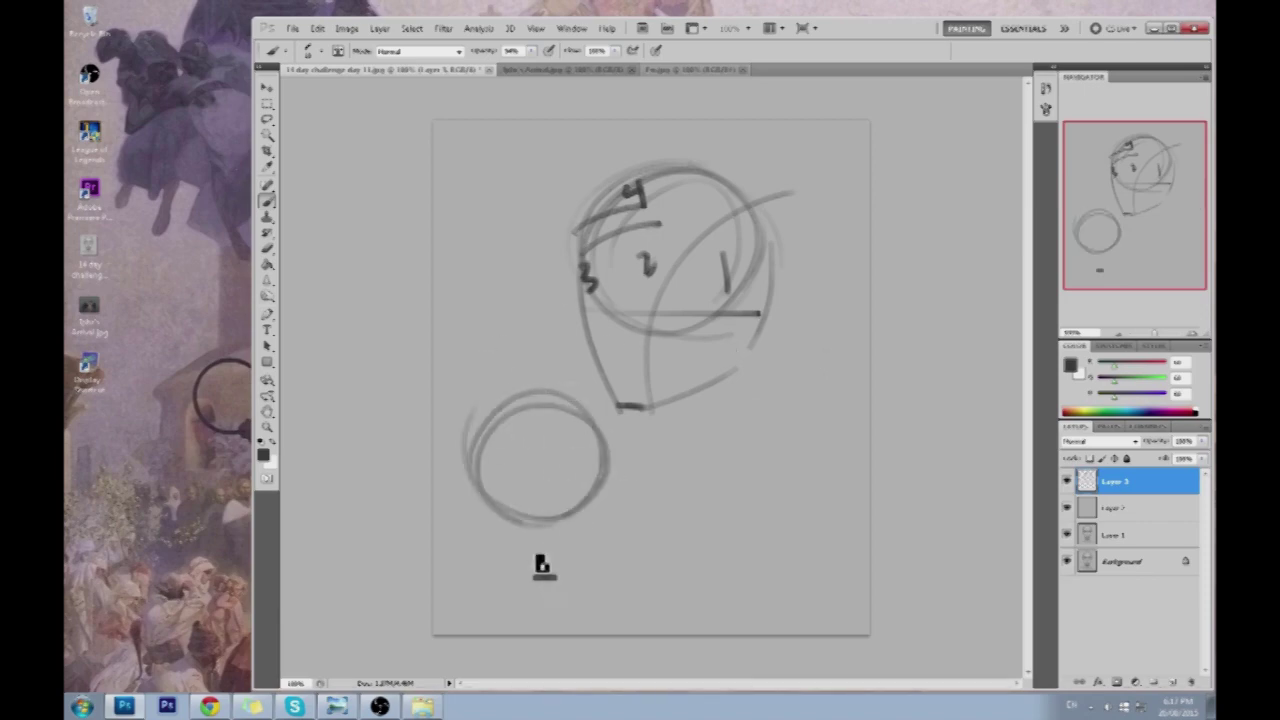
{"action": "mouse_move", "coordinate": [478, 480]}
{"action": "left_mouse_down"}
{"action": "mouse_move", "coordinate": [530, 570]}
{"action": "mouse_move", "coordinate": [605, 450]}
{"action": "left_mouse_up"}
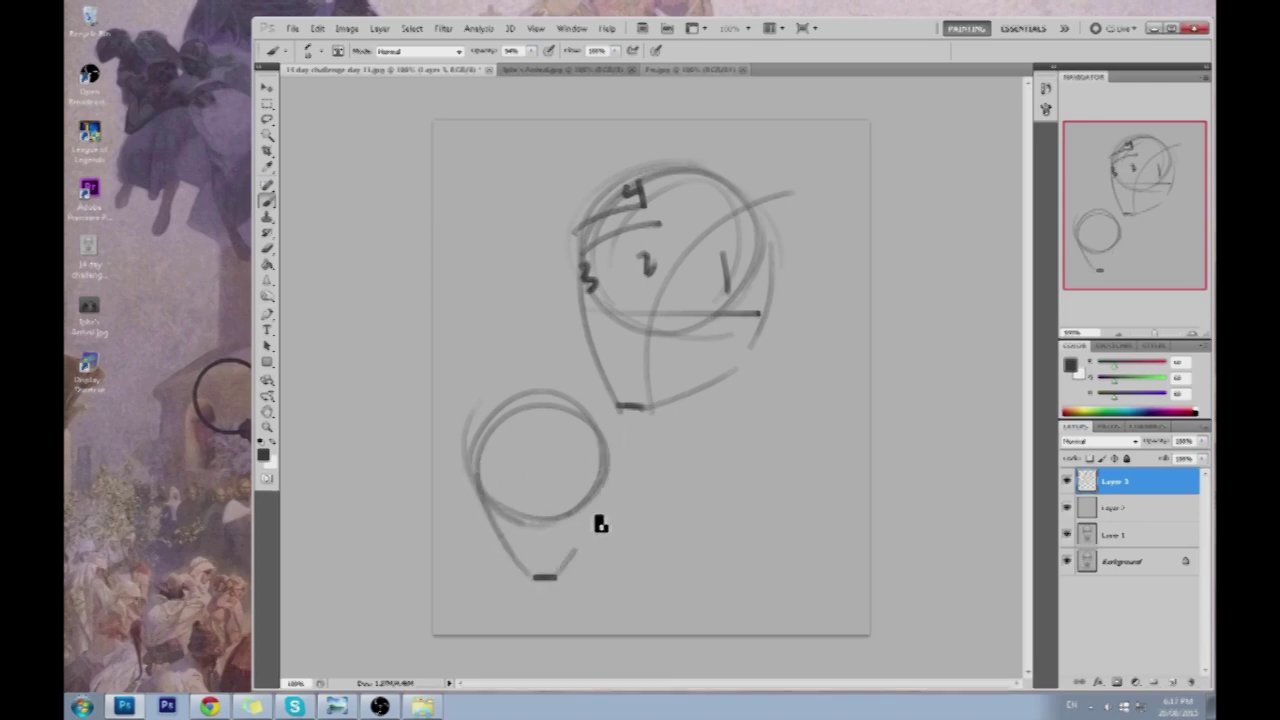
{"action": "key", "text": "ctrl+z"}
{"action": "left_click_drag", "start_coordinate": [605, 434], "coordinate": [606, 448]}
{"action": "left_click_drag", "start_coordinate": [471, 446], "coordinate": [471, 459]}
{"action": "key", "text": "ctrl+alt+z"}
{"action": "key", "text": "ctrl+alt+z"}
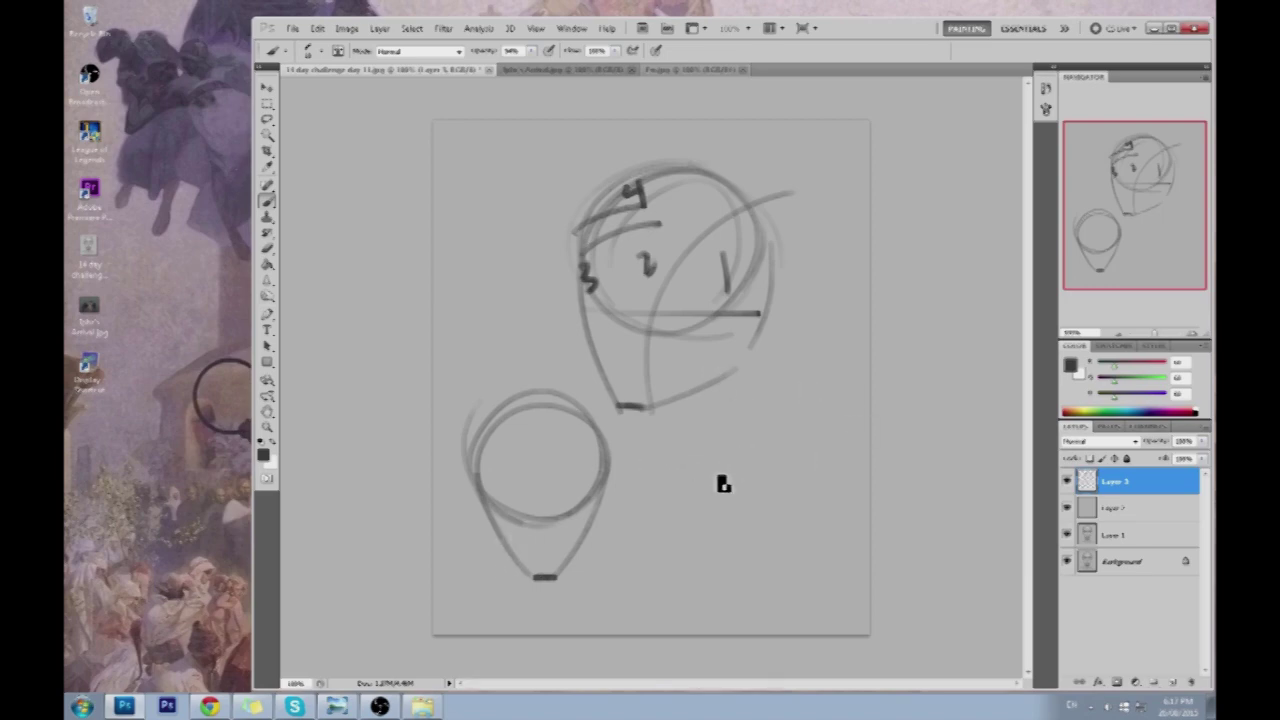
Sketch a simple skull beside the front-view head, with eye sockets, nostrils and a separate lower jaw with teeth
{"action": "mouse_move", "coordinate": [697, 464]}
{"action": "left_mouse_down"}
{"action": "mouse_move", "coordinate": [833, 492]}
{"action": "mouse_move", "coordinate": [751, 380]}
{"action": "left_mouse_up"}
{"action": "mouse_move", "coordinate": [748, 450]}
{"action": "left_mouse_down"}
{"action": "mouse_move", "coordinate": [760, 466]}
{"action": "mouse_move", "coordinate": [823, 449]}
{"action": "left_mouse_up"}
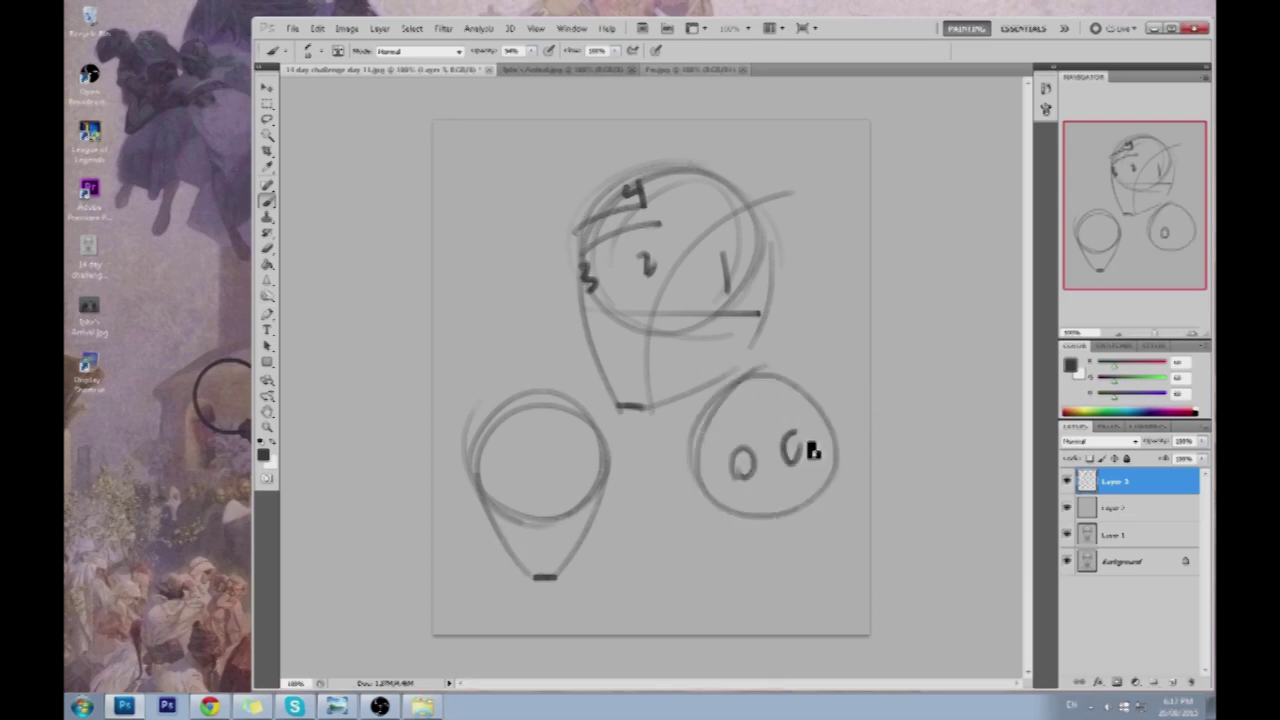
{"action": "left_click_drag", "start_coordinate": [764, 484], "coordinate": [772, 488]}
{"action": "left_click_drag", "start_coordinate": [777, 481], "coordinate": [786, 487]}
{"action": "mouse_move", "coordinate": [727, 520]}
{"action": "left_mouse_down"}
{"action": "mouse_move", "coordinate": [785, 568]}
{"action": "mouse_move", "coordinate": [816, 545]}
{"action": "mouse_move", "coordinate": [831, 509]}
{"action": "mouse_move", "coordinate": [795, 528]}
{"action": "mouse_move", "coordinate": [736, 533]}
{"action": "left_mouse_up"}
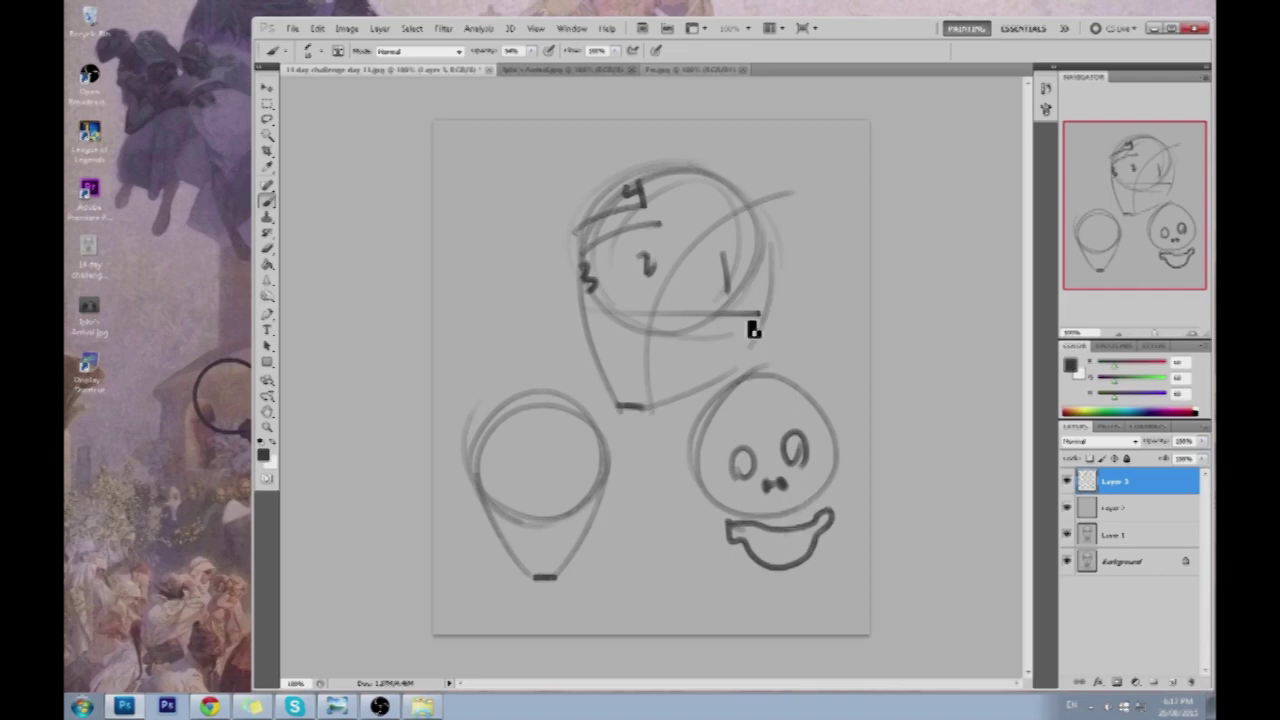
{"action": "mouse_move", "coordinate": [750, 535]}
{"action": "left_mouse_down"}
{"action": "mouse_move", "coordinate": [766, 523]}
{"action": "mouse_move", "coordinate": [825, 530]}
{"action": "left_mouse_up"}
Add two neck lines under the skull and draw arrows indicating its jaw corner and the top of its cranium
{"action": "left_click_drag", "start_coordinate": [715, 590], "coordinate": [738, 558]}
{"action": "left_click_drag", "start_coordinate": [700, 563], "coordinate": [726, 591]}
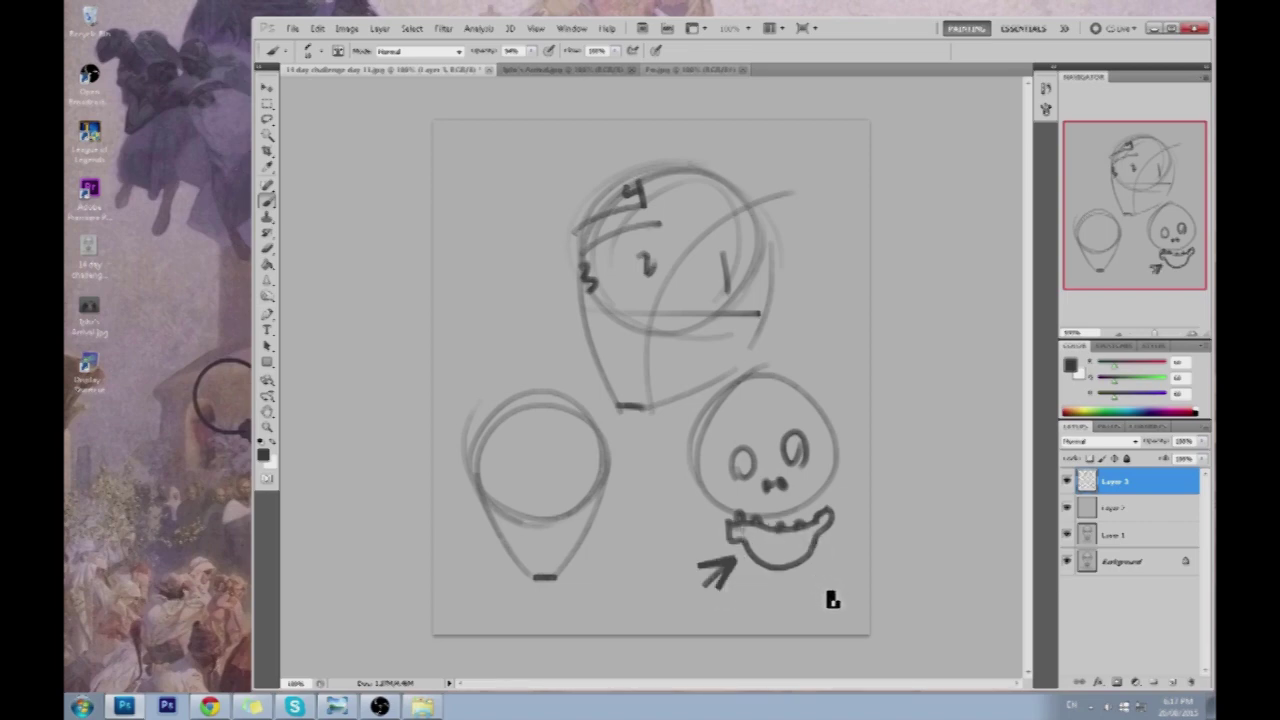
{"action": "left_click_drag", "start_coordinate": [731, 524], "coordinate": [757, 614]}
{"action": "left_click_drag", "start_coordinate": [813, 492], "coordinate": [791, 621]}
{"action": "left_click_drag", "start_coordinate": [835, 330], "coordinate": [803, 376]}
{"action": "mouse_move", "coordinate": [797, 328]}
{"action": "left_mouse_down"}
{"action": "mouse_move", "coordinate": [808, 371]}
{"action": "mouse_move", "coordinate": [847, 365]}
{"action": "left_mouse_up"}
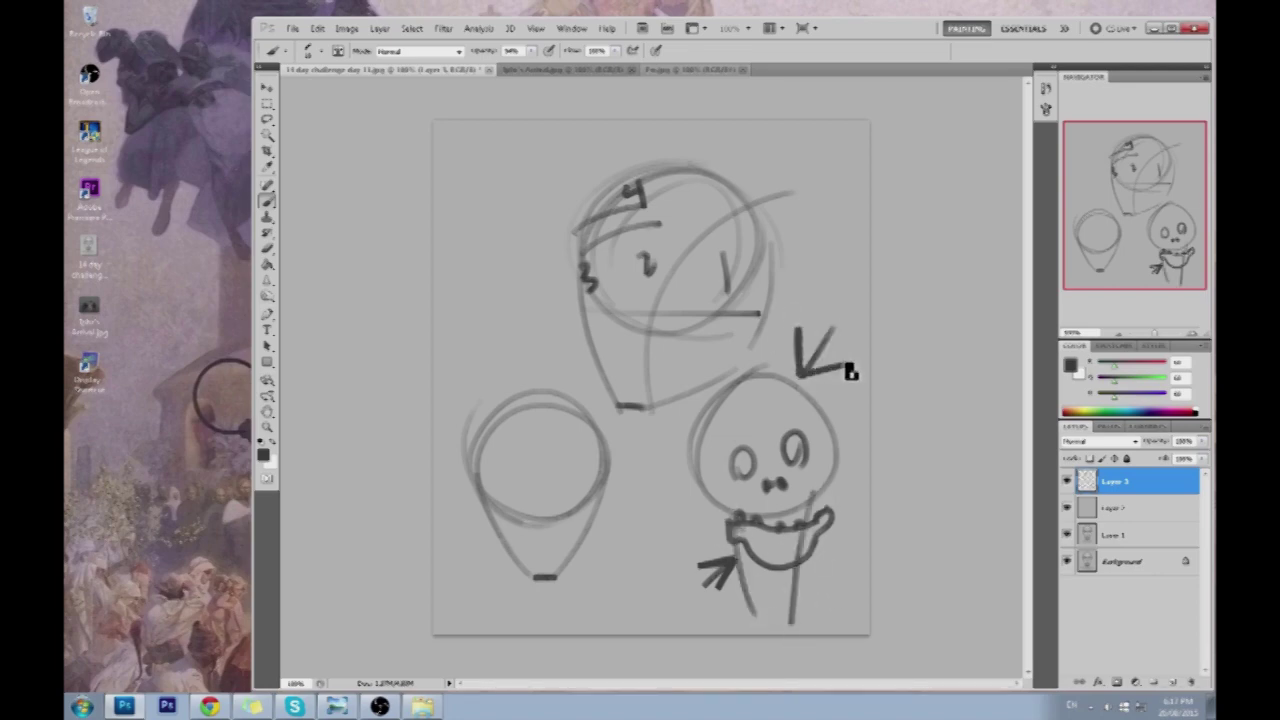
{"action": "mouse_move", "coordinate": [800, 328]}
{"action": "left_mouse_down"}
{"action": "mouse_move", "coordinate": [812, 380]}
{"action": "mouse_move", "coordinate": [849, 363]}
{"action": "left_mouse_up"}
{"action": "left_click_drag", "start_coordinate": [855, 305], "coordinate": [802, 376]}
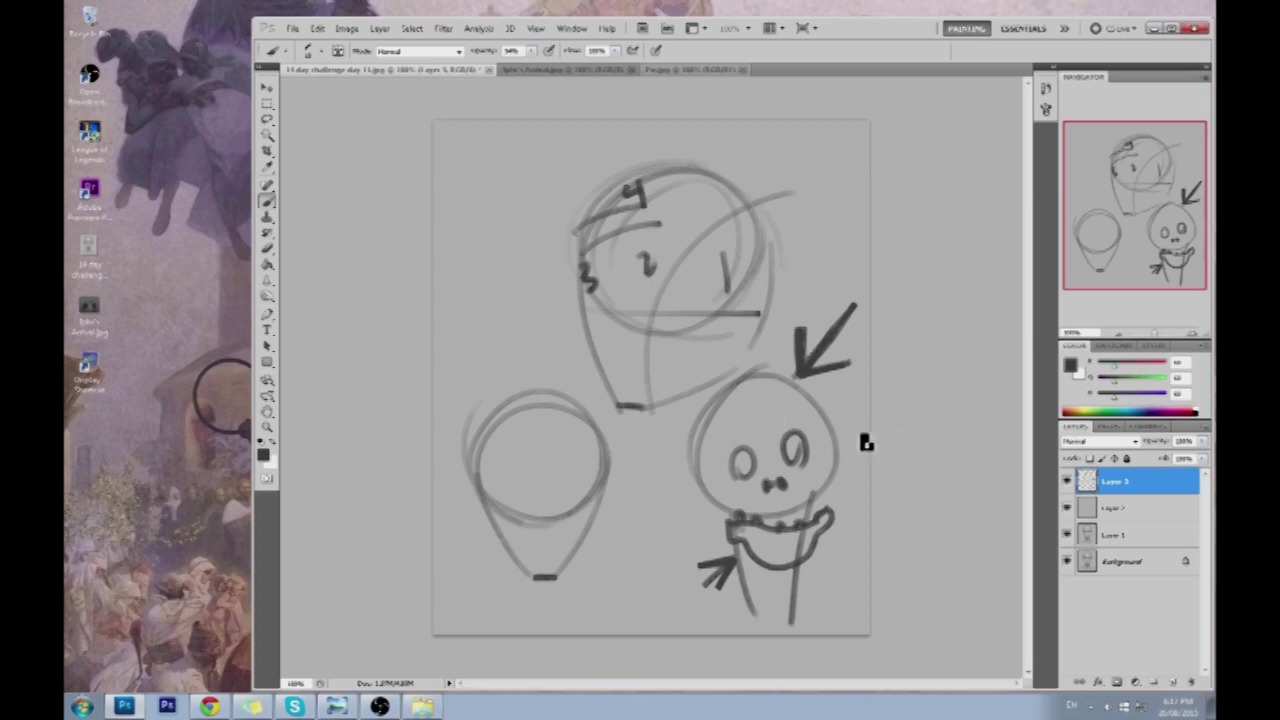
{"action": "left_click_drag", "start_coordinate": [686, 596], "coordinate": [728, 567]}
Draw a short mouth line above the front-view head's chin and strengthen its jaw sides and jaw corners
{"action": "left_click_drag", "start_coordinate": [525, 542], "coordinate": [555, 542]}
{"action": "left_click_drag", "start_coordinate": [484, 505], "coordinate": [515, 567]}
{"action": "key", "text": "ctrl+z"}
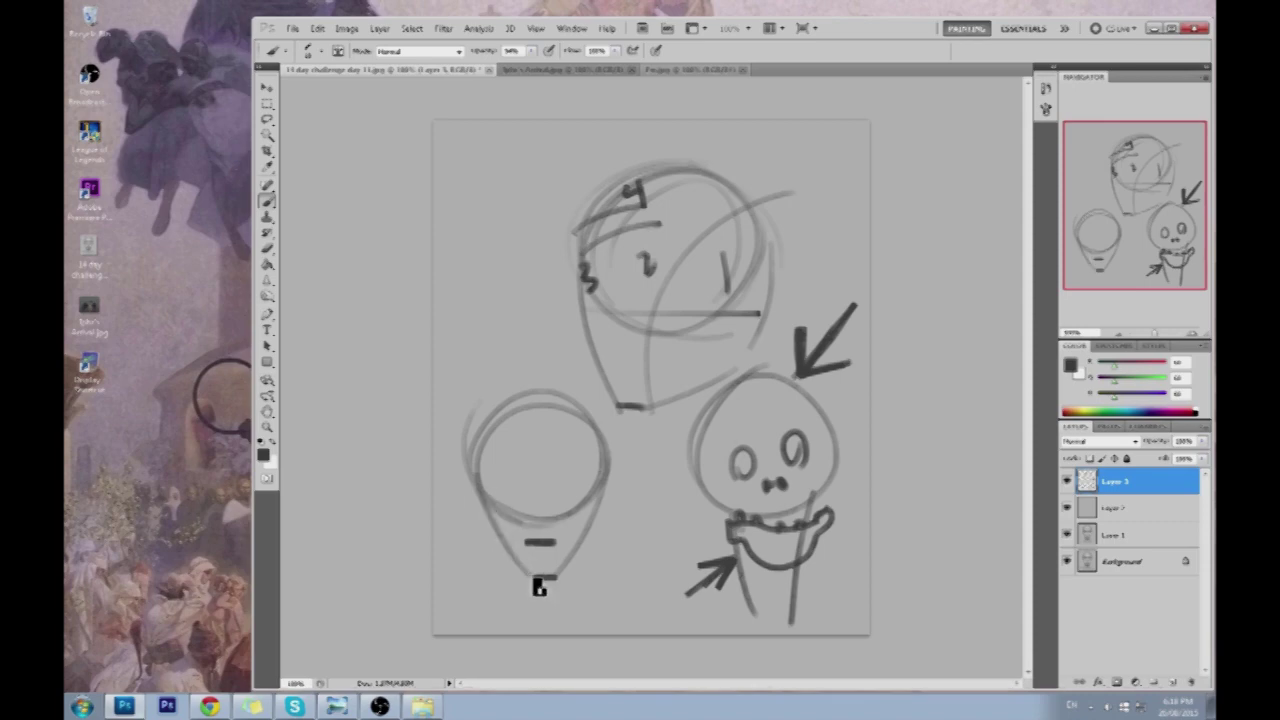
{"action": "left_click_drag", "start_coordinate": [533, 578], "coordinate": [484, 507]}
{"action": "mouse_move", "coordinate": [586, 538]}
{"action": "left_mouse_down"}
{"action": "mouse_move", "coordinate": [559, 579]}
{"action": "mouse_move", "coordinate": [596, 542]}
{"action": "mouse_move", "coordinate": [559, 581]}
{"action": "mouse_move", "coordinate": [596, 519]}
{"action": "mouse_move", "coordinate": [592, 545]}
{"action": "mouse_move", "coordinate": [602, 458]}
{"action": "mouse_move", "coordinate": [604, 548]}
{"action": "mouse_move", "coordinate": [625, 554]}
{"action": "mouse_move", "coordinate": [518, 552]}
{"action": "mouse_move", "coordinate": [496, 547]}
{"action": "mouse_move", "coordinate": [536, 545]}
{"action": "mouse_move", "coordinate": [494, 527]}
{"action": "mouse_move", "coordinate": [574, 540]}
{"action": "left_mouse_up"}
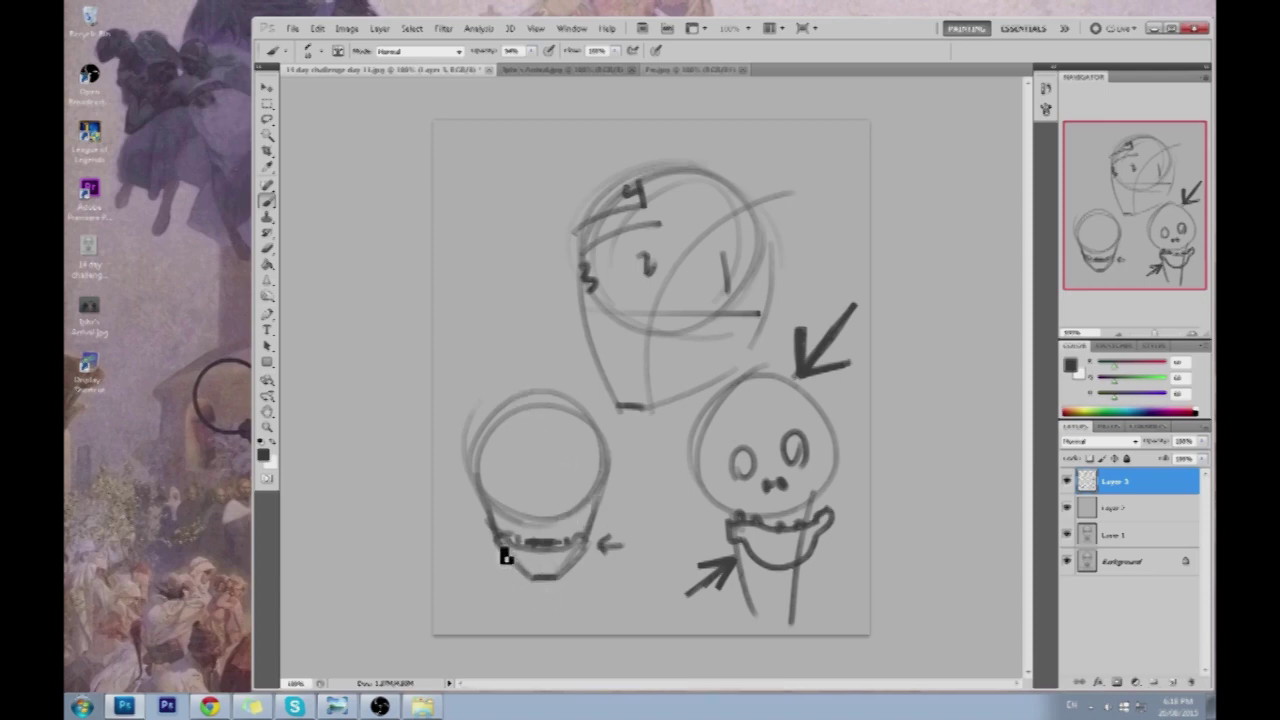
Sketch the two neck lines descending from the front-view head's jaw, undoing and redrawing strokes as needed
{"action": "left_click_drag", "start_coordinate": [505, 555], "coordinate": [517, 628]}
{"action": "left_click_drag", "start_coordinate": [580, 553], "coordinate": [566, 632]}
{"action": "key", "text": "ctrl+alt+z"}
{"action": "key", "text": "ctrl+alt+z"}
{"action": "left_click_drag", "start_coordinate": [579, 548], "coordinate": [574, 618]}
{"action": "left_click_drag", "start_coordinate": [505, 548], "coordinate": [525, 634]}
{"action": "key", "text": "ctrl+alt+z"}
{"action": "left_click_drag", "start_coordinate": [510, 564], "coordinate": [525, 634]}
Add shoulder lines and wider outer neck lines below the front-view head
{"action": "mouse_move", "coordinate": [586, 550]}
{"action": "left_mouse_down"}
{"action": "mouse_move", "coordinate": [586, 602]}
{"action": "mouse_move", "coordinate": [587, 579]}
{"action": "mouse_move", "coordinate": [587, 596]}
{"action": "mouse_move", "coordinate": [527, 617]}
{"action": "mouse_move", "coordinate": [507, 599]}
{"action": "mouse_move", "coordinate": [516, 588]}
{"action": "mouse_move", "coordinate": [518, 600]}
{"action": "mouse_move", "coordinate": [459, 628]}
{"action": "left_mouse_up"}
{"action": "left_click_drag", "start_coordinate": [581, 602], "coordinate": [596, 628]}
{"action": "left_click_drag", "start_coordinate": [497, 532], "coordinate": [516, 622]}
{"action": "left_click_drag", "start_coordinate": [596, 530], "coordinate": [582, 620]}
{"action": "key", "text": "ctrl+alt+z"}
{"action": "left_click_drag", "start_coordinate": [598, 530], "coordinate": [585, 630]}
Emphasize the front-view head's jaw corners, skull sides and chin with dark marks, and draw an arrow to one jaw corner
{"action": "left_click_drag", "start_coordinate": [491, 543], "coordinate": [491, 551]}
{"action": "left_click_drag", "start_coordinate": [600, 556], "coordinate": [603, 543]}
{"action": "left_click_drag", "start_coordinate": [608, 461], "coordinate": [607, 440]}
{"action": "left_click_drag", "start_coordinate": [477, 440], "coordinate": [476, 476]}
{"action": "left_click_drag", "start_coordinate": [607, 440], "coordinate": [608, 467]}
{"action": "left_click_drag", "start_coordinate": [536, 577], "coordinate": [554, 578]}
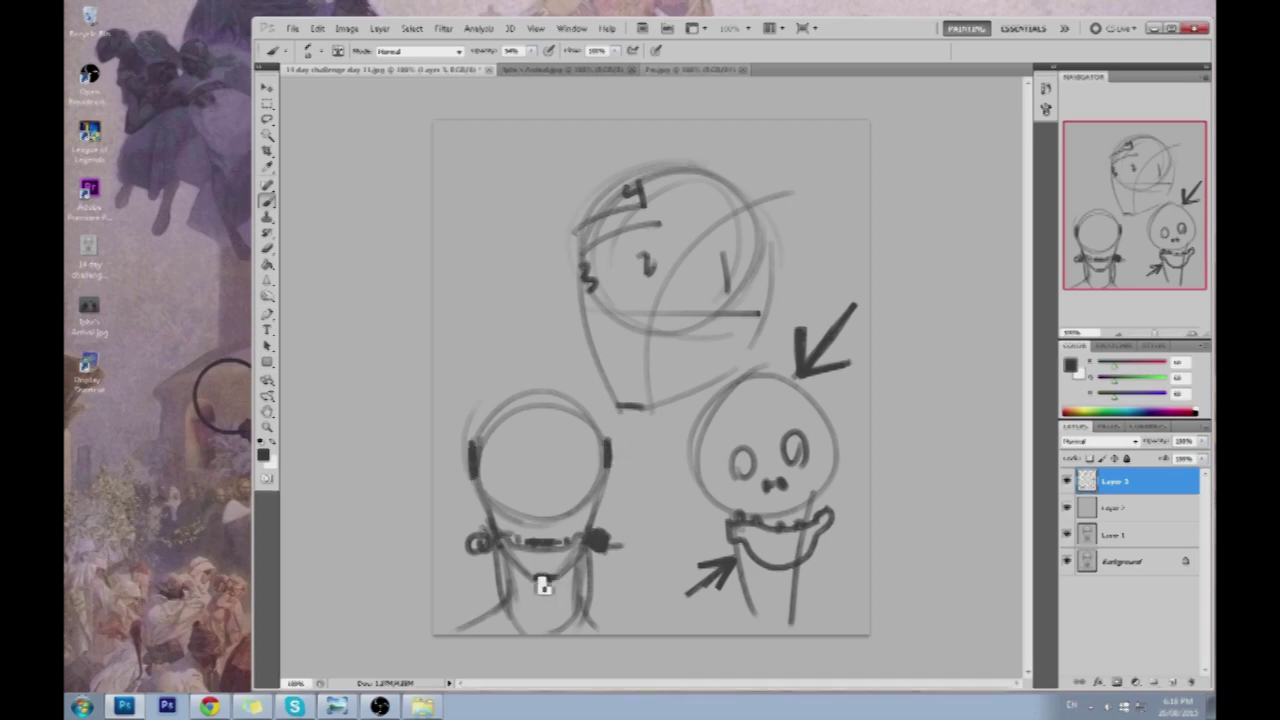
{"action": "left_click_drag", "start_coordinate": [600, 543], "coordinate": [665, 541]}
{"action": "mouse_move", "coordinate": [660, 522]}
{"action": "left_mouse_down"}
{"action": "mouse_move", "coordinate": [623, 534]}
{"action": "mouse_move", "coordinate": [649, 563]}
{"action": "left_mouse_up"}
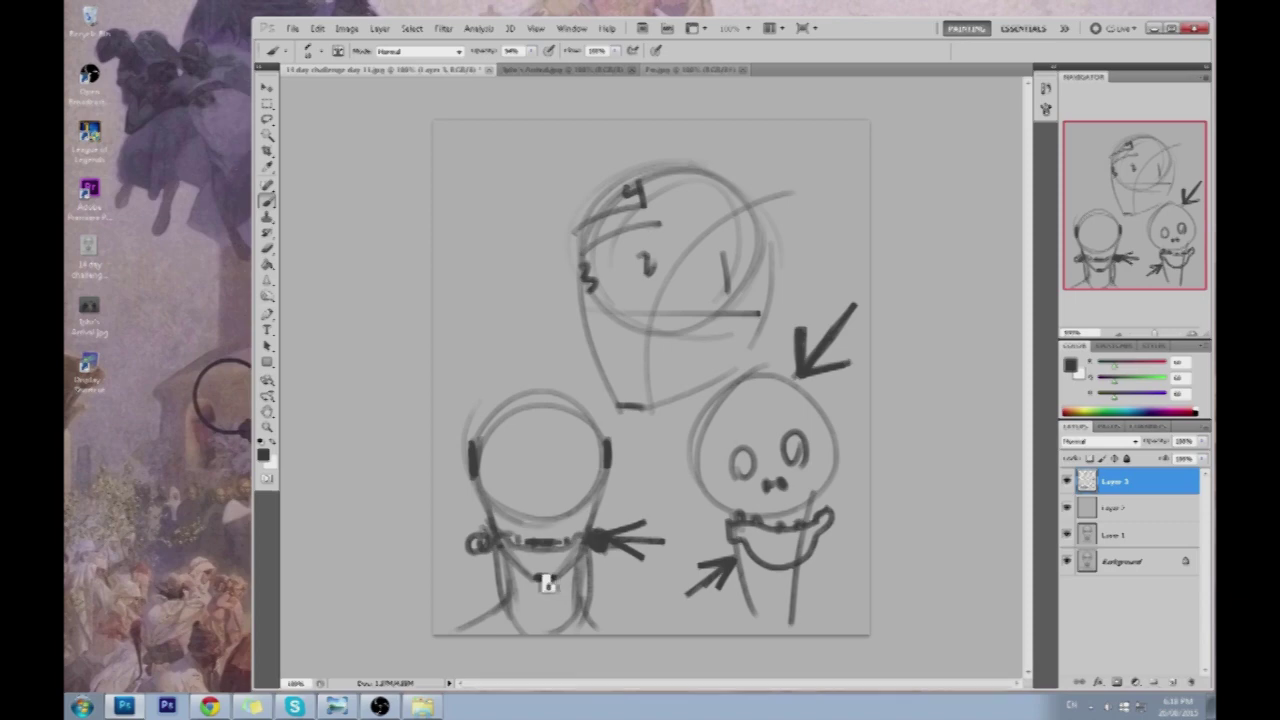
{"action": "left_click_drag", "start_coordinate": [546, 580], "coordinate": [546, 396]}
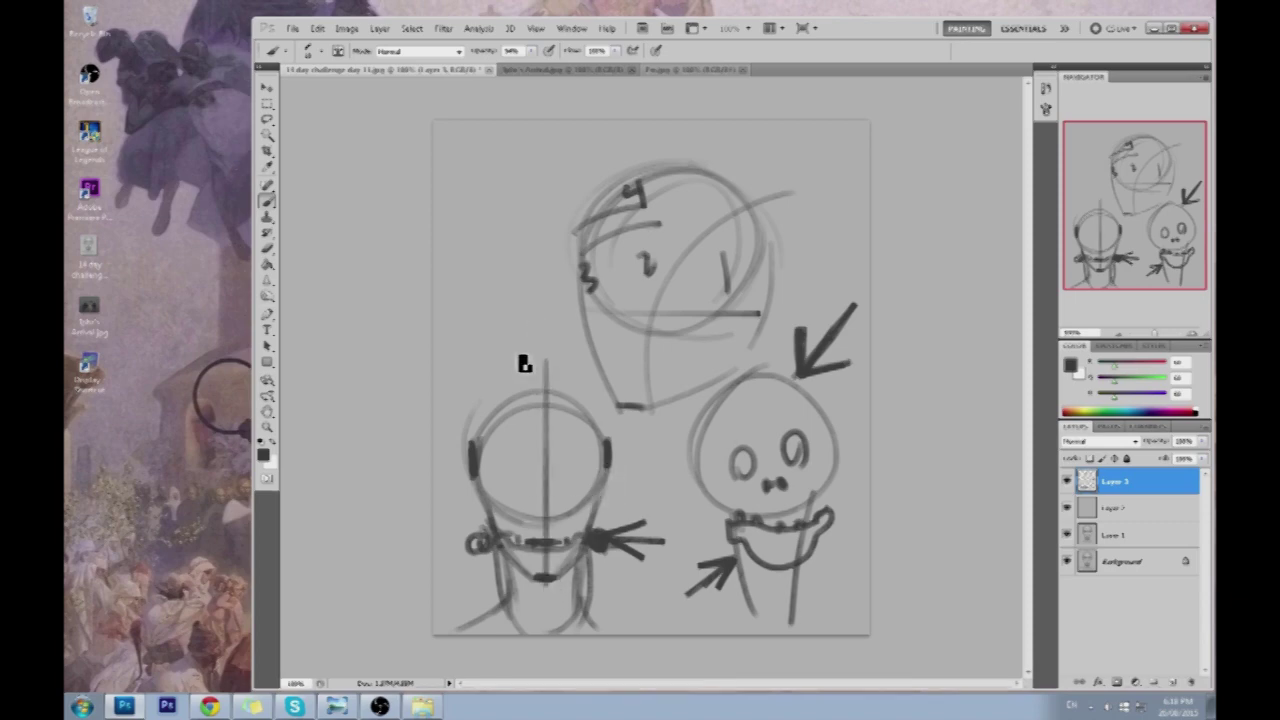
{"action": "left_click_drag", "start_coordinate": [611, 463], "coordinate": [464, 463]}
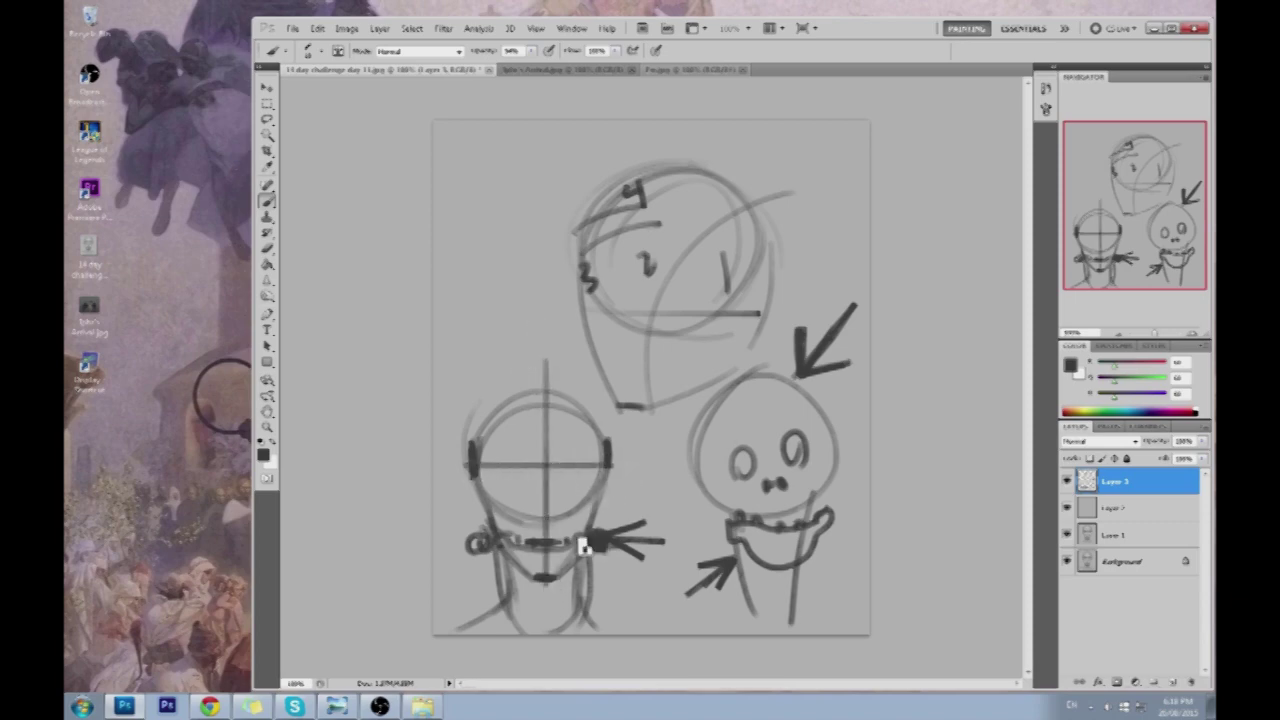
{"action": "key", "text": "ctrl+alt+z"}
{"action": "key", "text": "ctrl+alt+z"}
Draw a vertical center line and horizontal guidelines at the eye and mouth levels through the front-view head
{"action": "left_click_drag", "start_coordinate": [543, 578], "coordinate": [540, 385]}
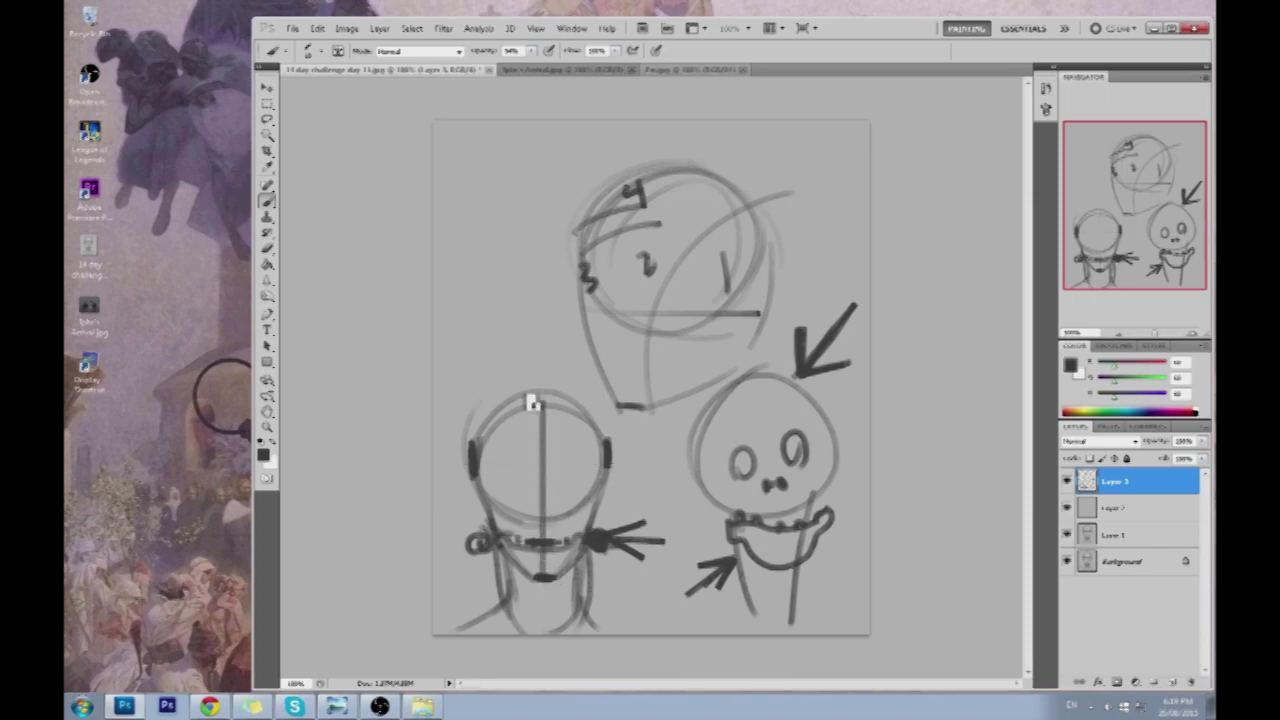
{"action": "left_click_drag", "start_coordinate": [611, 463], "coordinate": [468, 463]}
{"action": "left_click_drag", "start_coordinate": [603, 548], "coordinate": [480, 541]}
Draw an inner face contour from the chin up the numbered three-quarter head and mark the mouth level on it
{"action": "left_click_drag", "start_coordinate": [625, 400], "coordinate": [598, 214]}
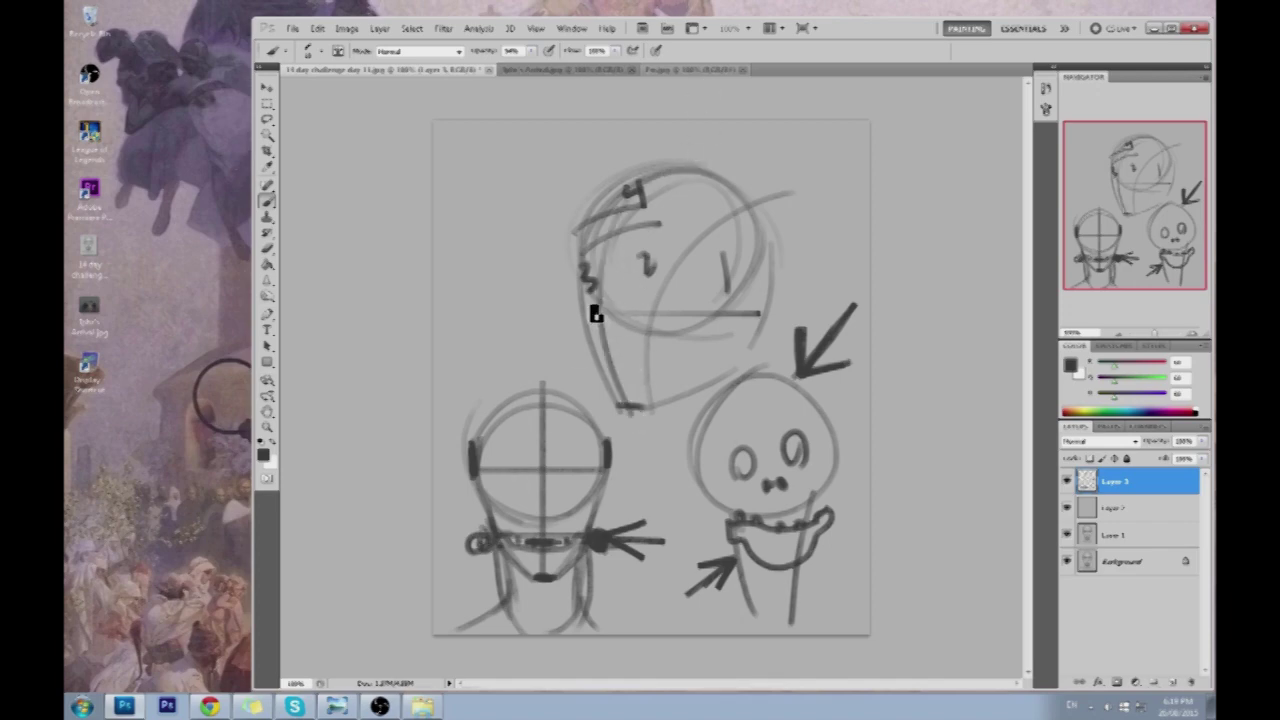
{"action": "mouse_move", "coordinate": [592, 358]}
{"action": "left_mouse_down"}
{"action": "mouse_move", "coordinate": [617, 357]}
{"action": "mouse_move", "coordinate": [606, 357]}
{"action": "mouse_move", "coordinate": [614, 369]}
{"action": "left_mouse_up"}
{"action": "key", "text": "ctrl+z"}
{"action": "left_click_drag", "start_coordinate": [603, 350], "coordinate": [613, 346]}
{"action": "left_click_drag", "start_coordinate": [598, 349], "coordinate": [596, 314]}
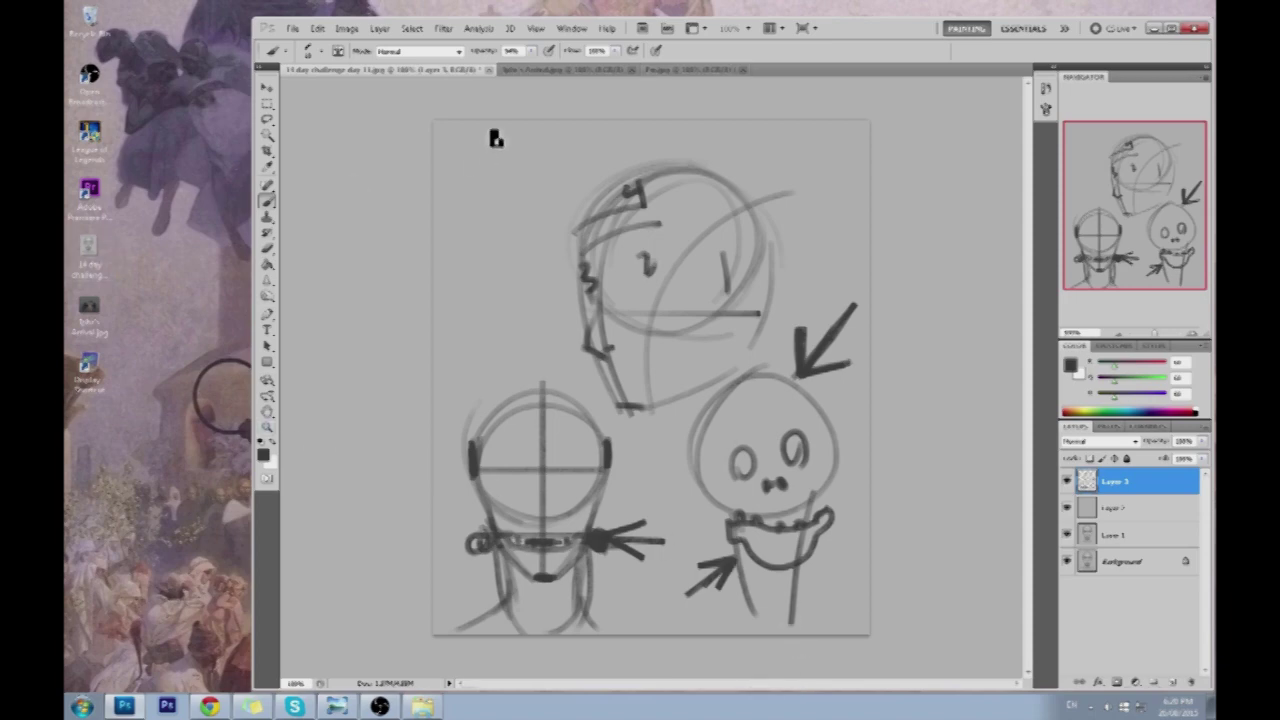
Switch to the winged-figure painting and open the Liquify filter with a brush size of 361
{"action": "left_click", "coordinate": [573, 71]}
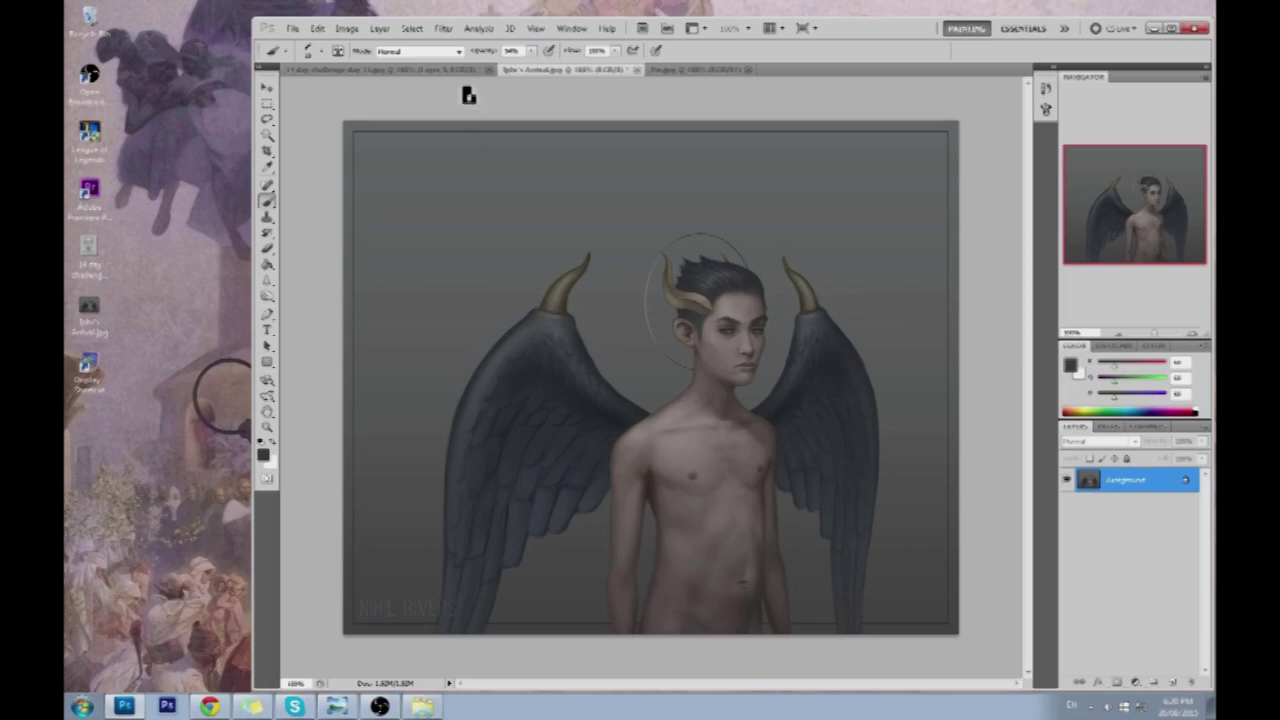
{"action": "left_click", "coordinate": [443, 28]}
{"action": "left_click", "coordinate": [470, 100]}
{"action": "left_click", "coordinate": [1150, 115]}
{"action": "left_click", "coordinate": [1110, 130]}
{"action": "left_click", "coordinate": [1099, 131]}
Warp the figure's shoulders and torso, nudge the jaw with a size 151 brush, and apply the Liquify filter
{"action": "left_click_drag", "start_coordinate": [506, 414], "coordinate": [537, 402]}
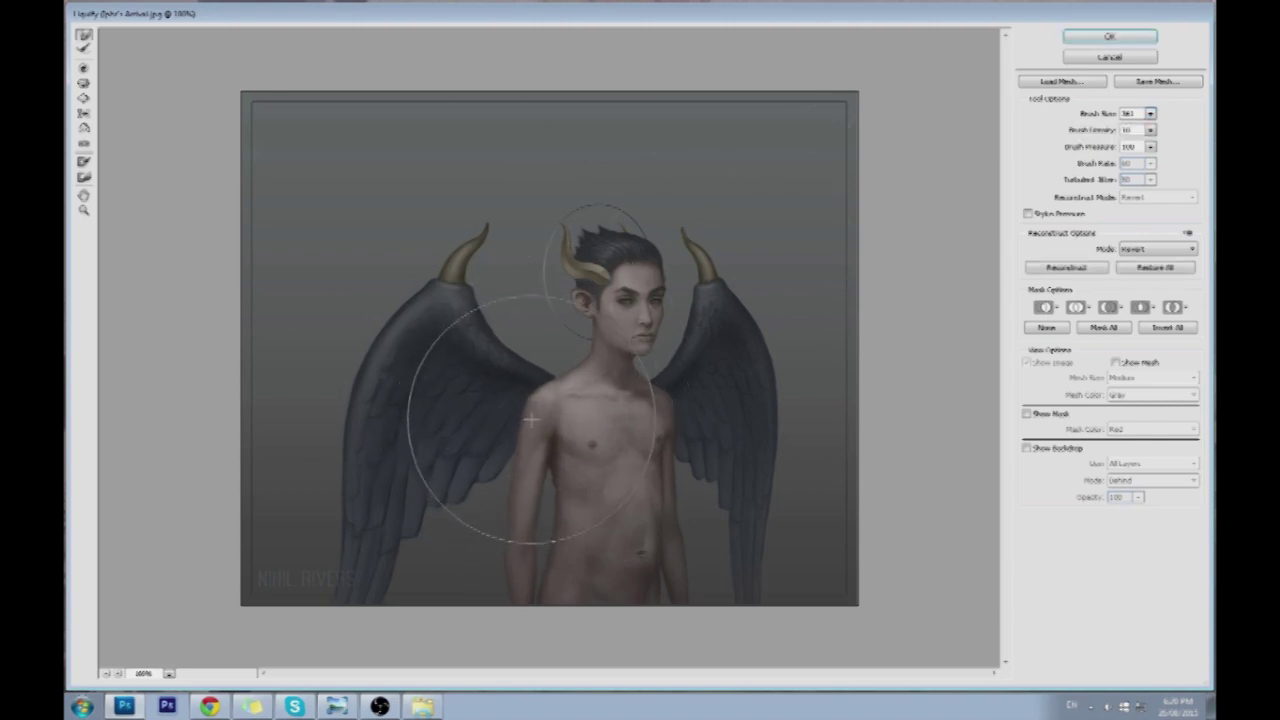
{"action": "left_click_drag", "start_coordinate": [638, 416], "coordinate": [654, 422]}
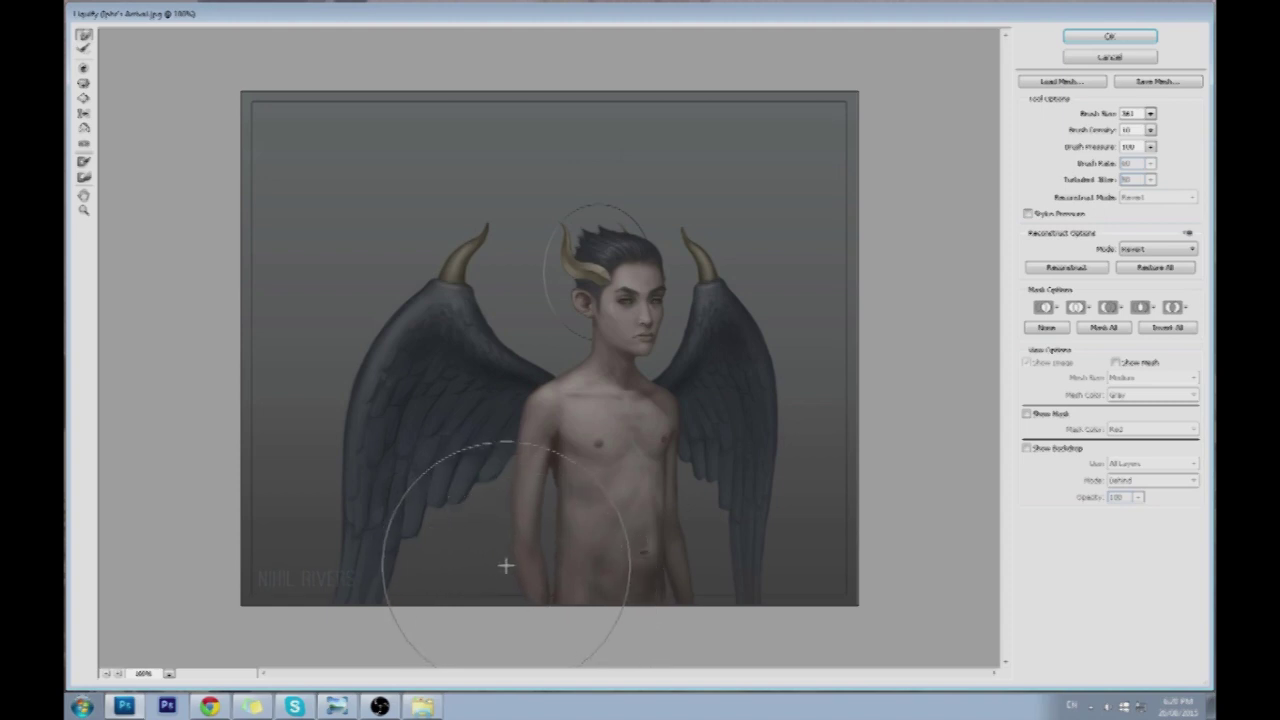
{"action": "left_click", "coordinate": [1151, 114]}
{"action": "left_click_drag", "start_coordinate": [1098, 130], "coordinate": [1088, 131]}
{"action": "left_click", "coordinate": [651, 361]}
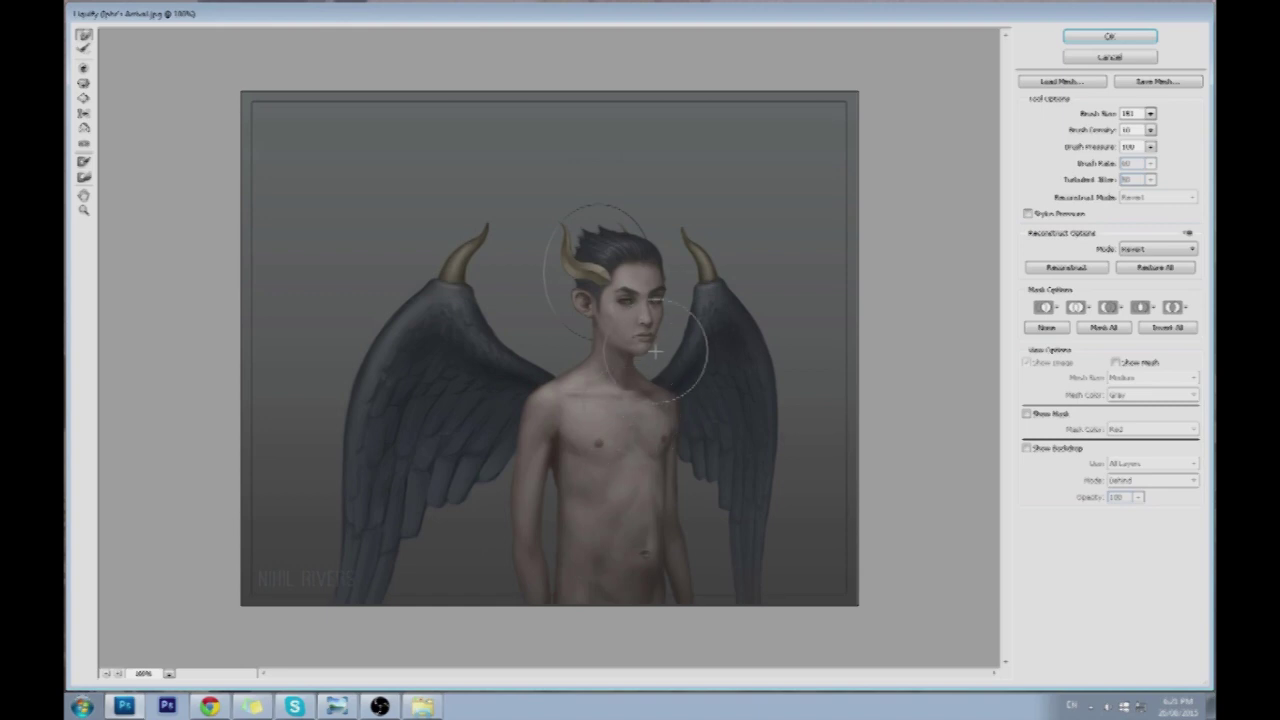
{"action": "left_click", "coordinate": [1112, 38]}
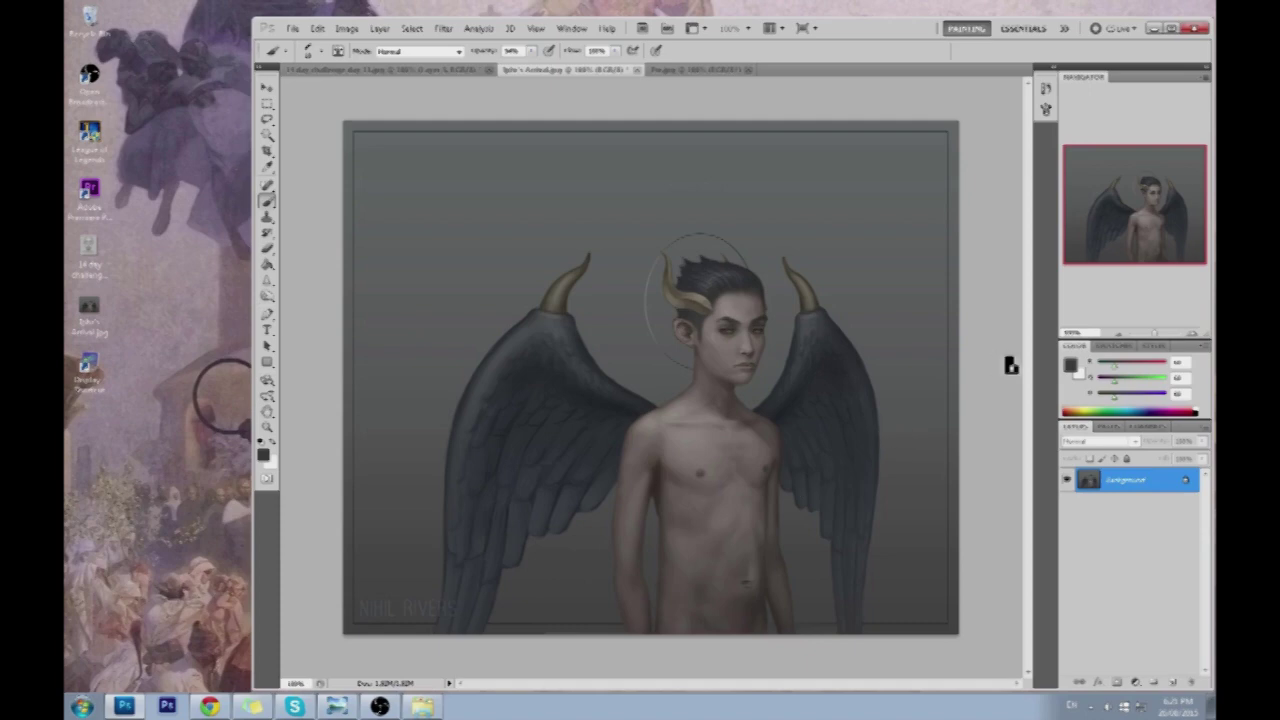
Toggle the Liquify edit off and on to compare the figure before and after
{"action": "key", "text": "ctrl+z"}
{"action": "key", "text": "ctrl+z"}
{"action": "key", "text": "ctrl+z"}
Reopen the Liquify filter on the winged figure, reduce the brush density and set the brush size to 376
{"action": "left_click", "coordinate": [443, 28]}
{"action": "left_click", "coordinate": [465, 111]}
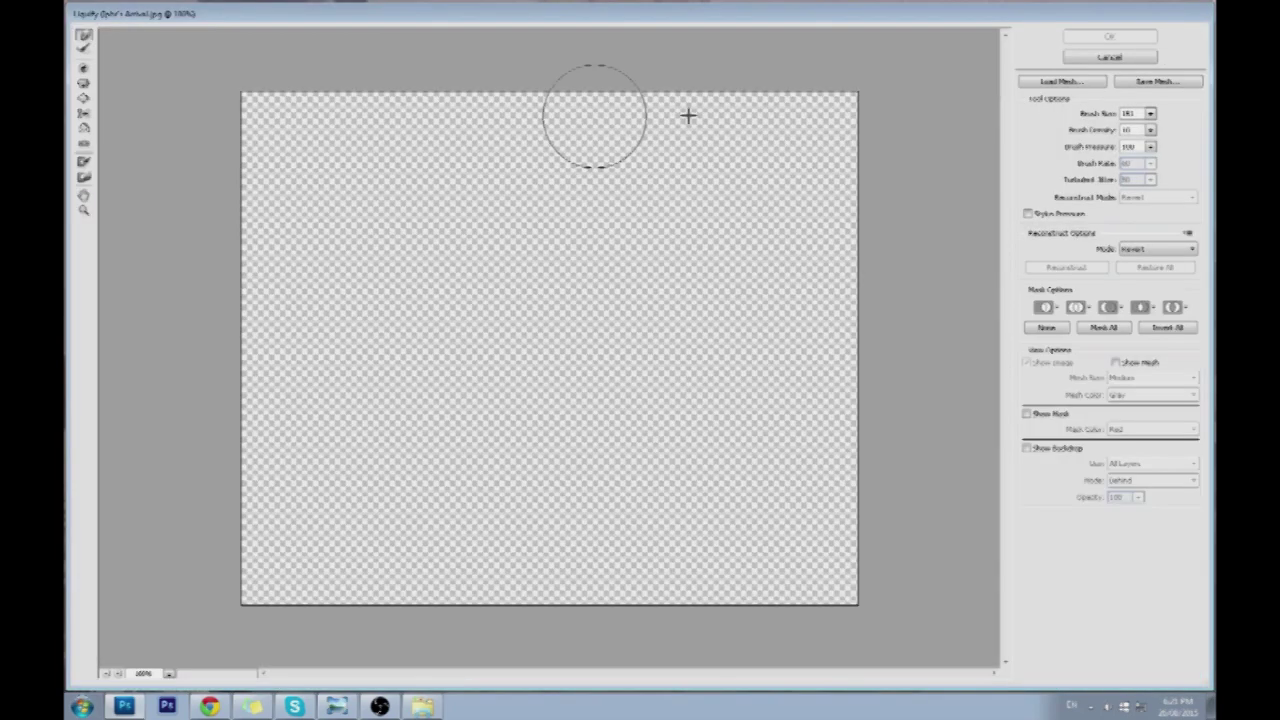
{"action": "left_click_drag", "start_coordinate": [1149, 115], "coordinate": [1114, 131]}
{"action": "left_click", "coordinate": [1104, 131]}
{"action": "left_click", "coordinate": [1150, 114]}
{"action": "left_click", "coordinate": [1150, 130]}
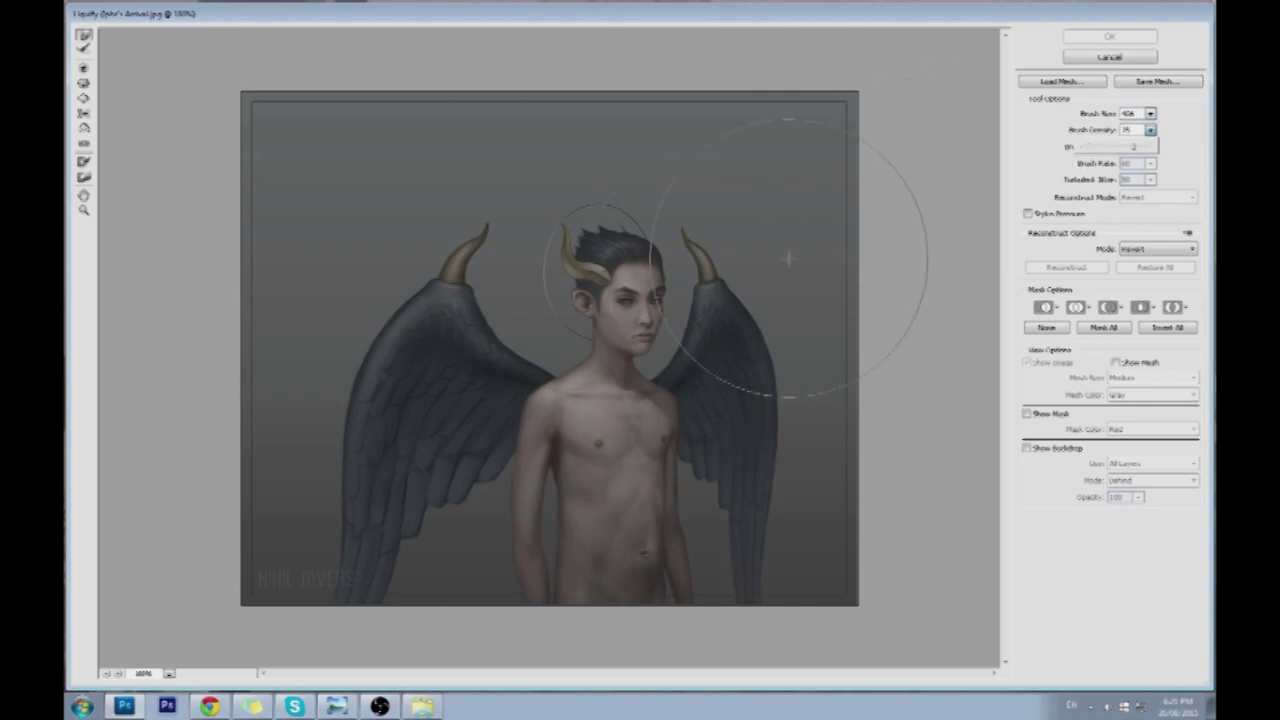
{"action": "mouse_move", "coordinate": [1133, 146]}
{"action": "left_mouse_down"}
{"action": "mouse_move", "coordinate": [1107, 146]}
{"action": "mouse_move", "coordinate": [1102, 130]}
{"action": "left_mouse_up"}
{"action": "left_click", "coordinate": [1150, 113]}
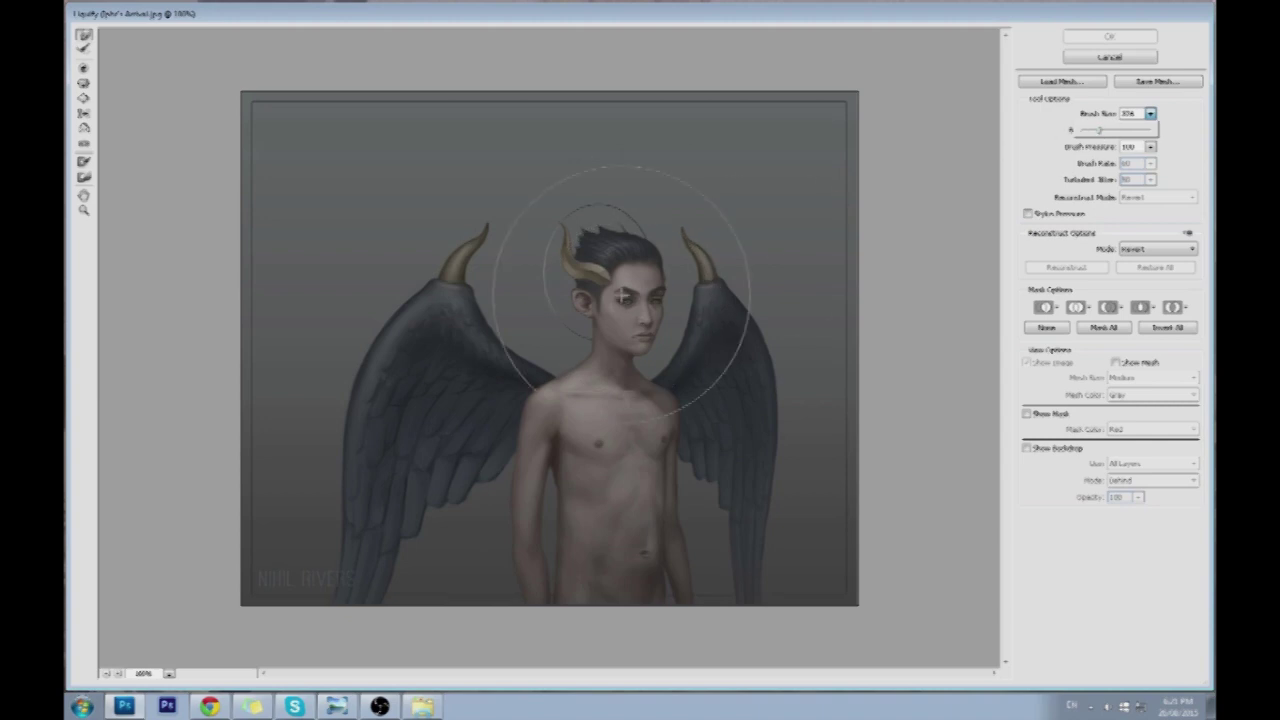
Nudge the figure's face, shrink it slightly with the Pucker tool at a higher brush density, and apply the filter
{"action": "left_click", "coordinate": [622, 297]}
{"action": "left_click", "coordinate": [84, 83]}
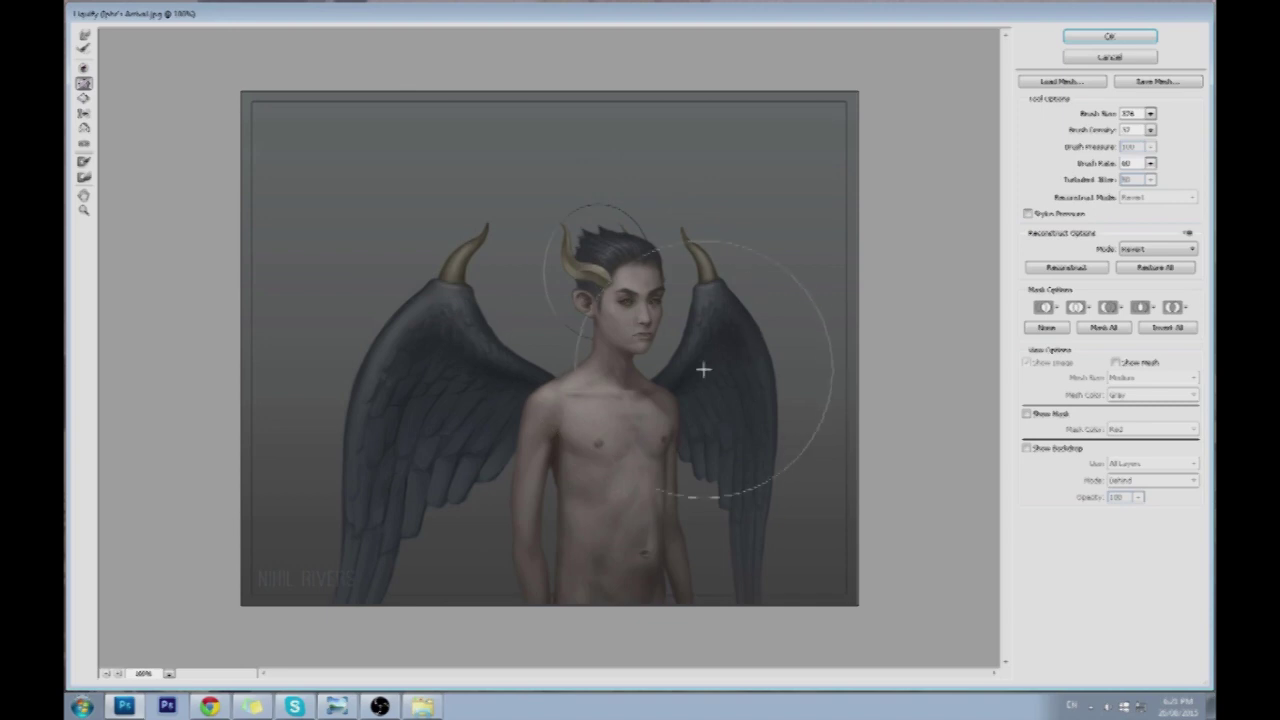
{"action": "left_click", "coordinate": [1149, 131]}
{"action": "left_click", "coordinate": [1119, 146]}
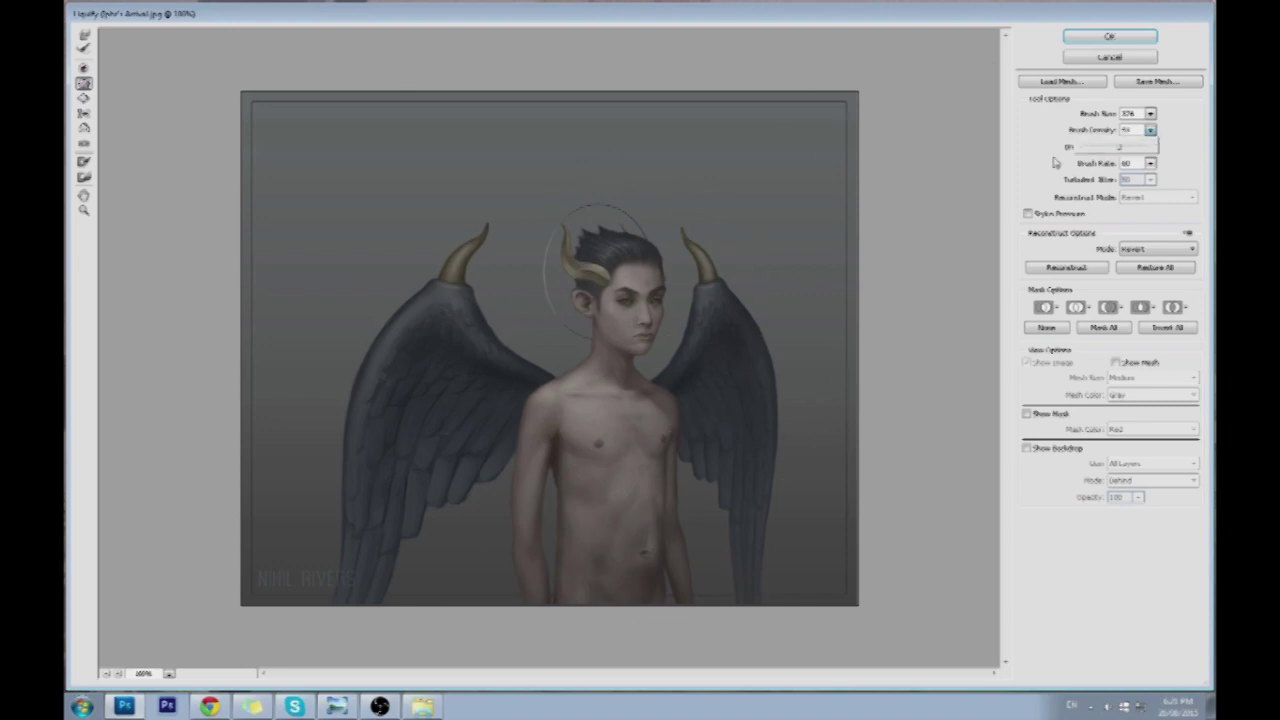
{"action": "left_click", "coordinate": [628, 311]}
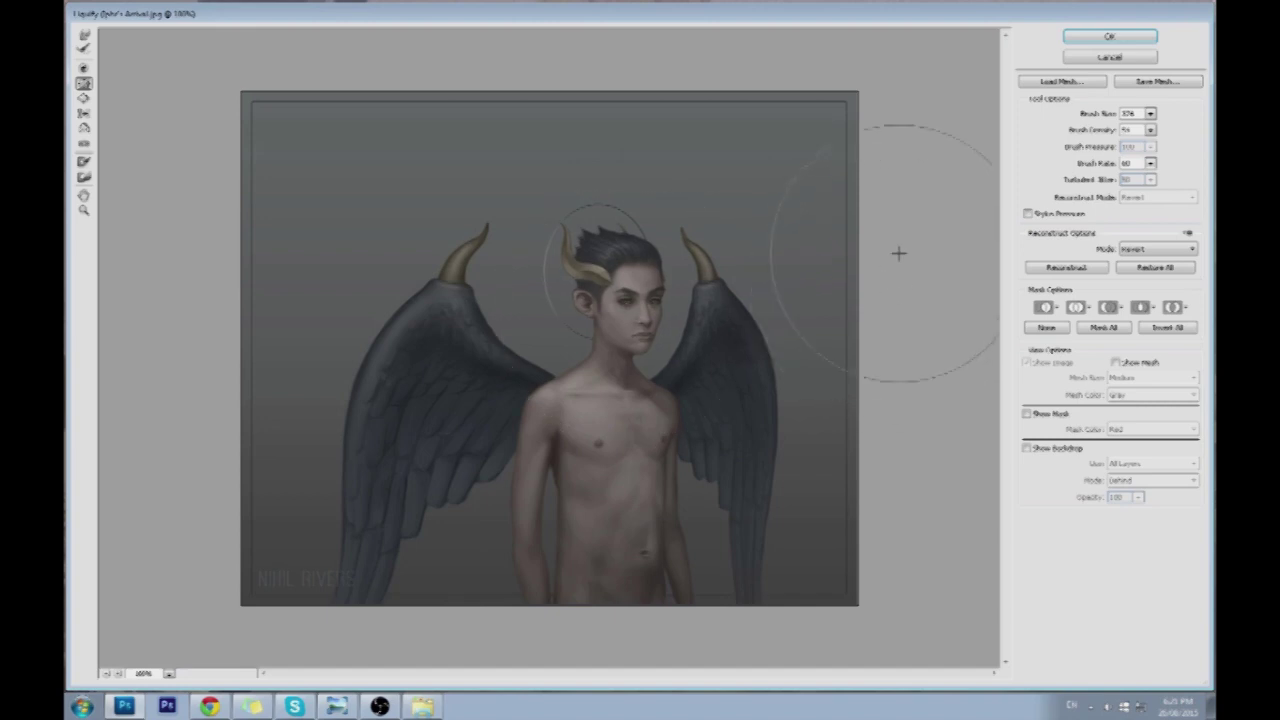
{"action": "left_click", "coordinate": [1109, 36]}
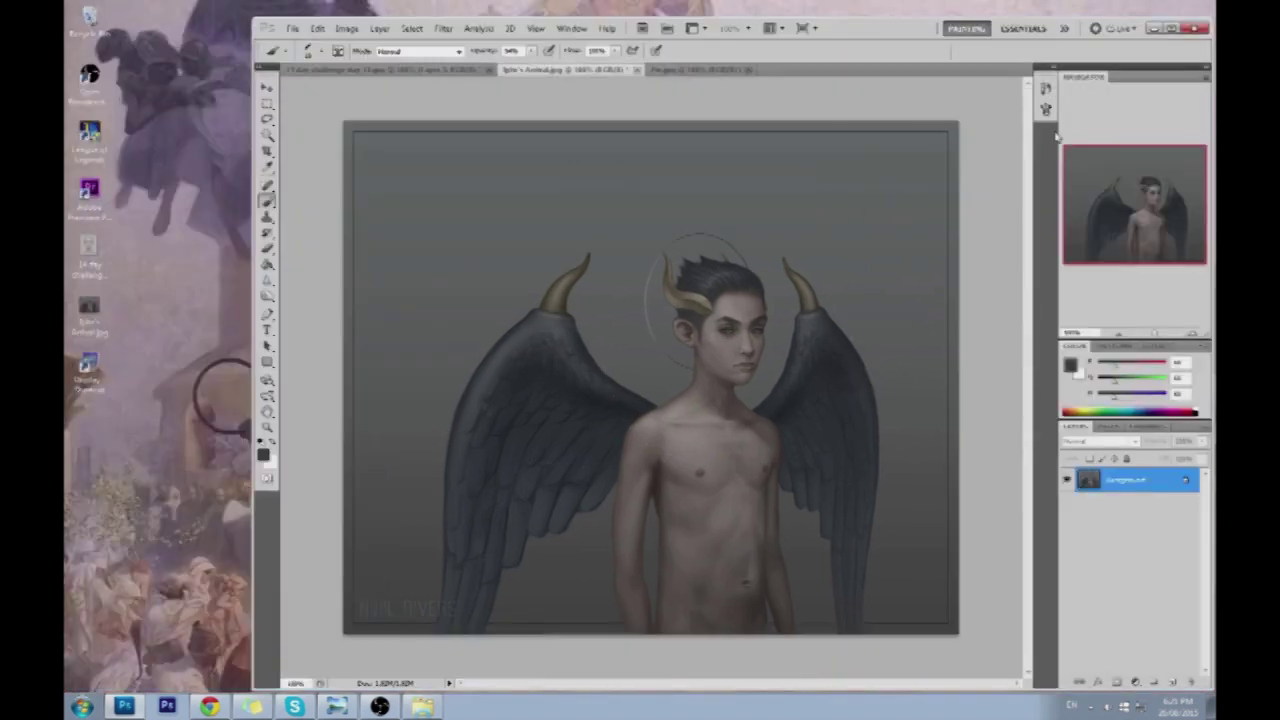
Select the Sharpen tool for the winged-figure painting
{"action": "left_click_drag", "start_coordinate": [267, 281], "coordinate": [300, 291]}
{"action": "left_click", "coordinate": [300, 291]}
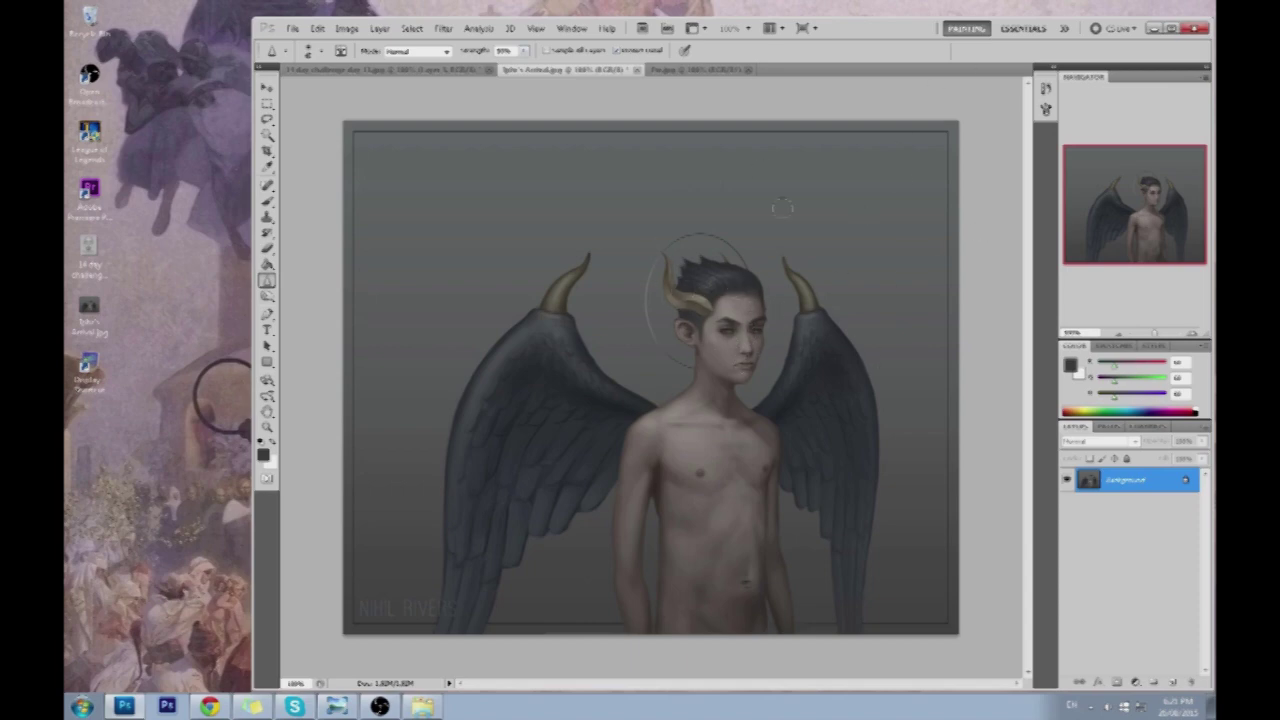
Copy the edited image, revert to the opening history snapshot, paste the copy as a new layer and hide it to compare
{"action": "left_click", "coordinate": [1045, 88]}
{"action": "key", "text": "ctrl+a"}
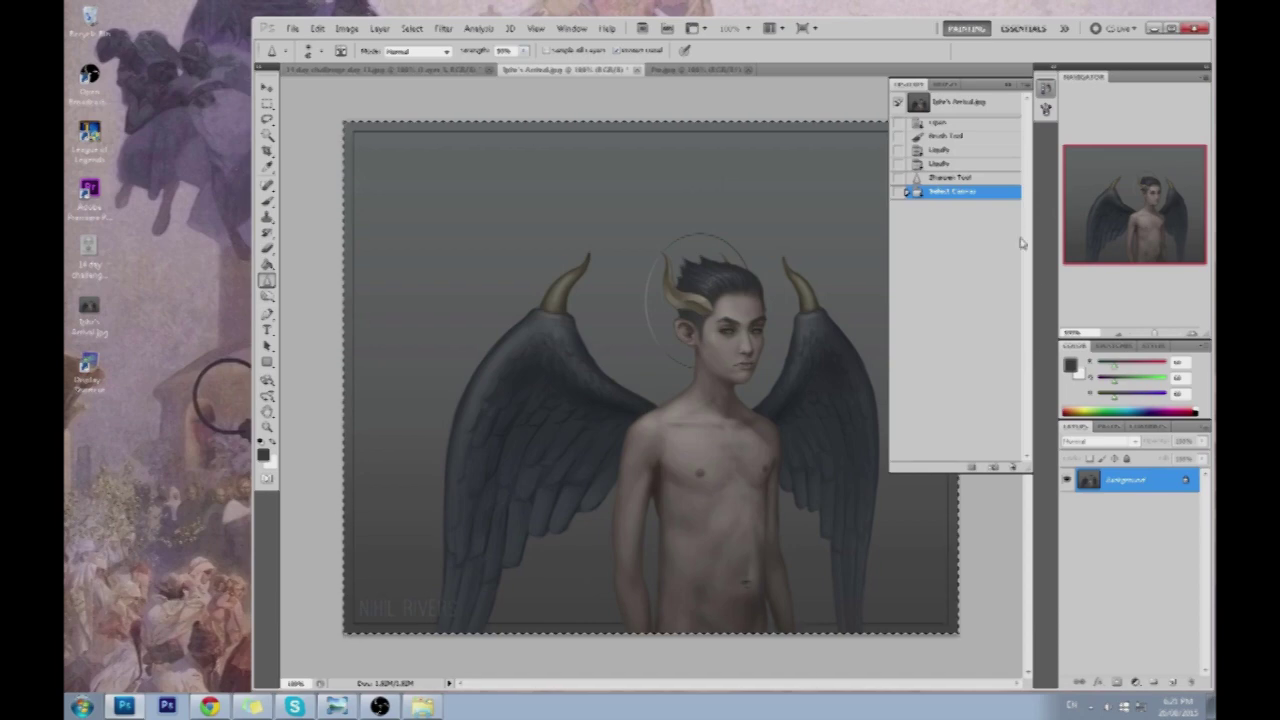
{"action": "left_click", "coordinate": [970, 108]}
{"action": "key", "text": "ctrl+v"}
{"action": "left_click", "coordinate": [1008, 85]}
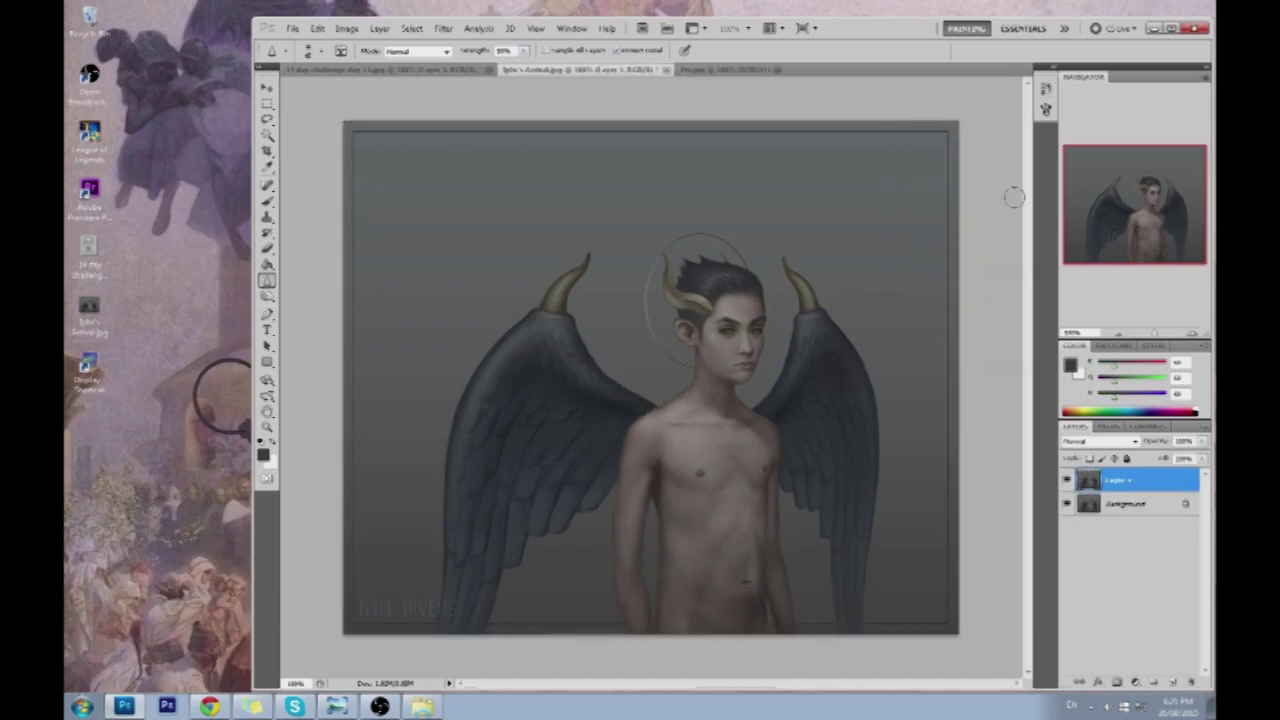
{"action": "left_click", "coordinate": [1066, 481]}
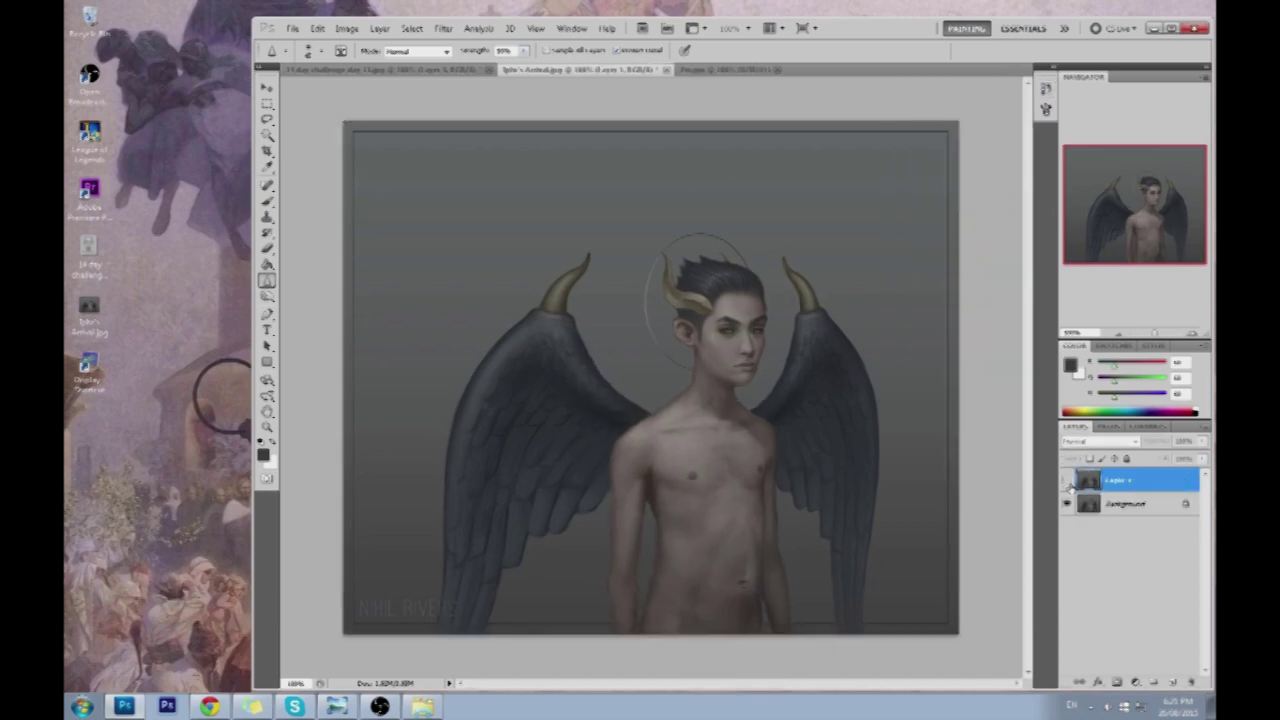
Toggle the visibility of the corrected winged-figure layer repeatedly to compare it with the original, leaving it visible
{"action": "left_click", "coordinate": [1066, 481]}
{"action": "left_click", "coordinate": [1066, 481]}
{"action": "left_click", "coordinate": [1066, 481]}
{"action": "left_click", "coordinate": [1066, 481]}
{"action": "left_click", "coordinate": [1066, 481]}
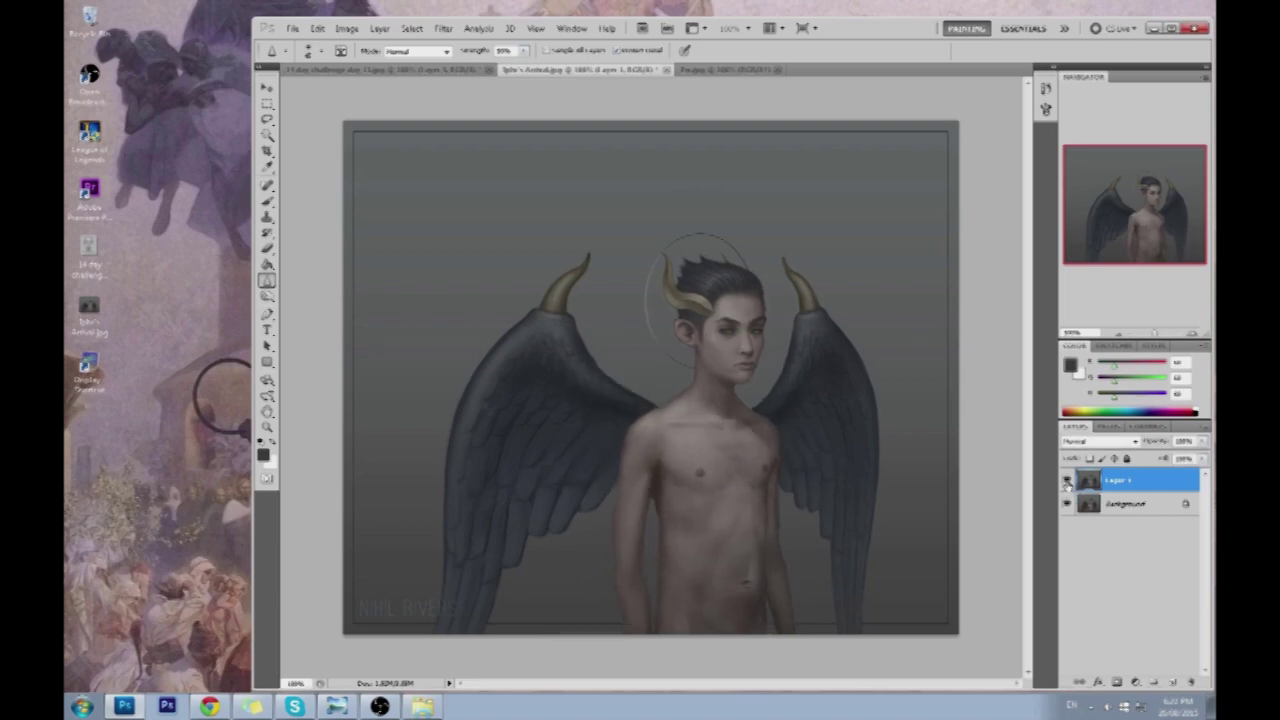
{"action": "left_click", "coordinate": [1066, 481]}
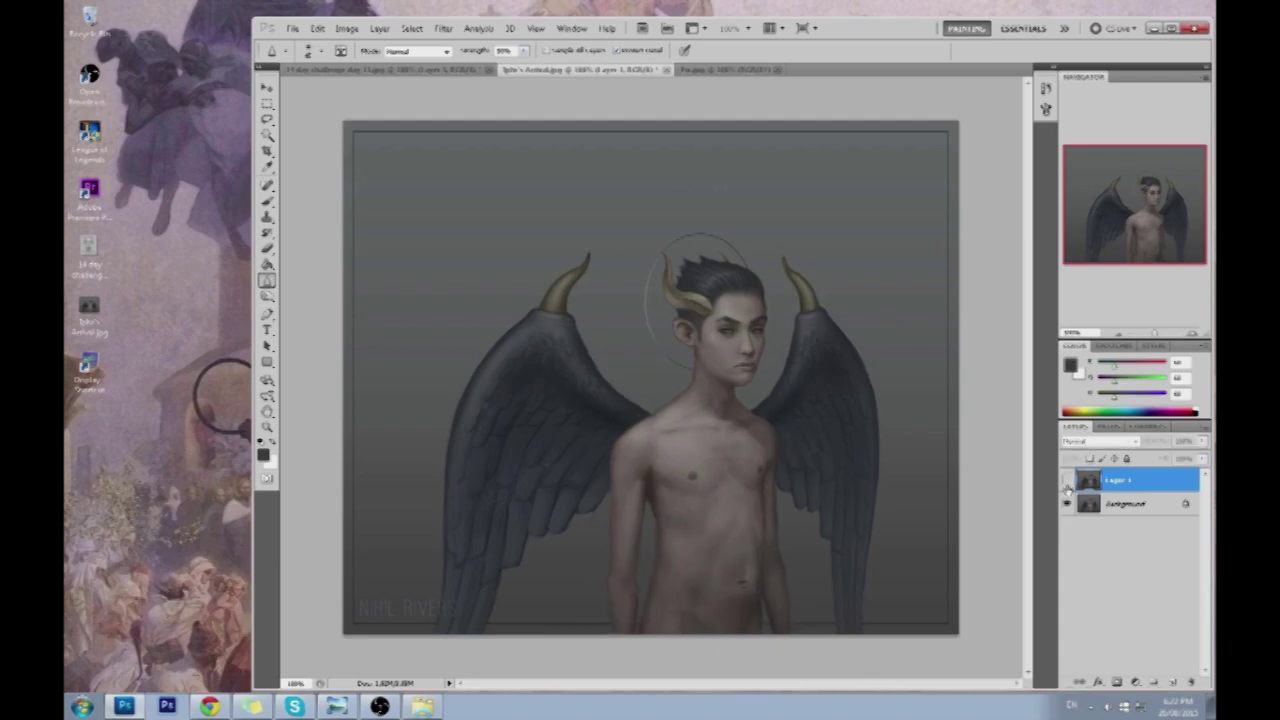
{"action": "left_click", "coordinate": [1066, 481]}
{"action": "left_click", "coordinate": [1066, 481]}
{"action": "left_click", "coordinate": [1066, 481]}
{"action": "left_click", "coordinate": [1066, 481]}
{"action": "left_click", "coordinate": [1066, 481]}
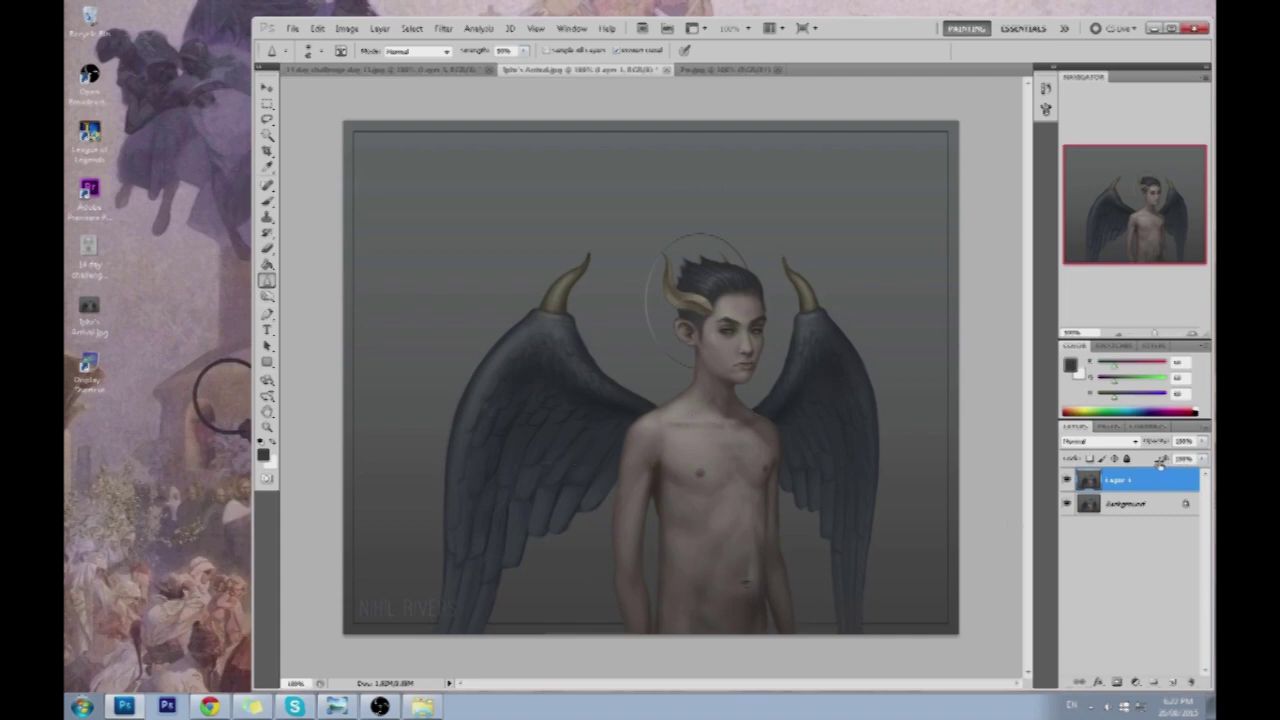
Try to paint over the thin frame around the winged figure using a brush with sampled background grey
{"action": "key", "text": "b"}
{"action": "right_click", "coordinate": [617, 352]}
{"action": "left_click", "coordinate": [731, 536]}
{"action": "left_click", "coordinate": [982, 414]}
{"action": "left_click", "coordinate": [936, 512], "text": "alt"}
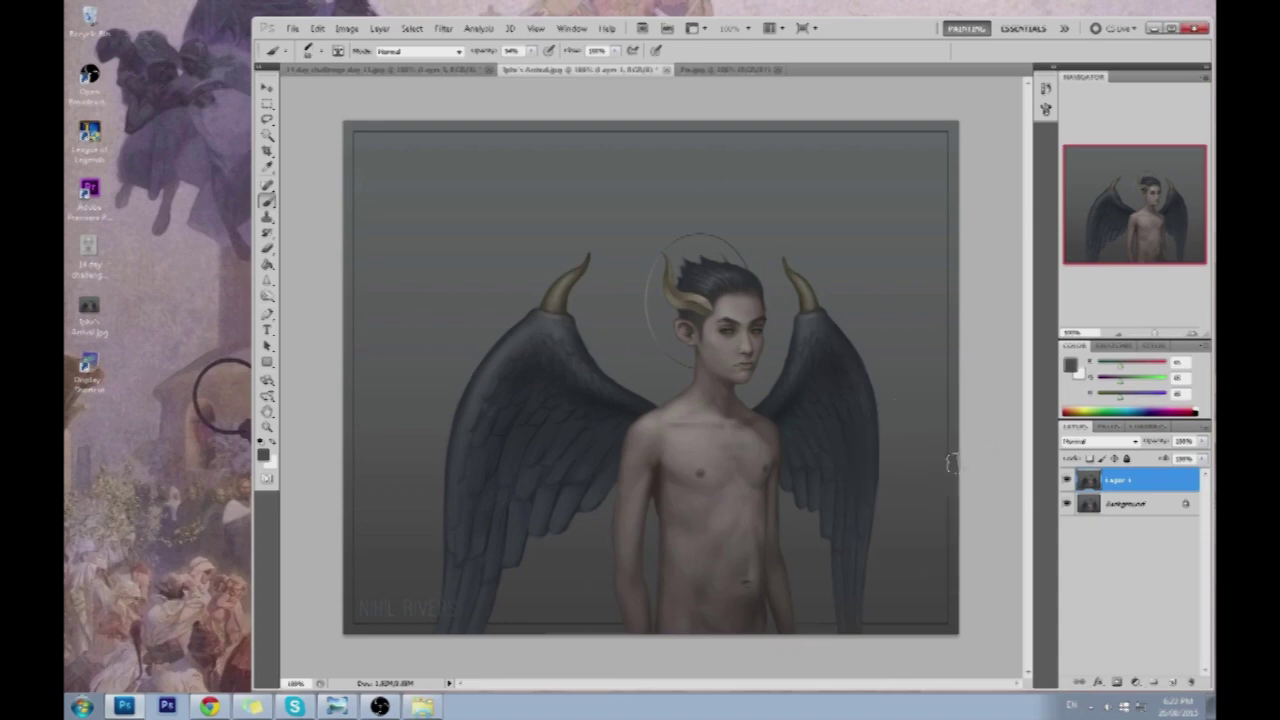
{"action": "mouse_move", "coordinate": [952, 300]}
{"action": "left_mouse_down"}
{"action": "mouse_move", "coordinate": [945, 195]}
{"action": "mouse_move", "coordinate": [920, 118]}
{"action": "mouse_move", "coordinate": [820, 127]}
{"action": "left_mouse_up"}
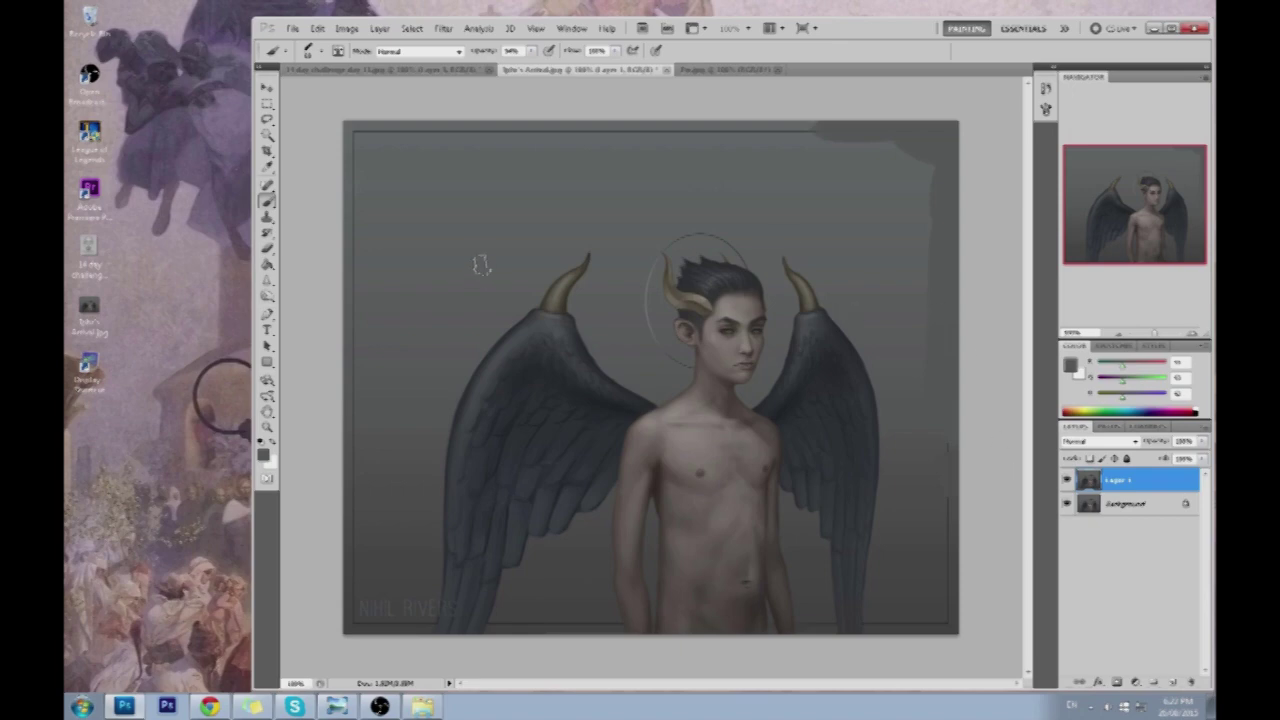
{"action": "key", "text": "ctrl+z"}
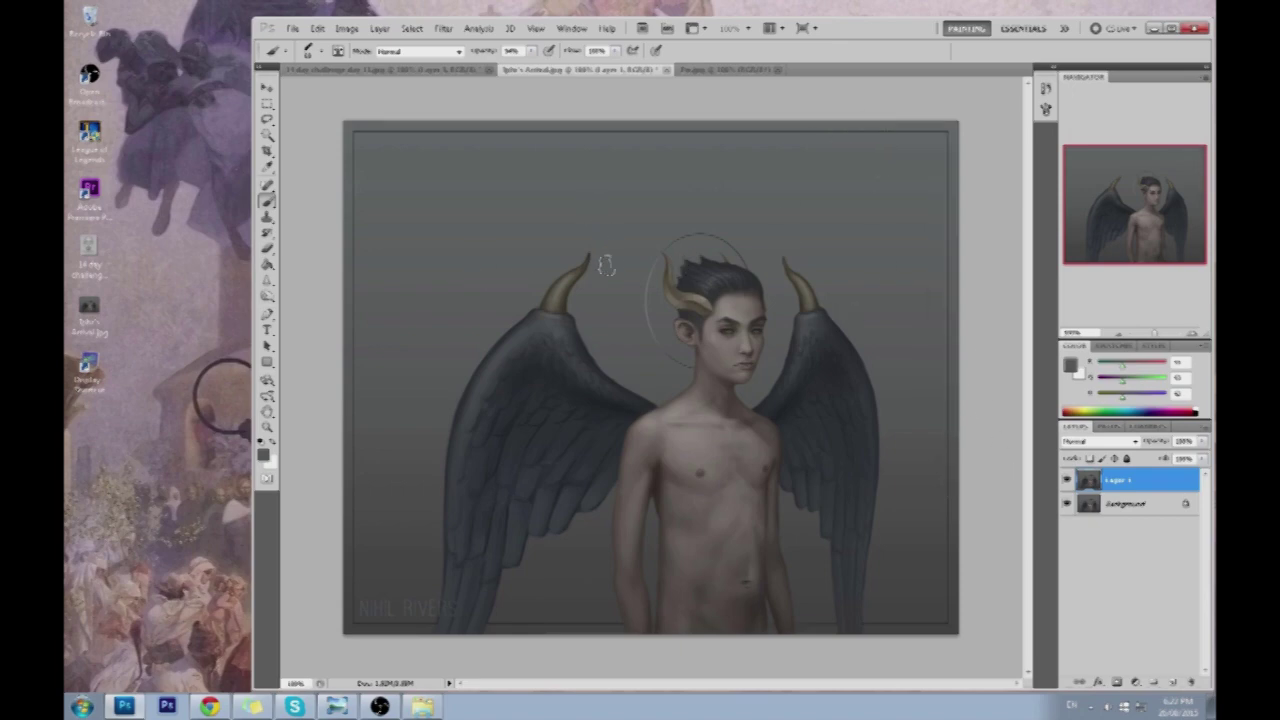
Crop the winged-figure painting to remove most of the frame around its edges
{"action": "key", "text": "c"}
{"action": "mouse_move", "coordinate": [372, 148]}
{"action": "left_mouse_down"}
{"action": "mouse_move", "coordinate": [850, 638]}
{"action": "mouse_move", "coordinate": [908, 654]}
{"action": "left_mouse_up"}
{"action": "key", "text": "Return"}
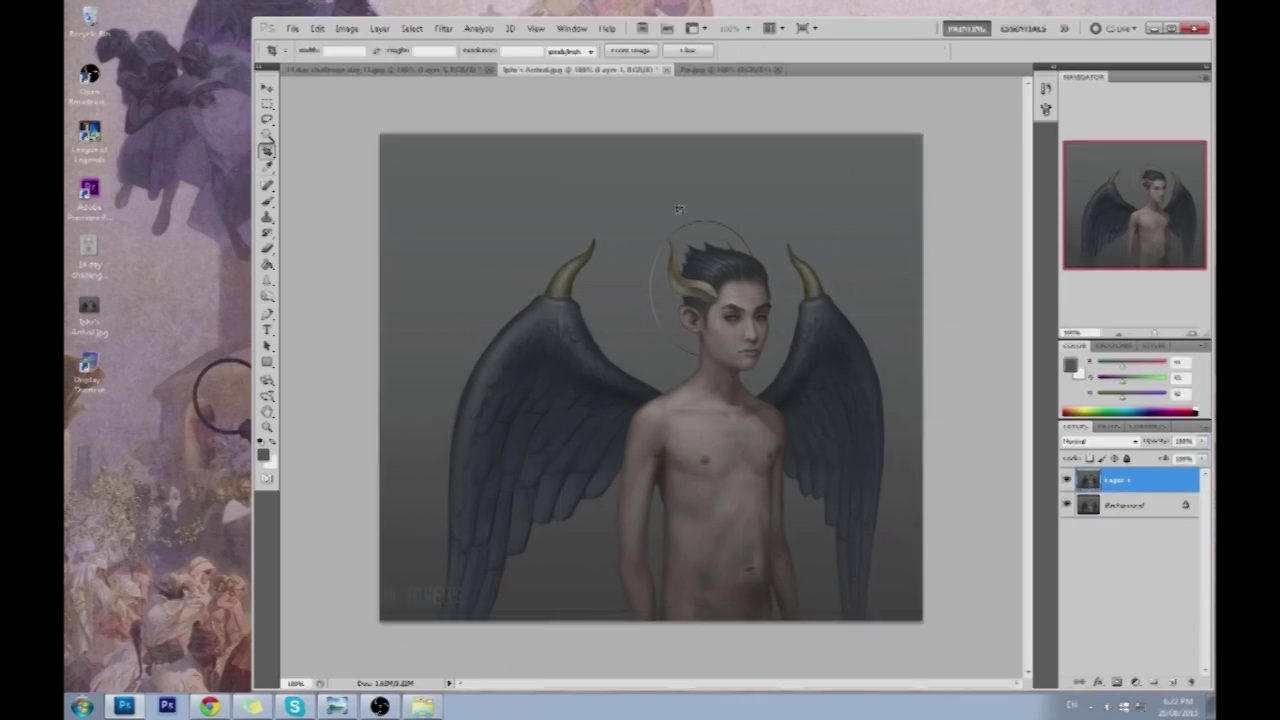
Try extending the canvas above the winged figure with the Crop tool and shifting its layer upward
{"action": "key", "text": "ctrl+minus"}
{"action": "key", "text": "ctrl+minus"}
{"action": "left_click_drag", "start_coordinate": [502, 256], "coordinate": [834, 547]}
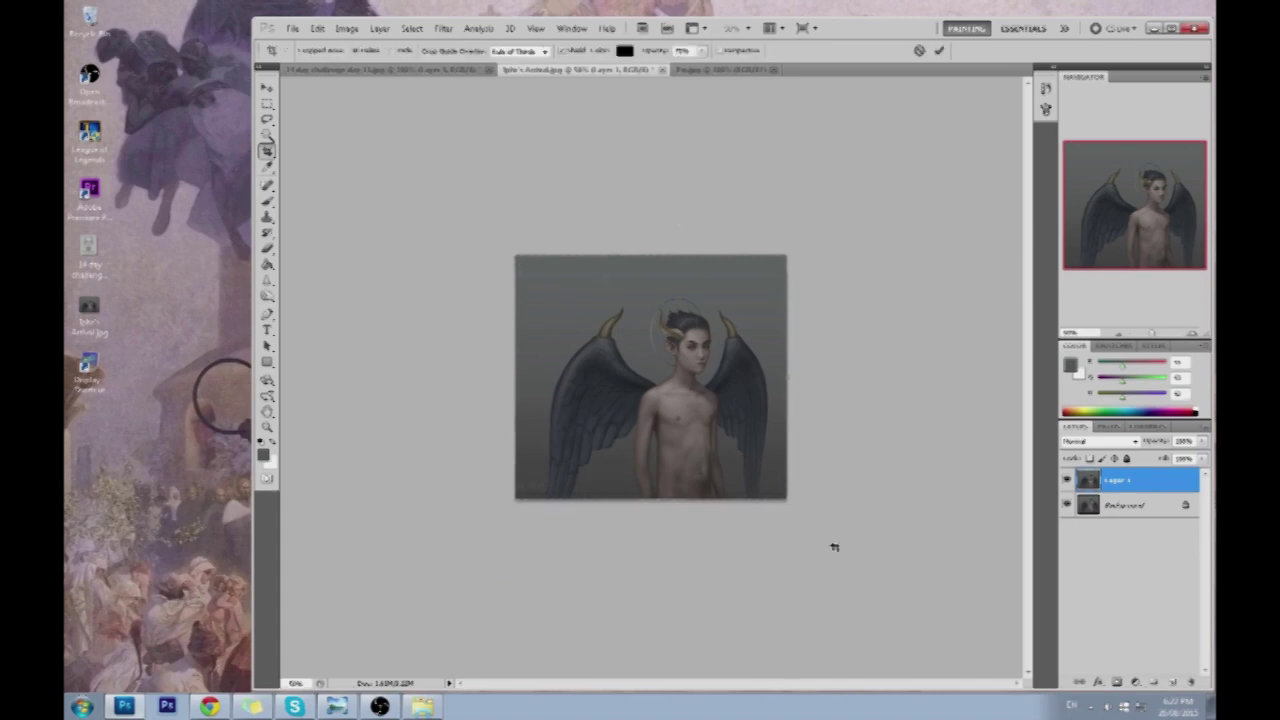
{"action": "left_click_drag", "start_coordinate": [650, 256], "coordinate": [650, 116]}
{"action": "key", "text": "Return"}
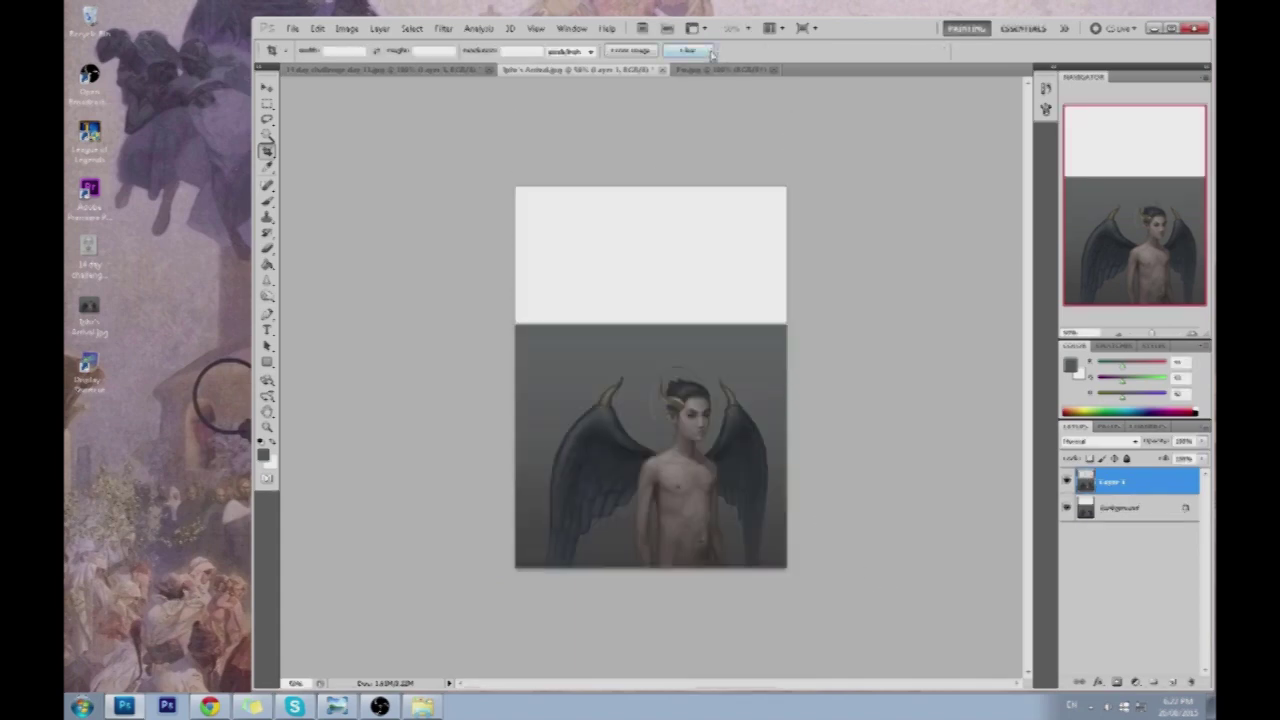
{"action": "key", "text": "v"}
{"action": "left_click_drag", "start_coordinate": [743, 474], "coordinate": [743, 422]}
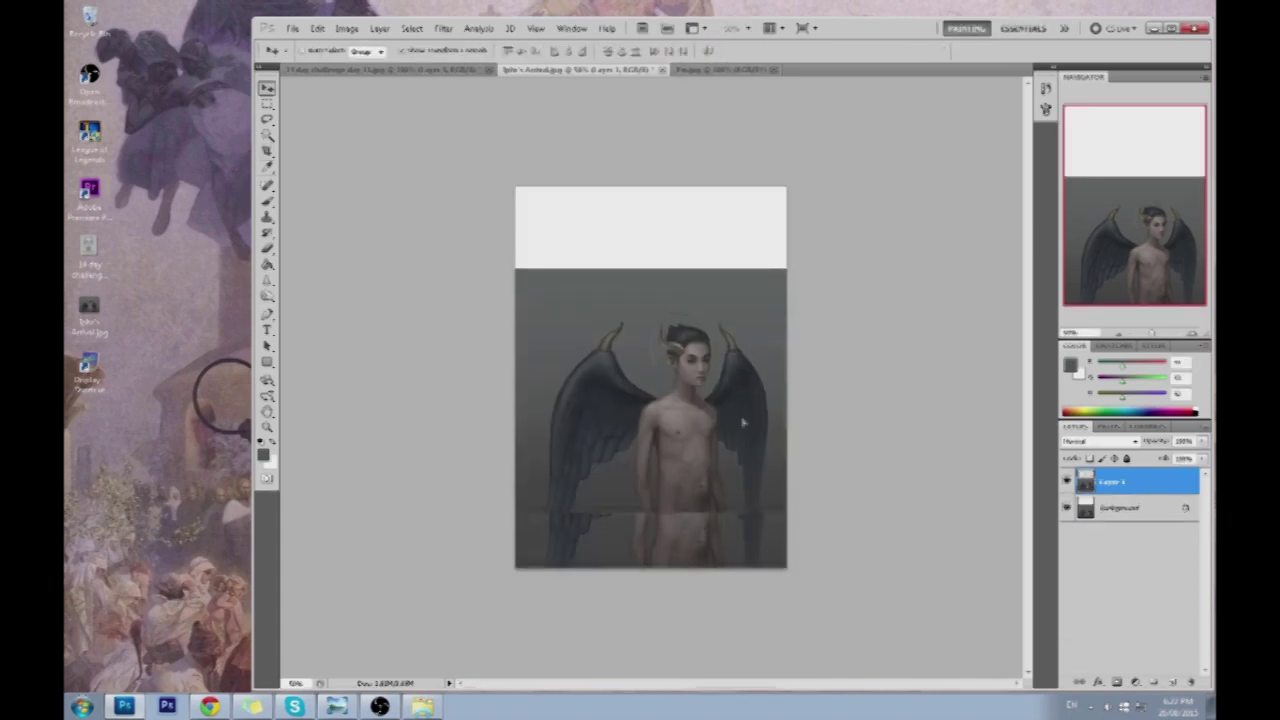
{"action": "key", "text": "ctrl+alt+z"}
{"action": "key", "text": "ctrl+alt+z"}
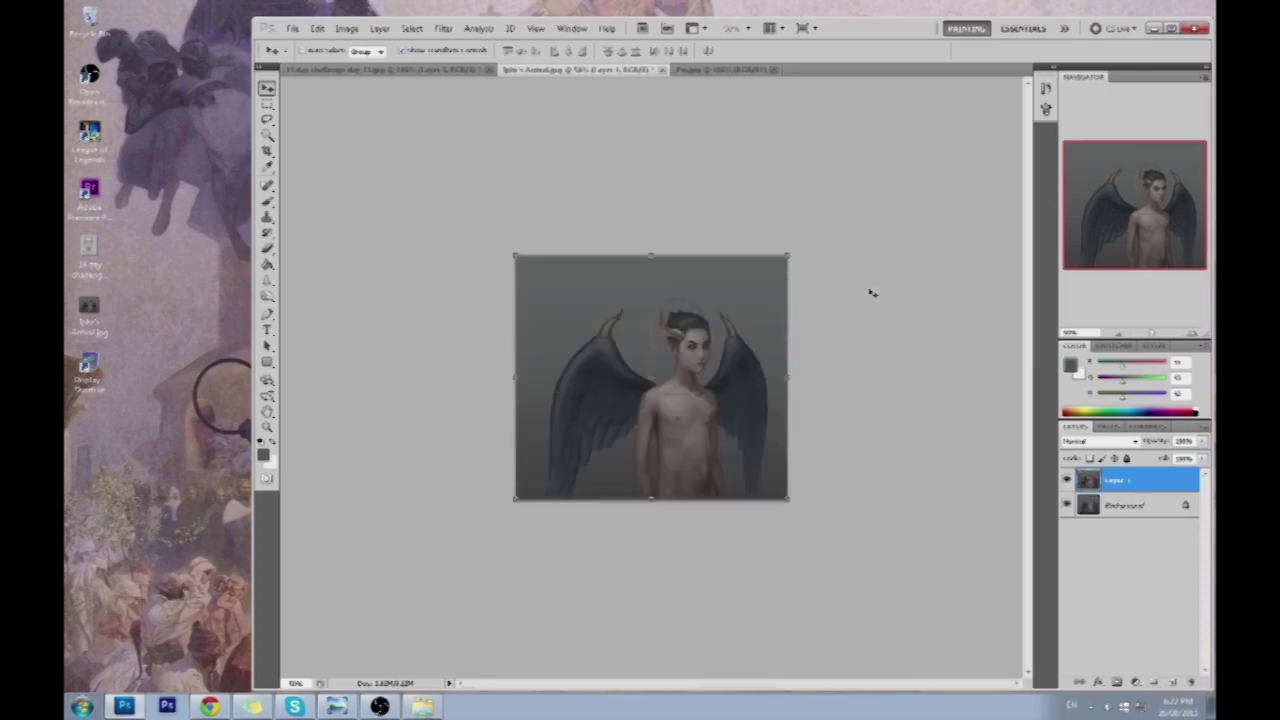
Flatten the winged-figure painting into a single background layer
{"action": "right_click", "coordinate": [1130, 483]}
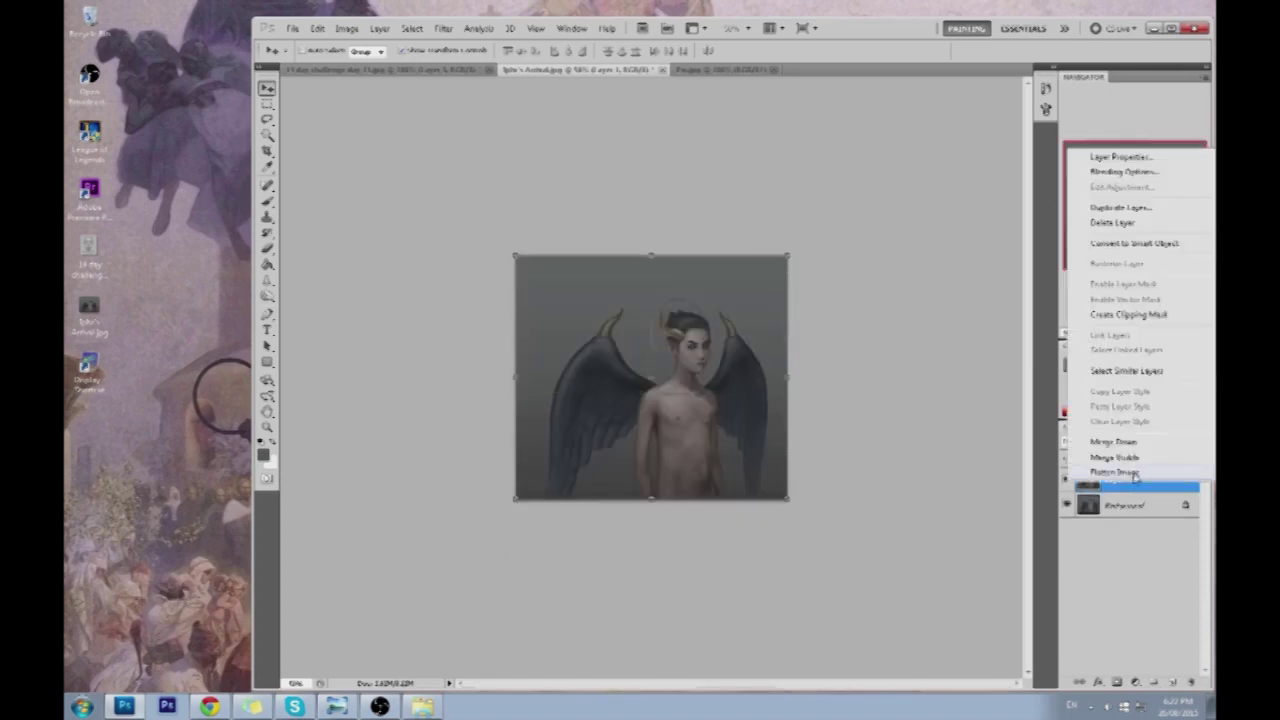
{"action": "left_click", "coordinate": [1123, 483]}
{"action": "key", "text": "ctrl+plus"}
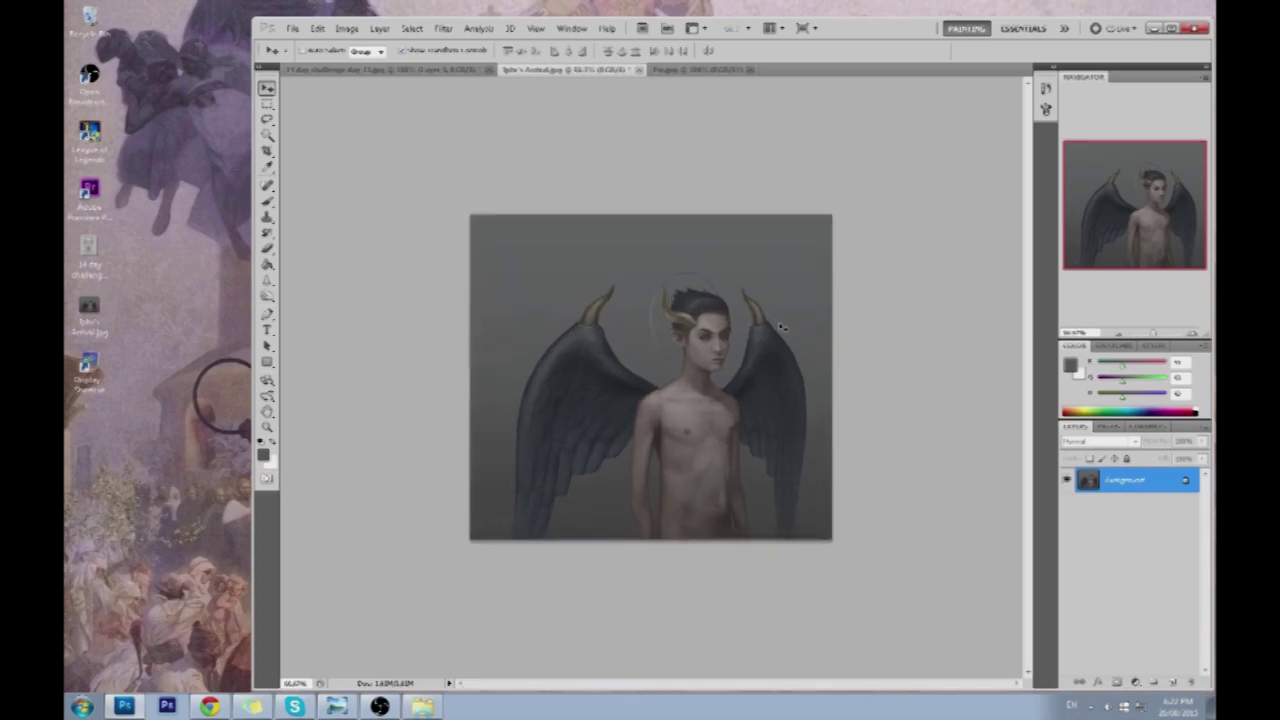
{"action": "key", "text": "ctrl+plus"}
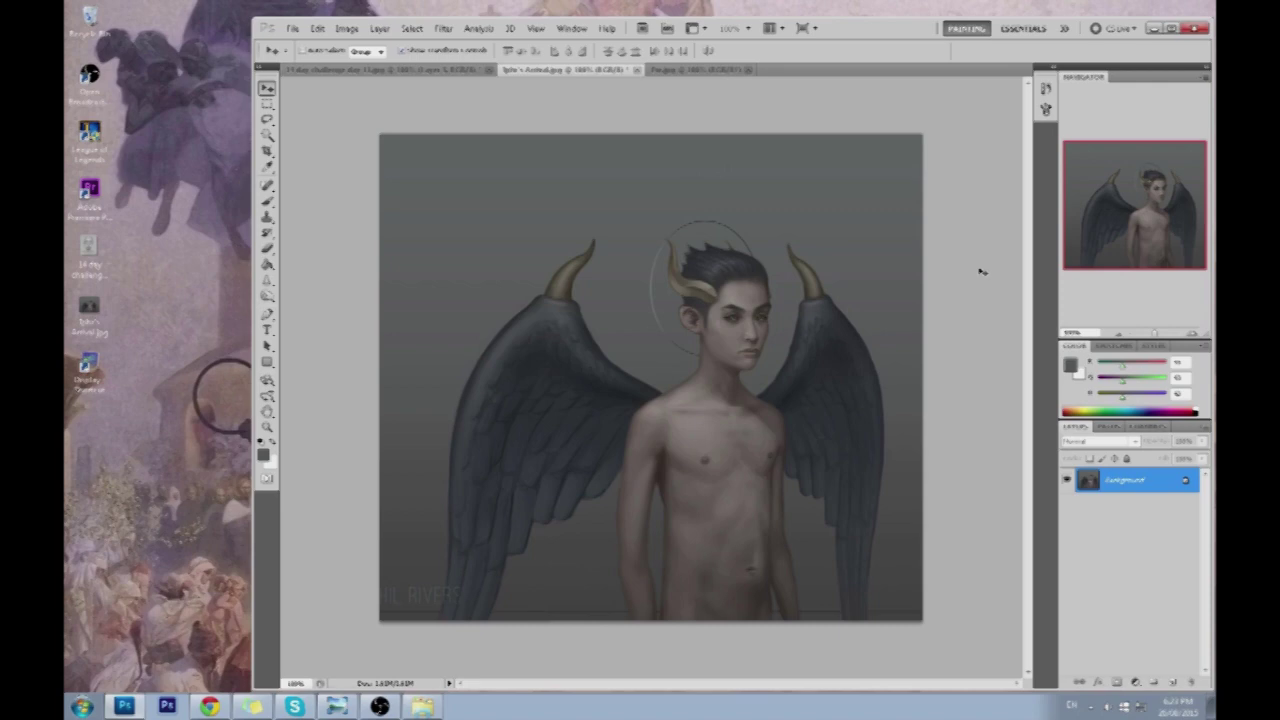
Close the winged-figure painting and save its changes with the offered JPEG options
{"action": "left_click", "coordinate": [636, 70]}
{"action": "left_click", "coordinate": [680, 280]}
{"action": "left_click", "coordinate": [730, 199]}
Return to the head-study document and delete the skull-sketch layer and the plain grey layer covering the face
{"action": "left_click", "coordinate": [465, 69]}
{"action": "left_click", "coordinate": [550, 69]}
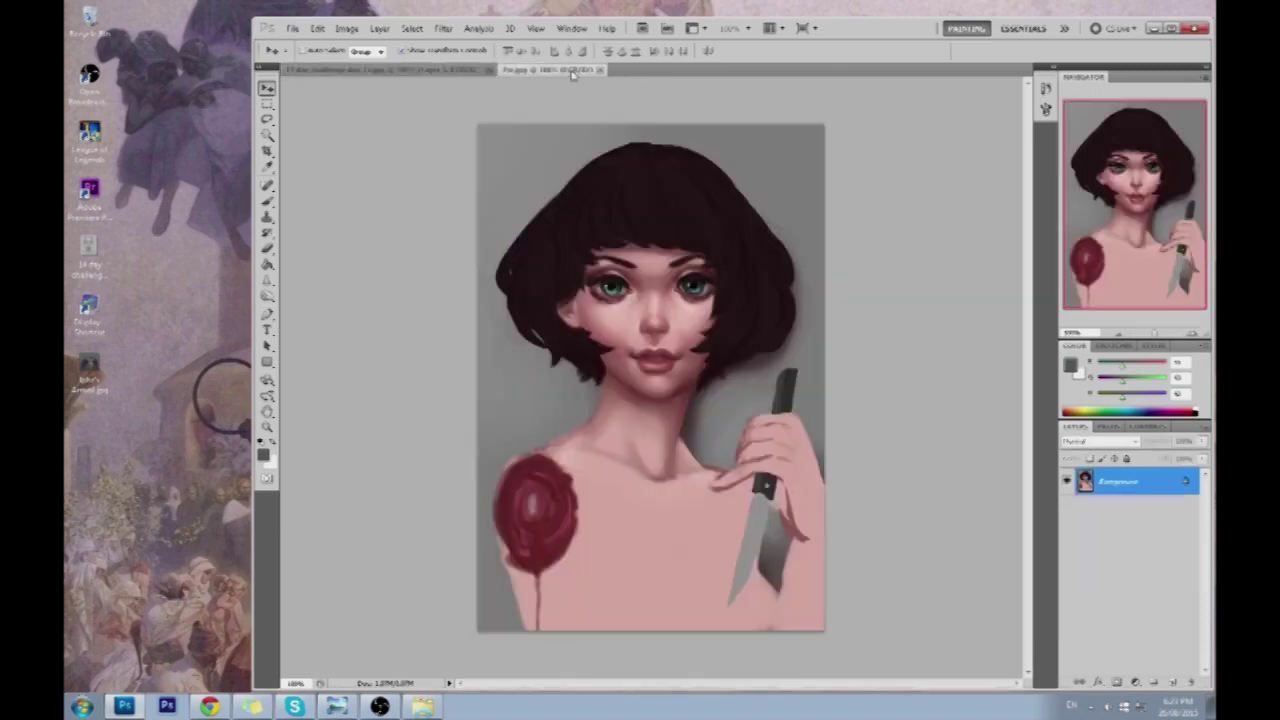
{"action": "left_click", "coordinate": [456, 70]}
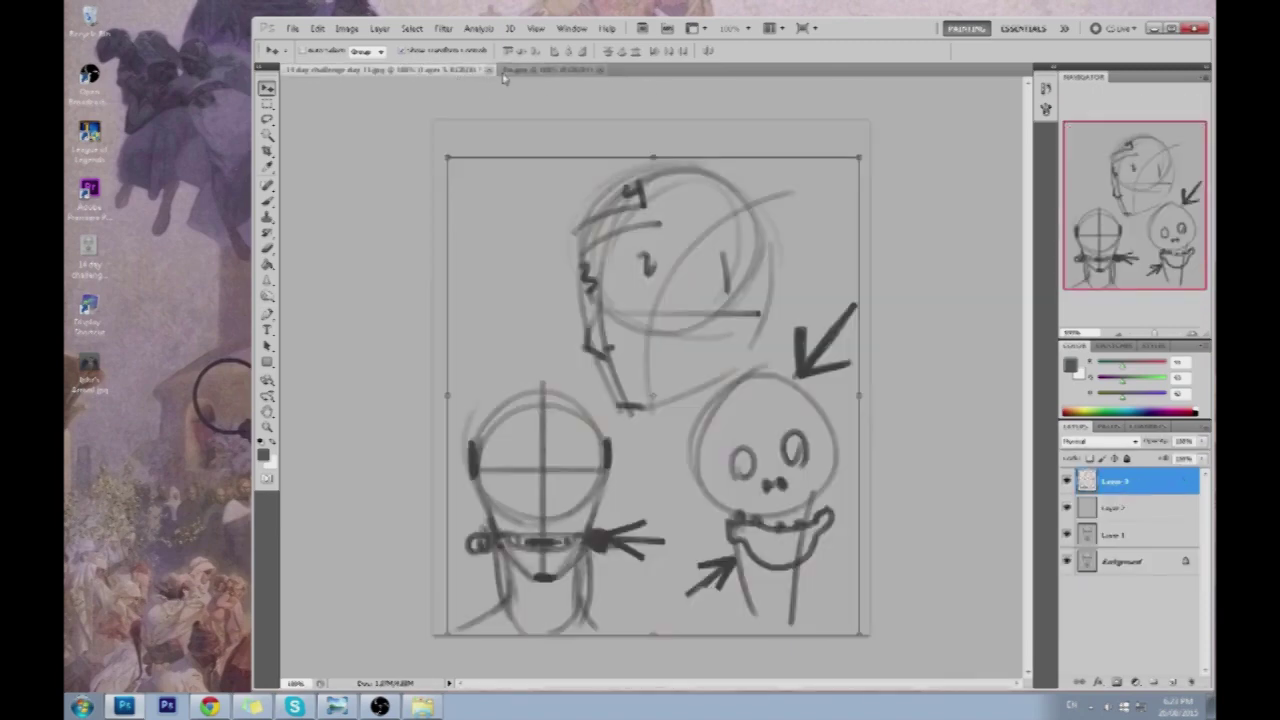
{"action": "left_click", "coordinate": [1067, 482]}
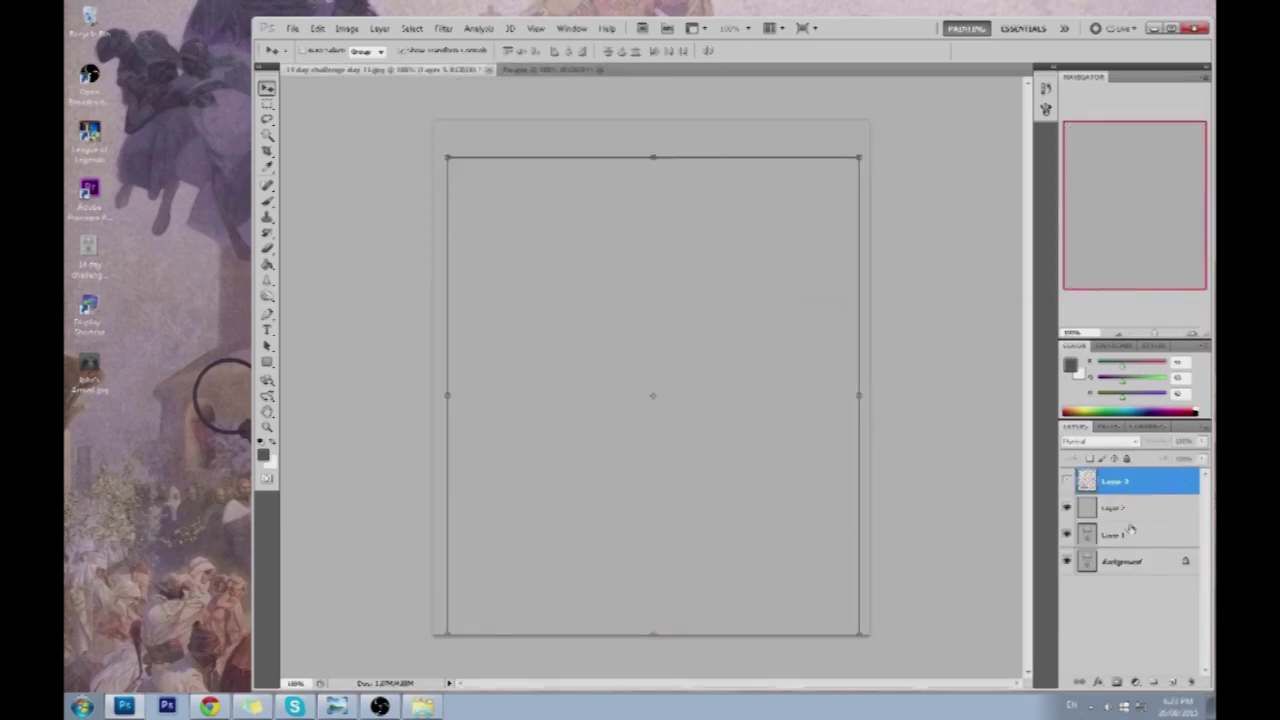
{"action": "left_click", "coordinate": [1191, 683]}
{"action": "left_click", "coordinate": [1191, 683]}
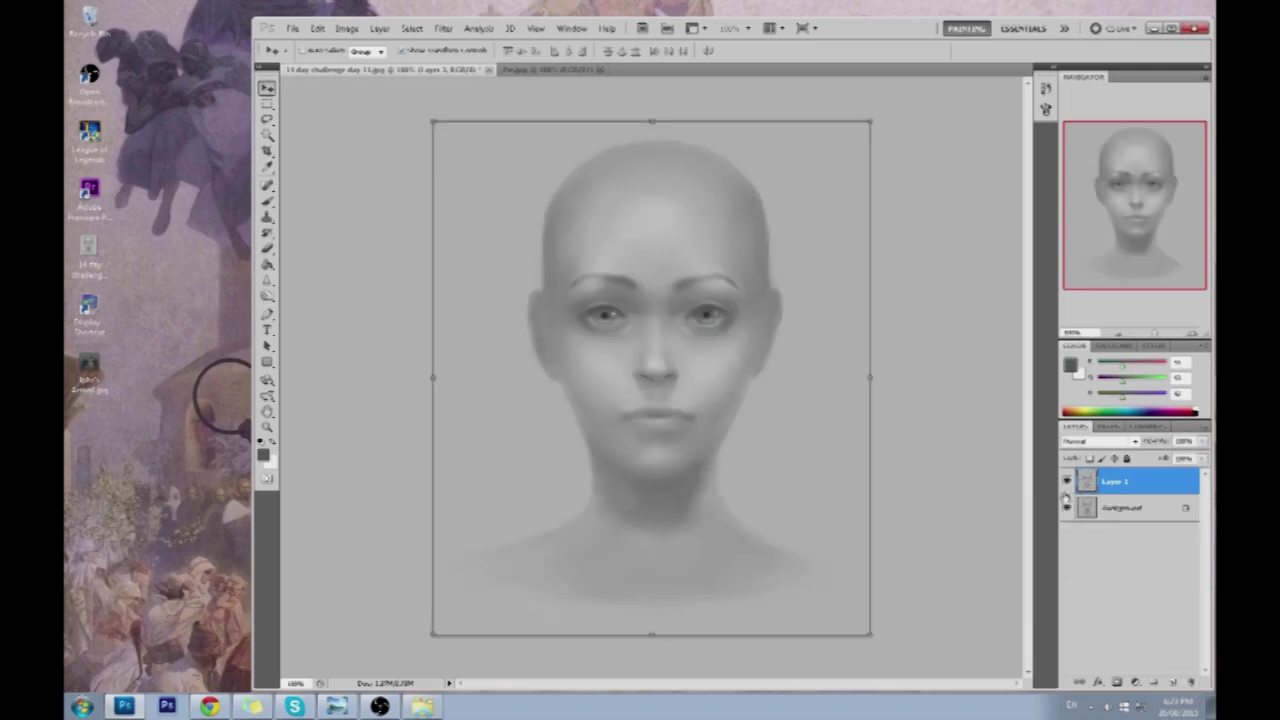
Compare the corrected face layer with the original beneath it, and merge both into one layer
{"action": "key", "text": "b"}
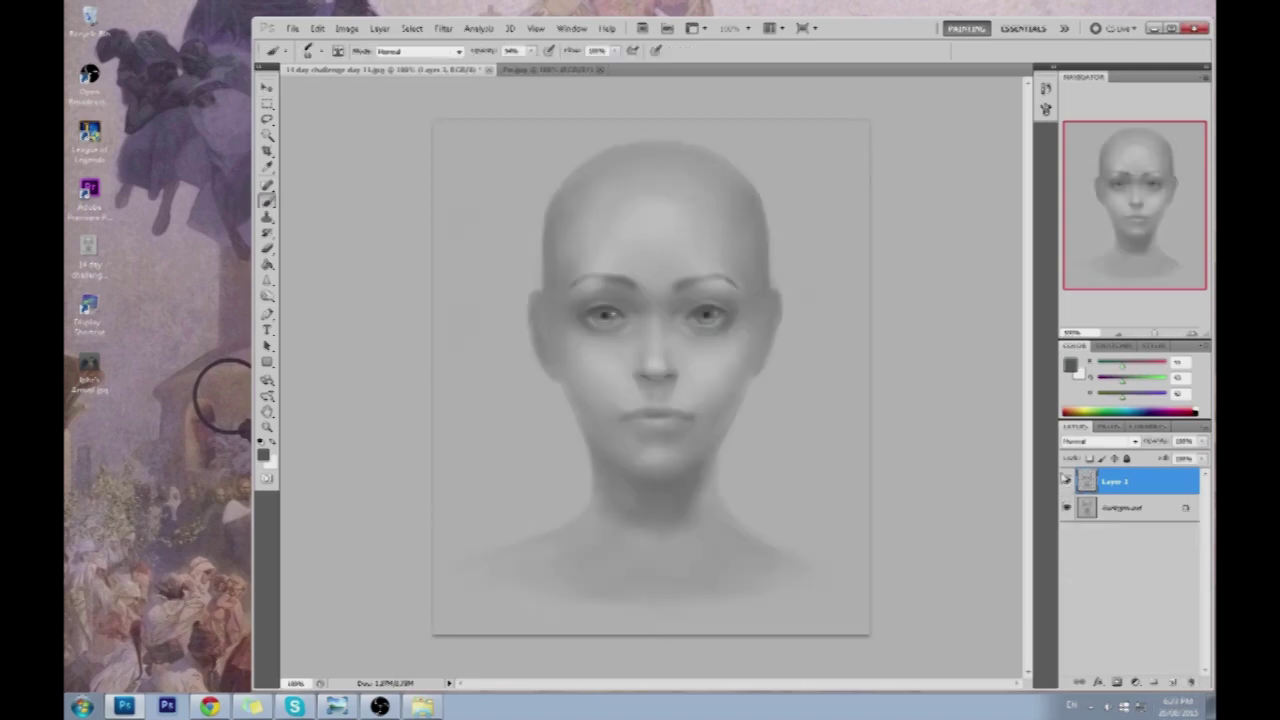
{"action": "left_click", "coordinate": [1067, 481]}
{"action": "left_click", "coordinate": [1067, 481]}
{"action": "right_click", "coordinate": [1148, 494]}
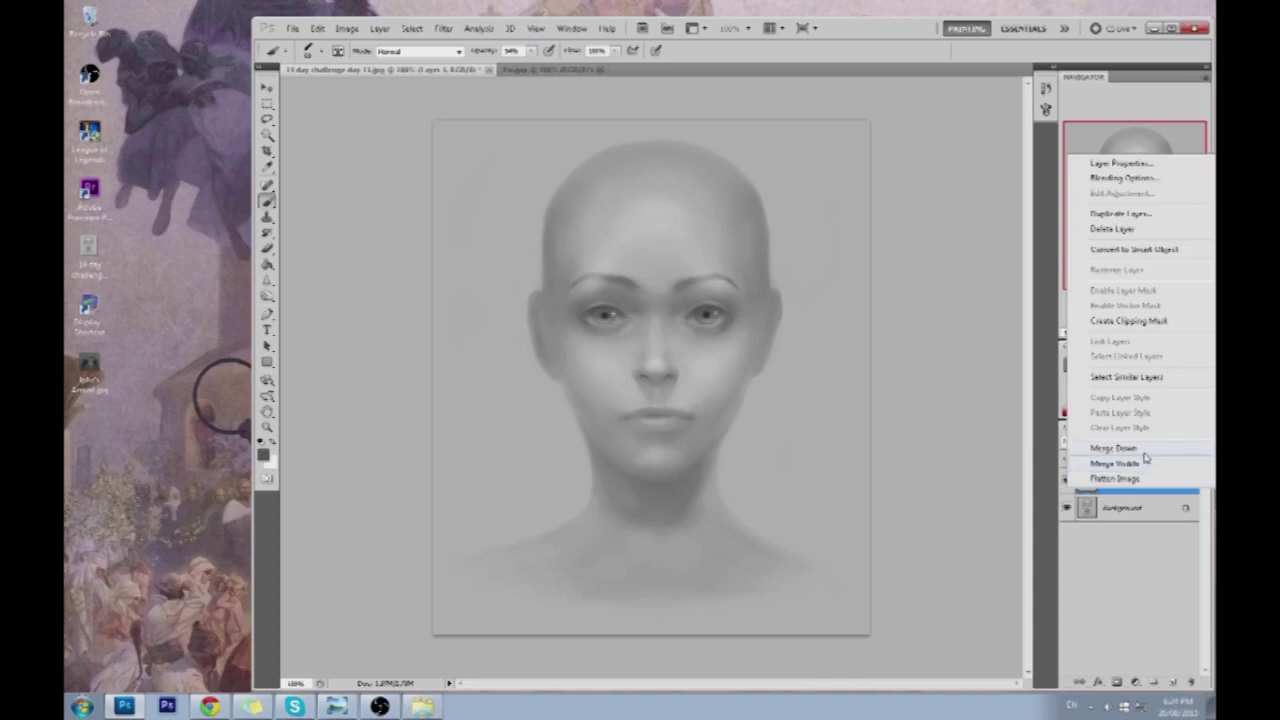
{"action": "left_click", "coordinate": [1148, 460]}
Switch to the file explorer window
{"action": "left_click", "coordinate": [425, 712]}
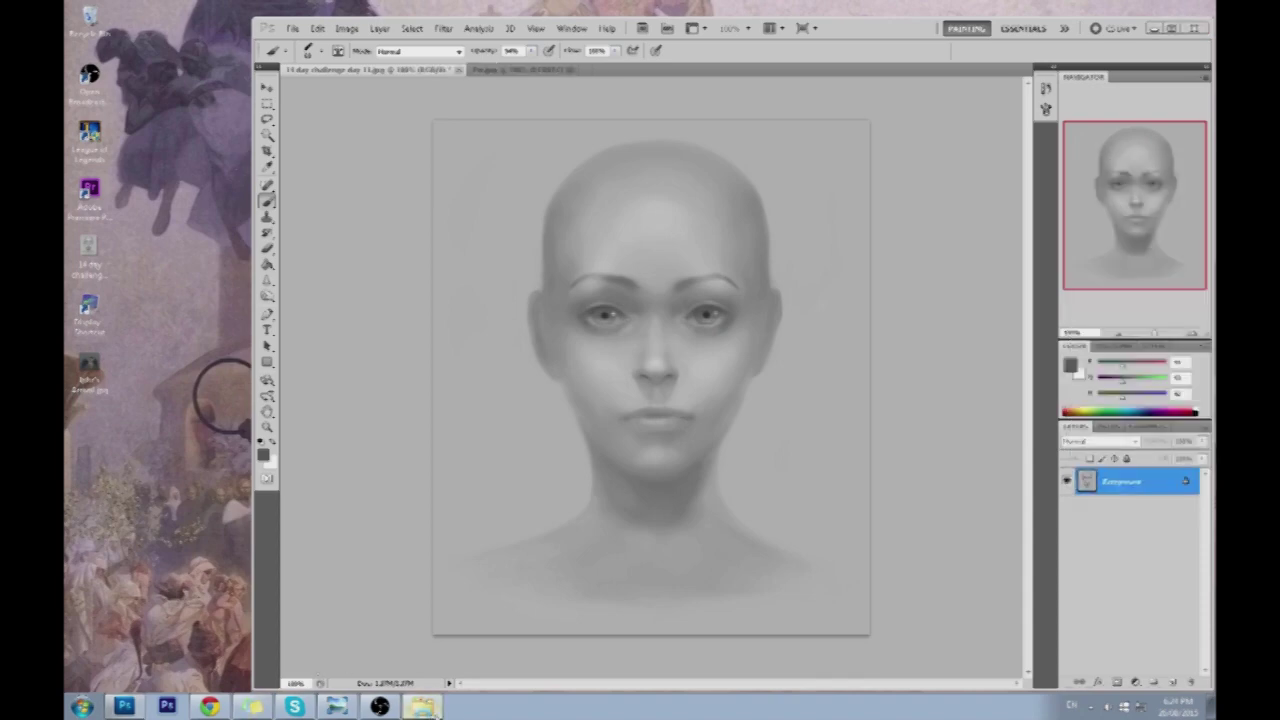